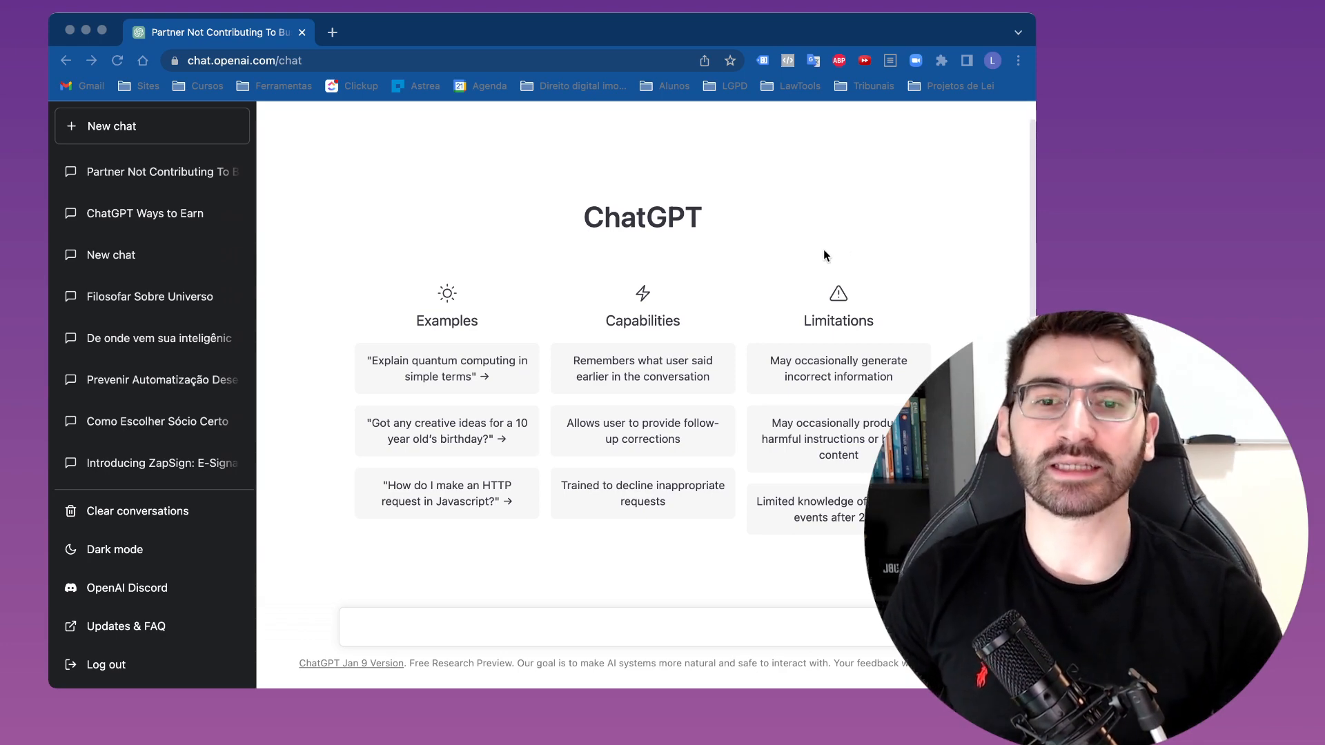
- Begin the chat prompt with "crie um contrato de prestação de serviços considerando o seguinte:"
click(885, 213)
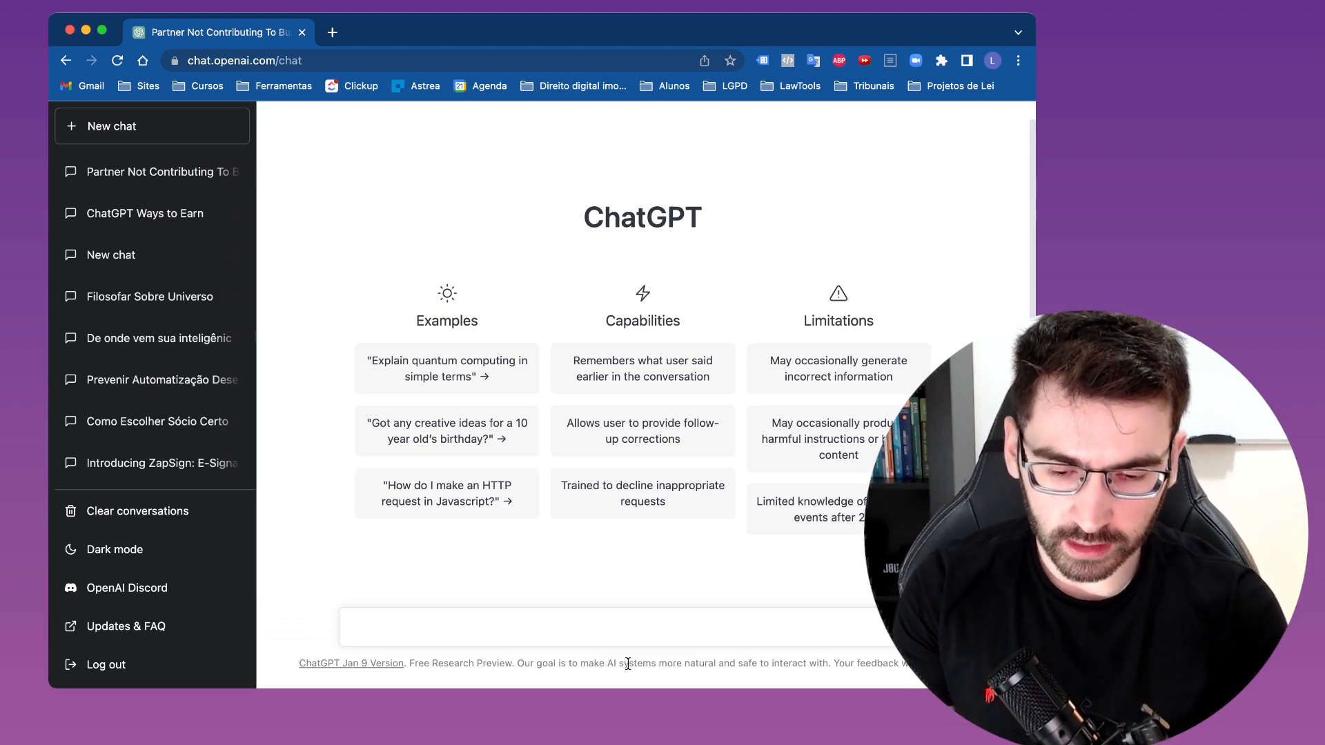
text(ontra)
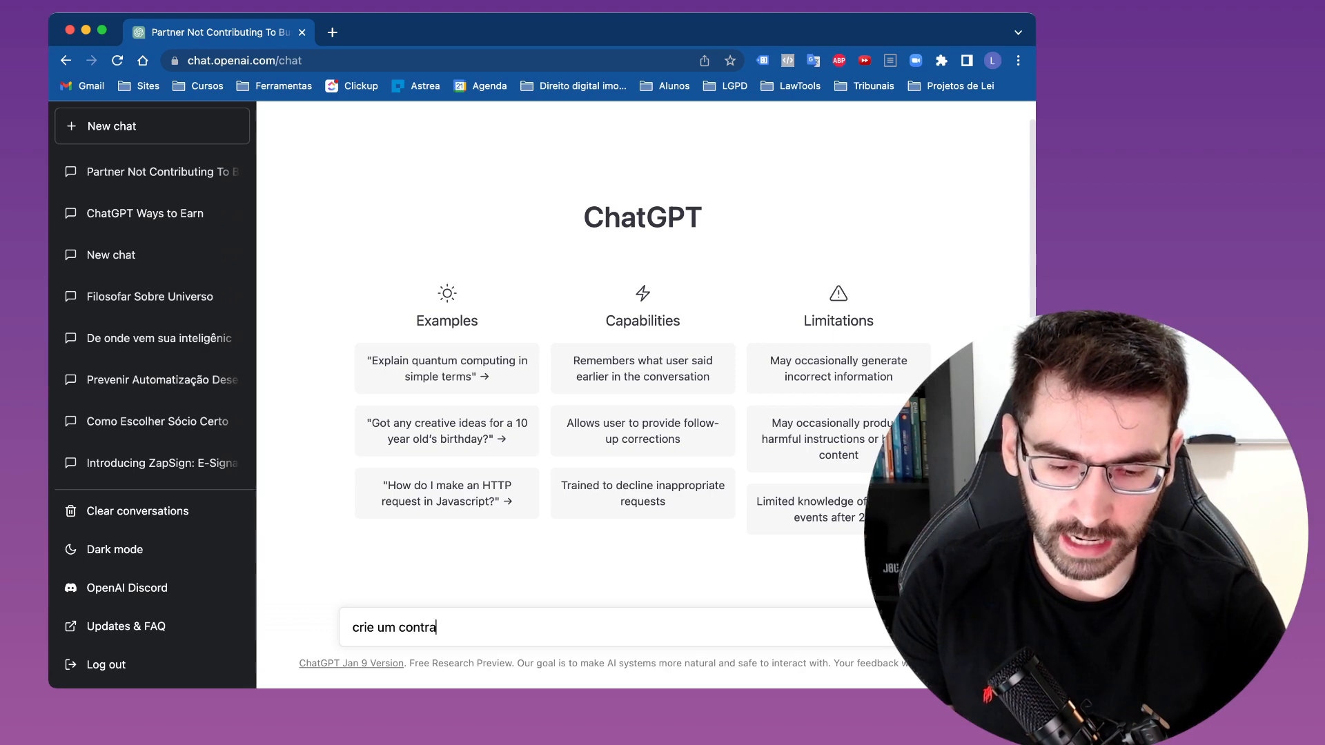
text(to de prestação de serviç)
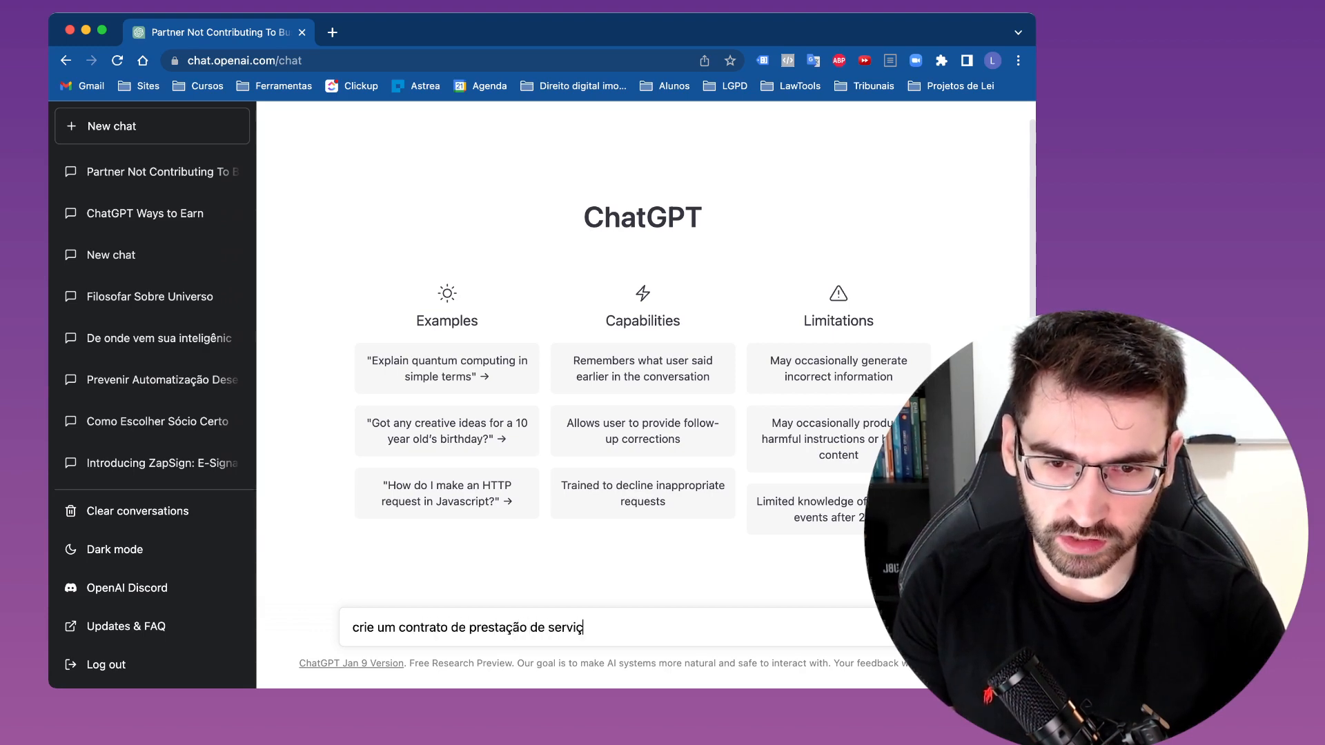
text(os considerando )
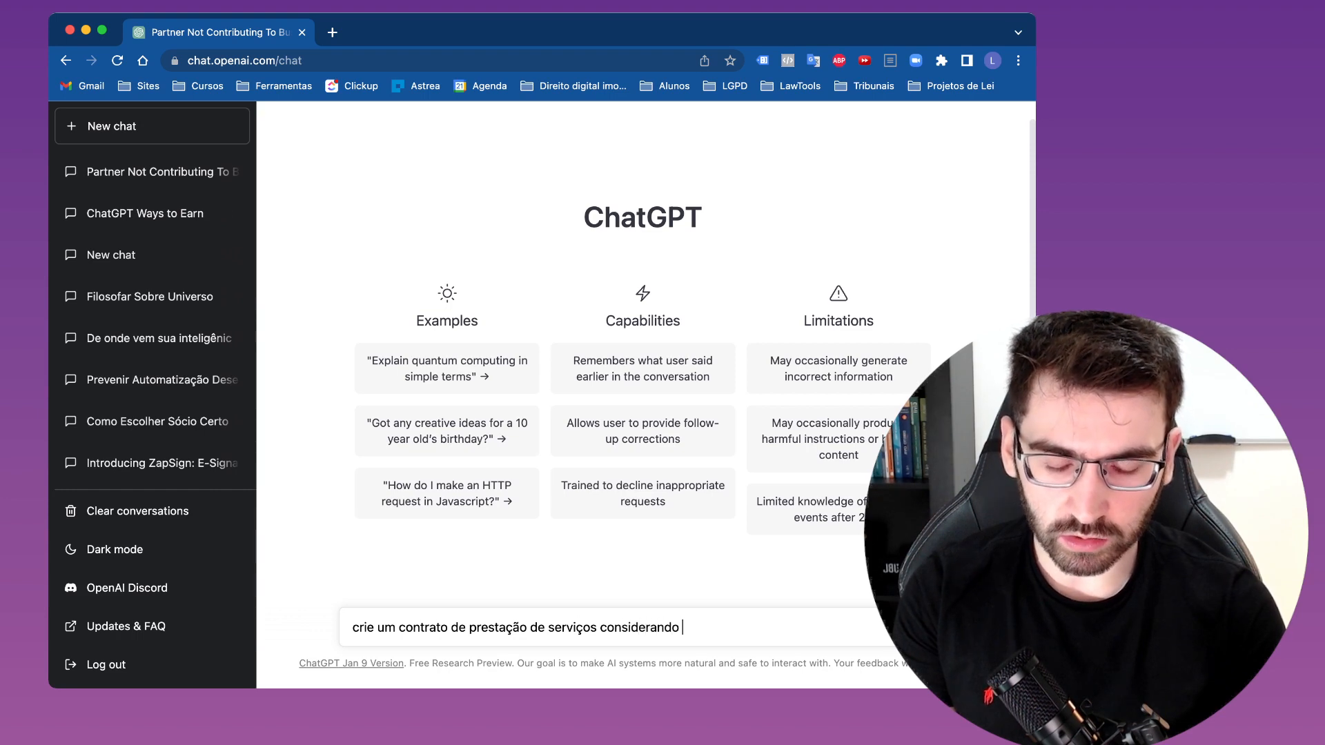
text(o seguinte)
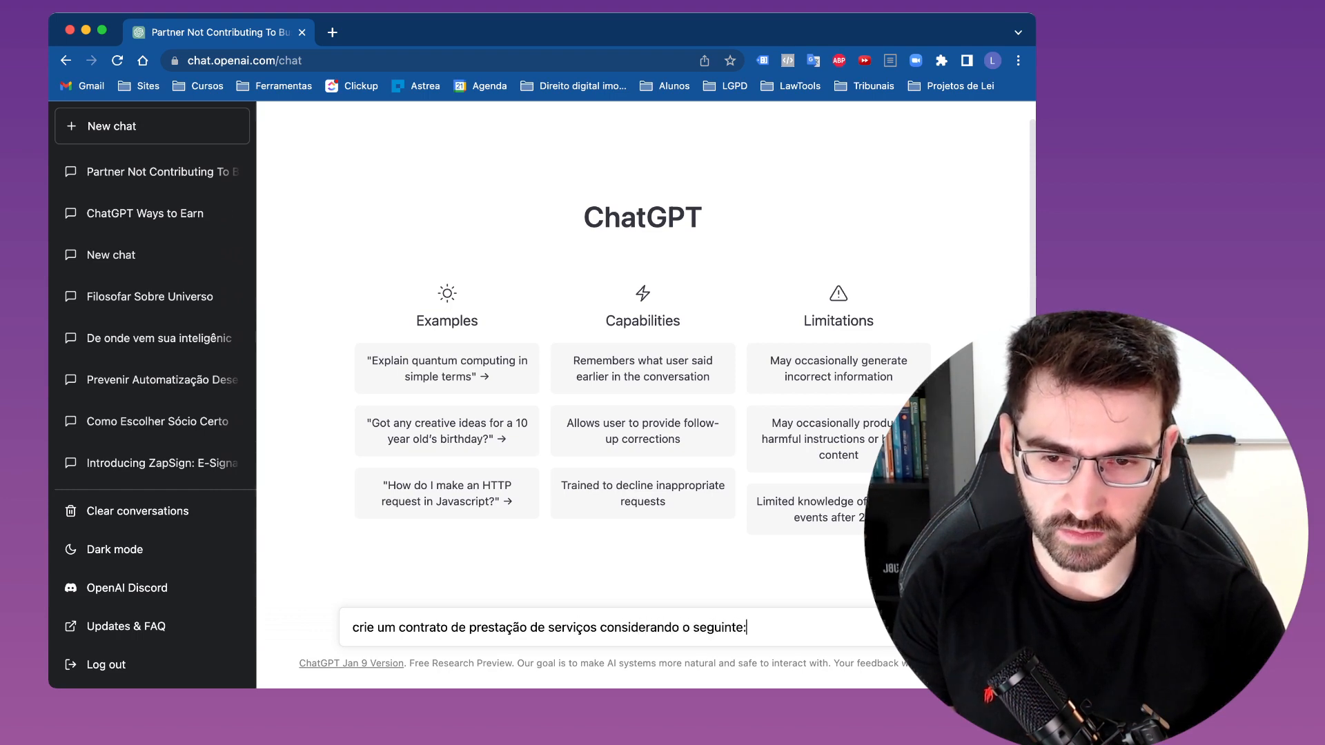
text(:)
- On a new line of the prompt, write "O contratante é uma empresa de" with "contratante" spelled correctly
key(shift+Return)
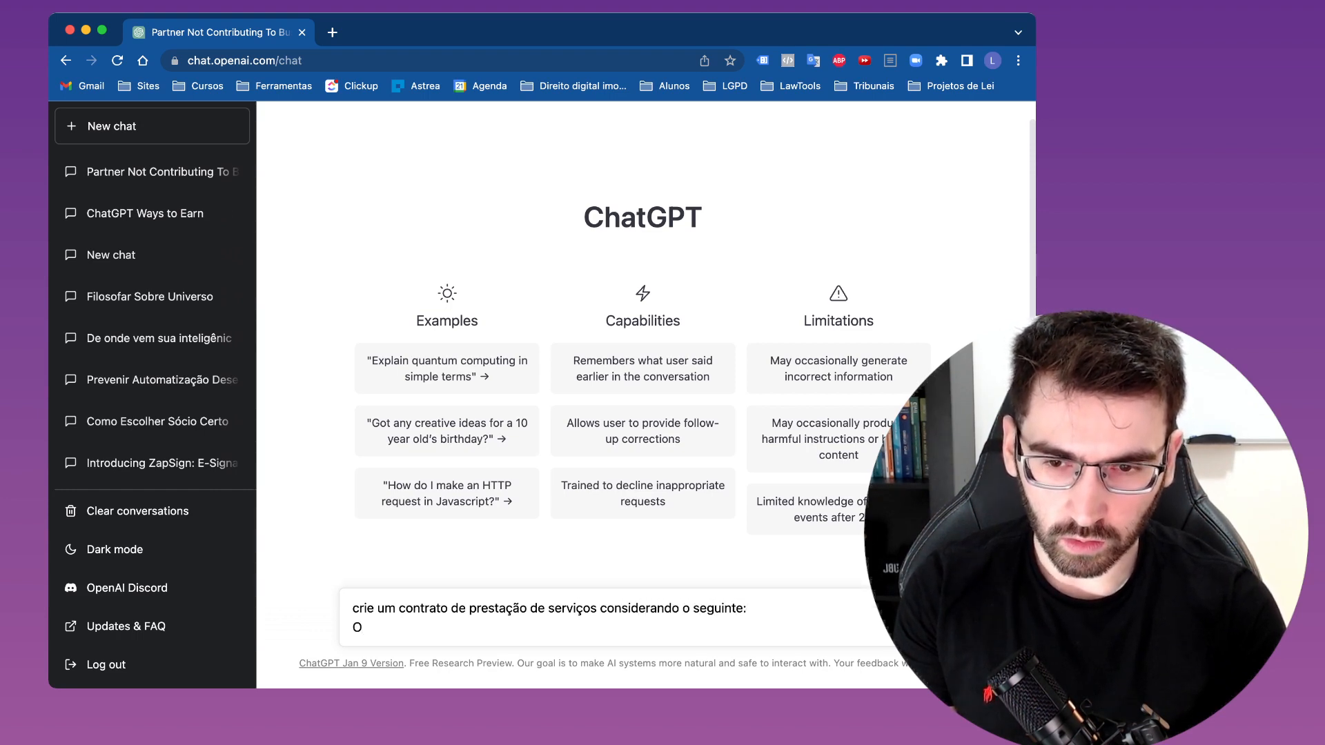
text(O contran)
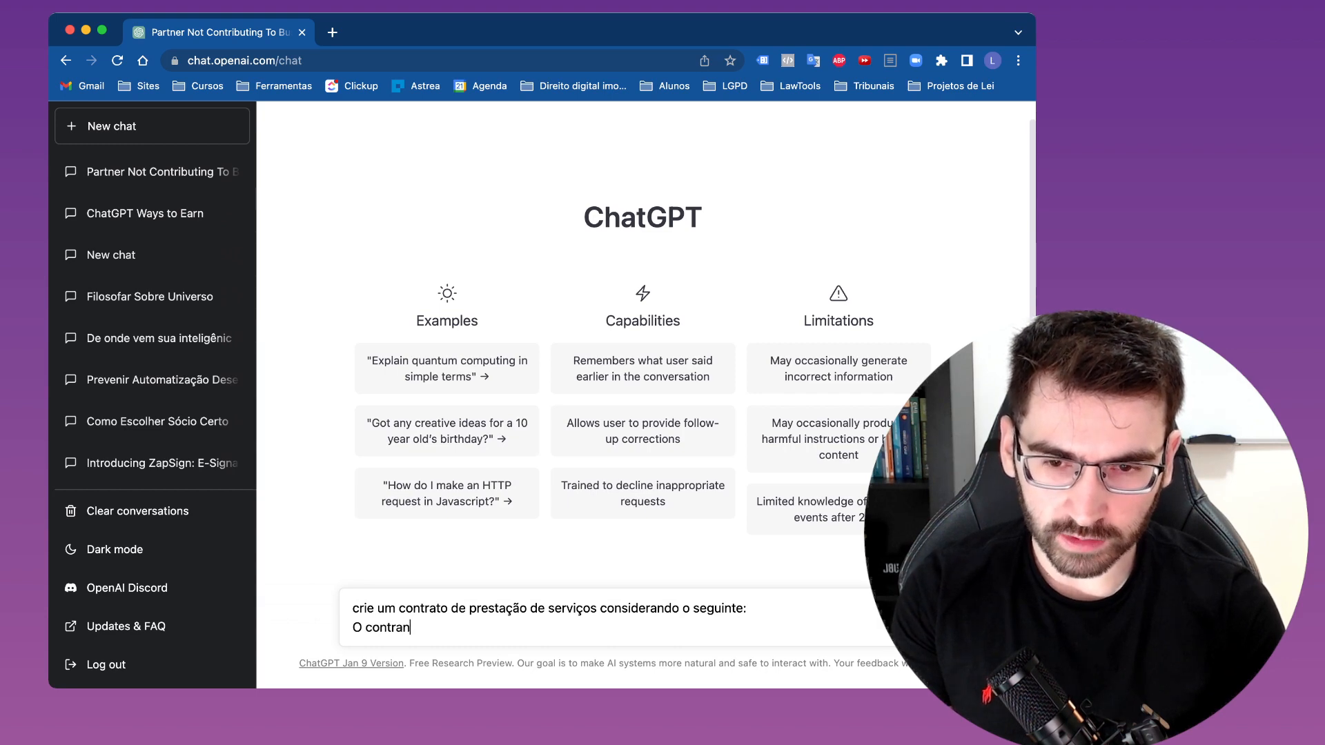
text(tante é uma empresa de)
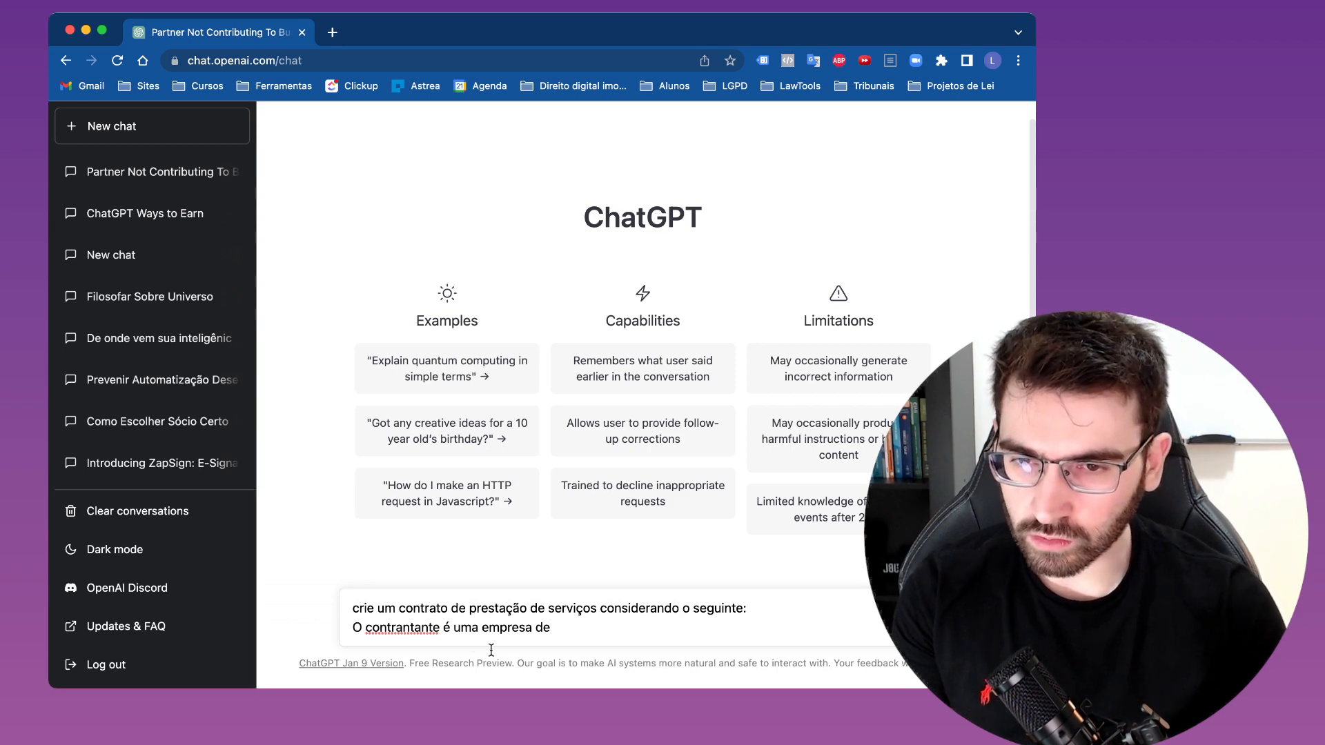
click(409, 628)
key(BackSpace)
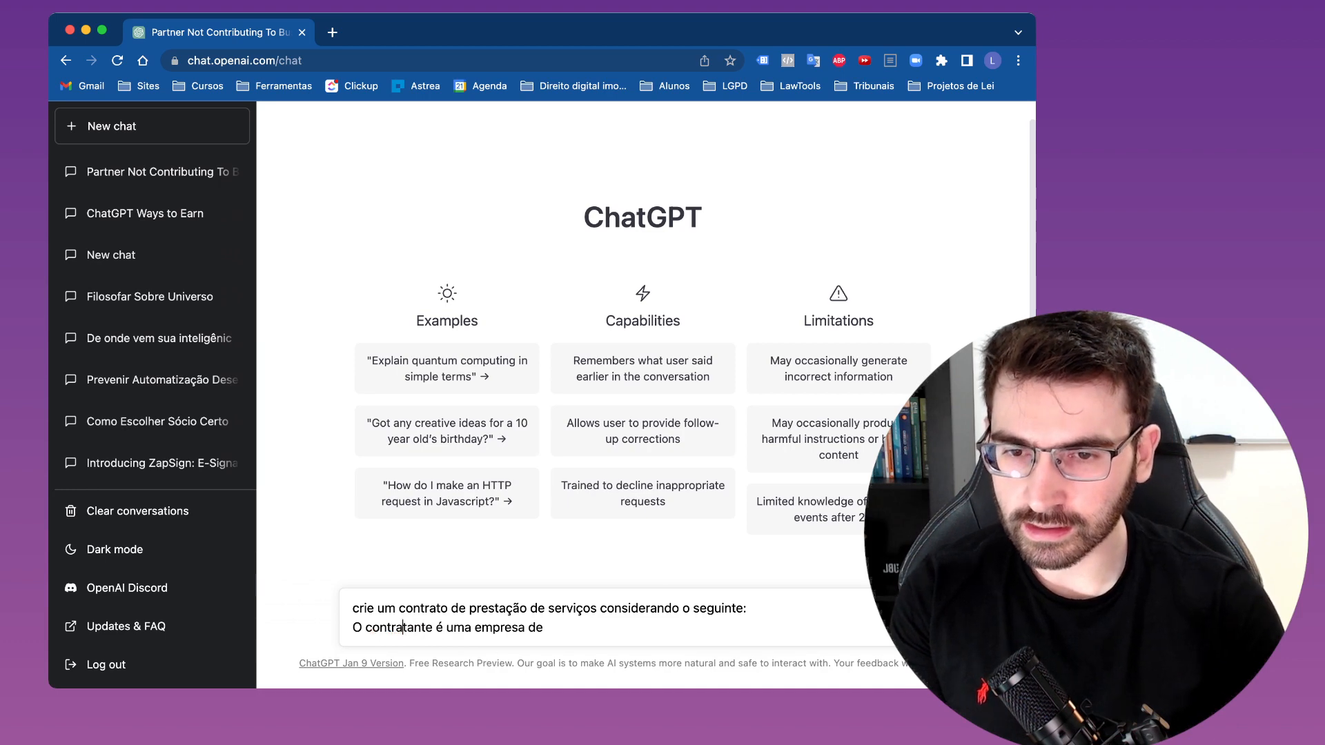
click(560, 628)
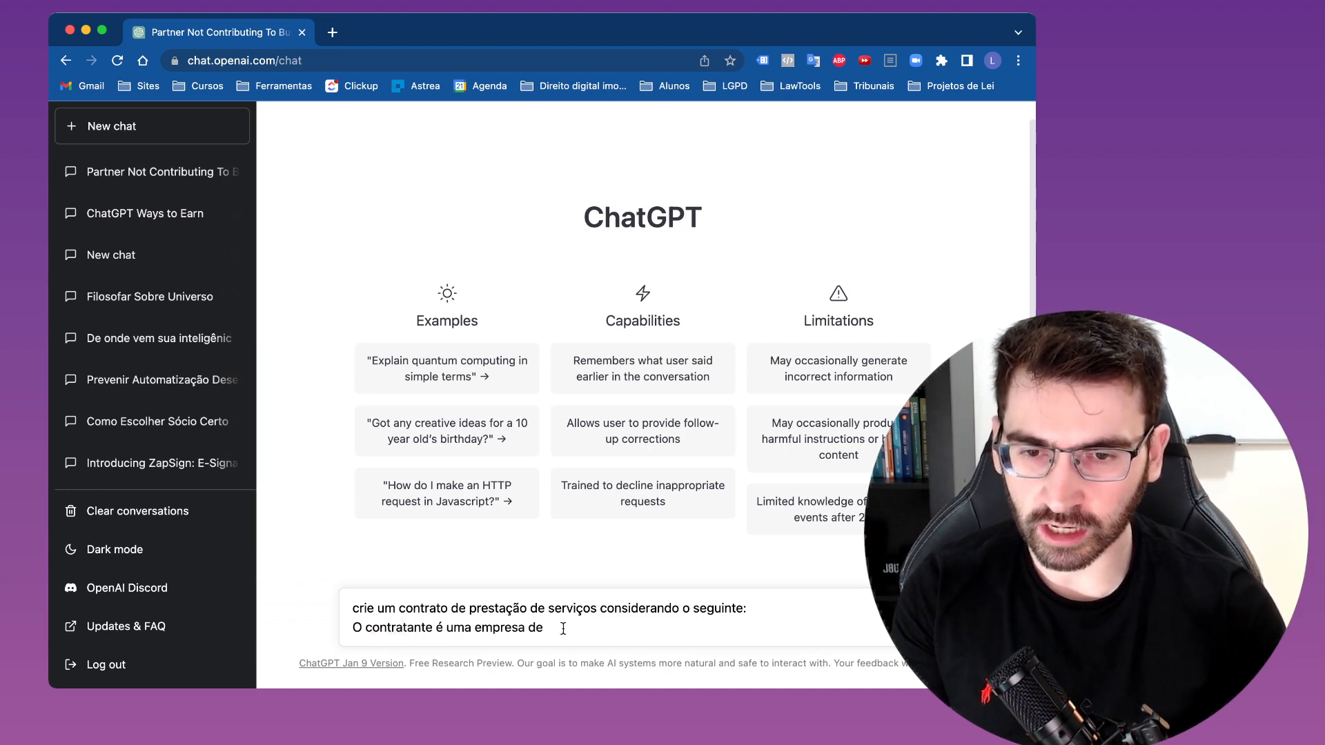
- Replace the trailing "de" with "que presta serviços de consultoria em marketing" to describe the contratante's business
key(BackSpace)
key(BackSpace)
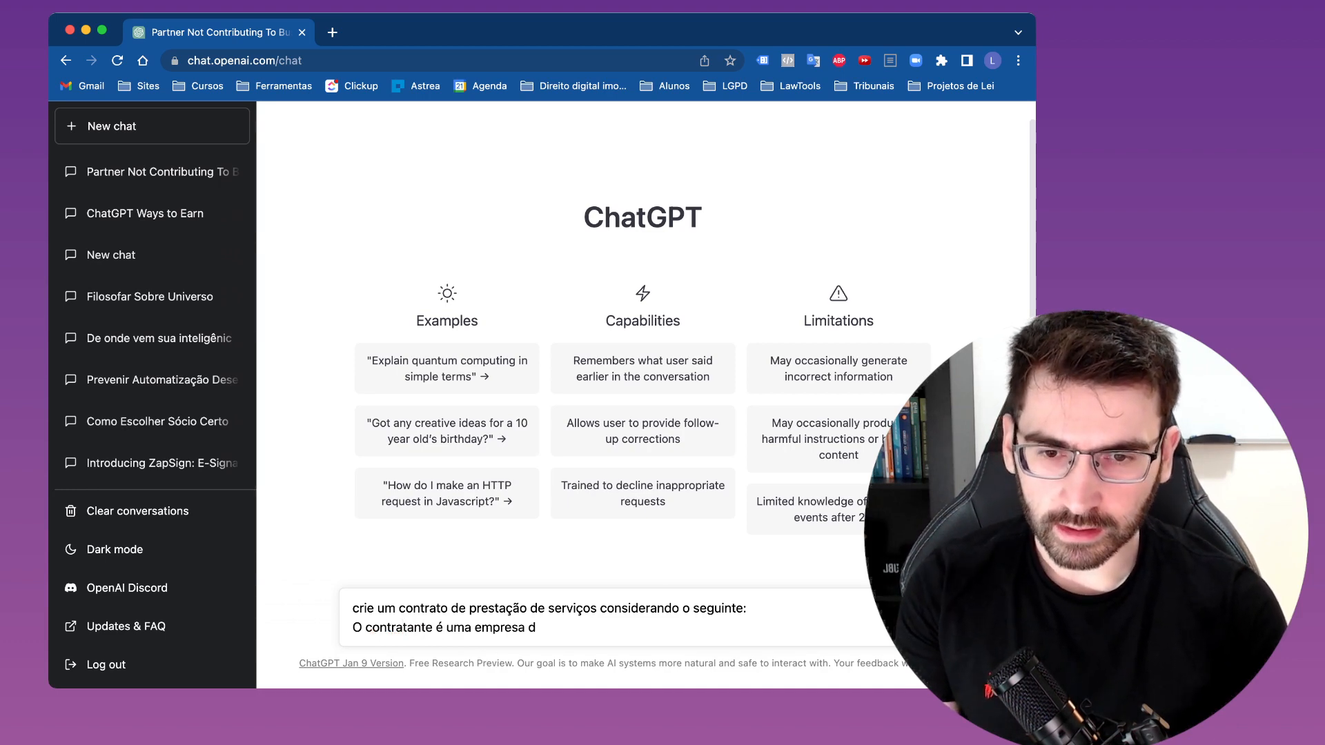
text(ose)
key(BackSpace)
key(BackSpace)
key(BackSpace)
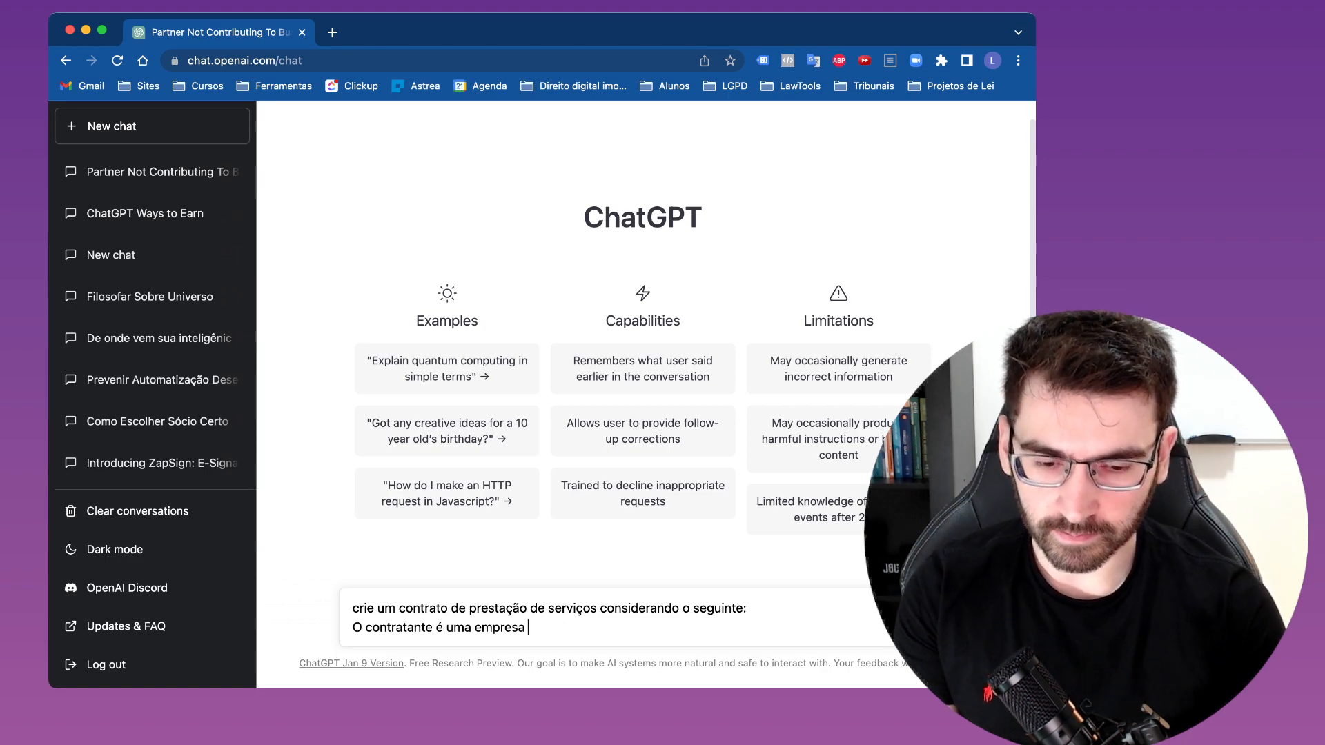
text(que presta serviç)
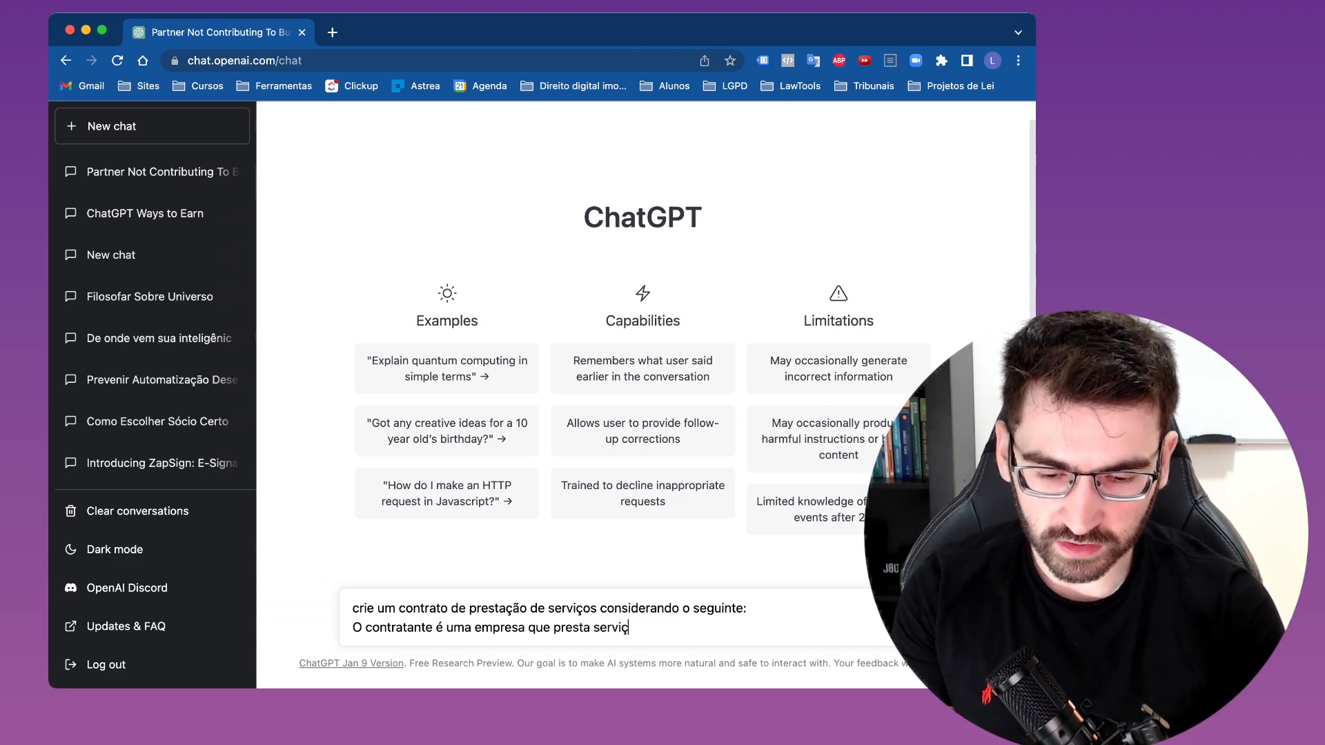
text(os de consultoria )
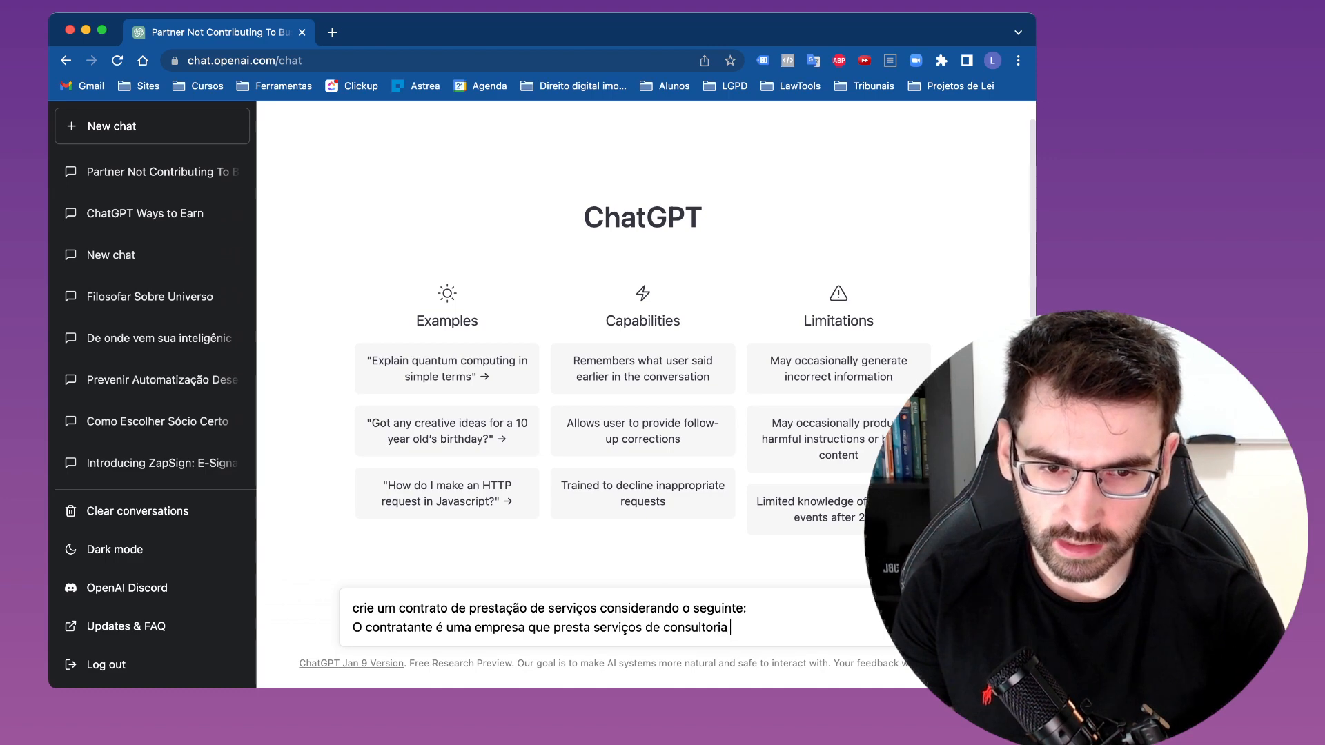
text(em marketing)
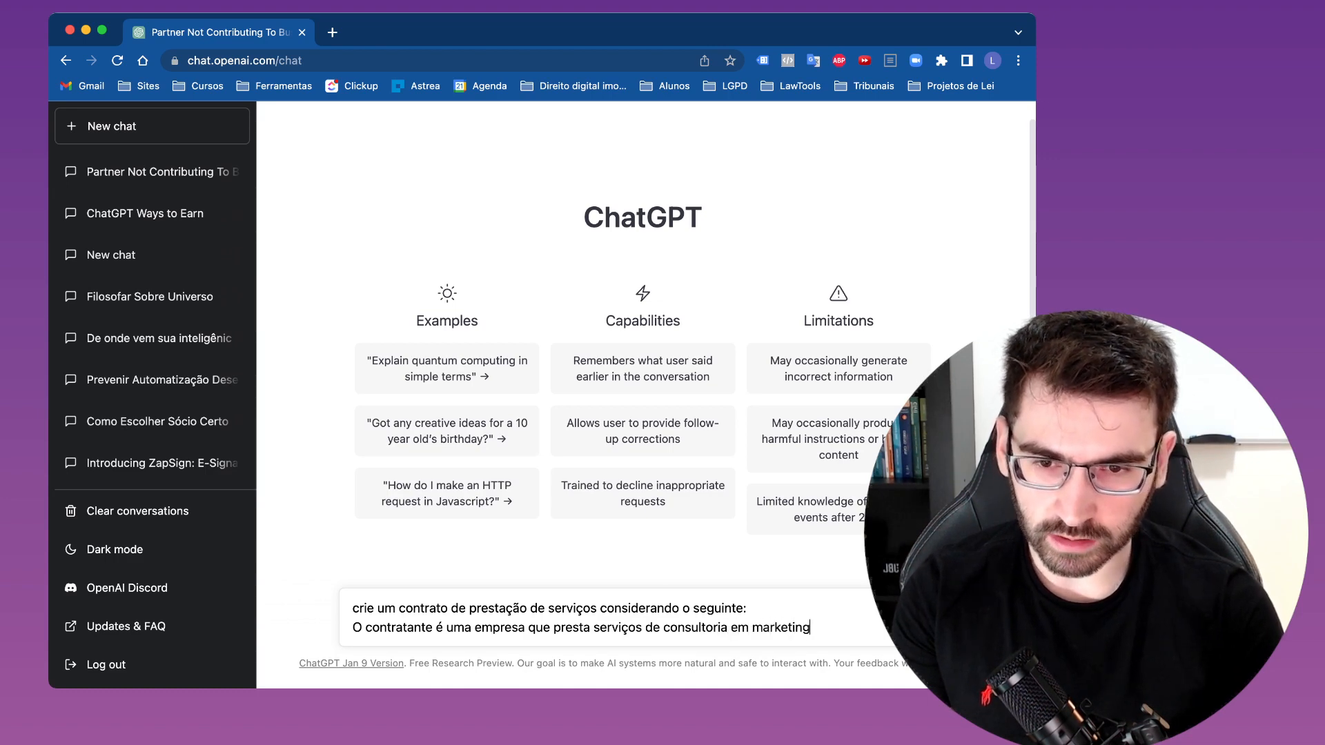
- Add a sentence describing "A contratada" as an "empresa que fornece equipamentos e presta serviços de manutenção desses equipamentos"
text(. A contratad)
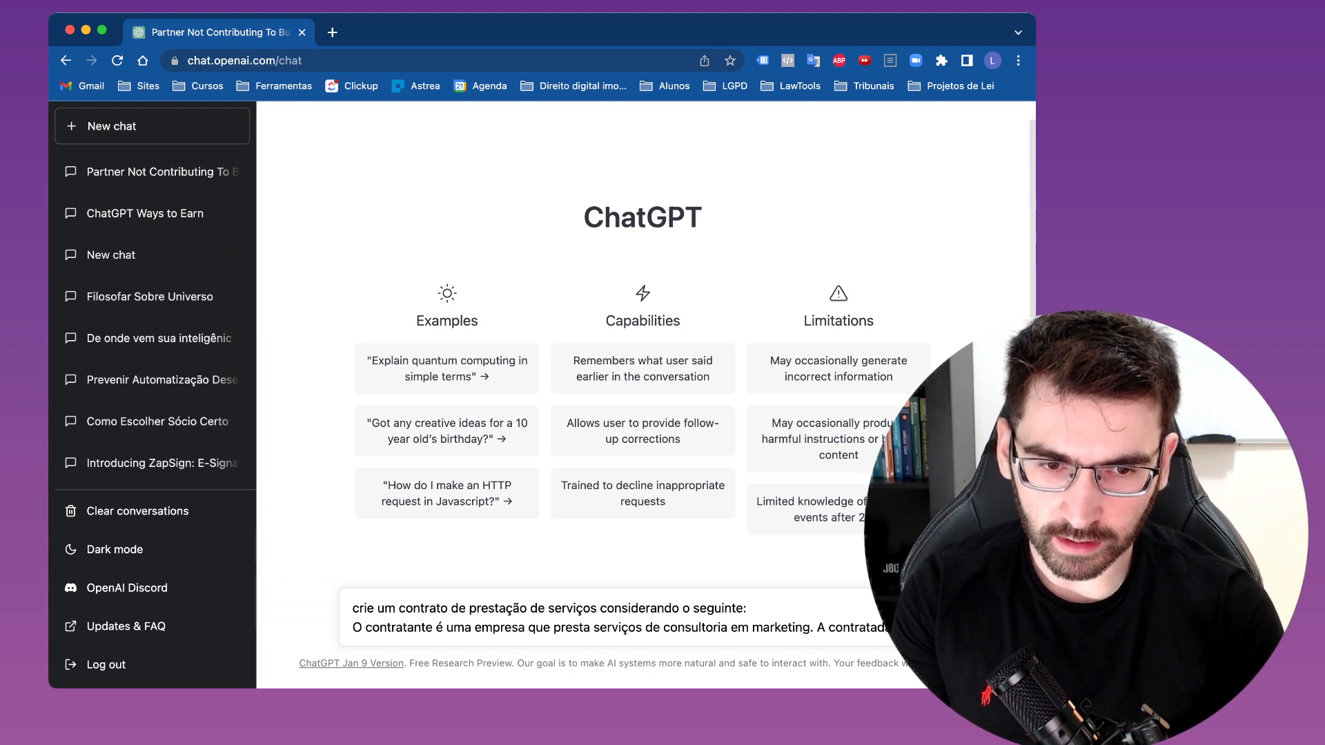
text(empresa)
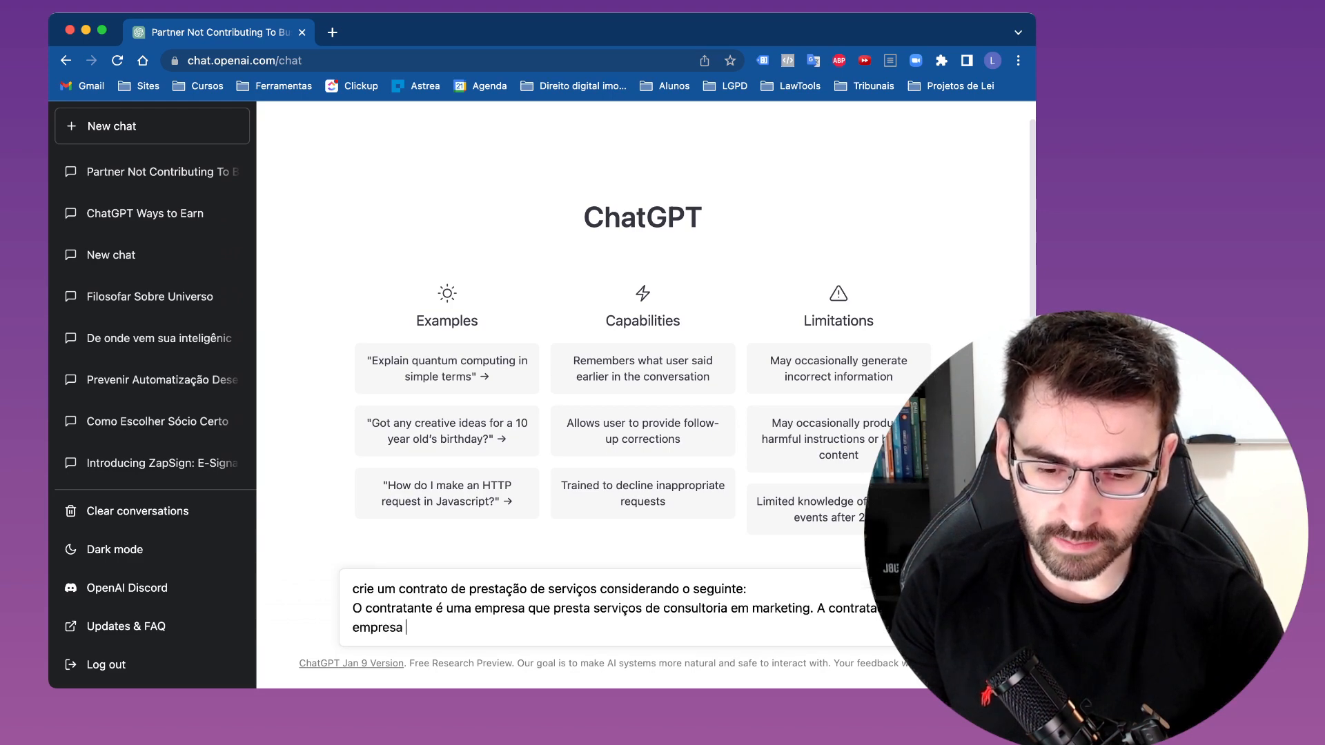
text( que pre)
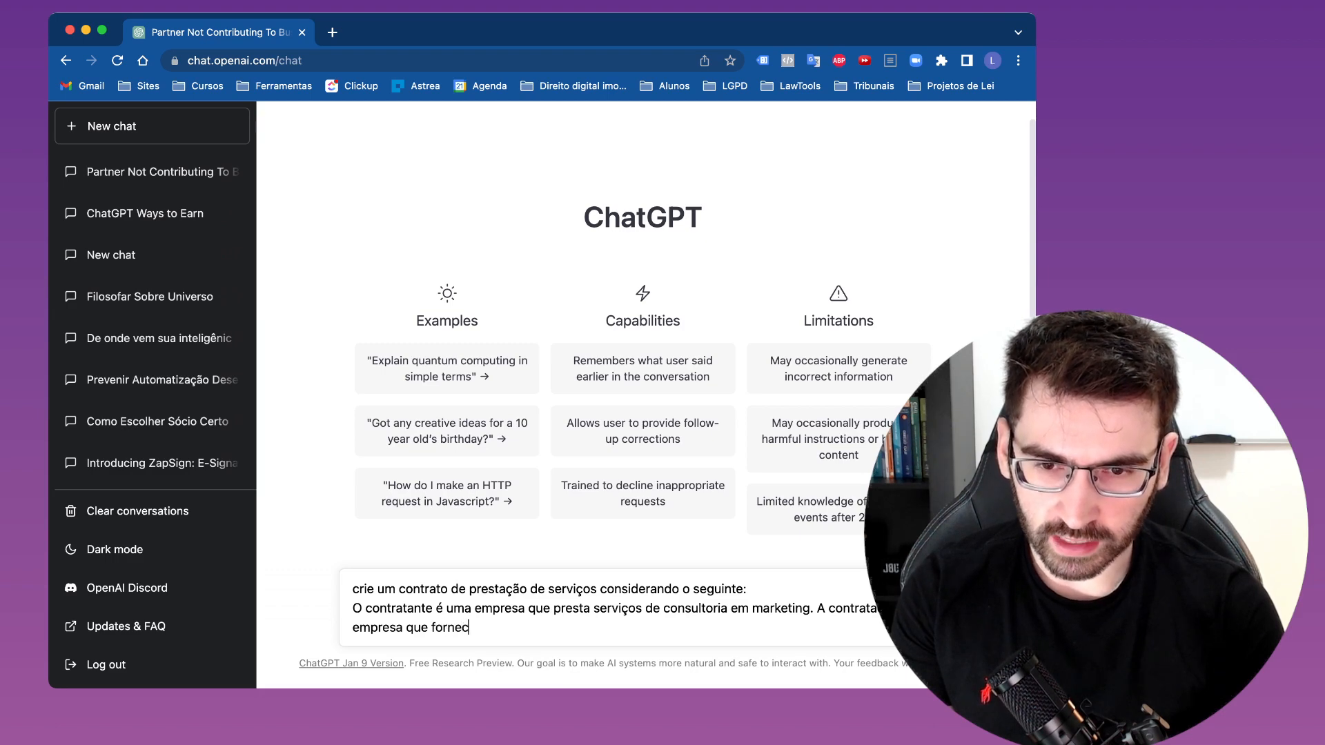
text(nece equipamentos)
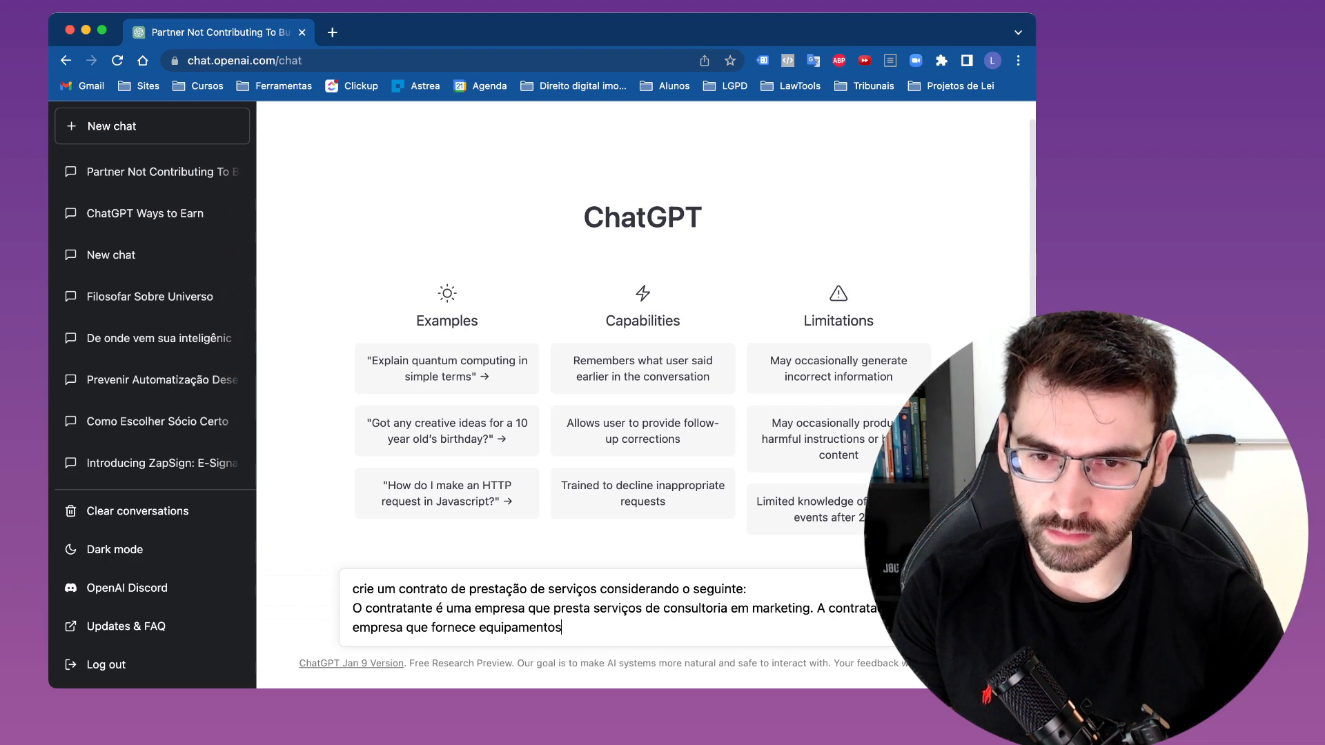
text( e presta)
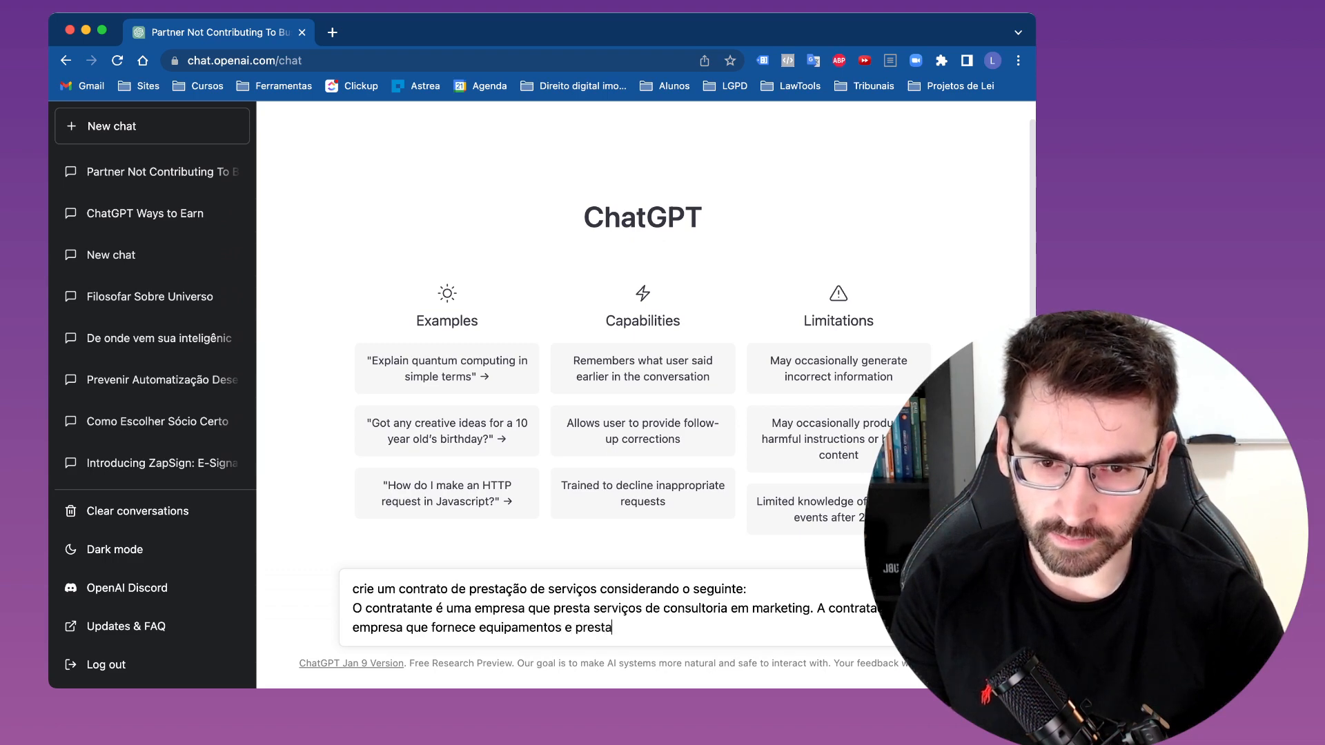
text( serviços de manu)
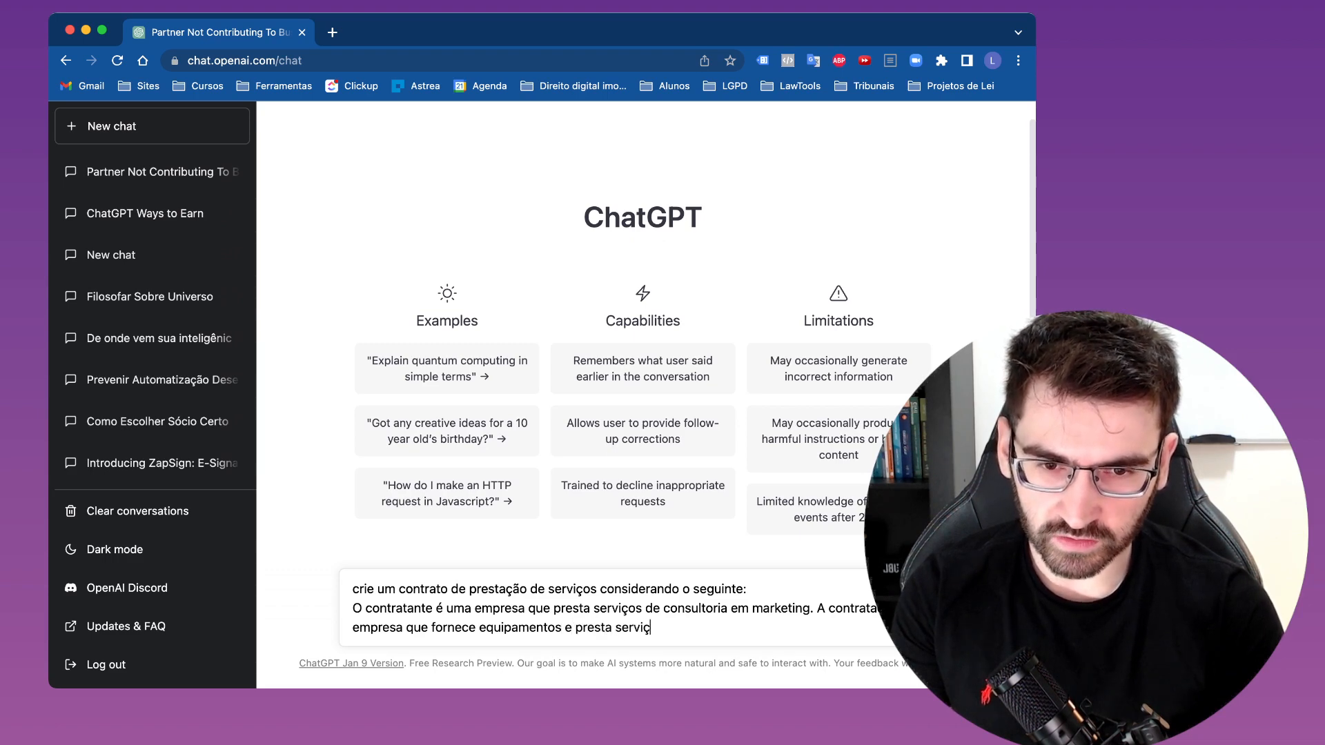
text(tenç)
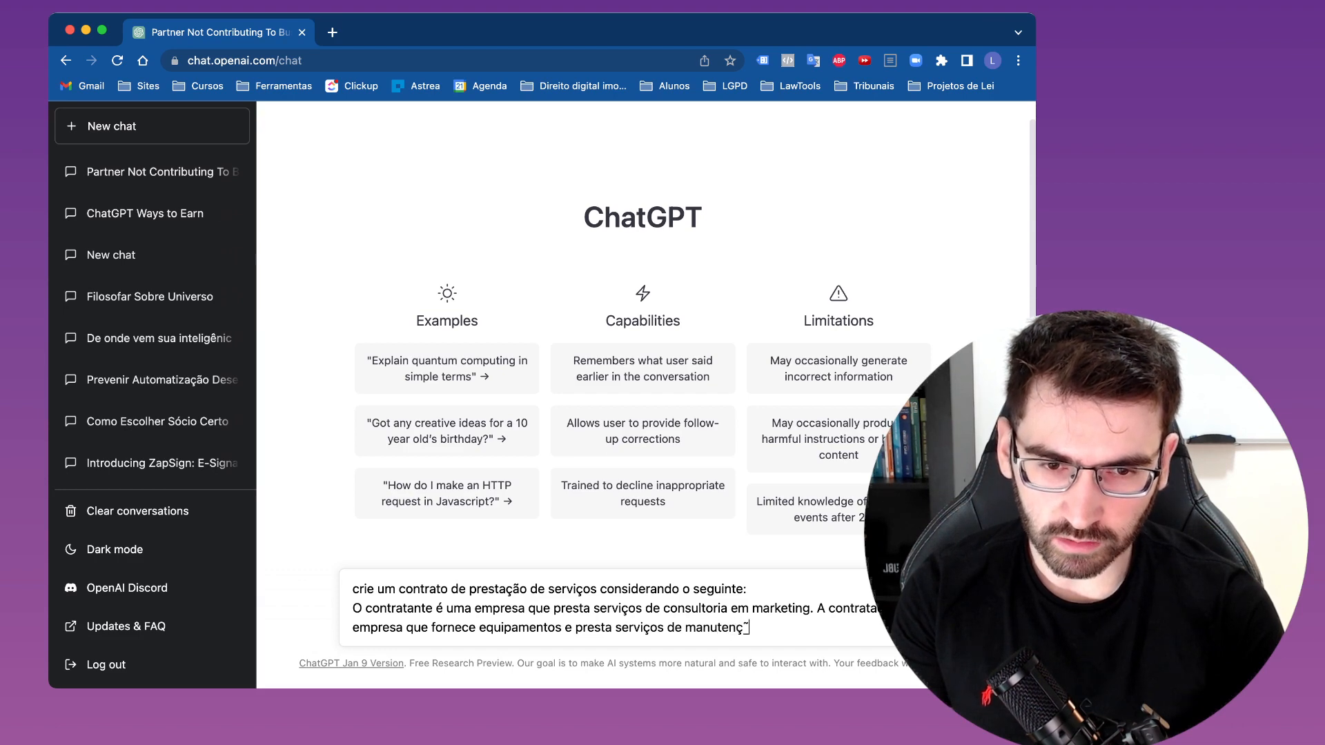
text(ão desses )
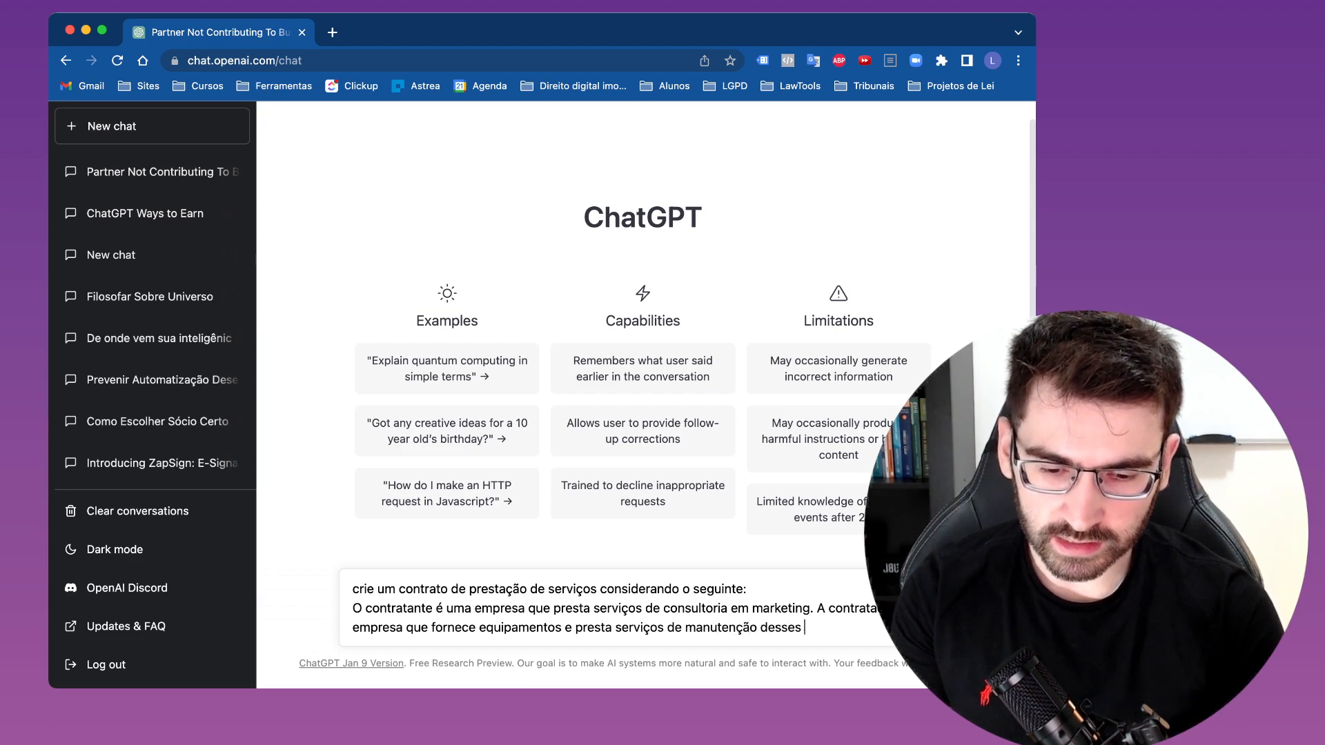
text(equipamentos)
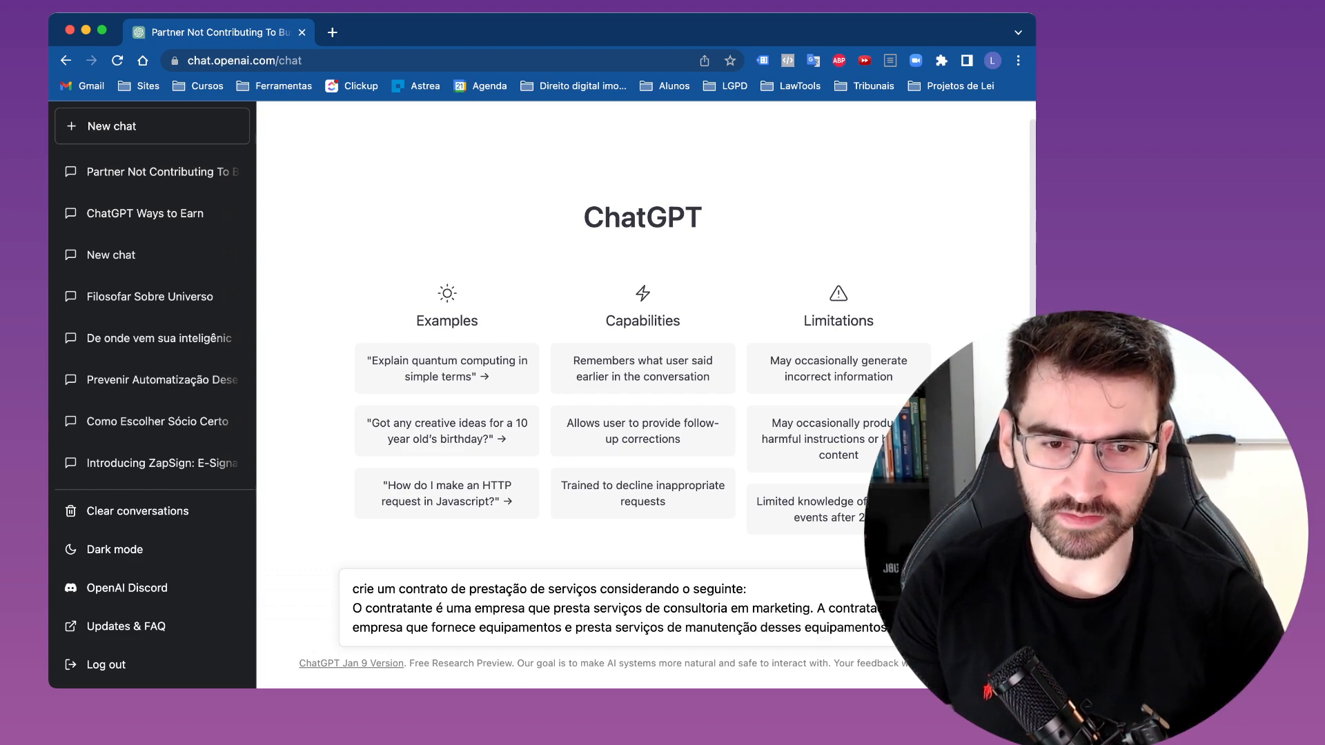
- Add to the prompt "contratante necessita que a contratada realize a manutenção periódica dos seus equipamentos", with "realize" spelled correctly
text(contr)
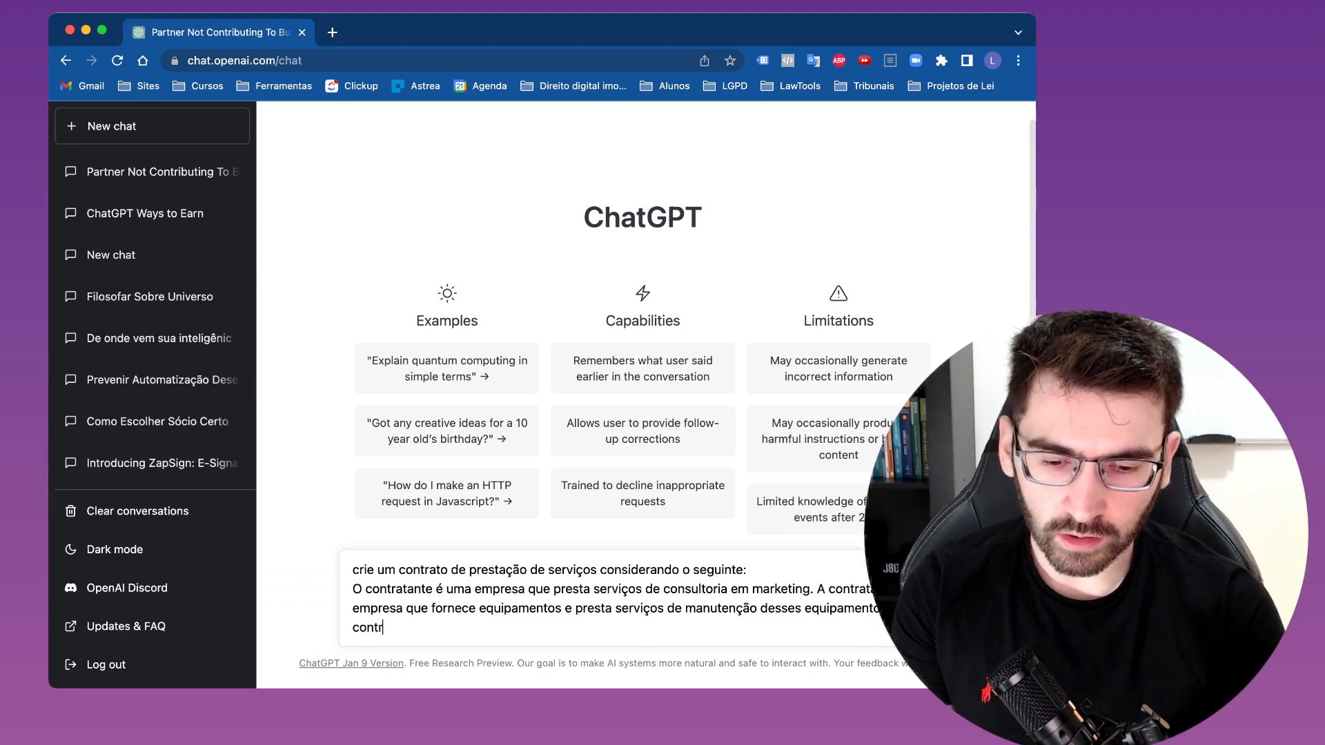
text(atante nece)
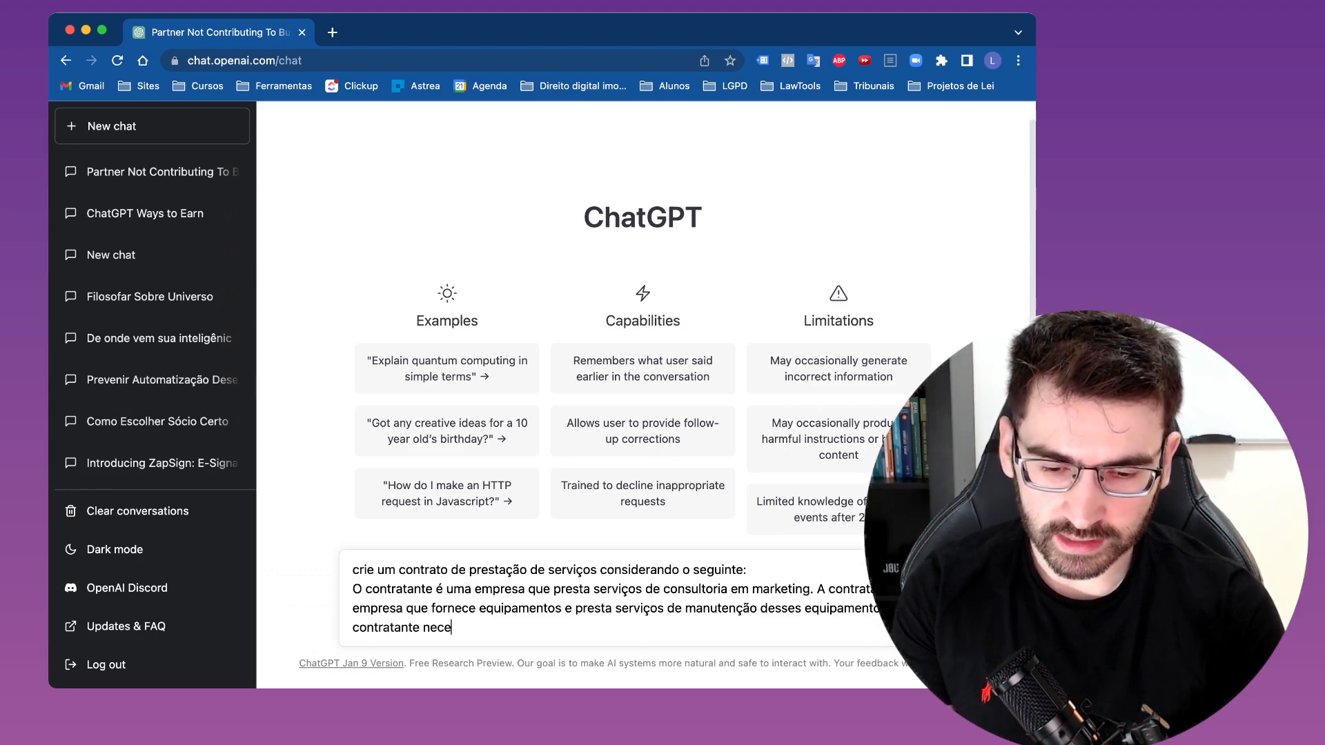
text(ssita que a c)
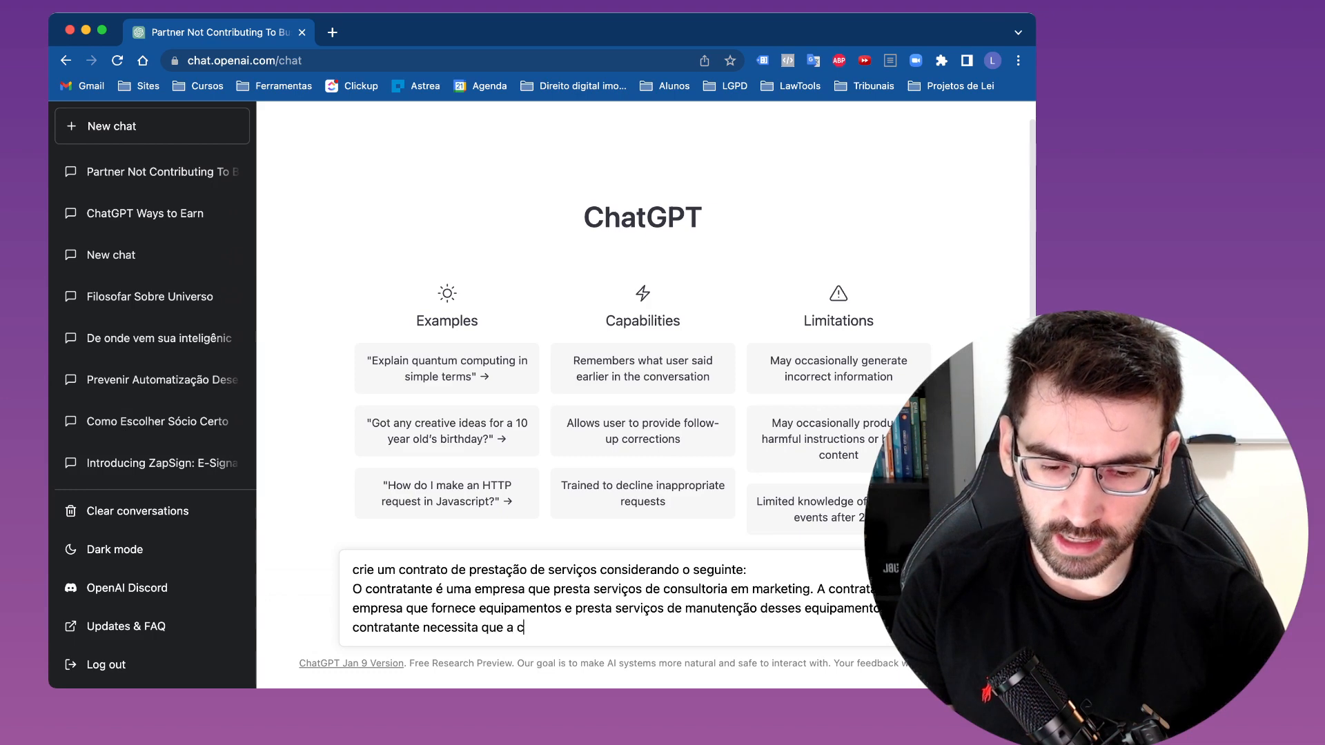
text(ontratada)
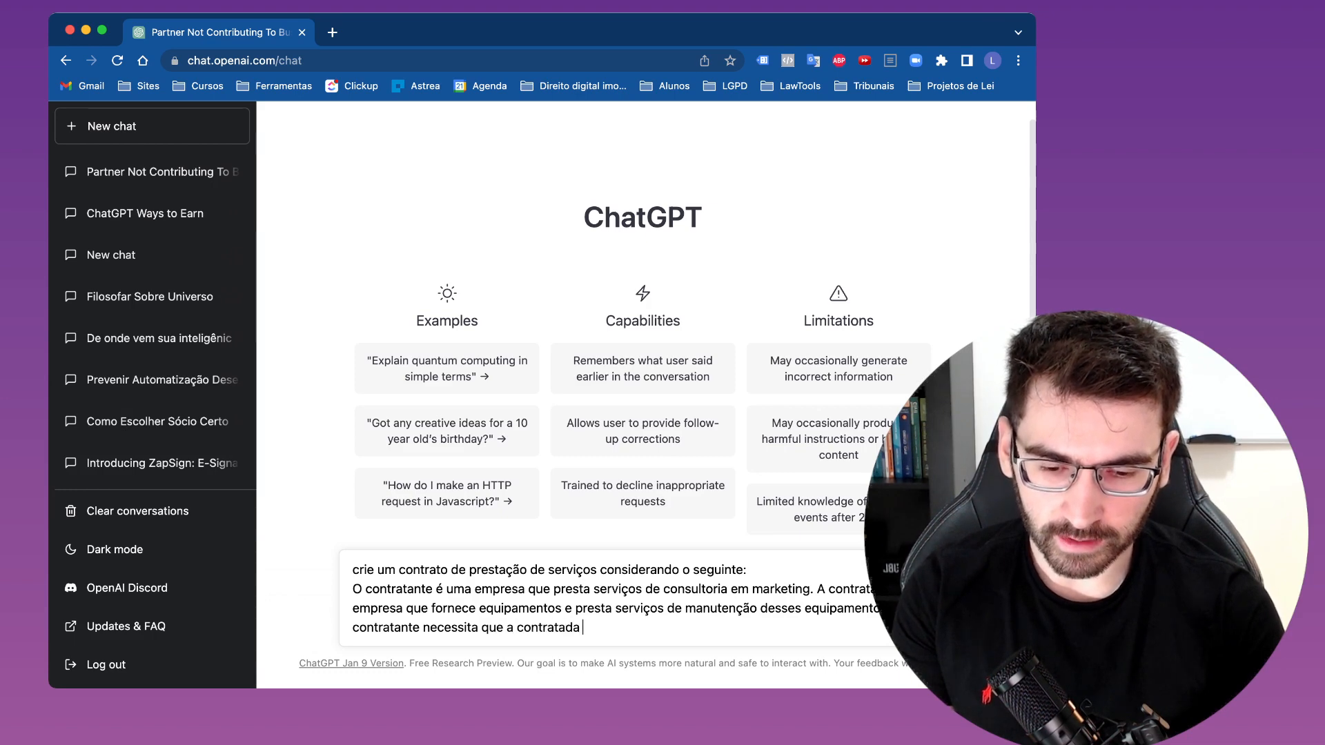
text( realzie a manutenç)
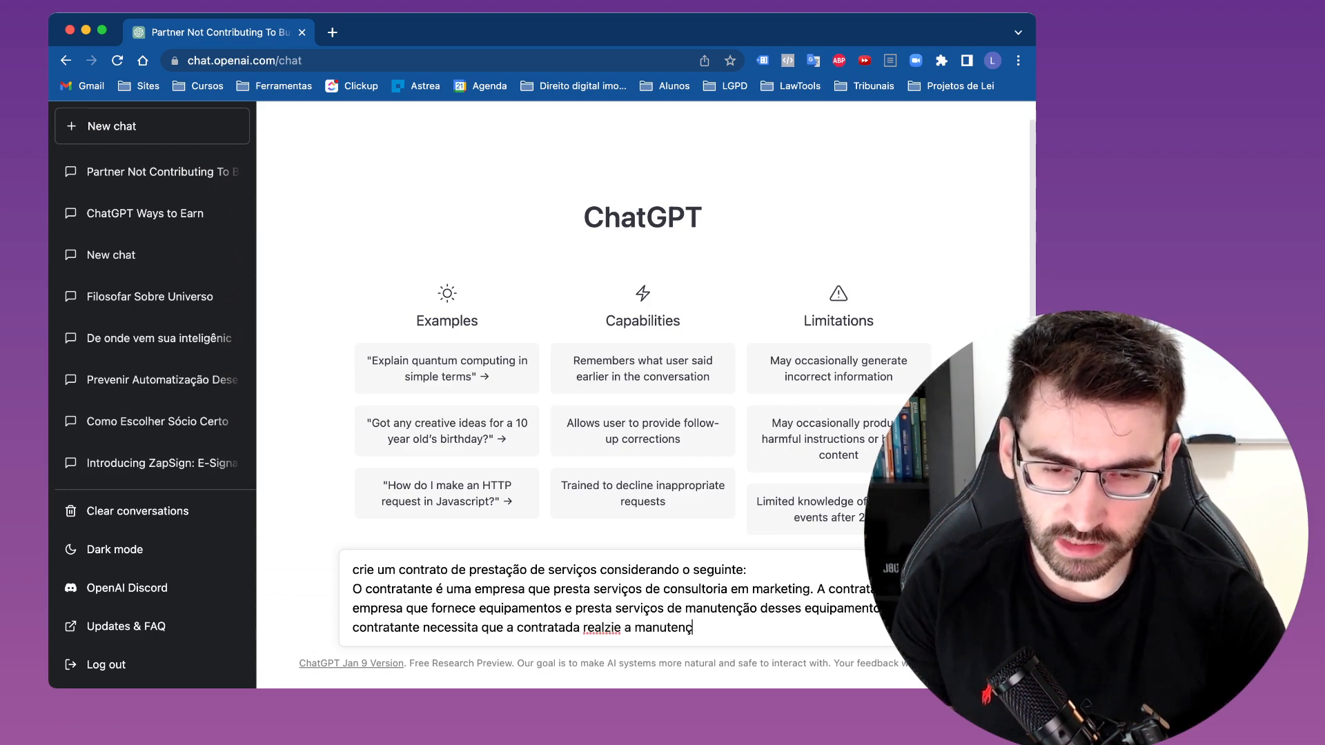
text(ão peri)
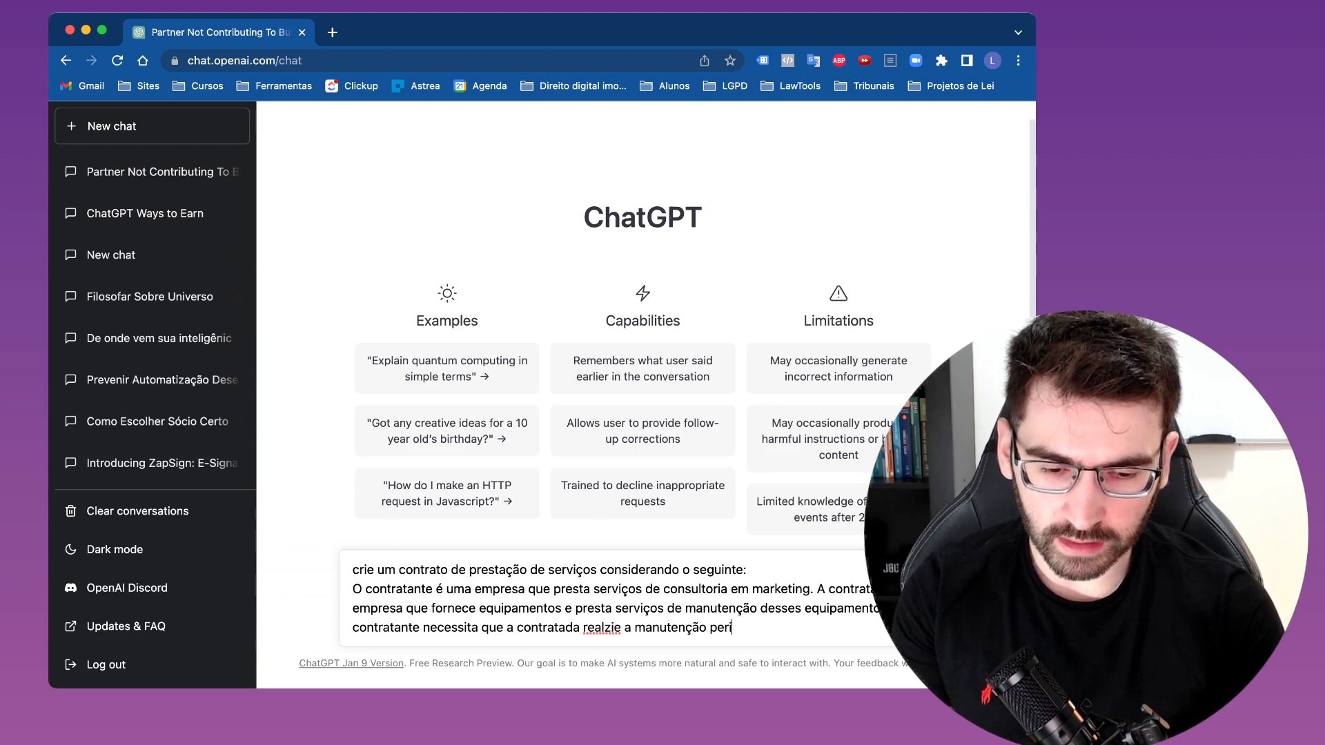
text(ódica dos seus)
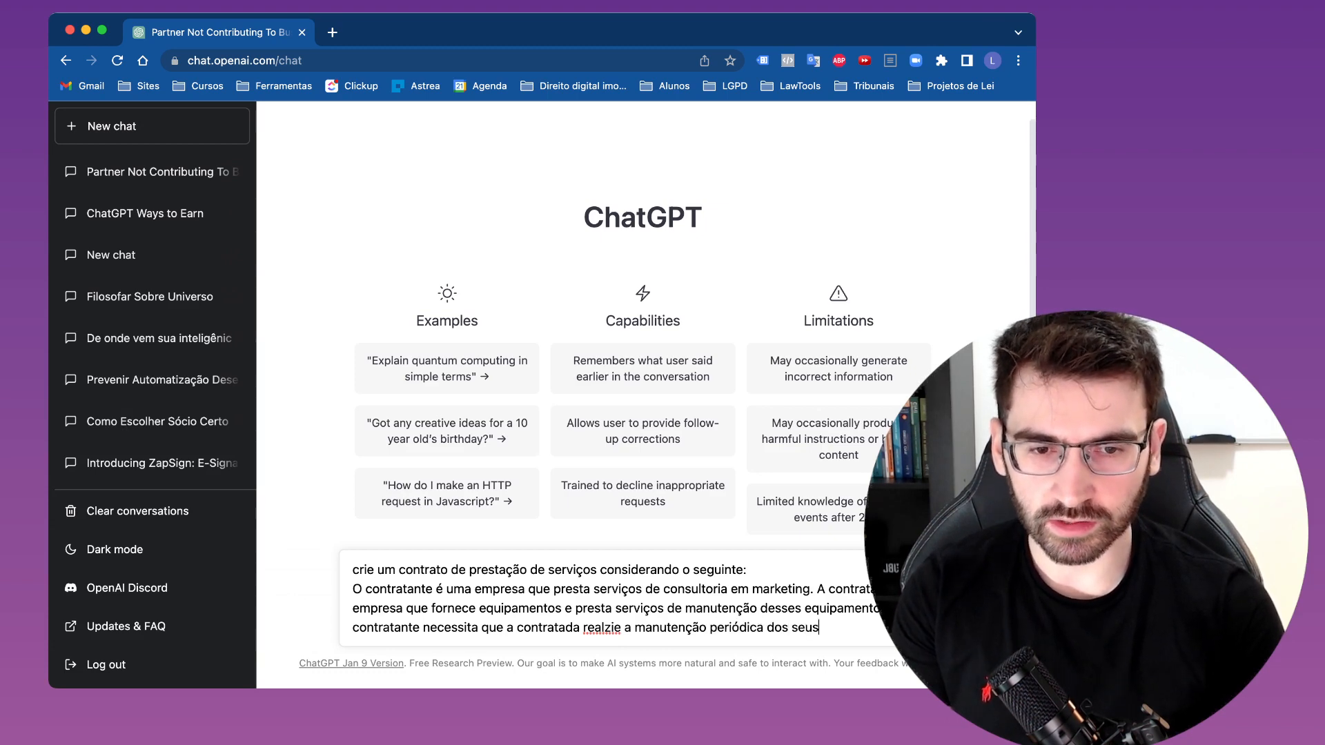
text( equipamen)
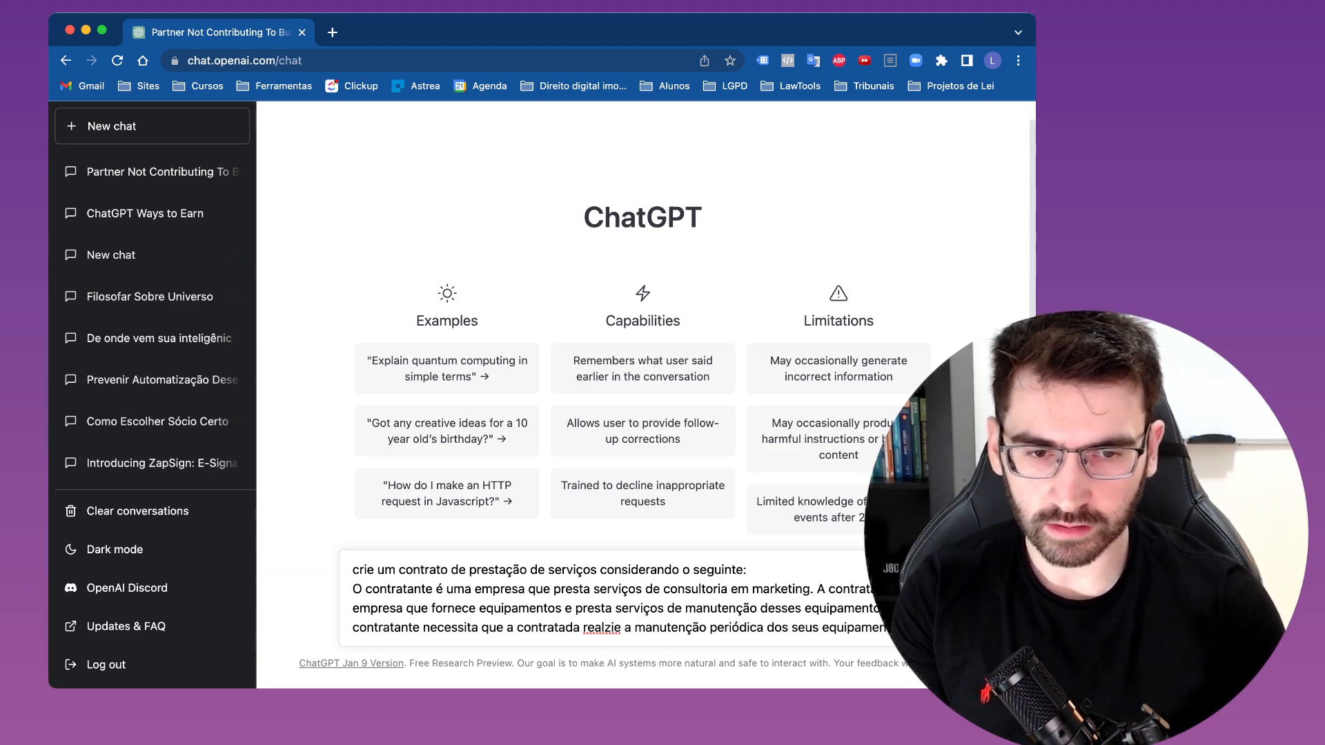
double_click(602, 628)
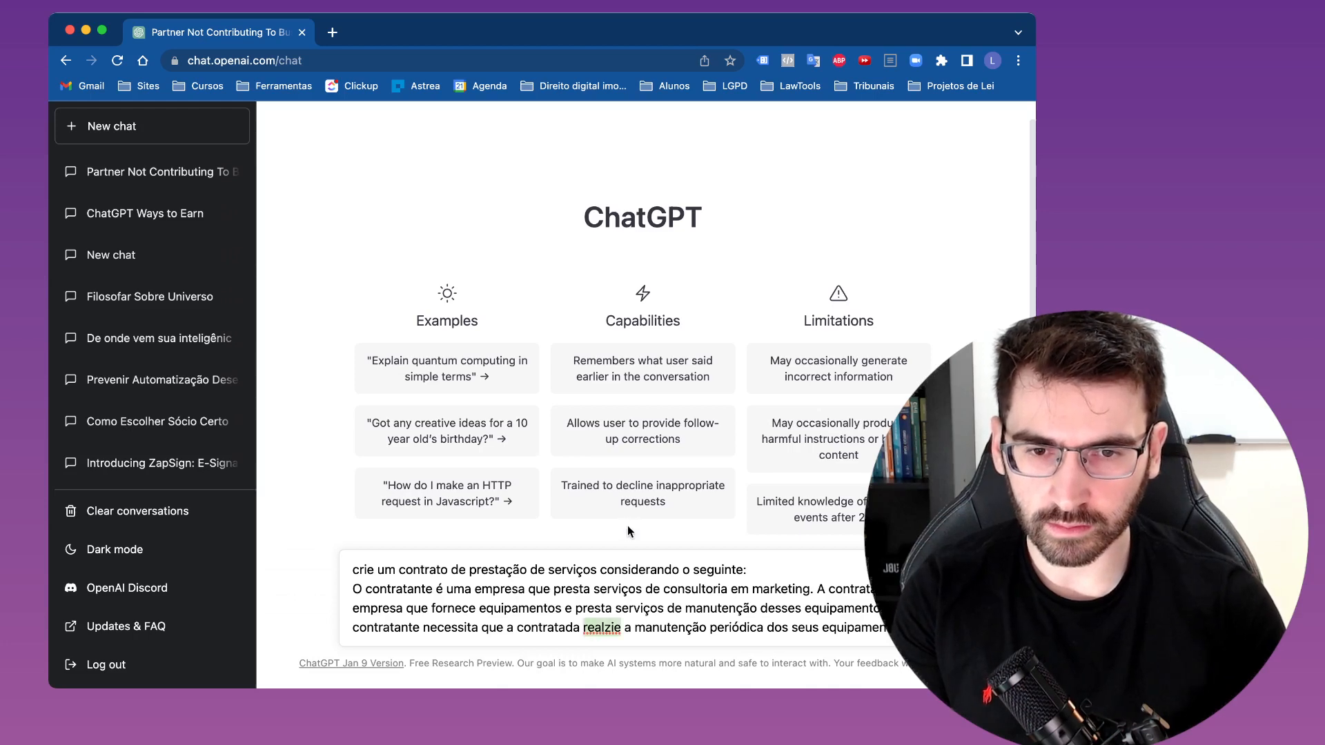
text(realize)
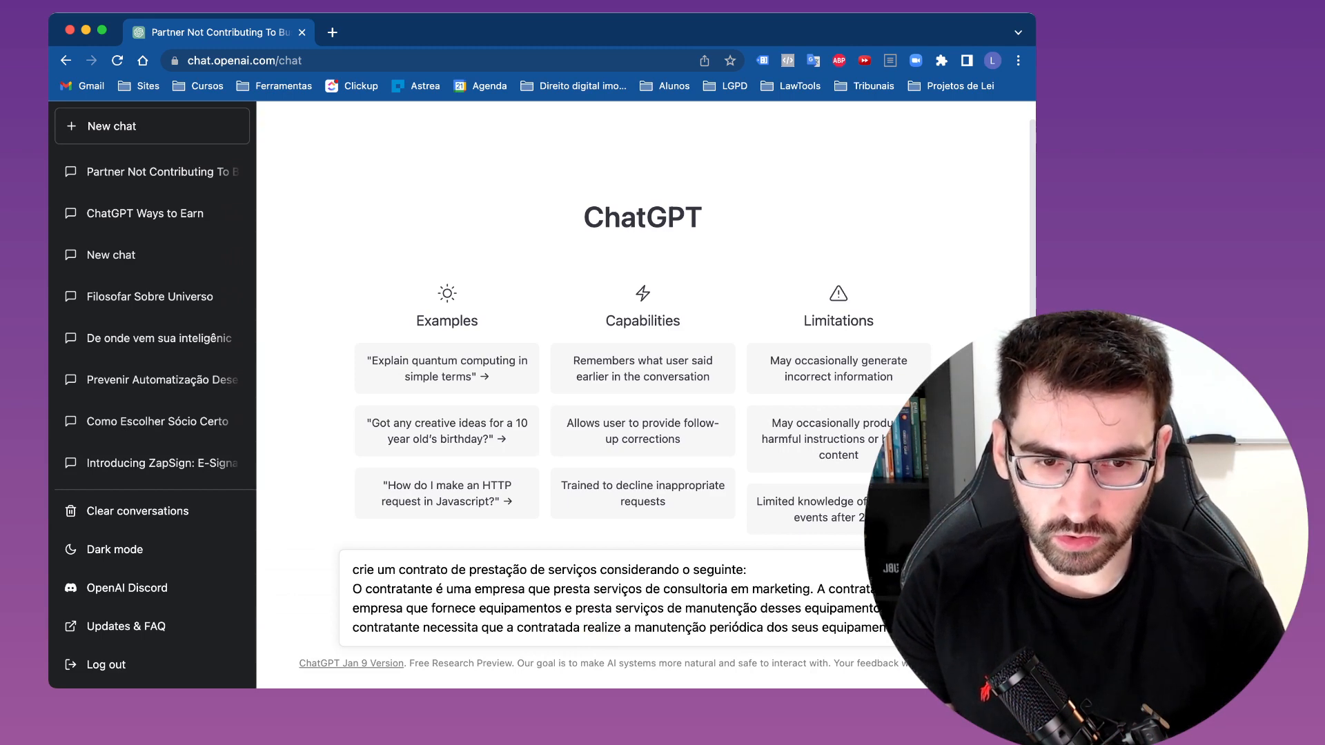
- Finish the maintenance sentence with "todos os dias." and send the prompt
text(todas)
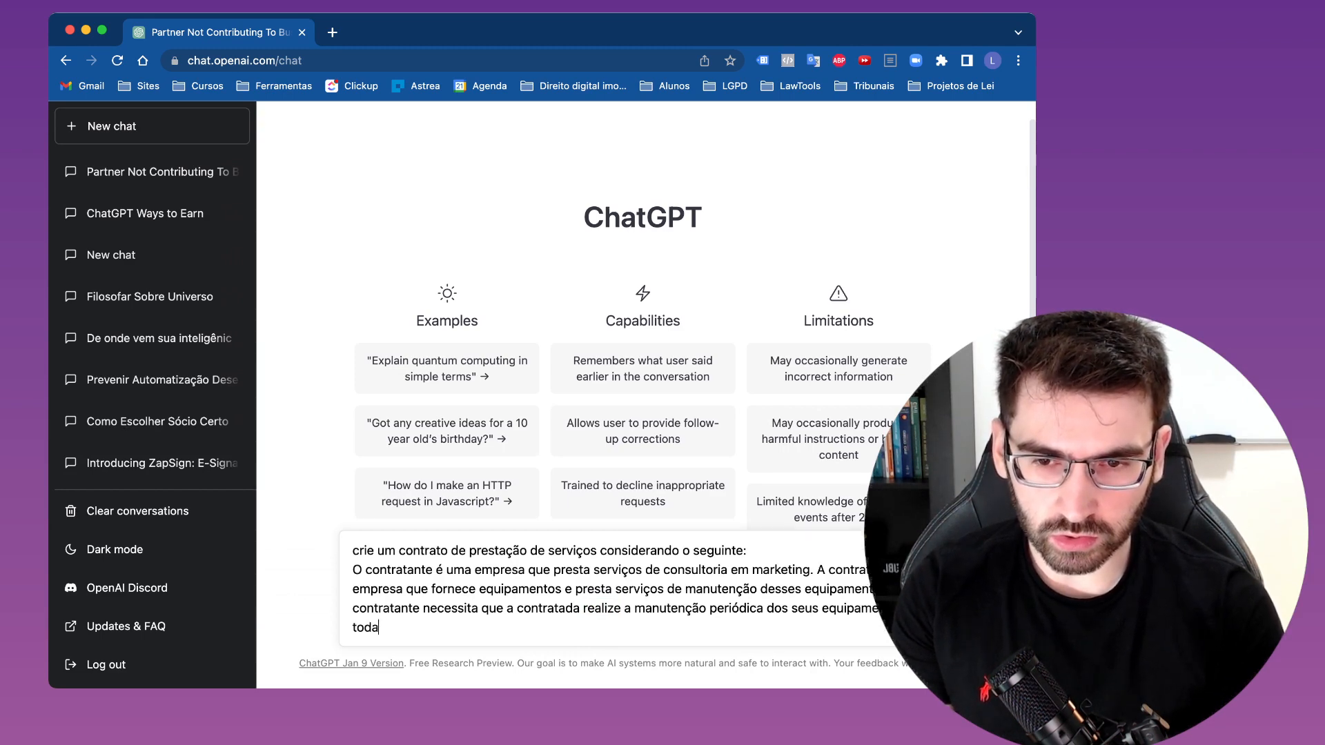
key(BackSpace)
text(os os dia)
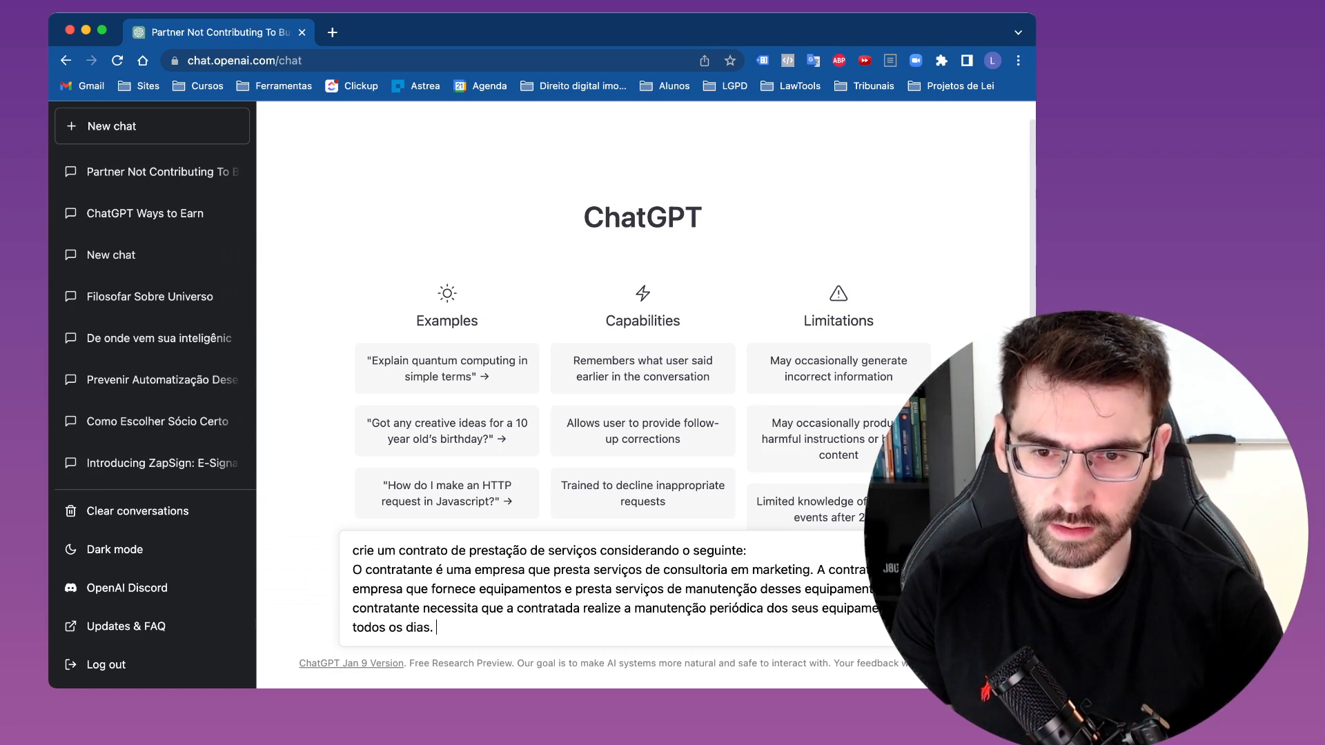
text(s.)
key(Return)
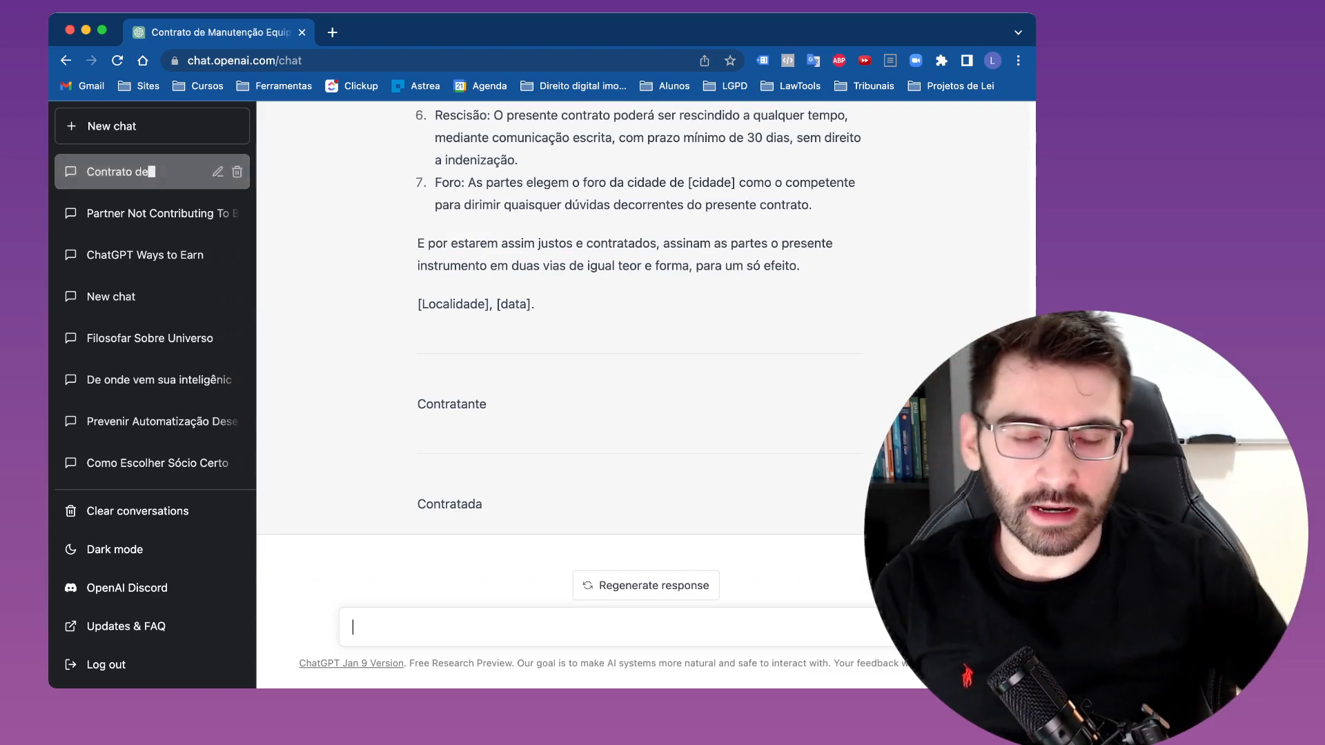
- Start a follow-up message about the generated contract with "O contrato está muito genérico"
scroll(713, 404, up, 1)
scroll(710, 400, up, 4)
scroll(704, 414, down, 4)
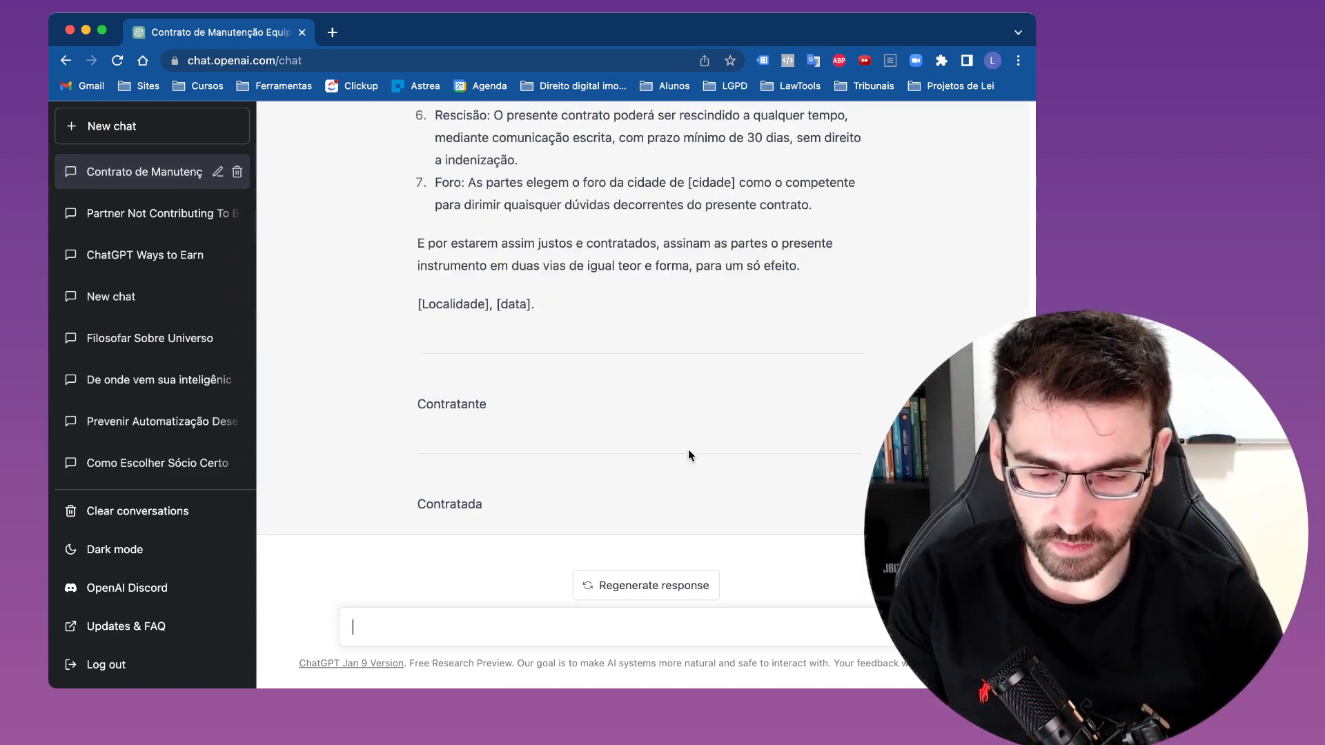
text(O contrato es)
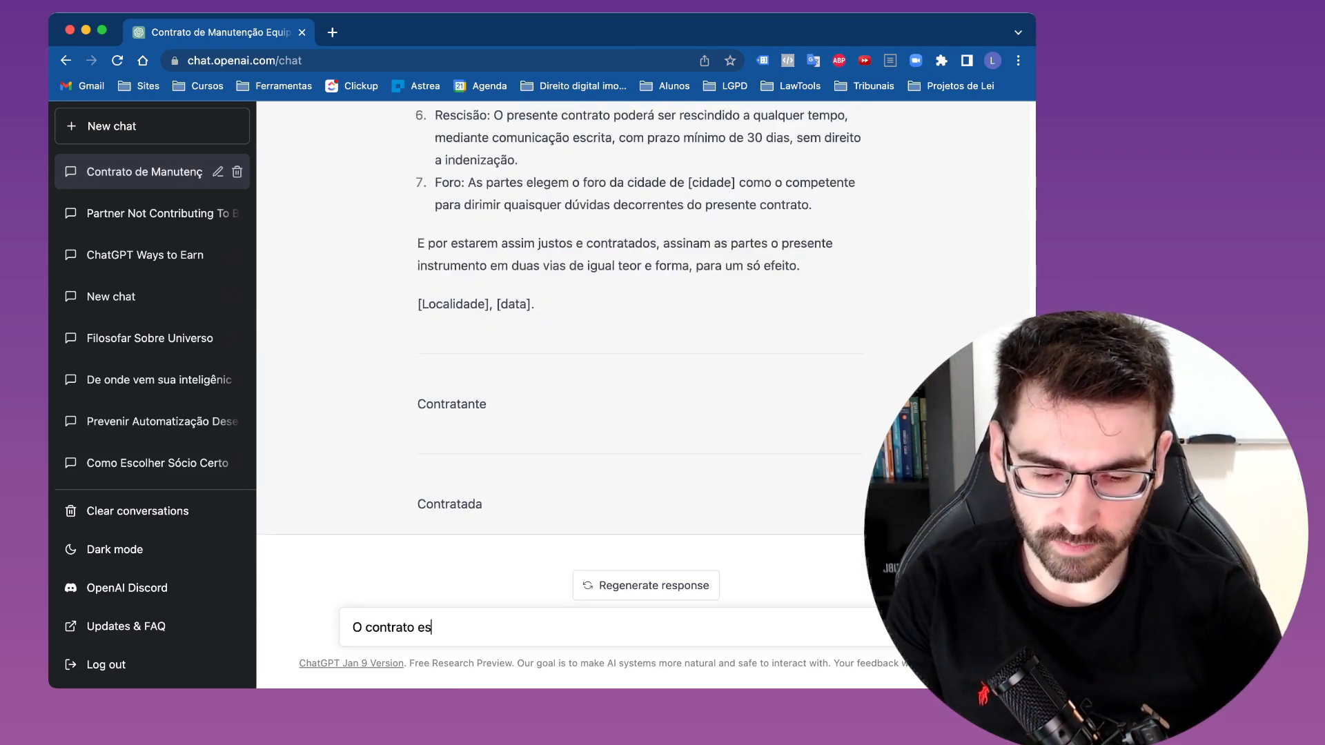
text(tá muito gné)
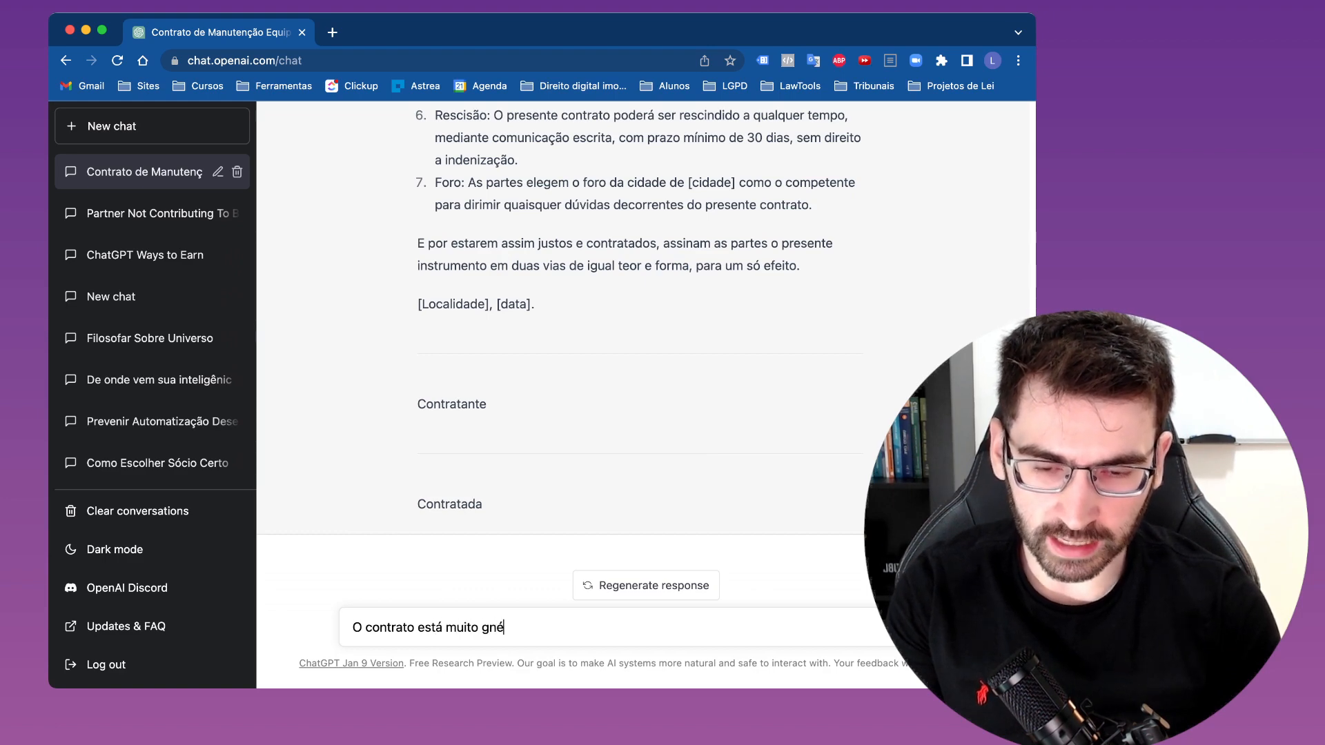
key(BackSpace)
key(BackSpace)
text(enérico)
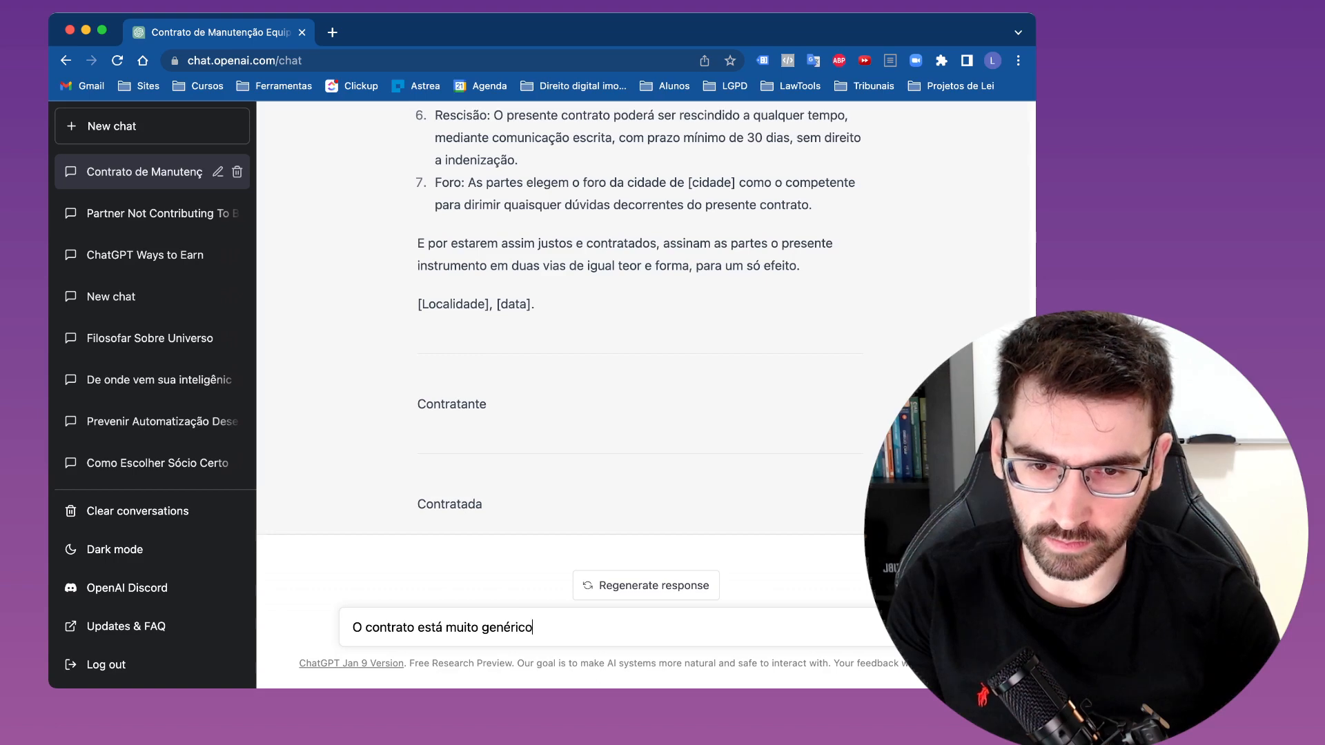
- Add a second sentence to the follow-up: "Quero que você me faça perguntas mais específicas sobre a situação concreta e"
text(uero)
key(BackSpace)
key(BackSpace)
key(BackSpace)
key(BackSpace)
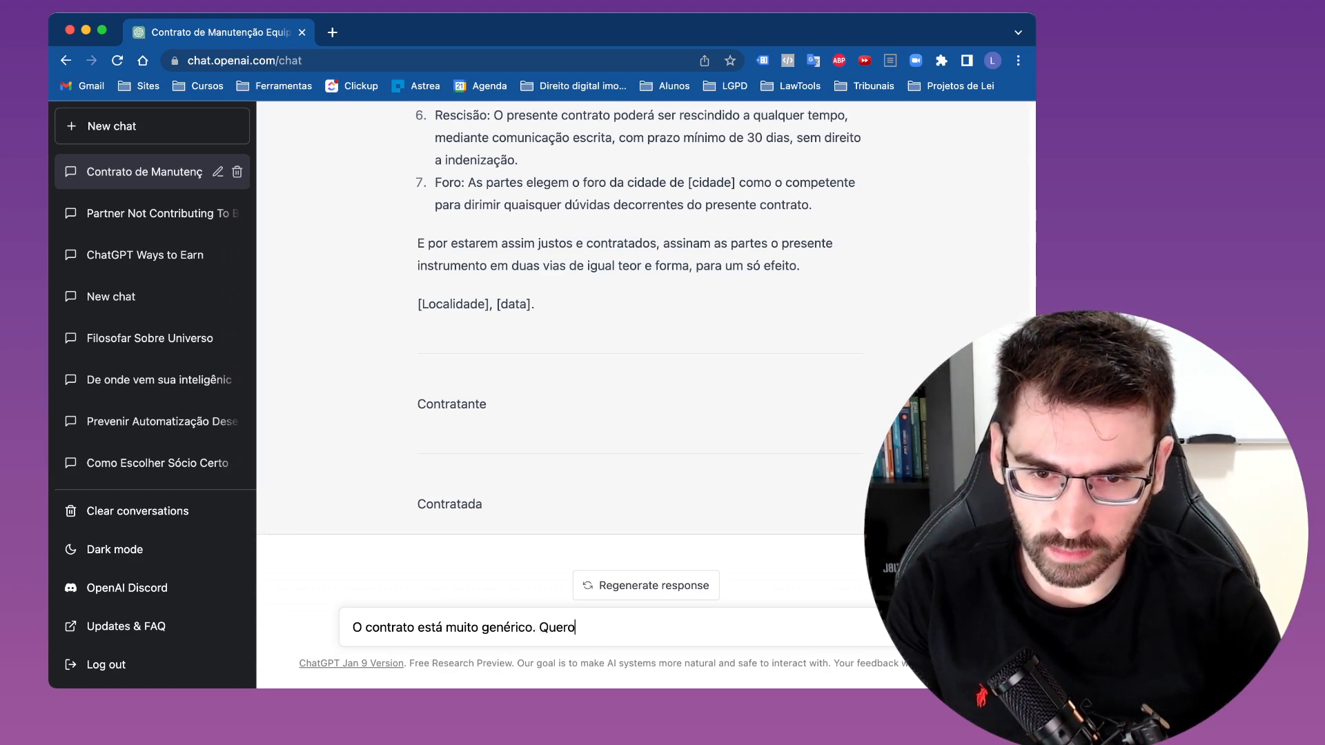
text(uero que você)
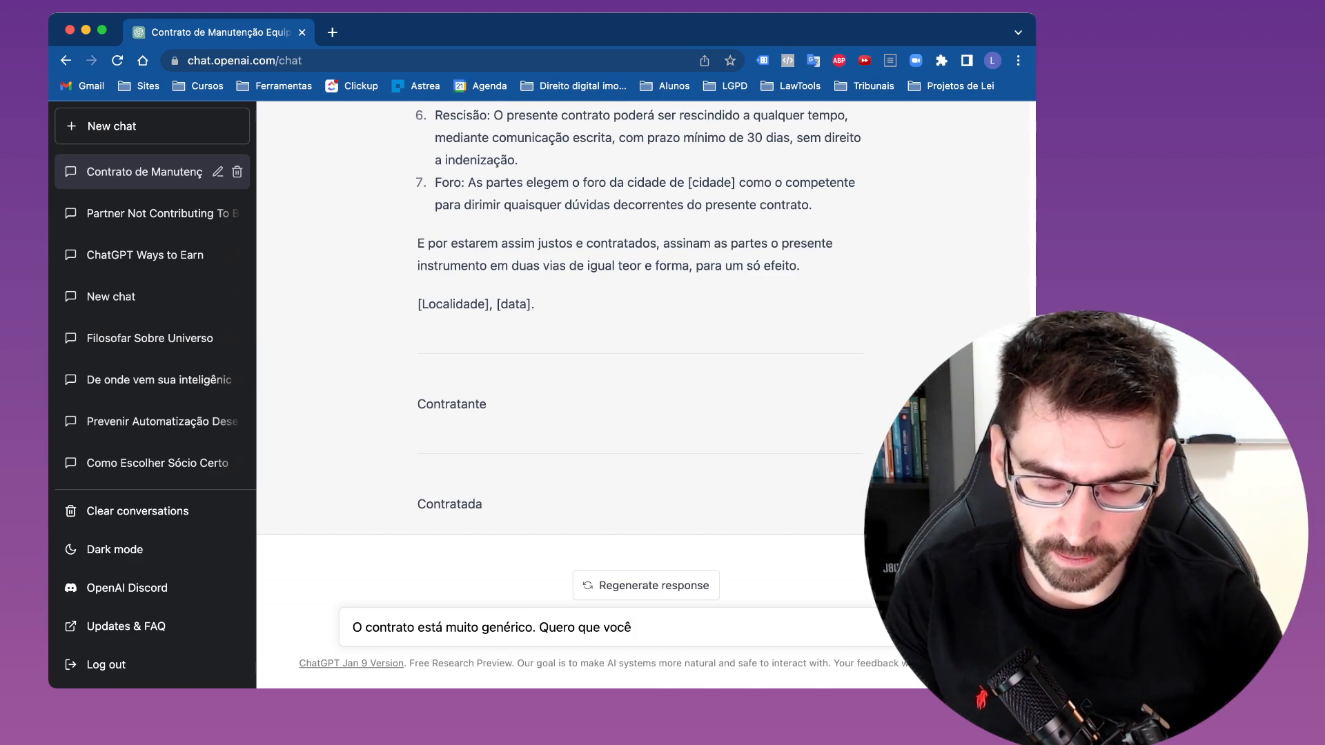
text( me faça per)
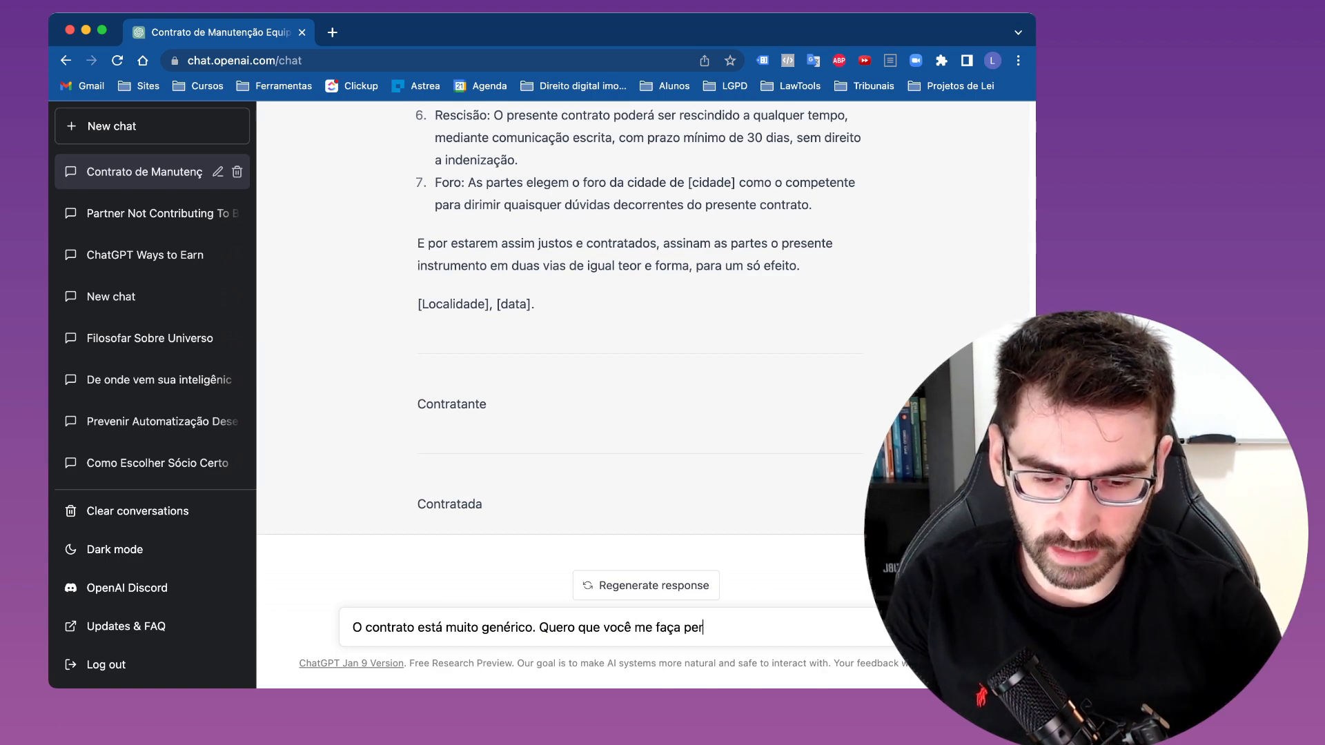
text(guntas mais espe)
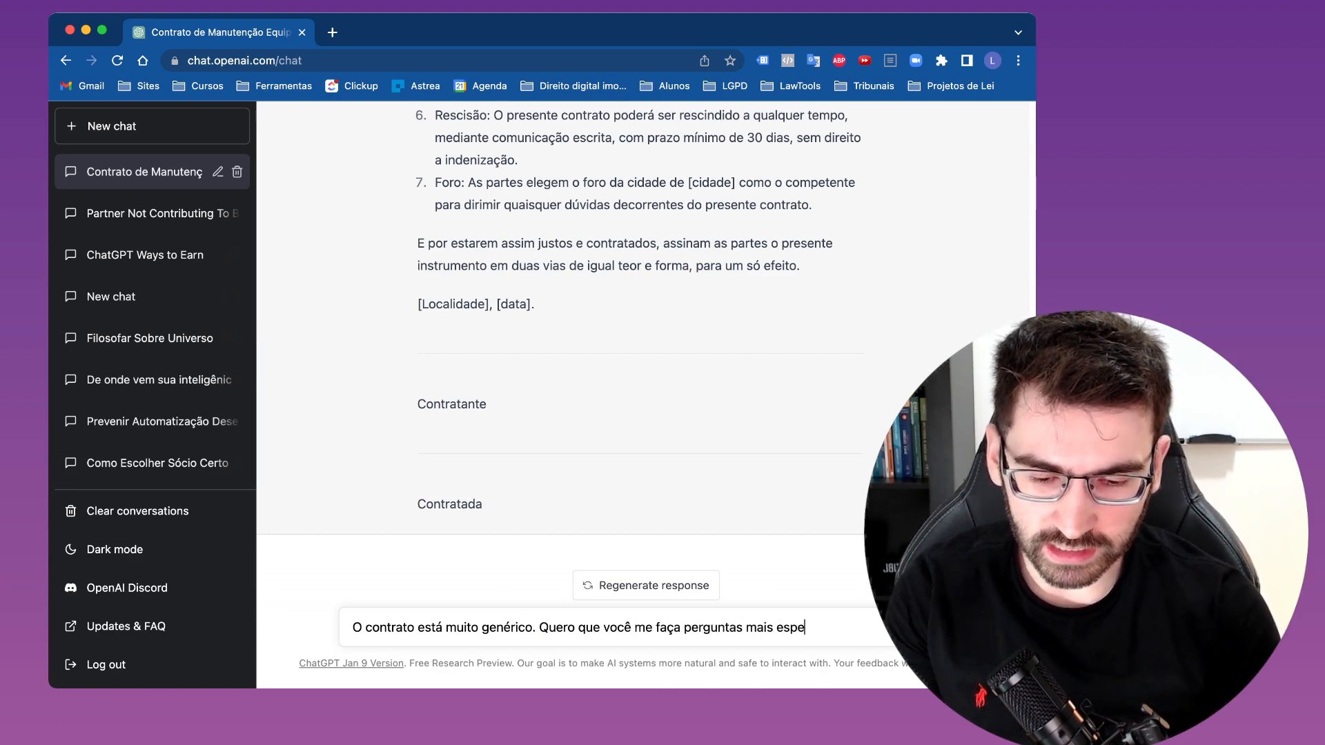
text(cíficas sobre a)
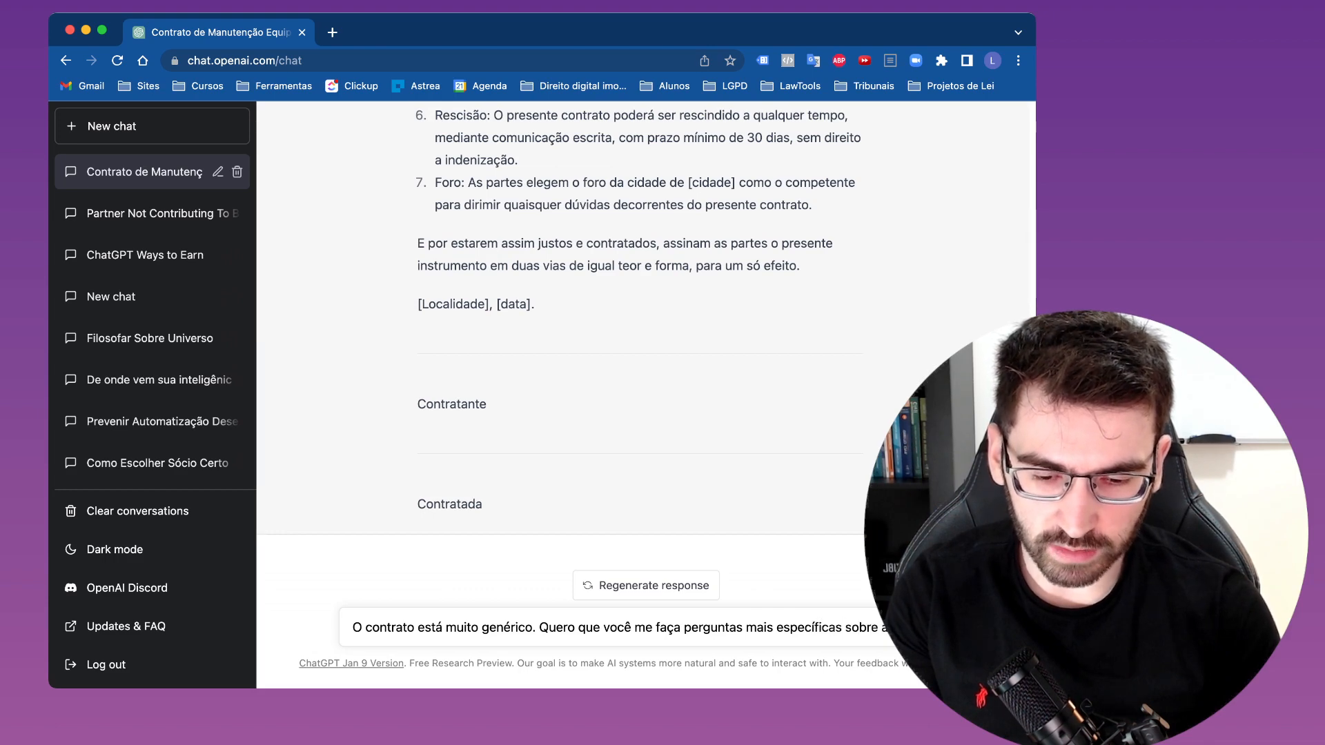
text( situação co)
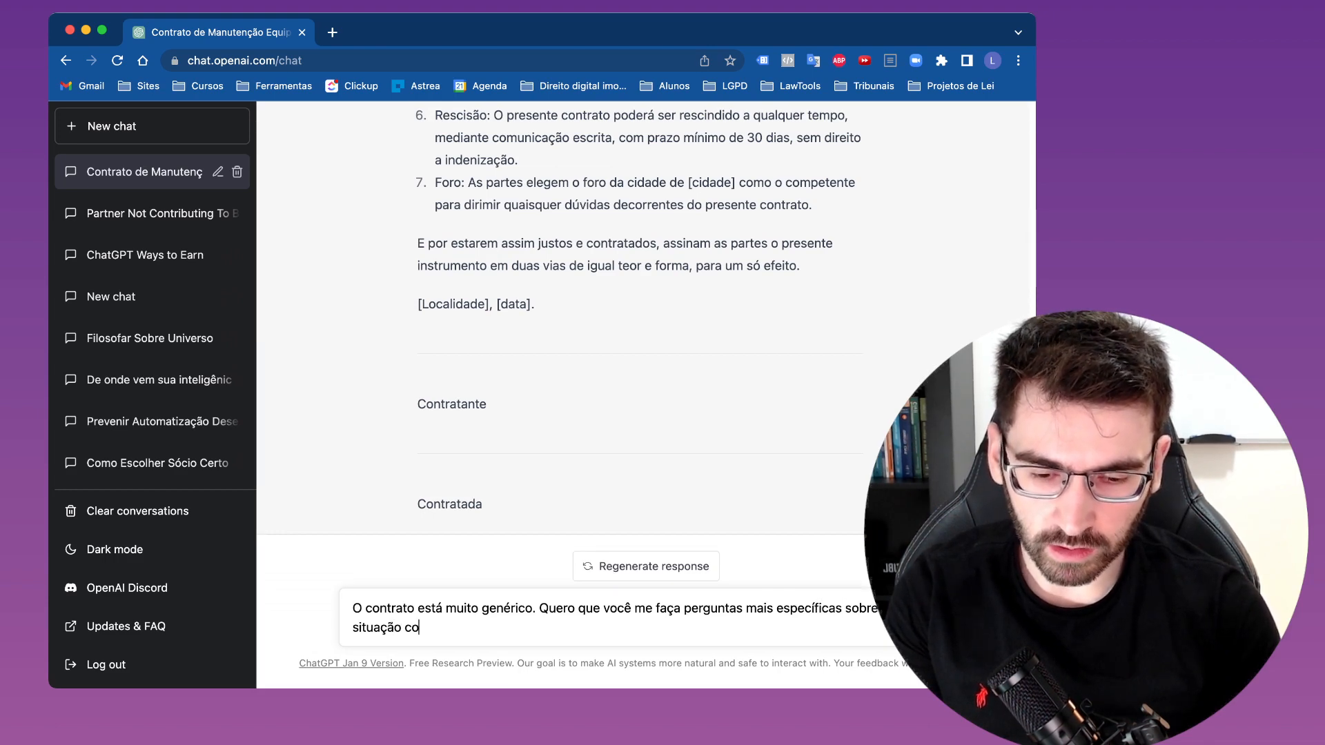
text(ncreta e)
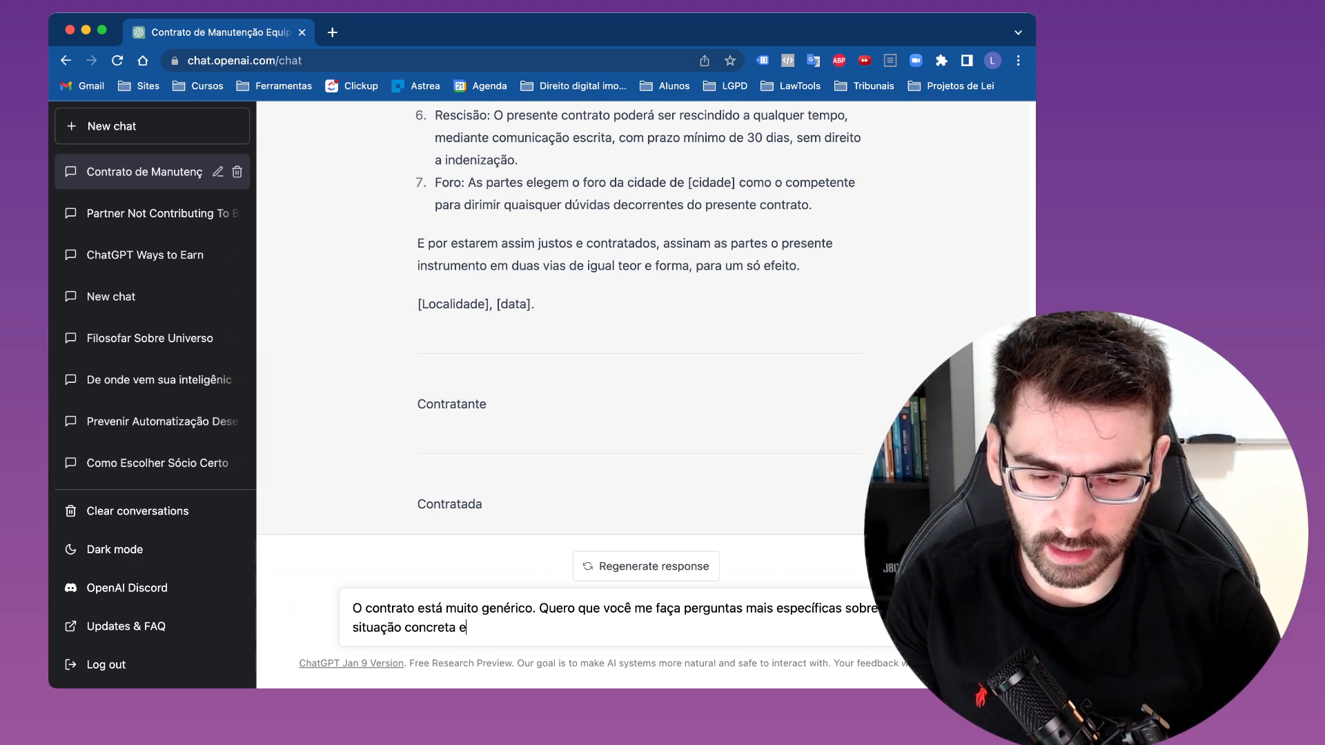
- Complete the request with ", depois disso, considerando as respostas que eu der, reformule o contrato para que ele fique melhor."
text(, depois disso)
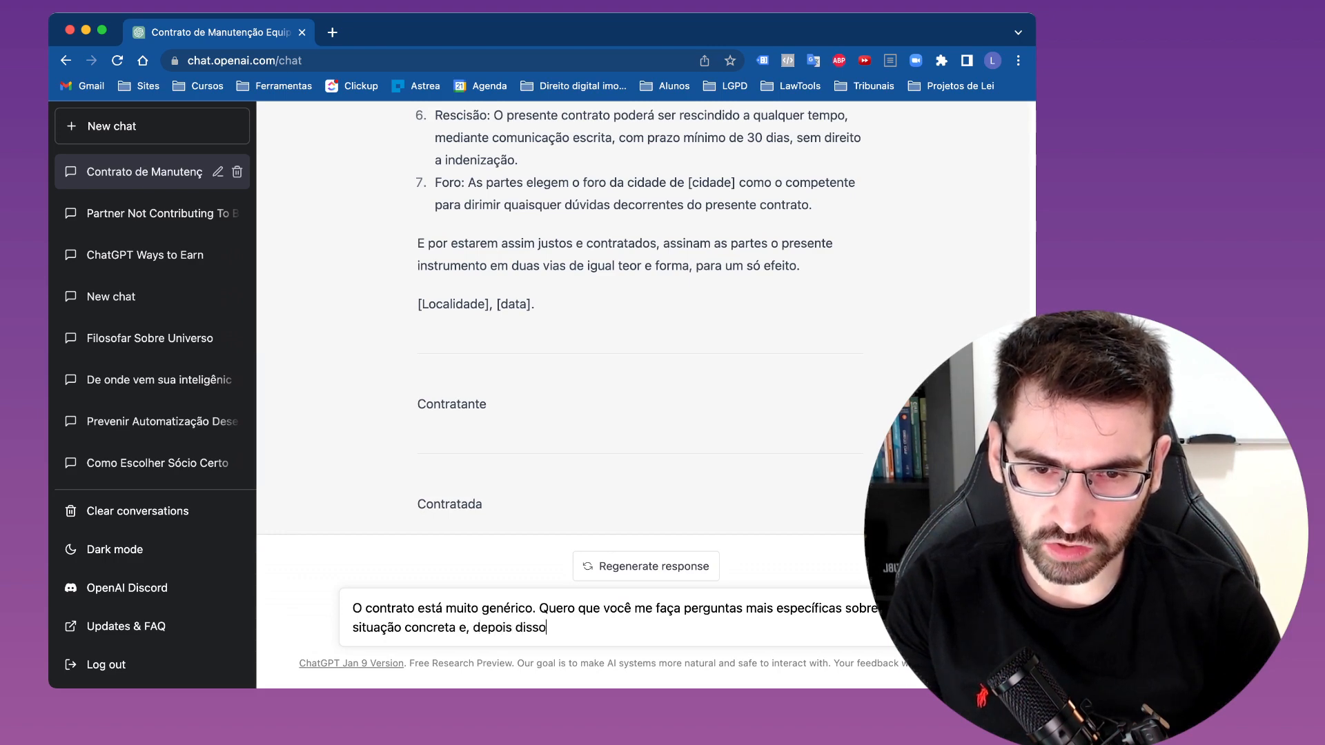
text(, considerando )
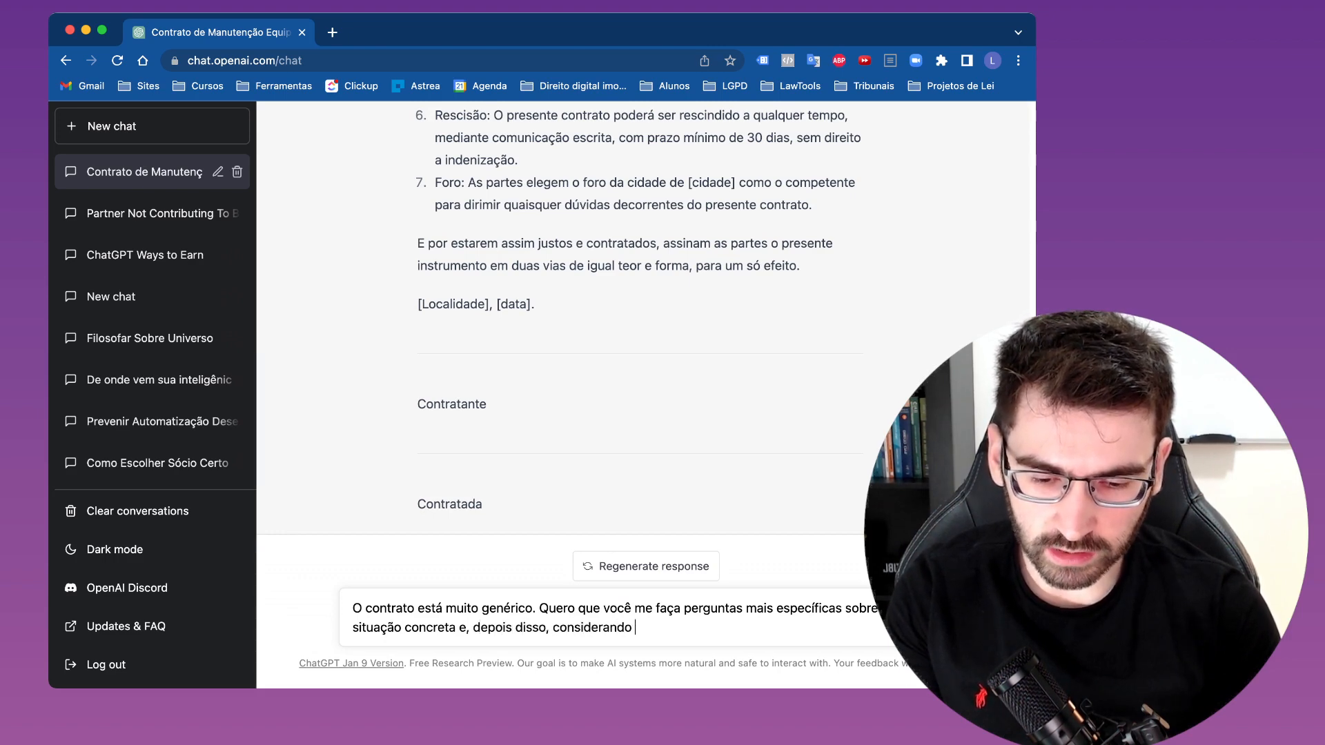
text(as respostas que eu der)
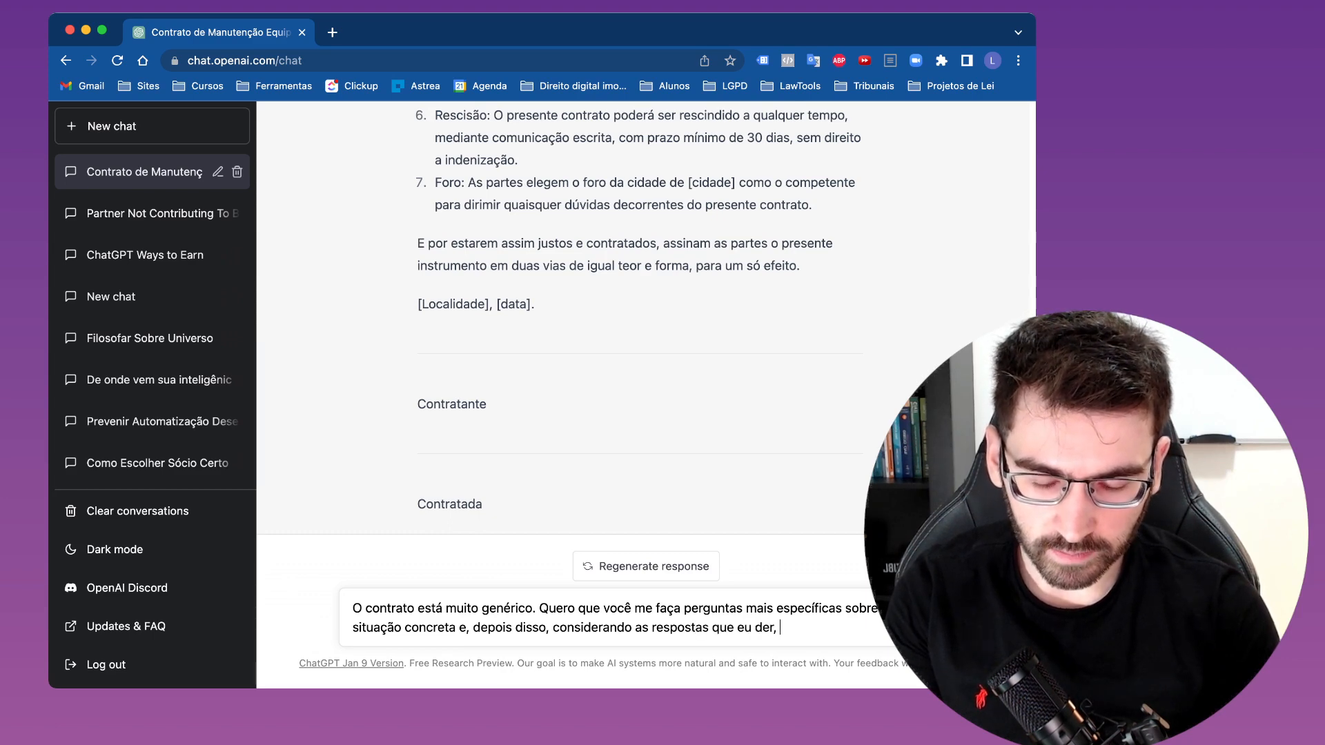
text(, reformule )
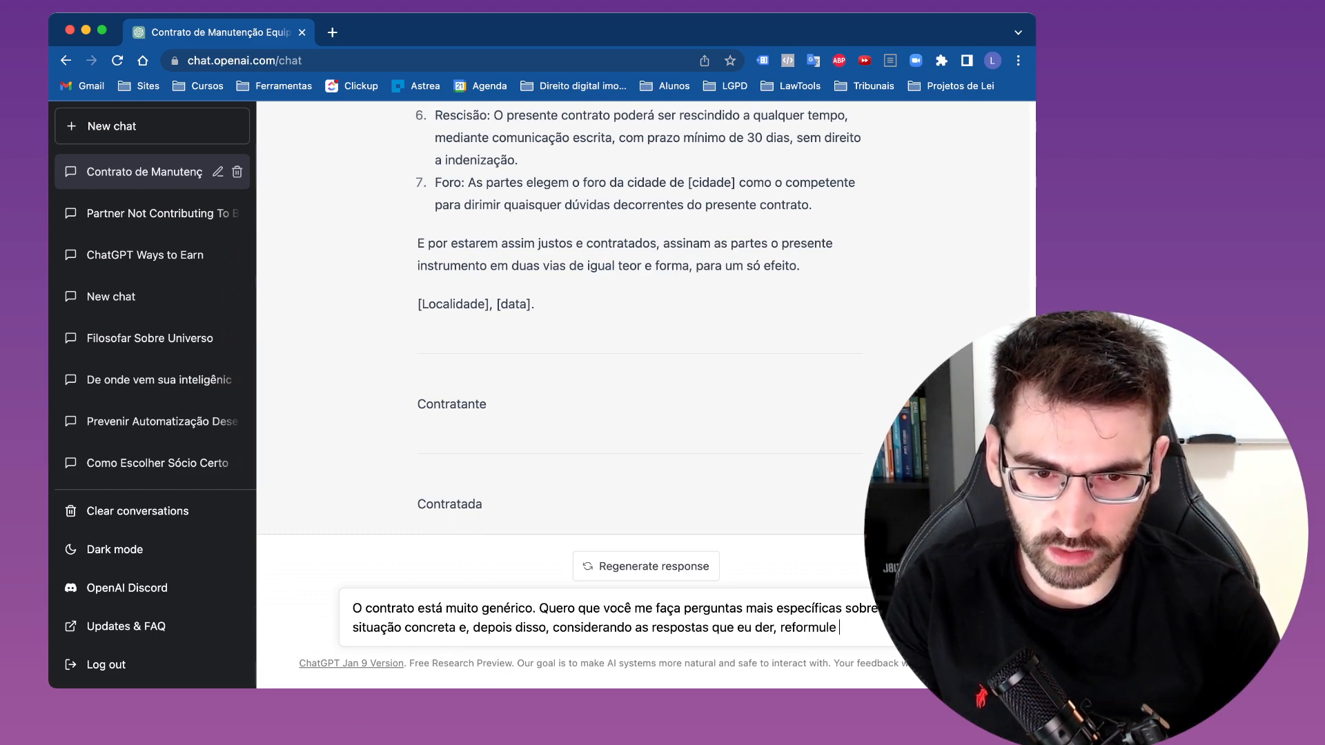
text(o contrato para que )
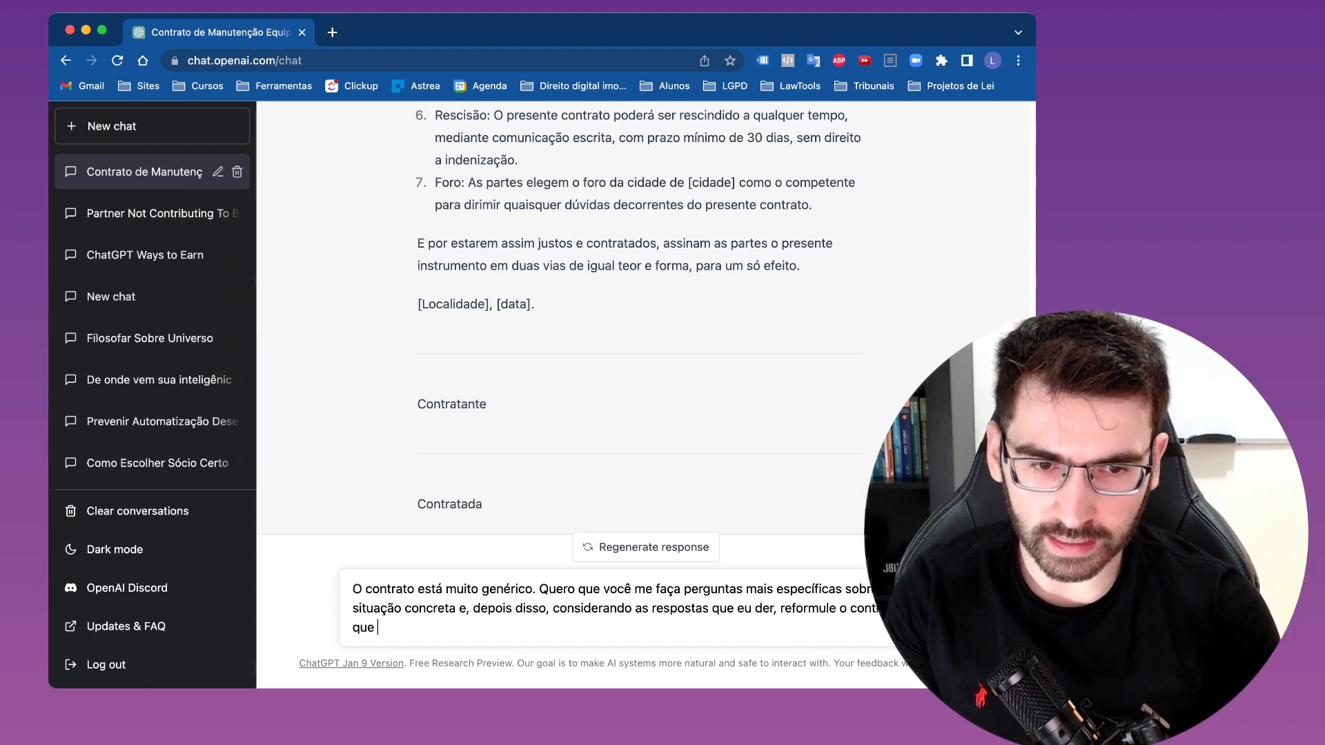
text(ele fique me)
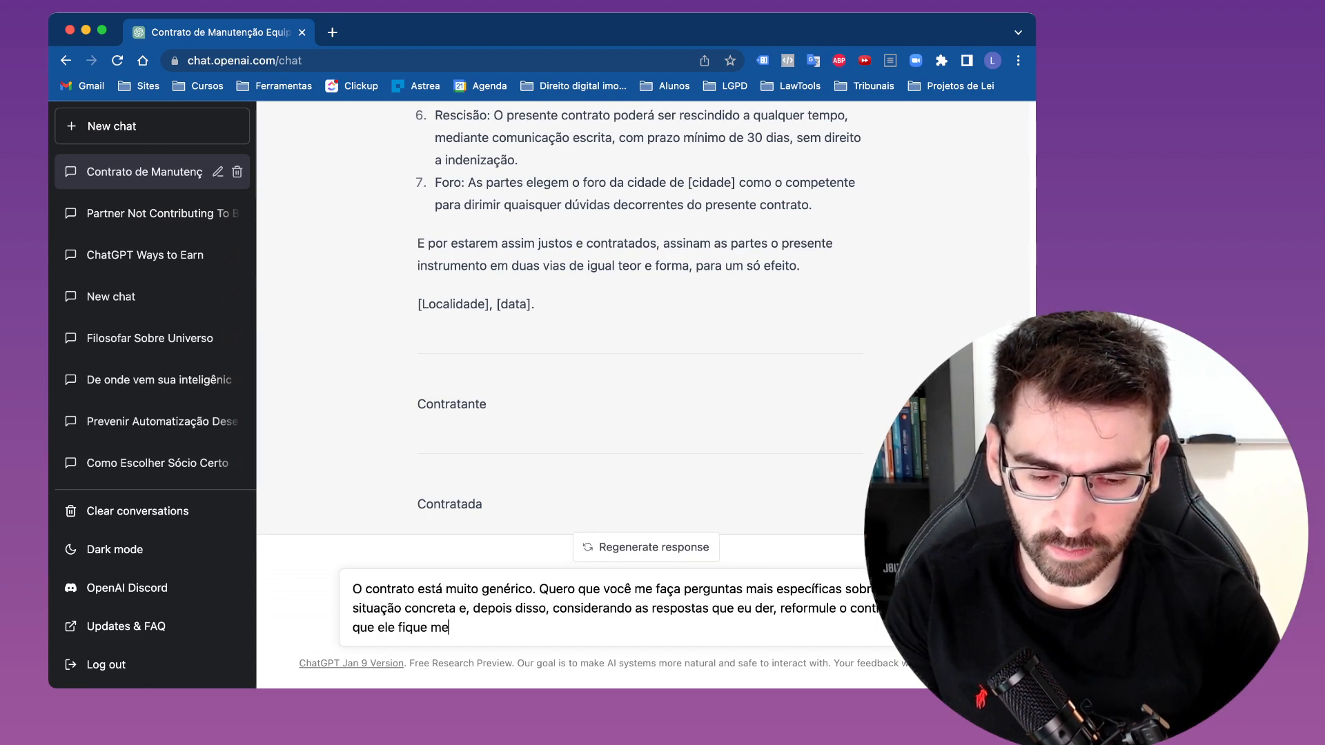
text(lhor.)
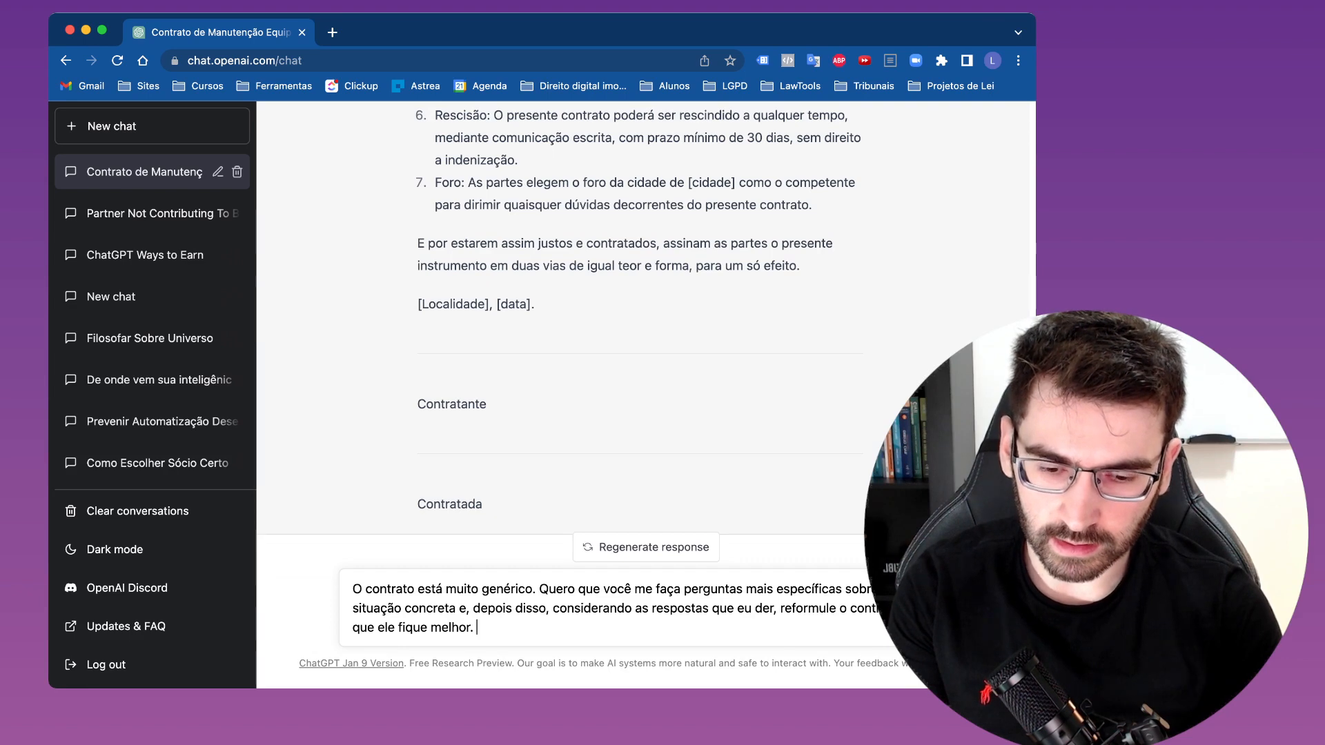
- Add "Ainda, o prazo de vigência do contrato deverá ser de 2 anos." to the follow-up message and send it
text( Ainda,)
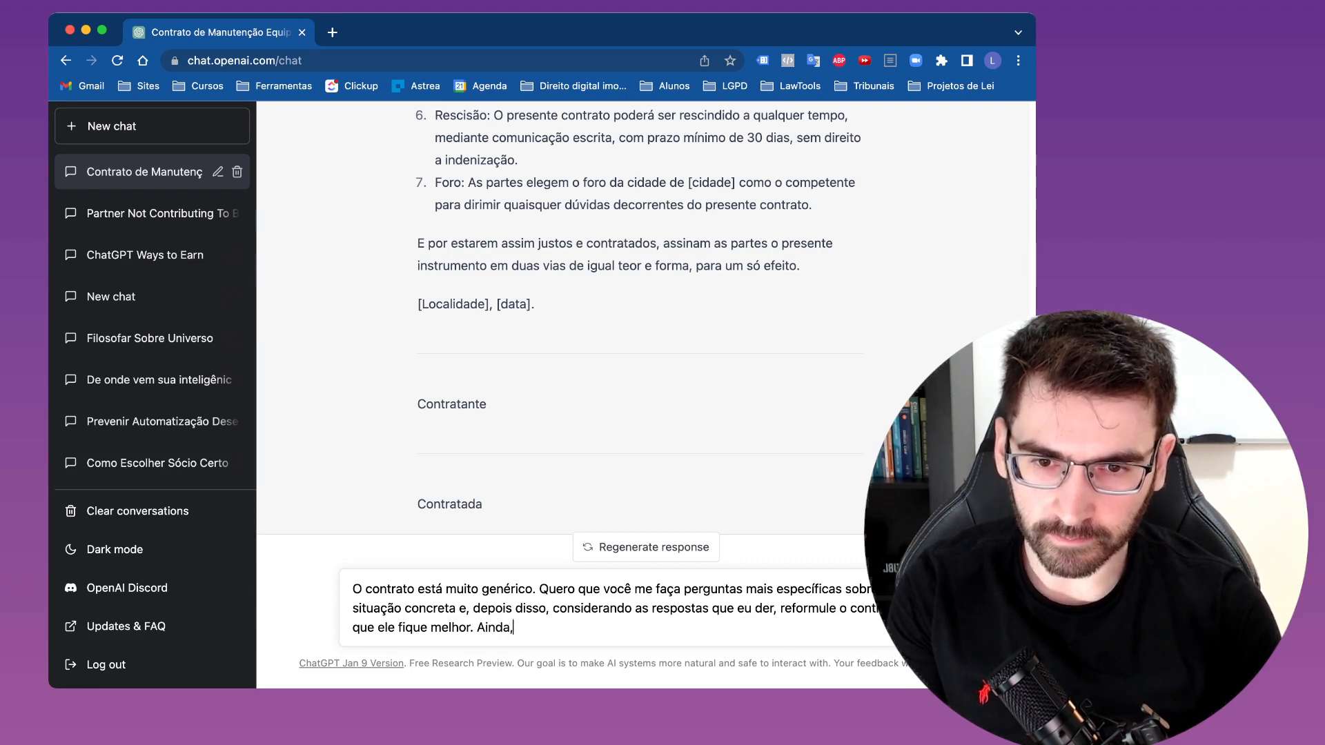
text( o pra)
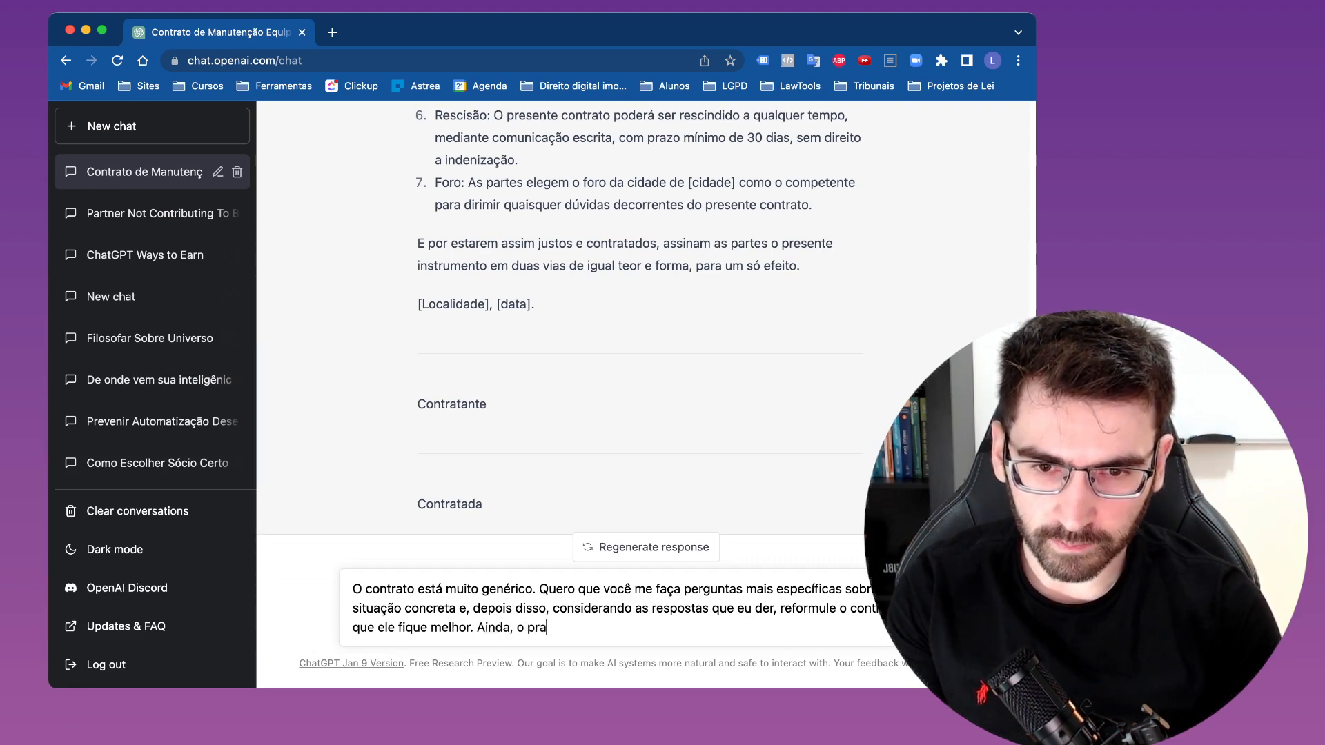
text(zo de vig)
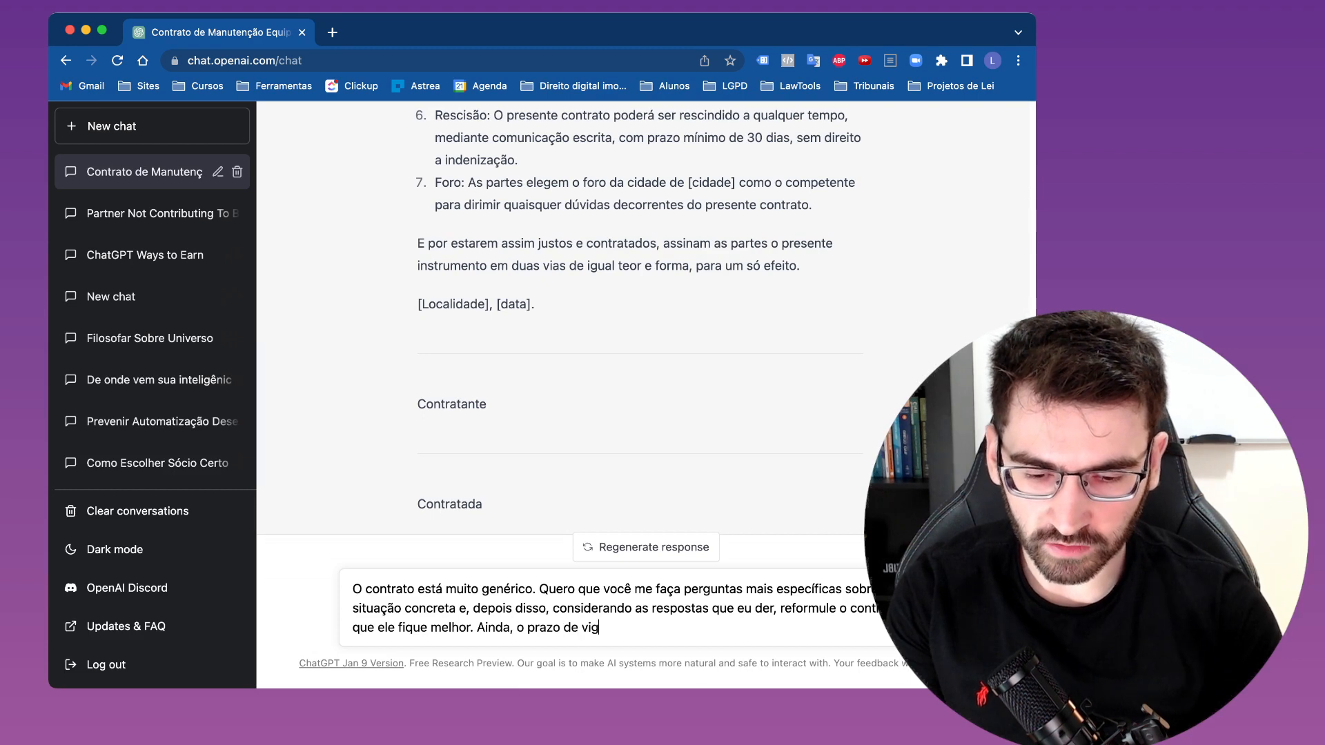
text(ência do contrato)
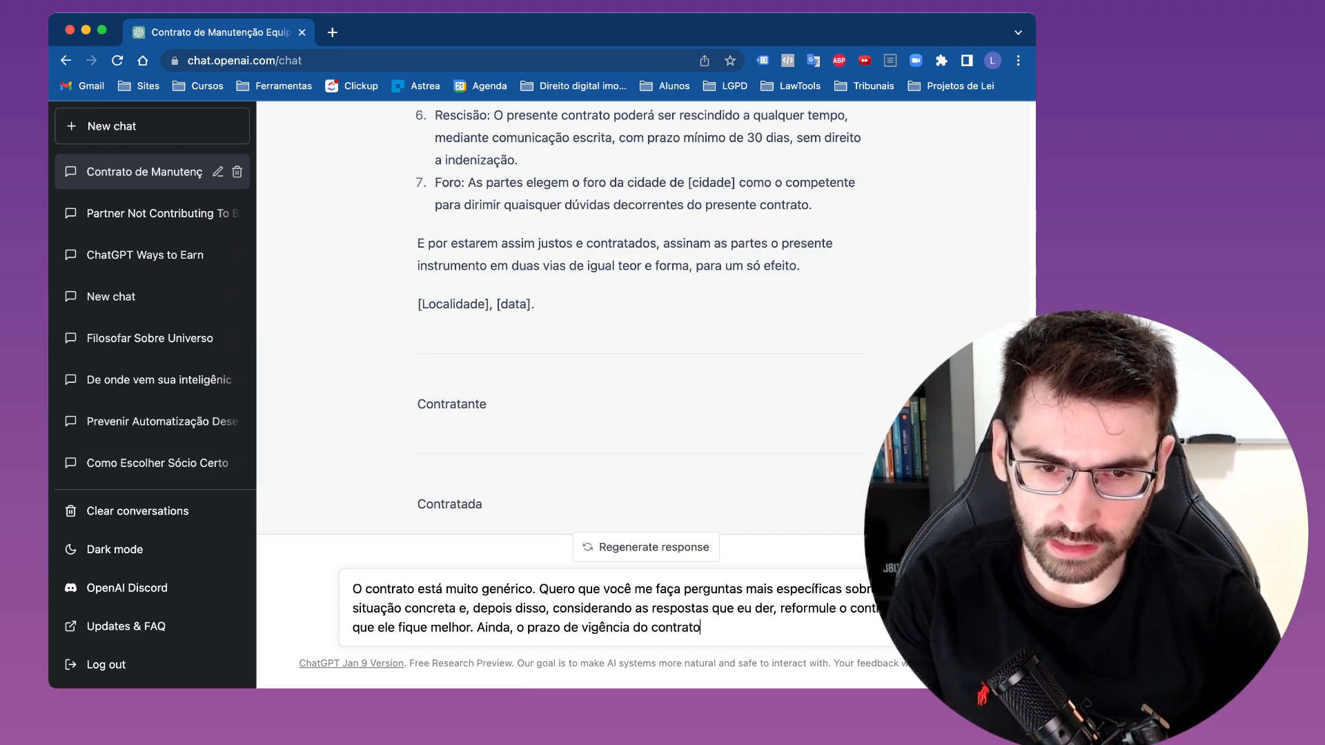
text( deverá ser de)
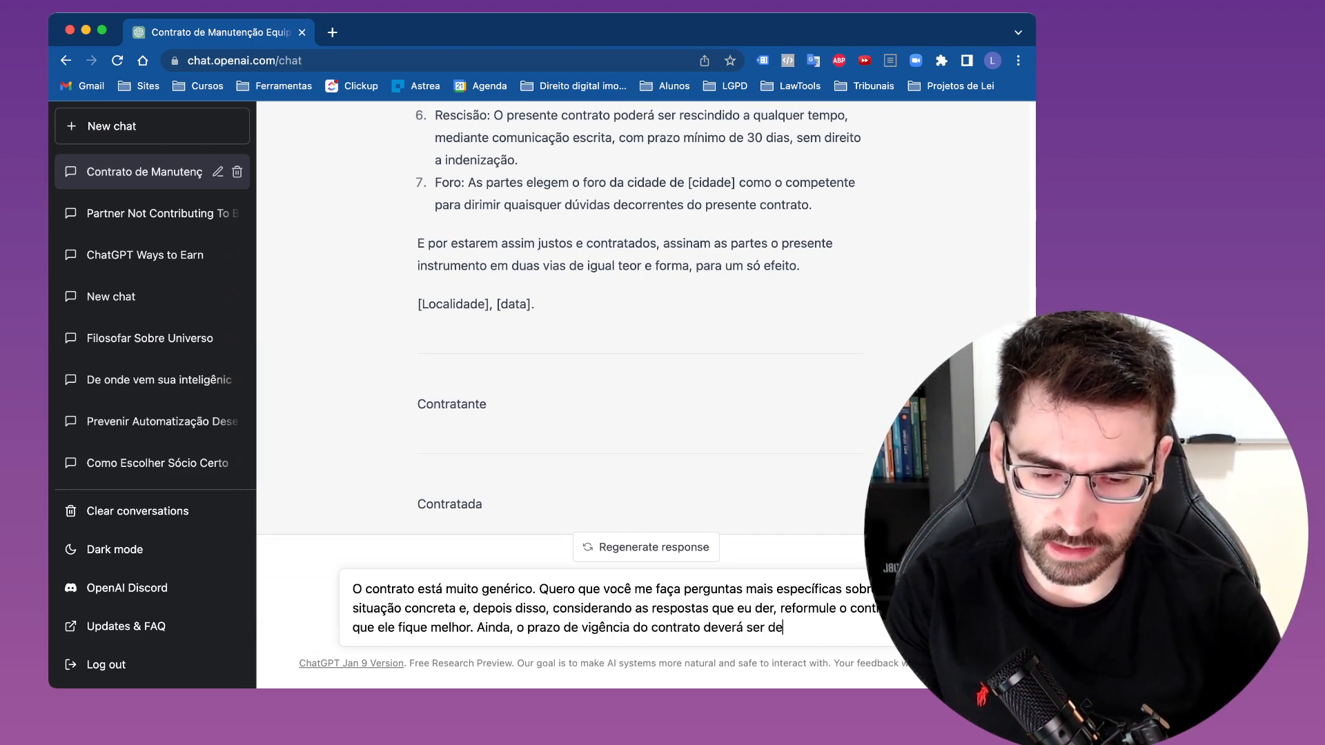
text( 2 anos.)
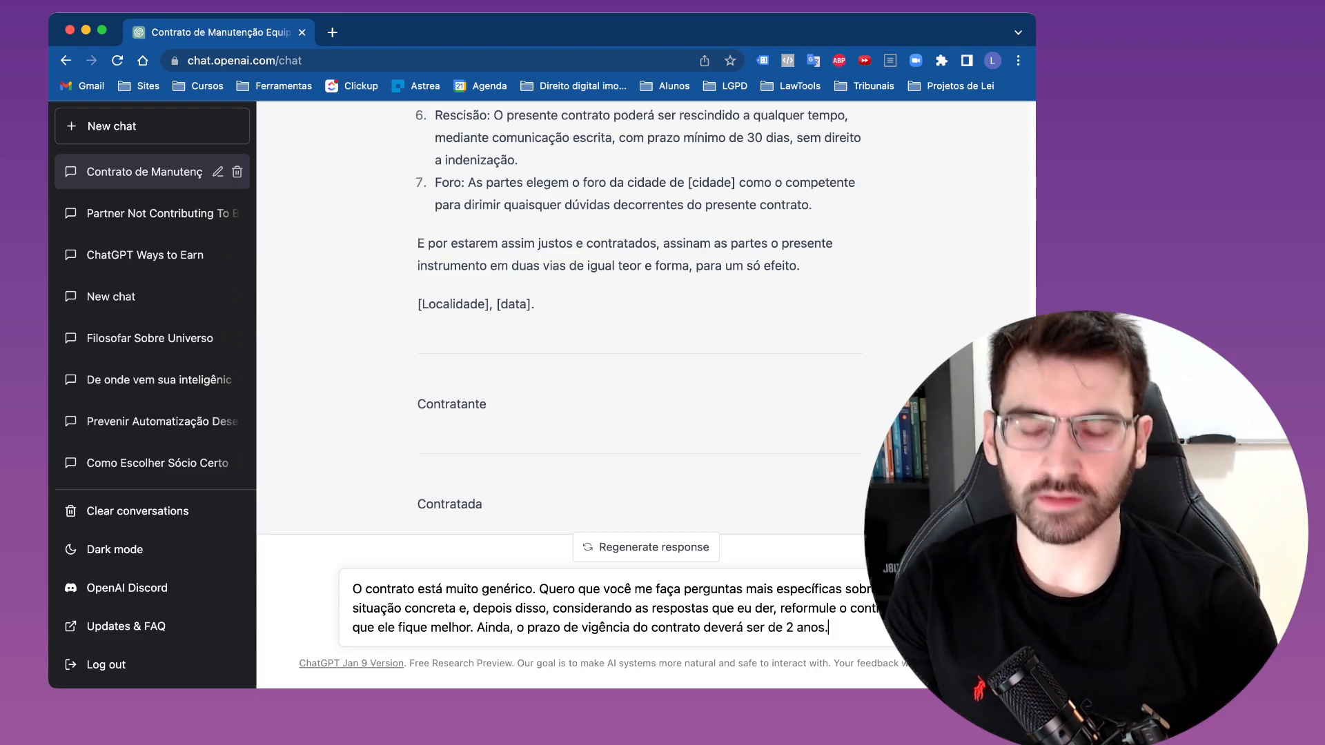
key(Return)
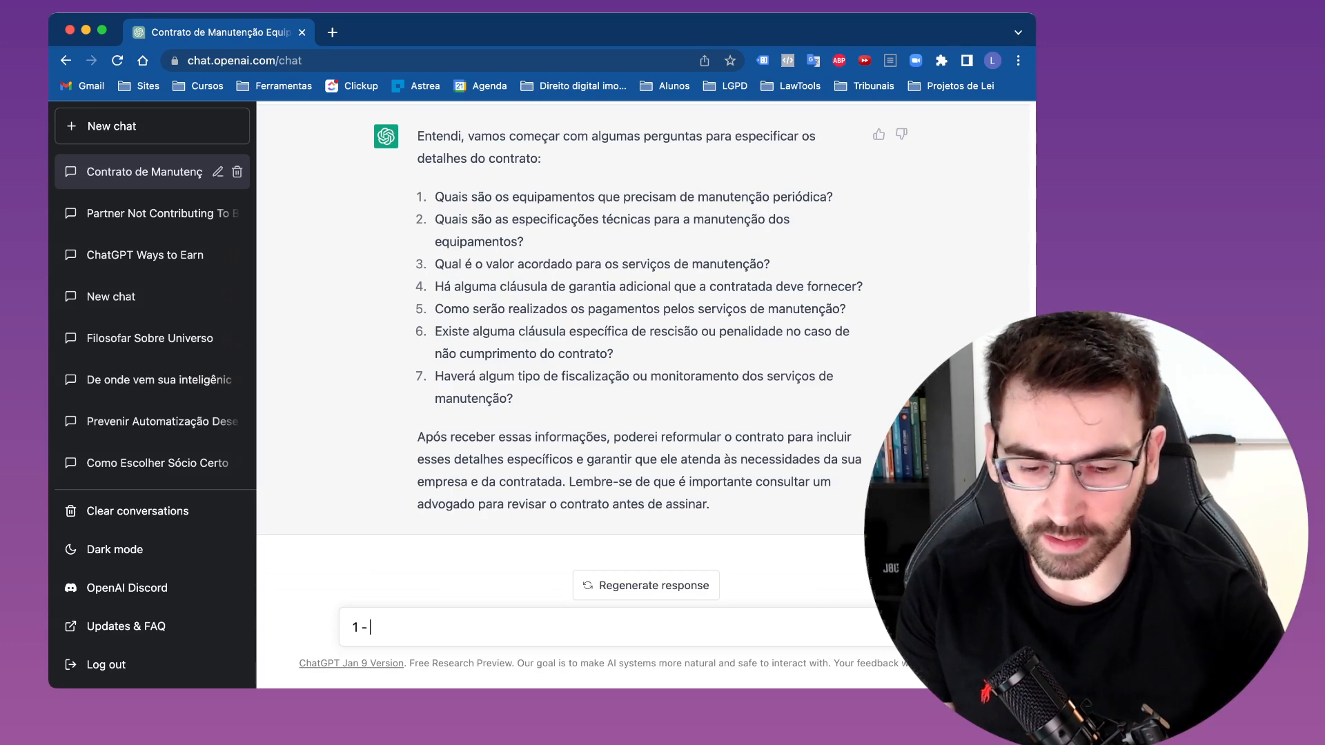
- Answer the first question in the reply with "1 - Todos os computadores da empresa e os leitores de código de barra"
text(To)
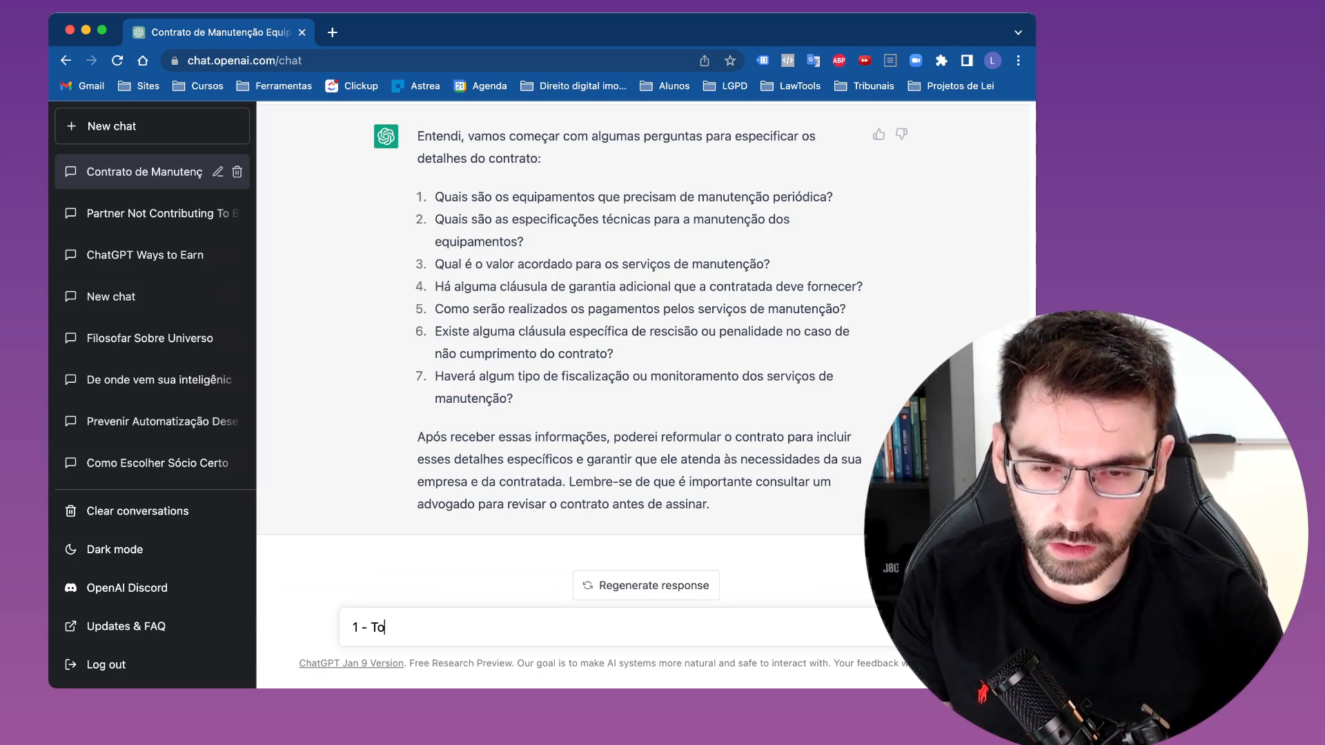
text(dos os computadore)
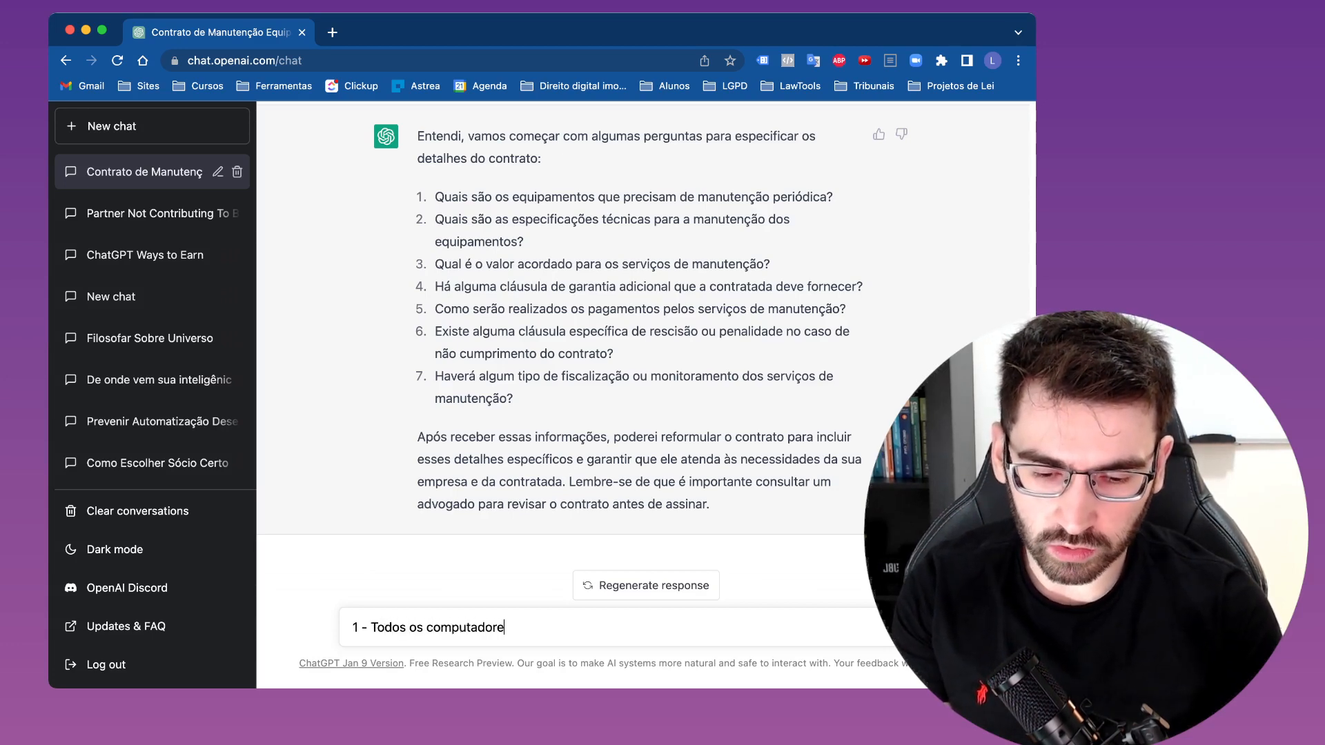
text(s da empresa)
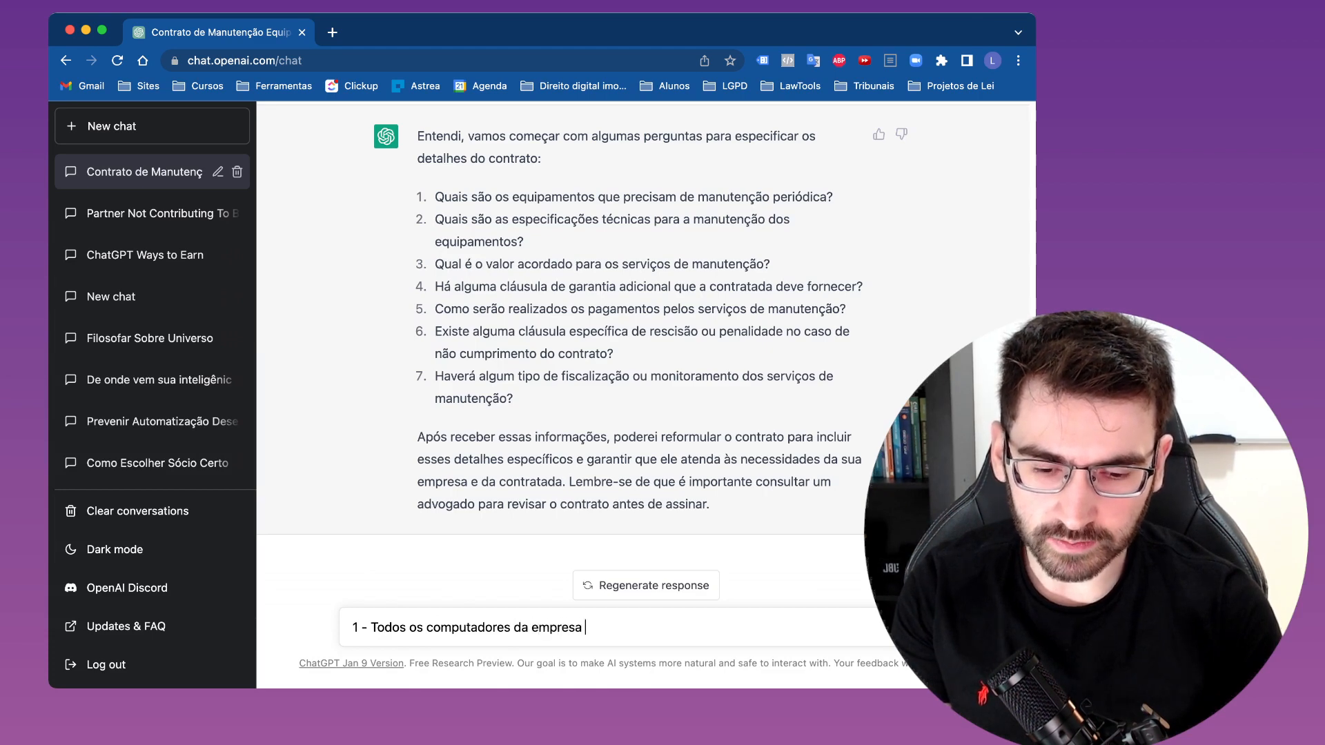
text( e os leitores)
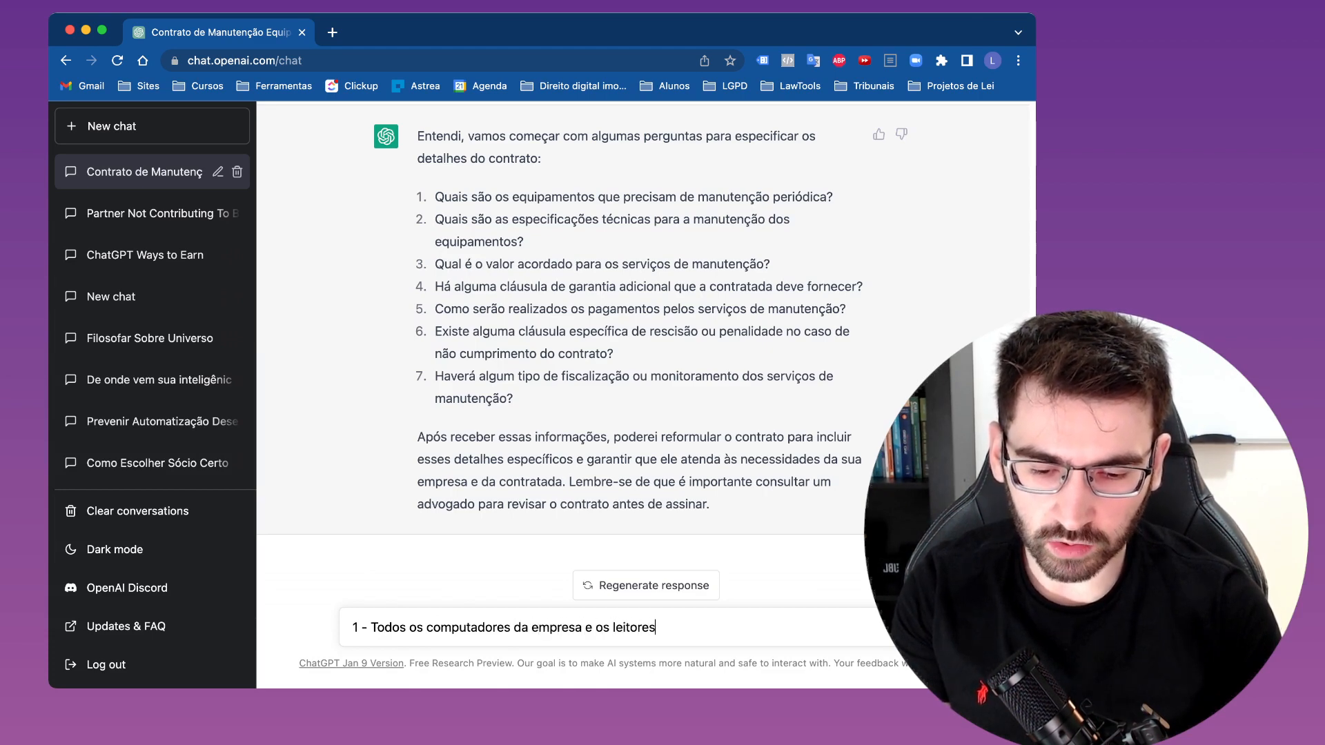
text( de)
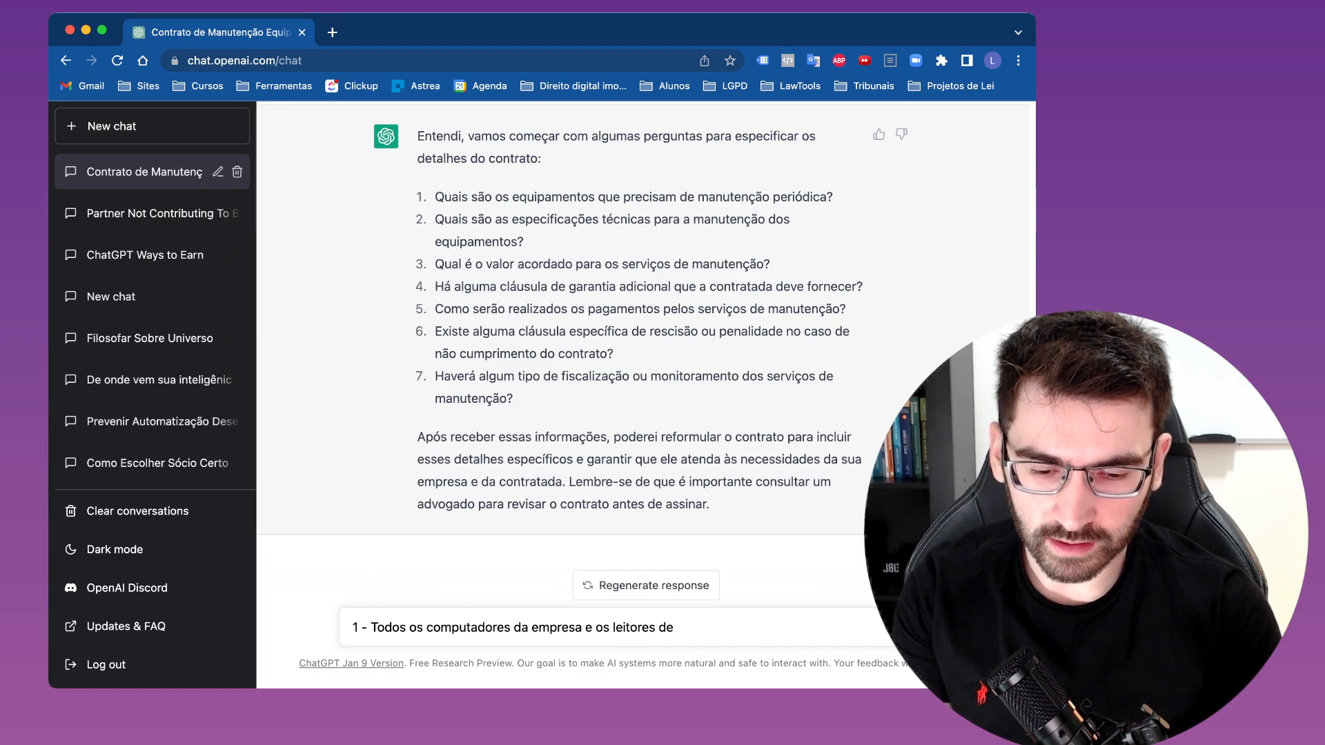
text( código de )
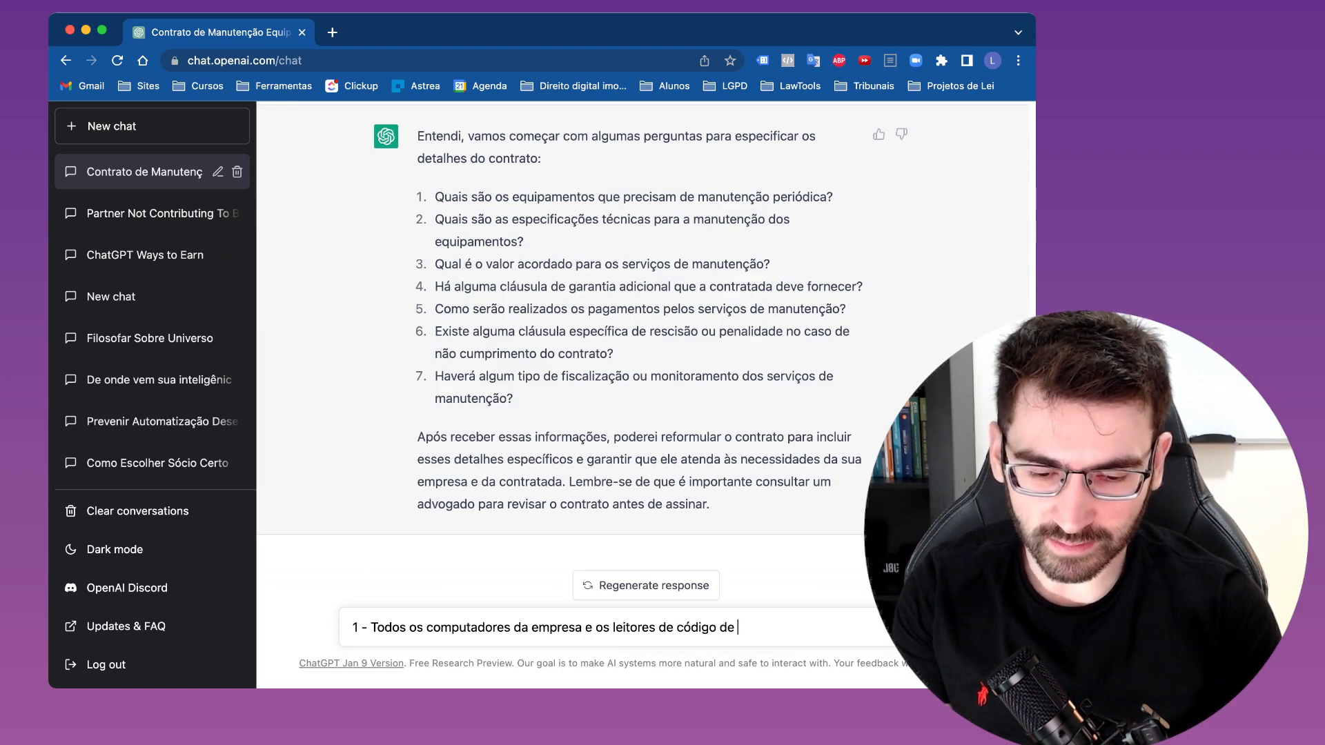
text(barra)
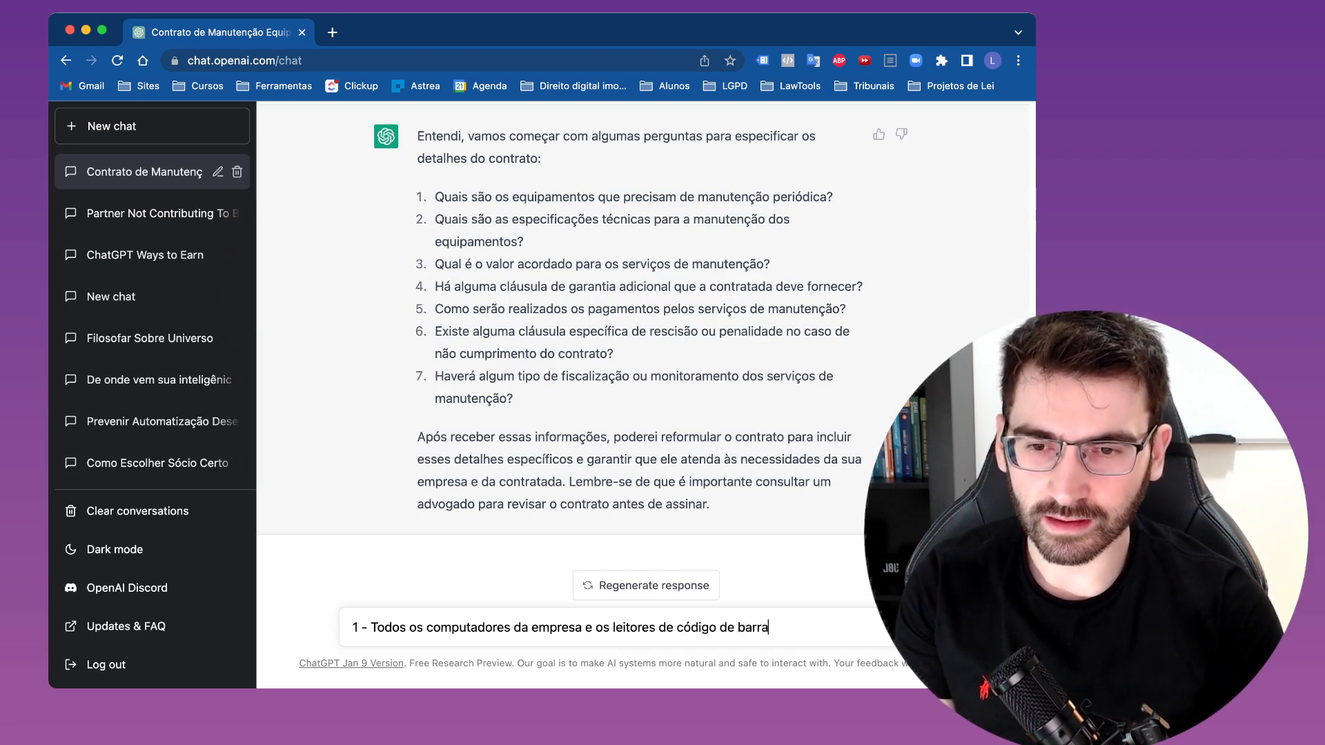
- Start the second answer on a new line with "2 - As especificações técnicas são"
key(shift+Return)
text(2 - A)
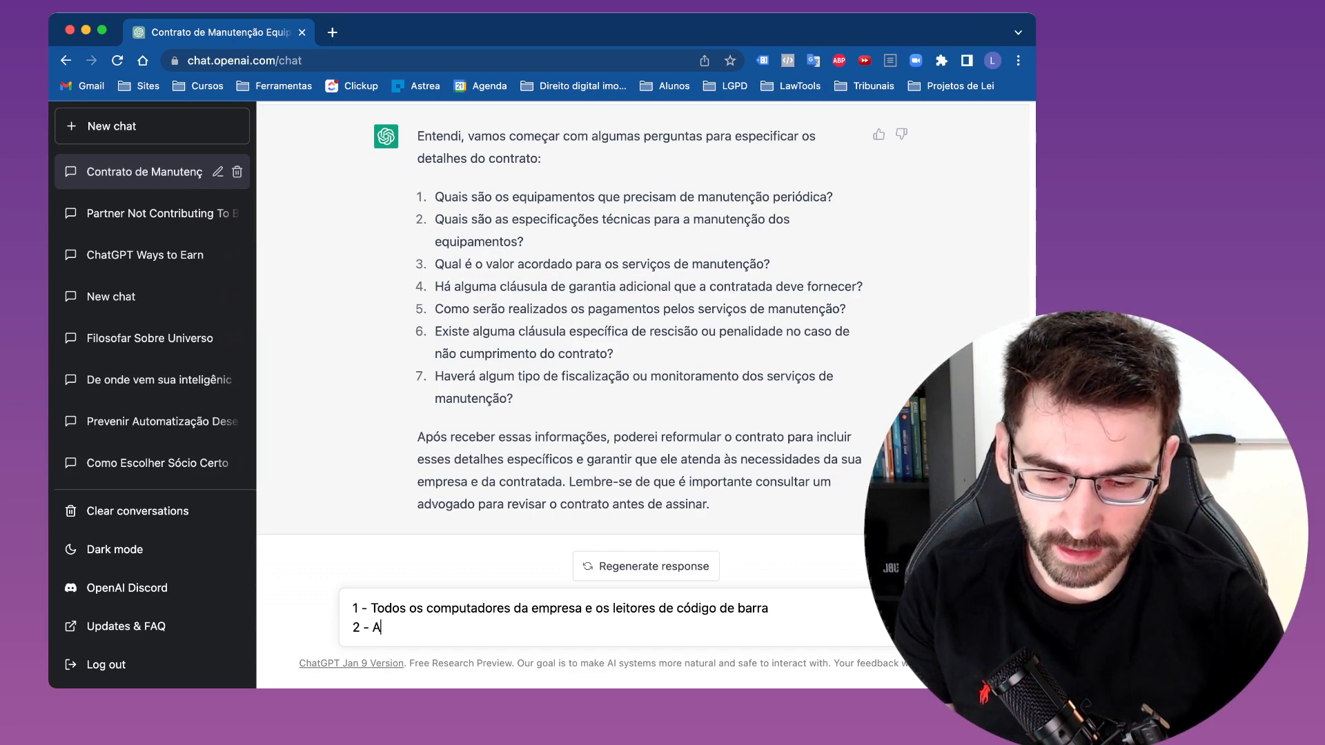
text(s especifica)
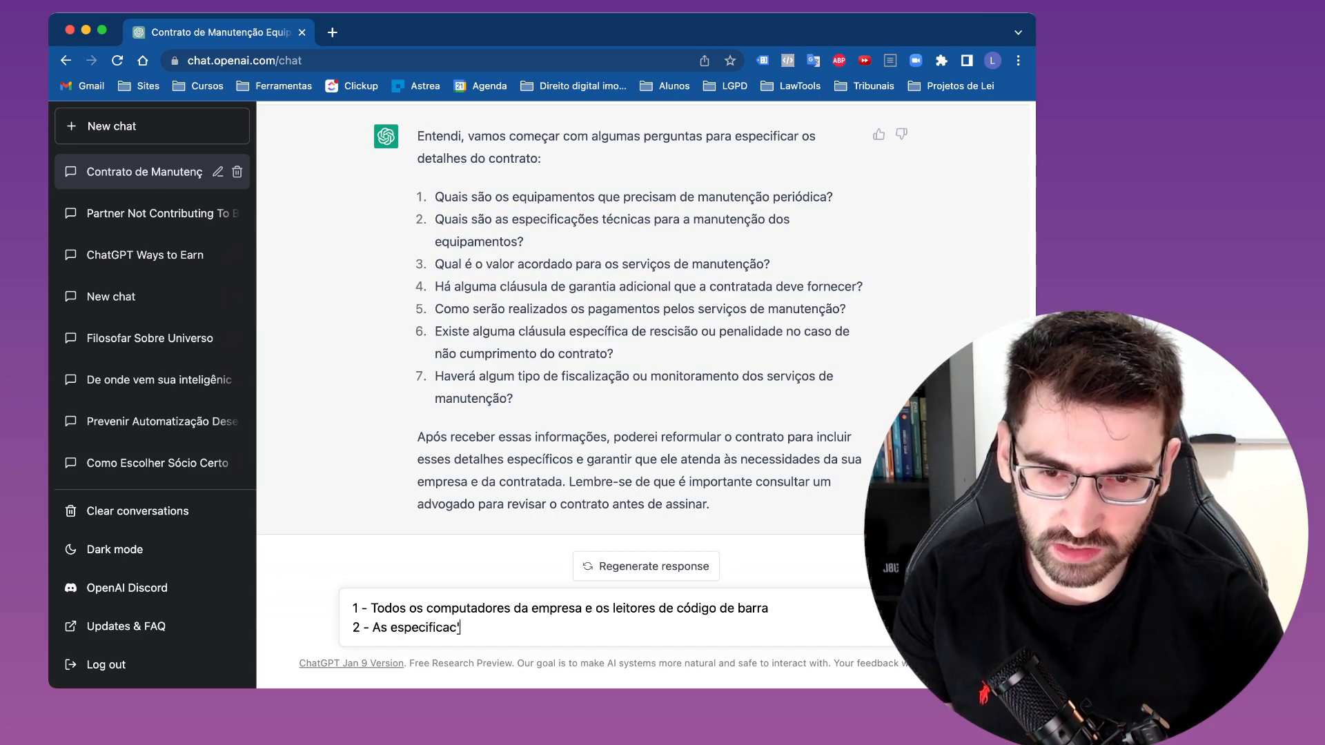
text(c)
key(BackSpace)
text(ções)
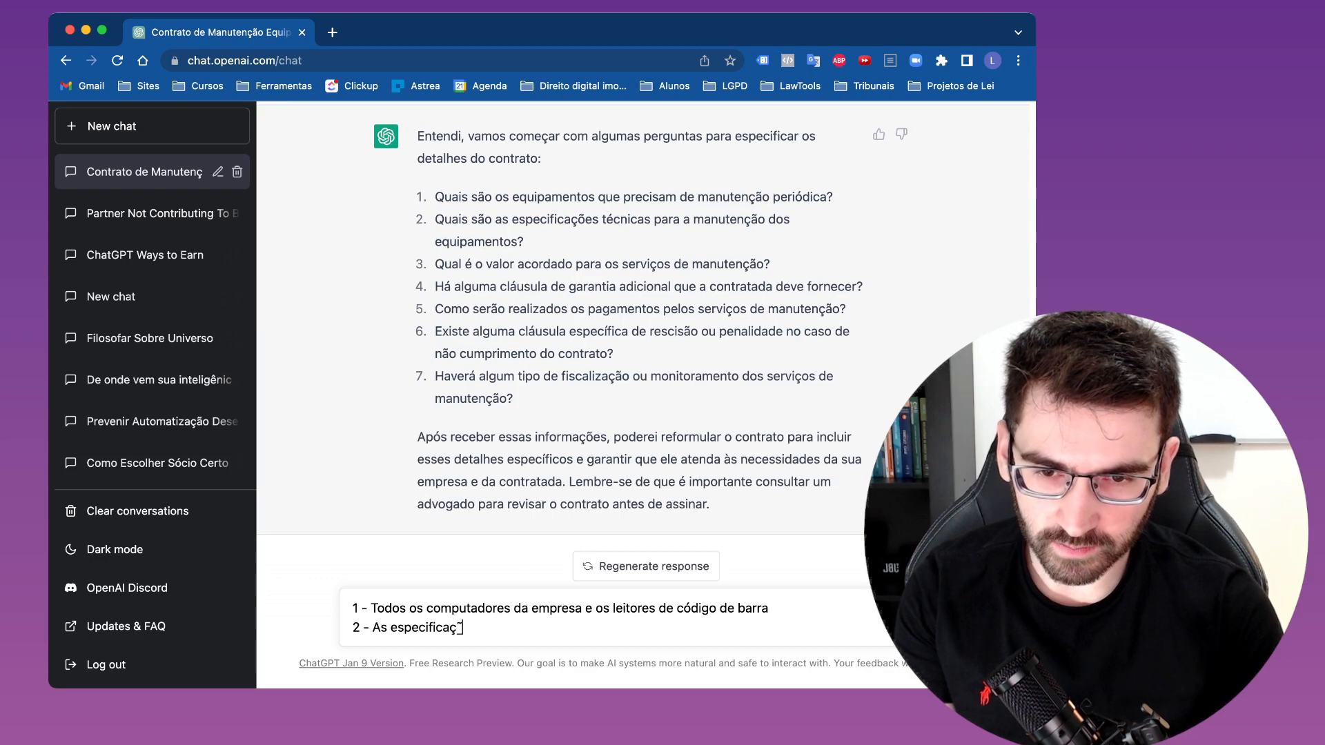
text( técnicas s)
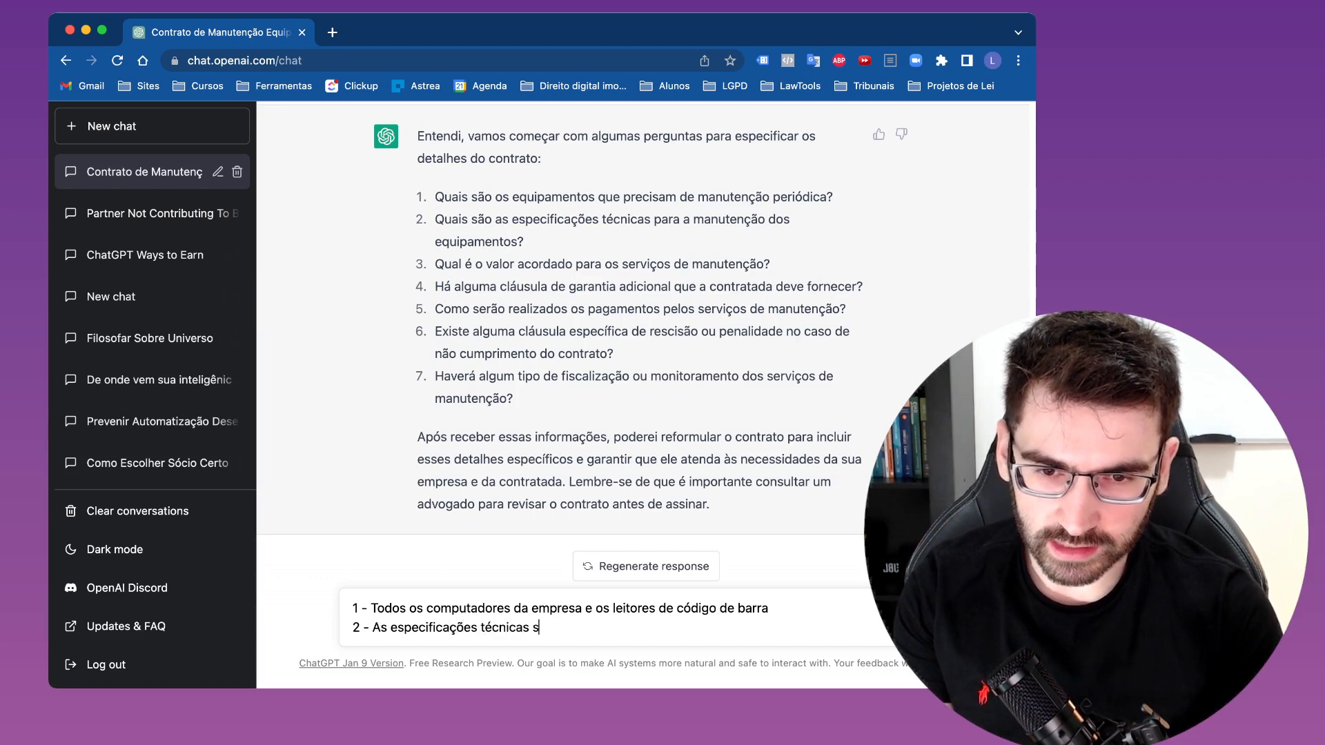
text(ão)
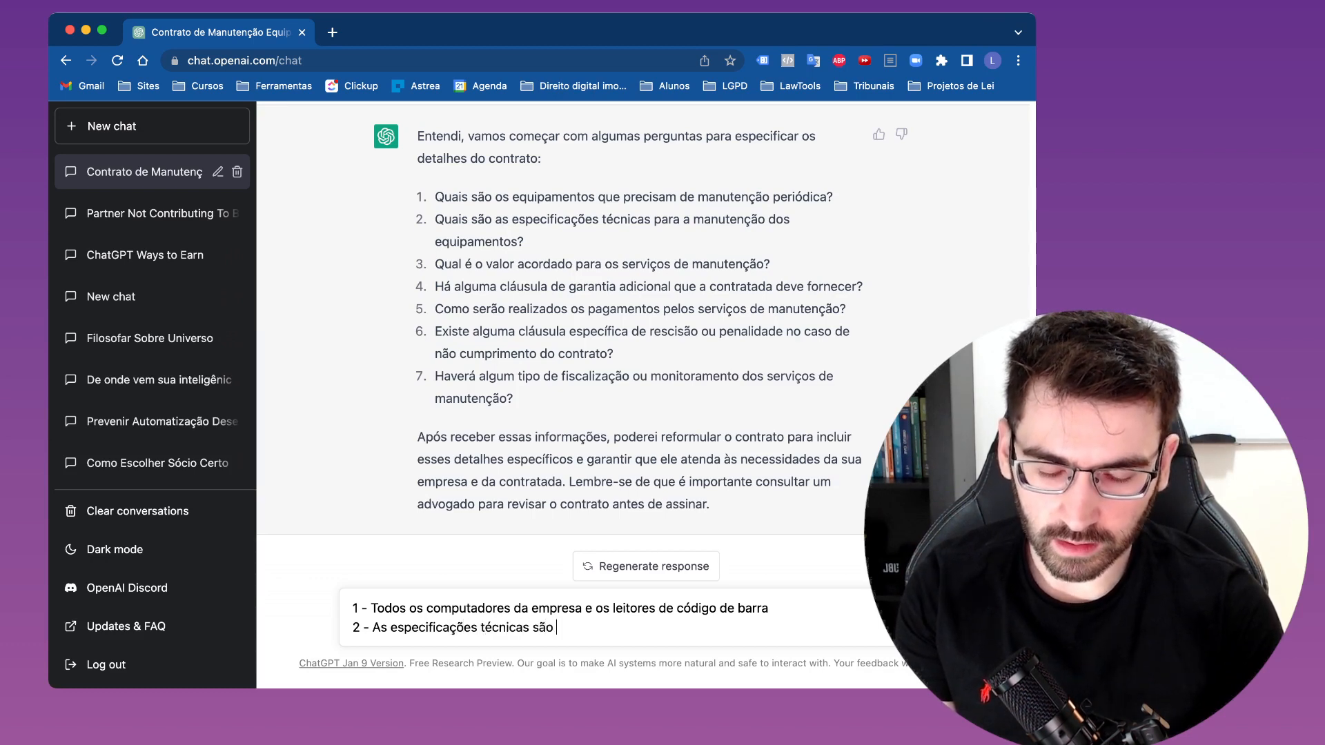
- Complete the second answer with "as fornecidas pelo padrão ABNT 493848HI**#h para computadores quânticos"
text( as fornecidas pel)
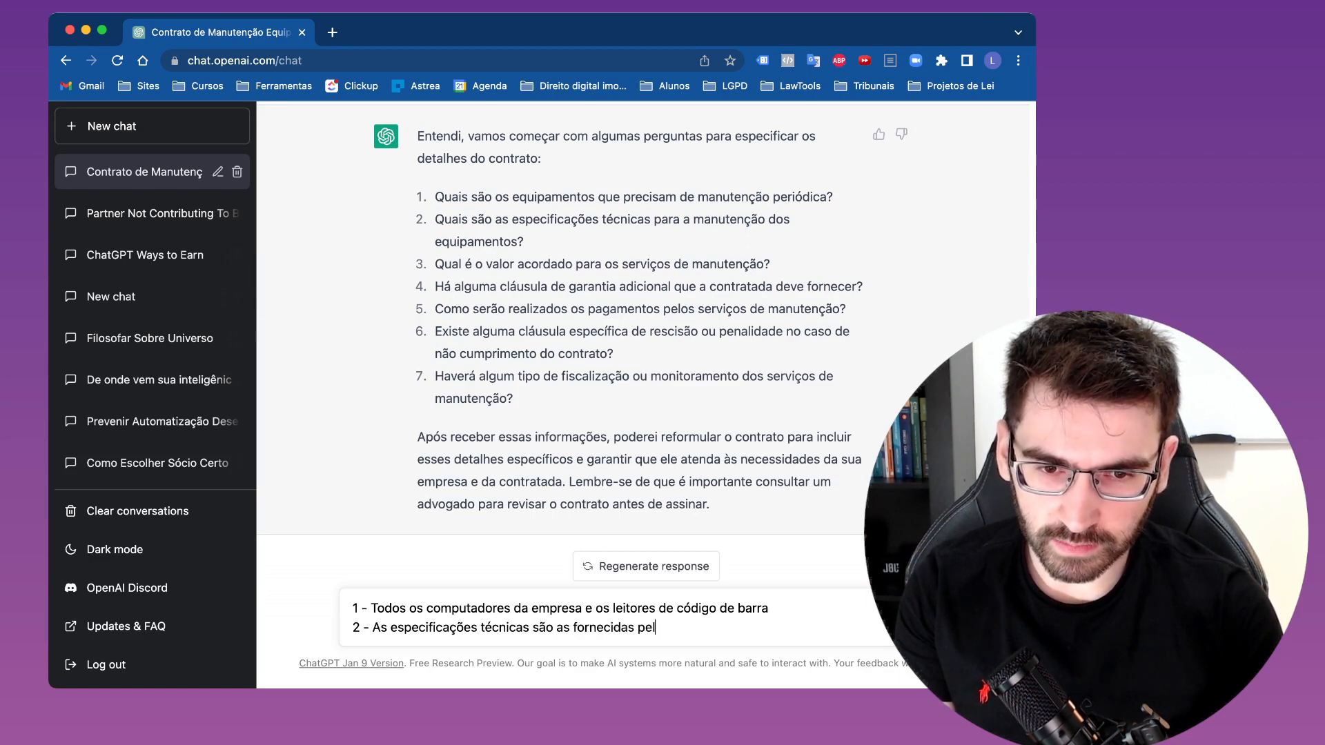
text(o padrão A)
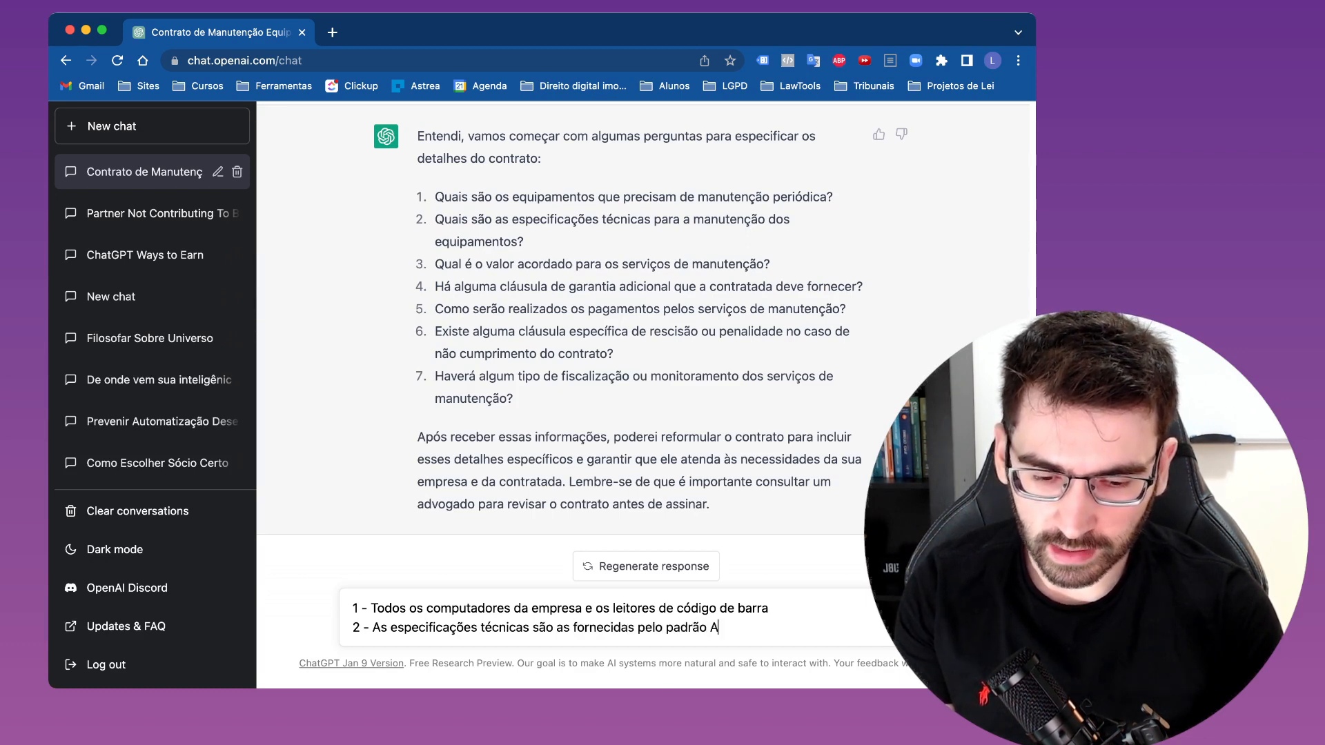
text(BNT 493848HI)
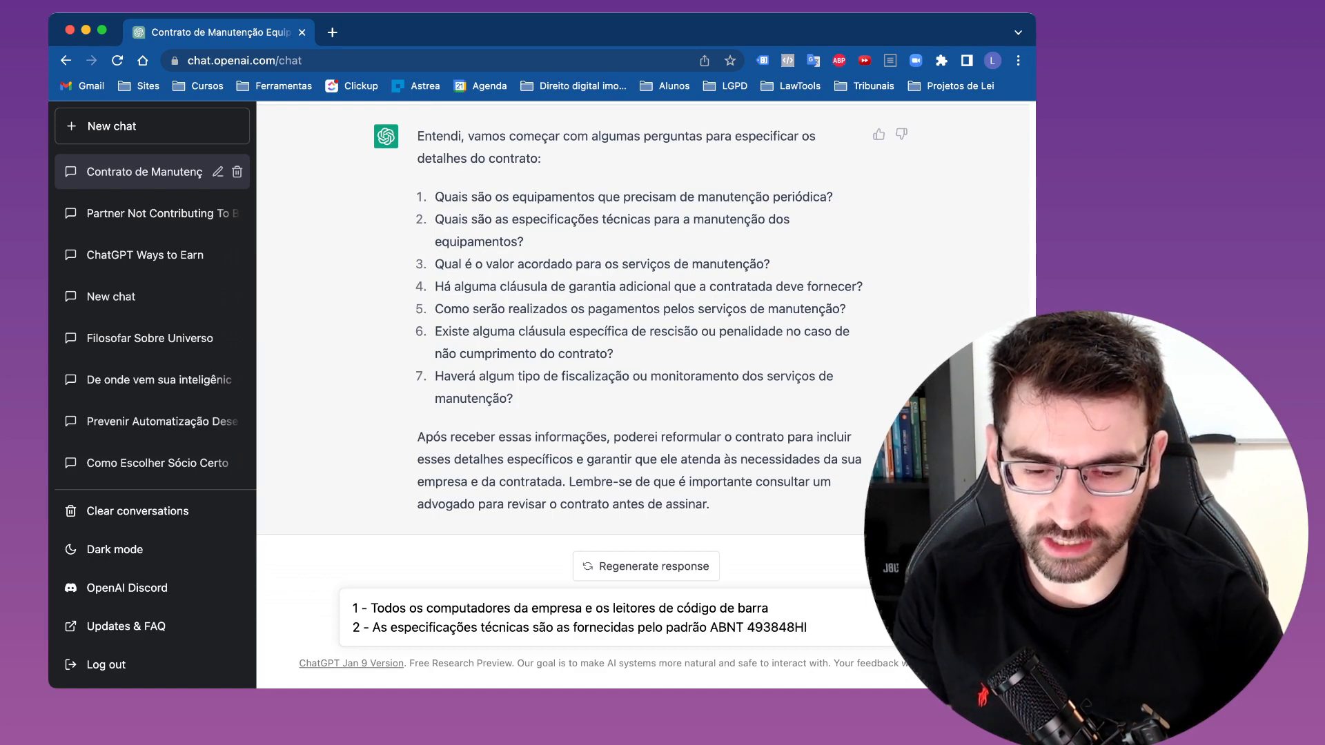
text(**#h )
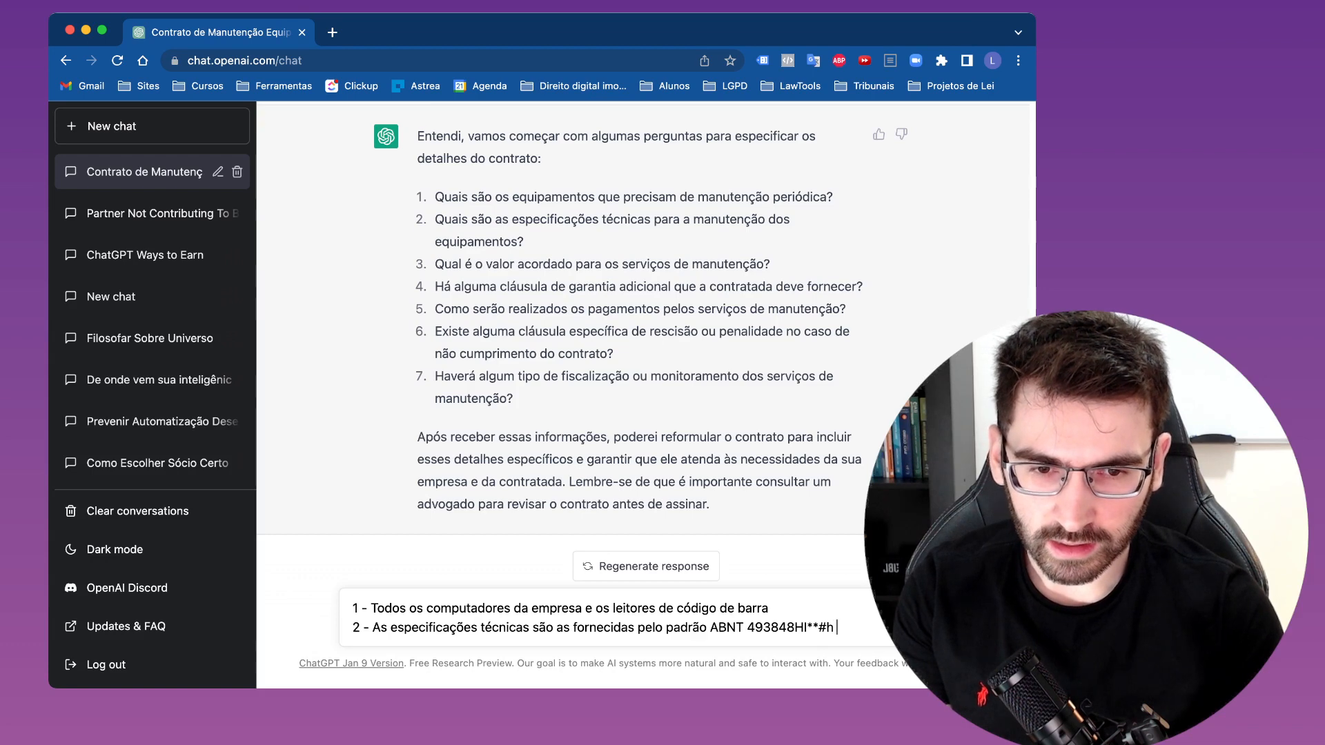
text(para)
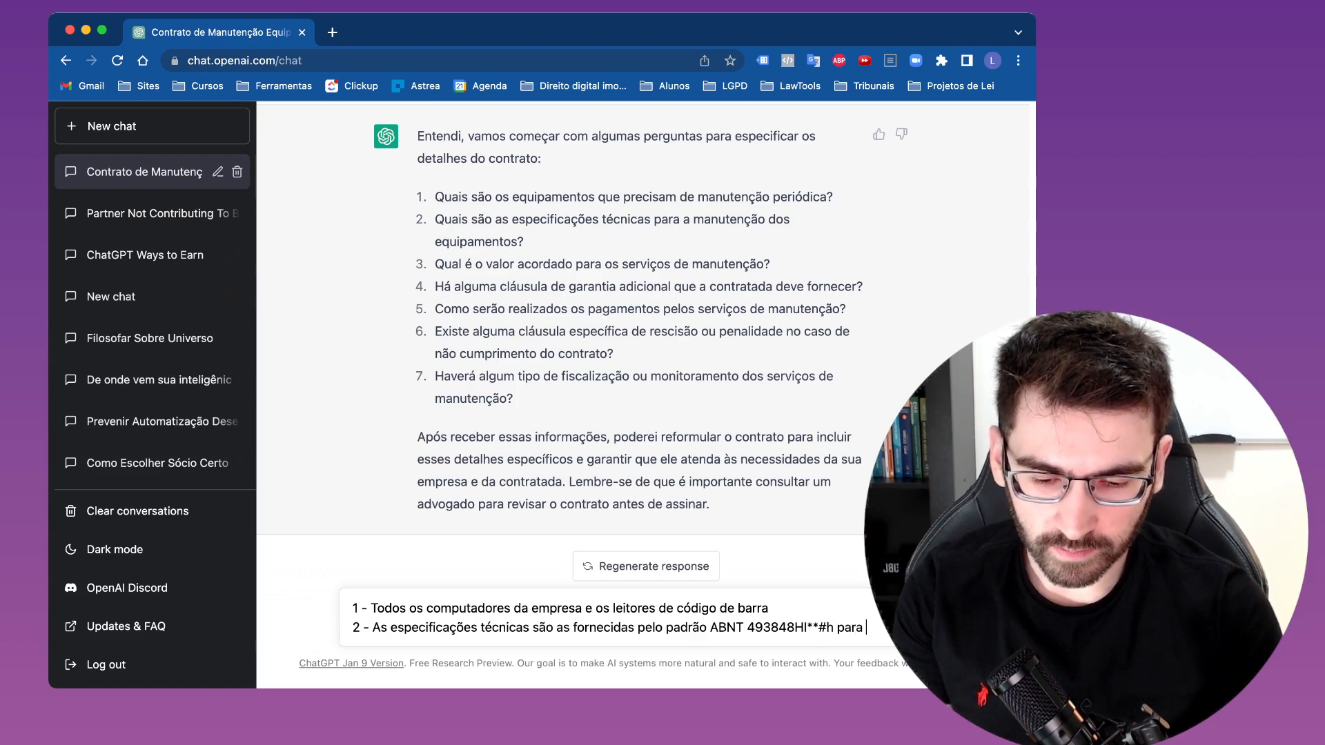
text( computadores qu)
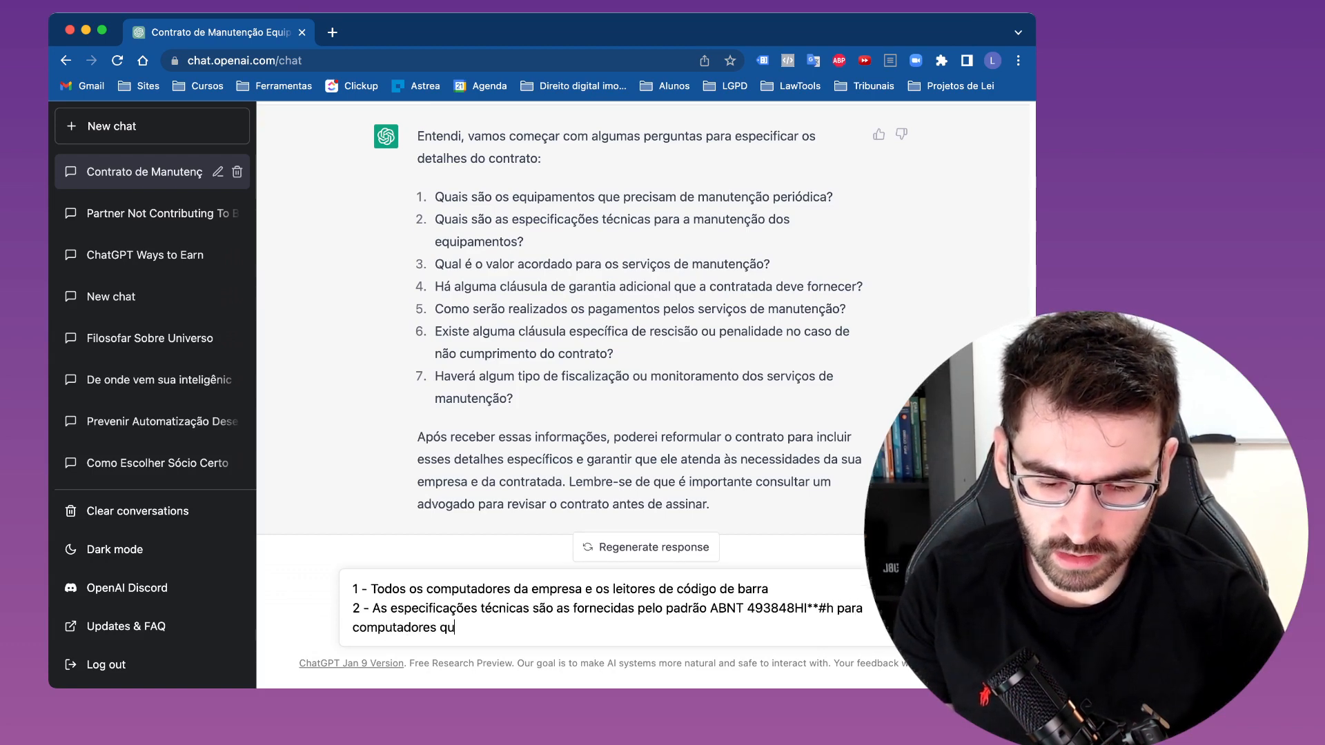
text(ânticos)
- Add the third answer on a new line: "3 - O valor acordado é de R$ 45.000,00 mensais"
key(shift+Return)
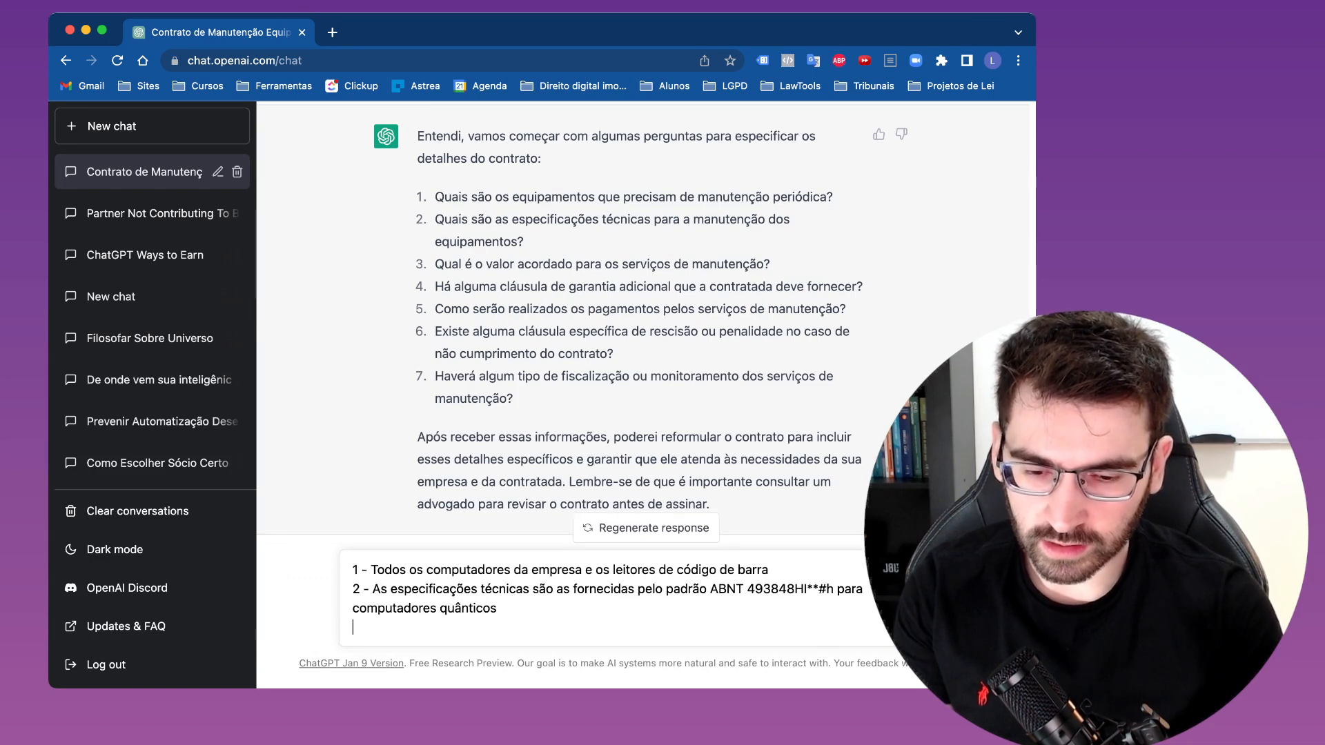
text(3 - )
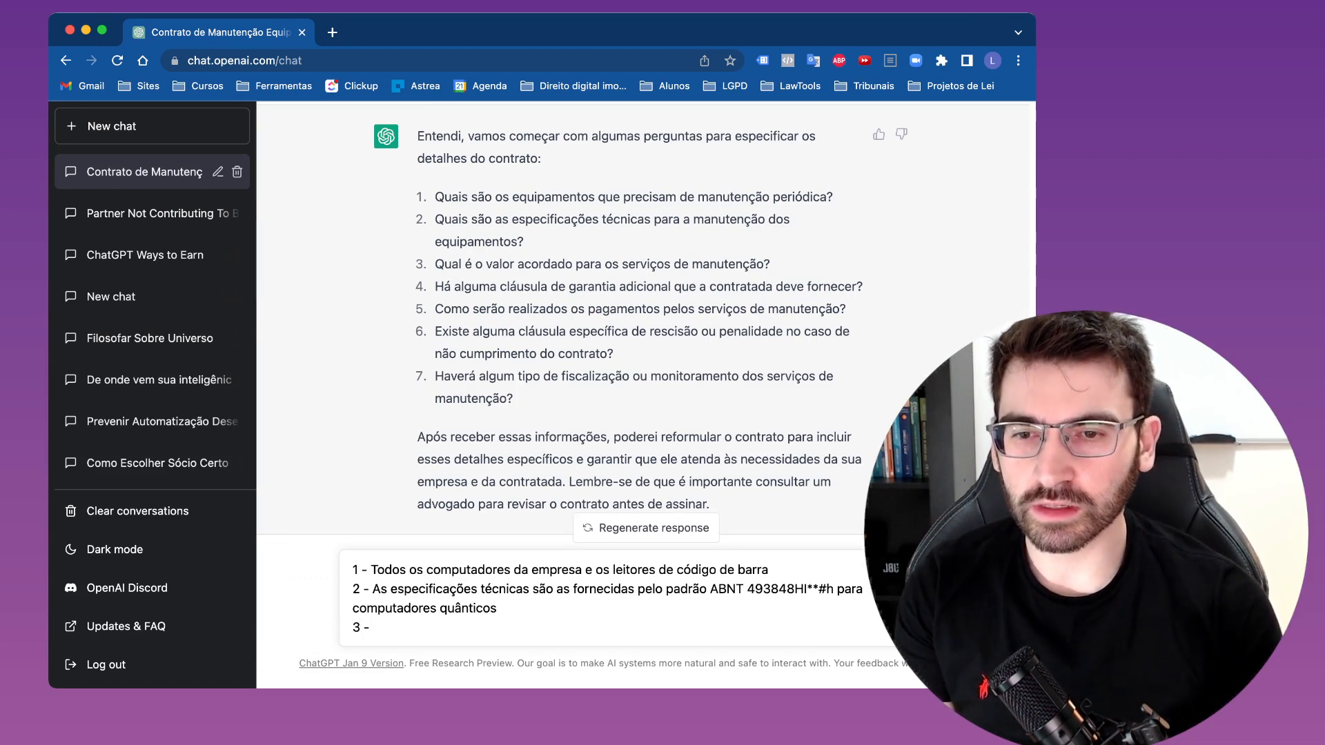
text(O valor)
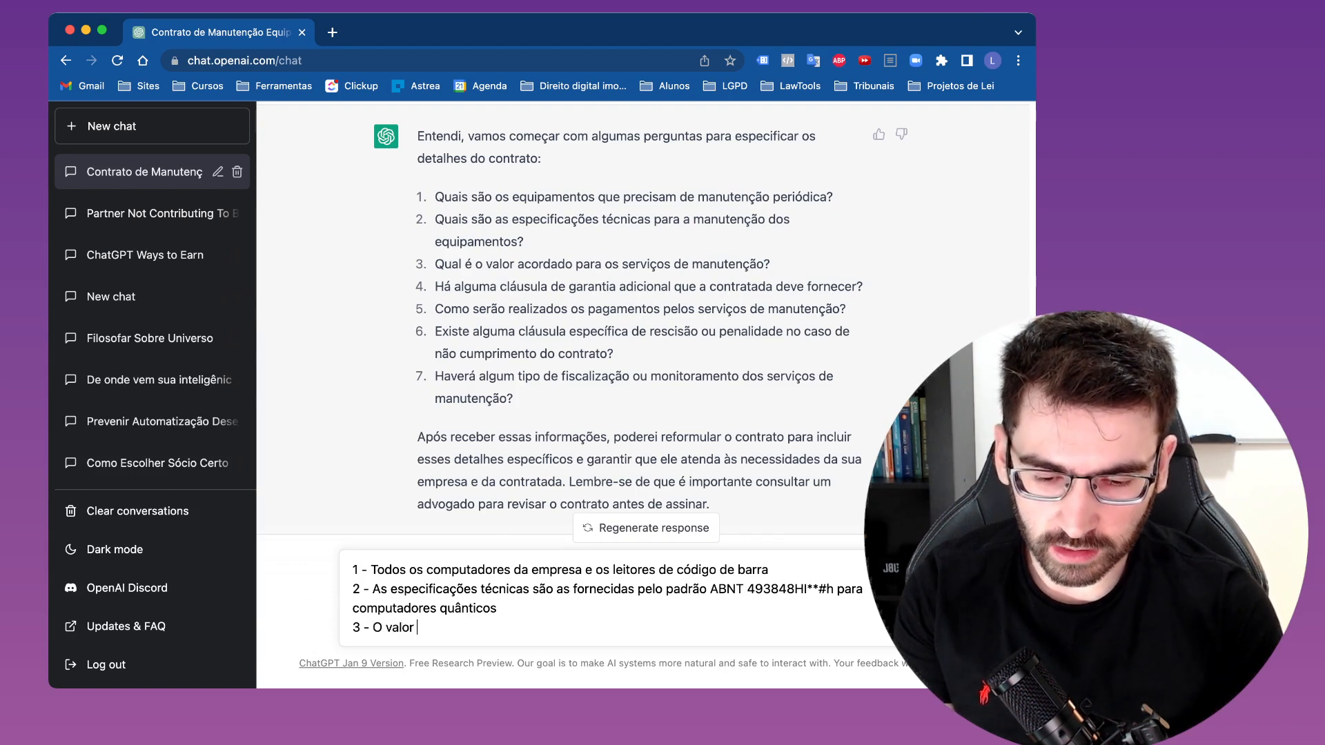
text( acordado é)
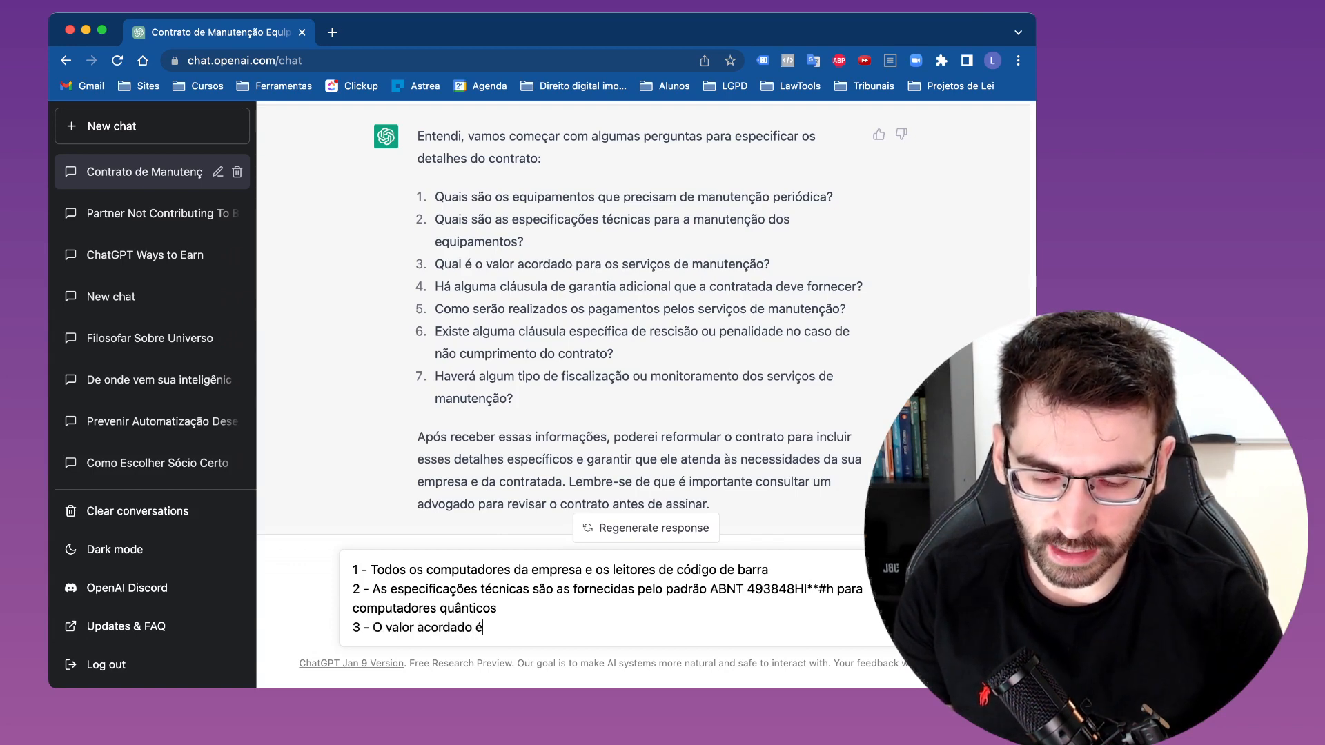
text( de R$)
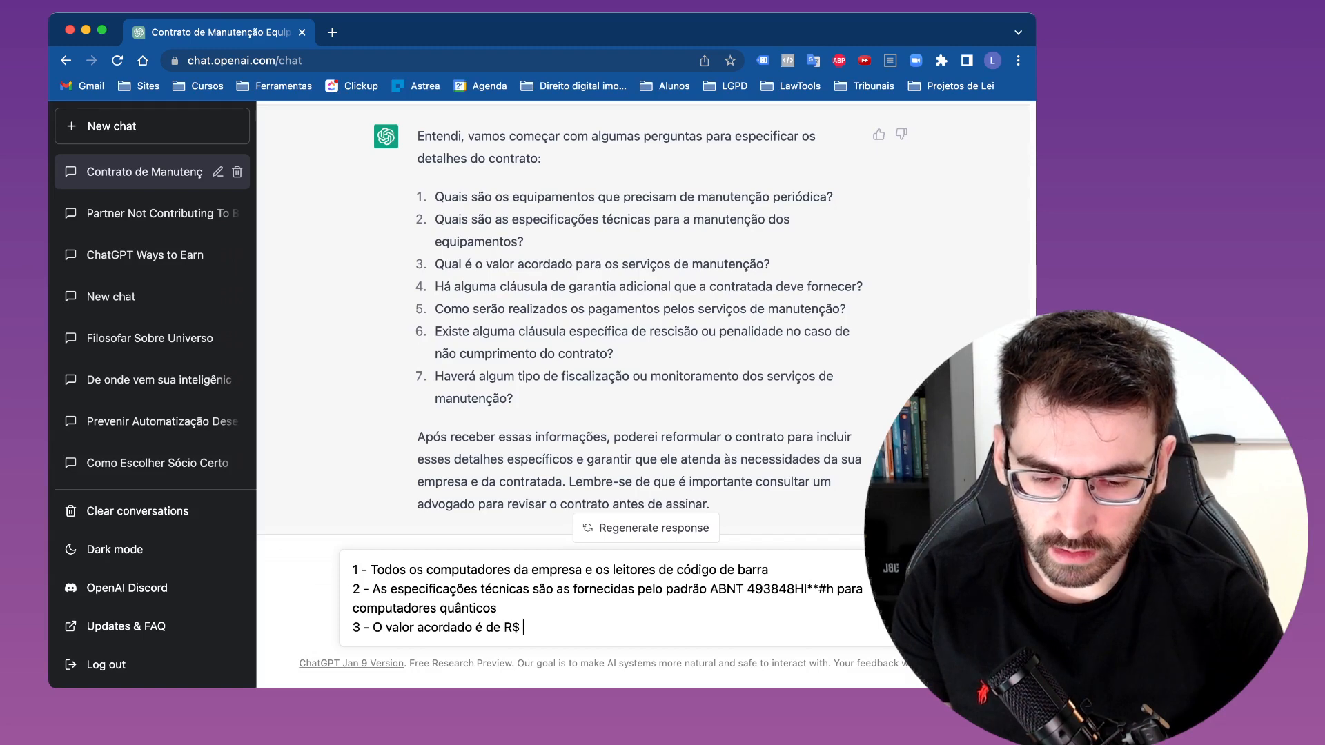
text(45.000,)
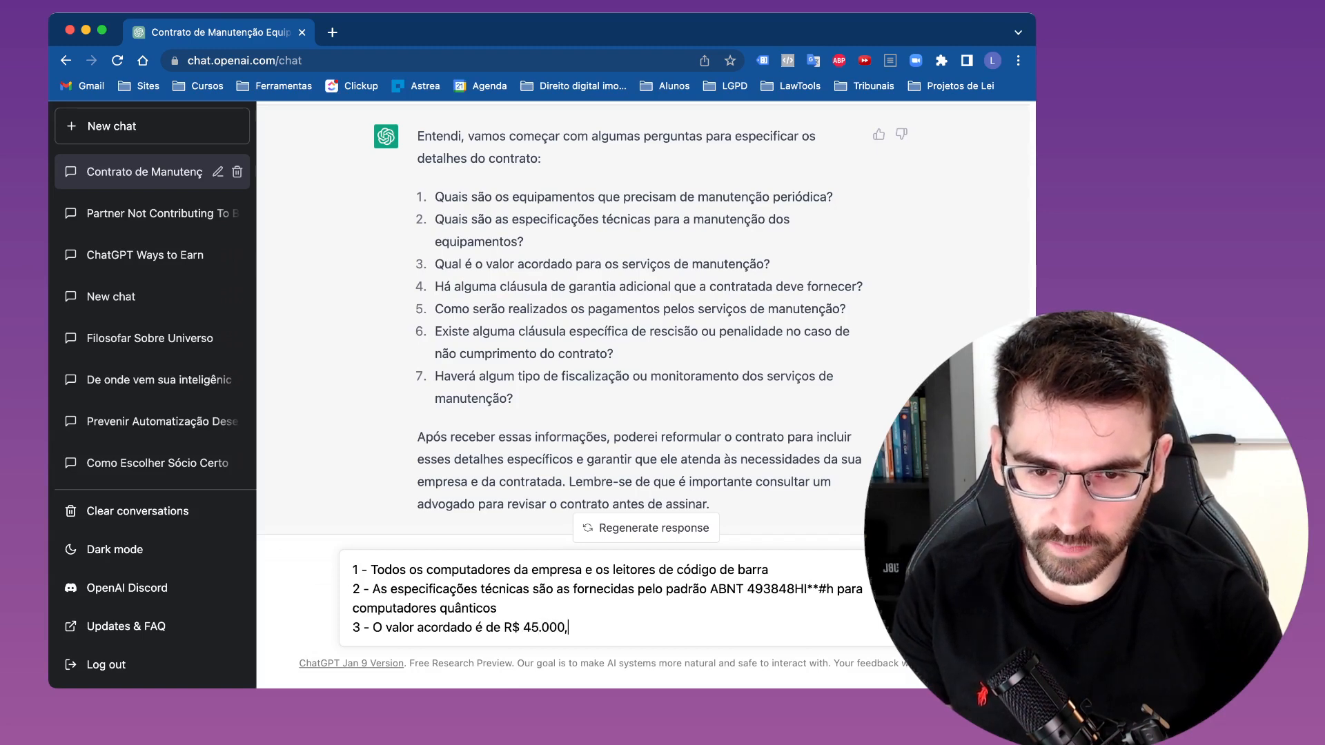
text(00 mensais)
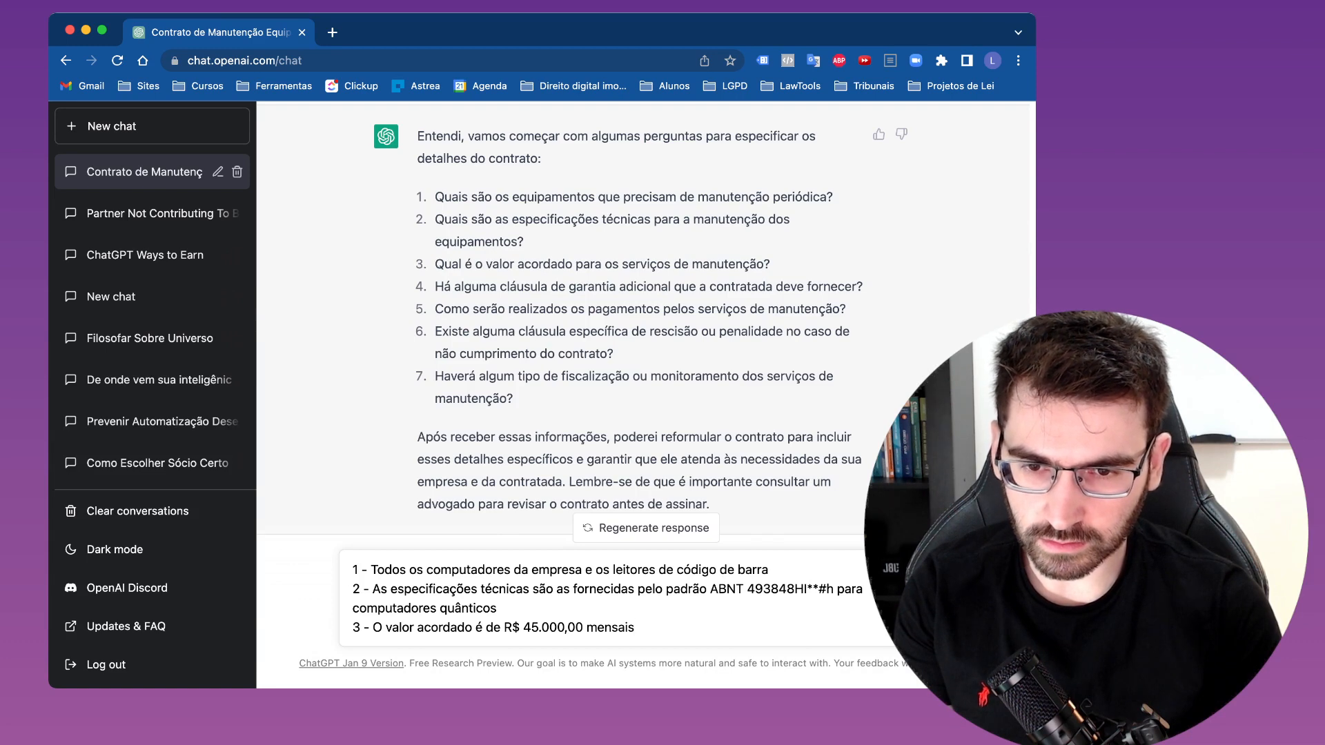
- Append a note to the third answer: "Obs: quero que você crie uma cláusula de SLA", also asking "crie as regras para esta cláusula."
text(. O)
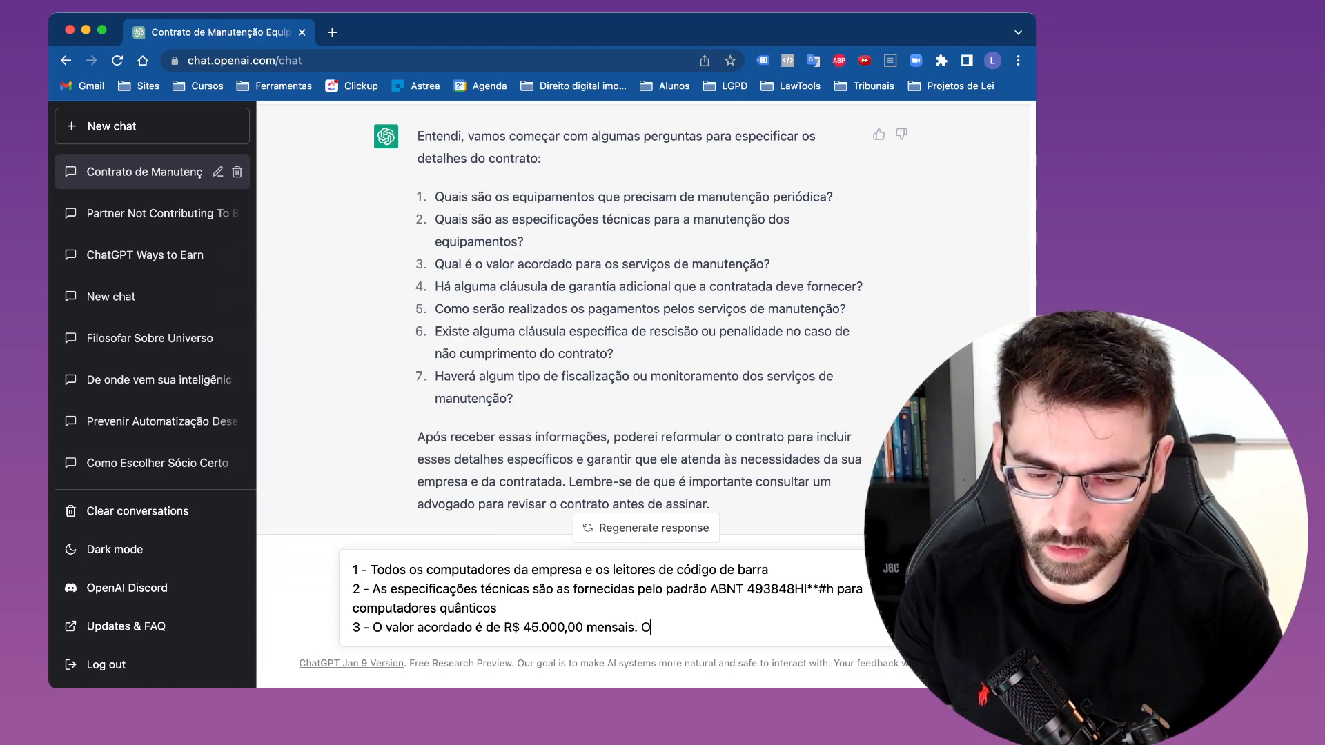
text(bs: quero)
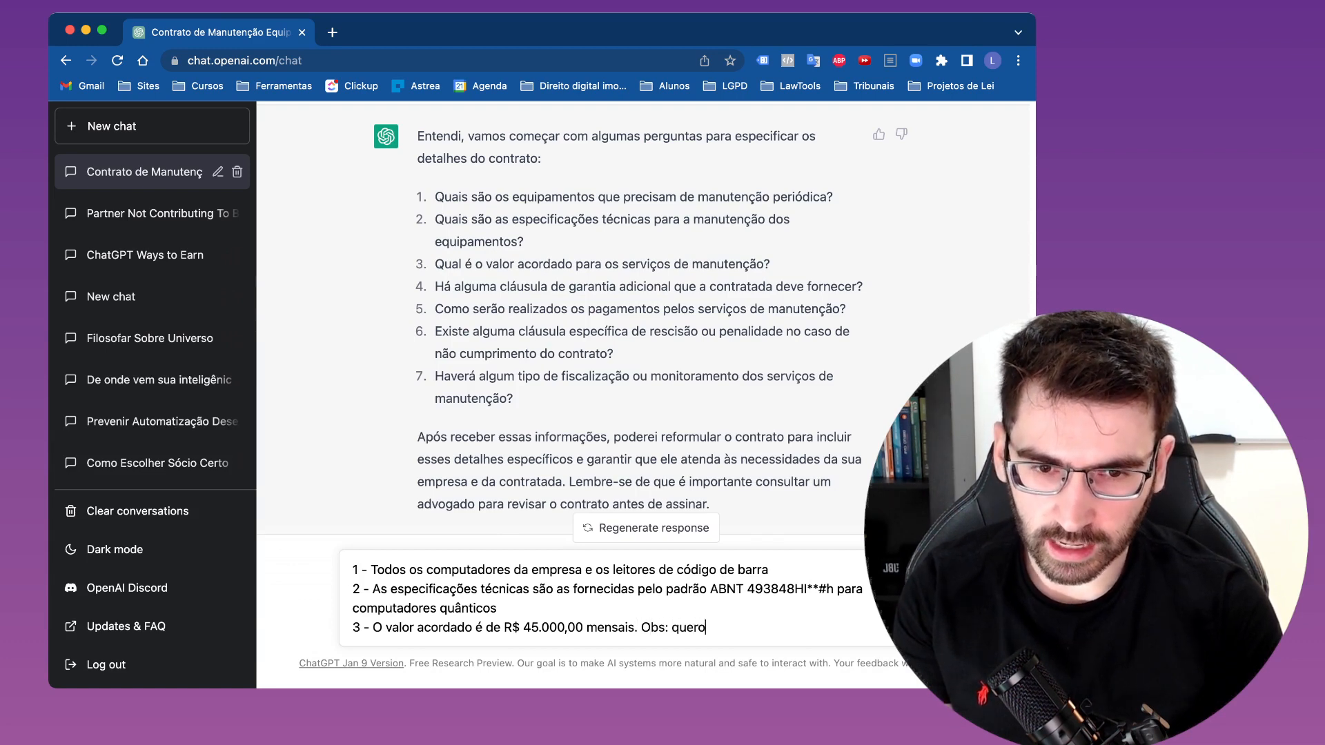
text( que você cr)
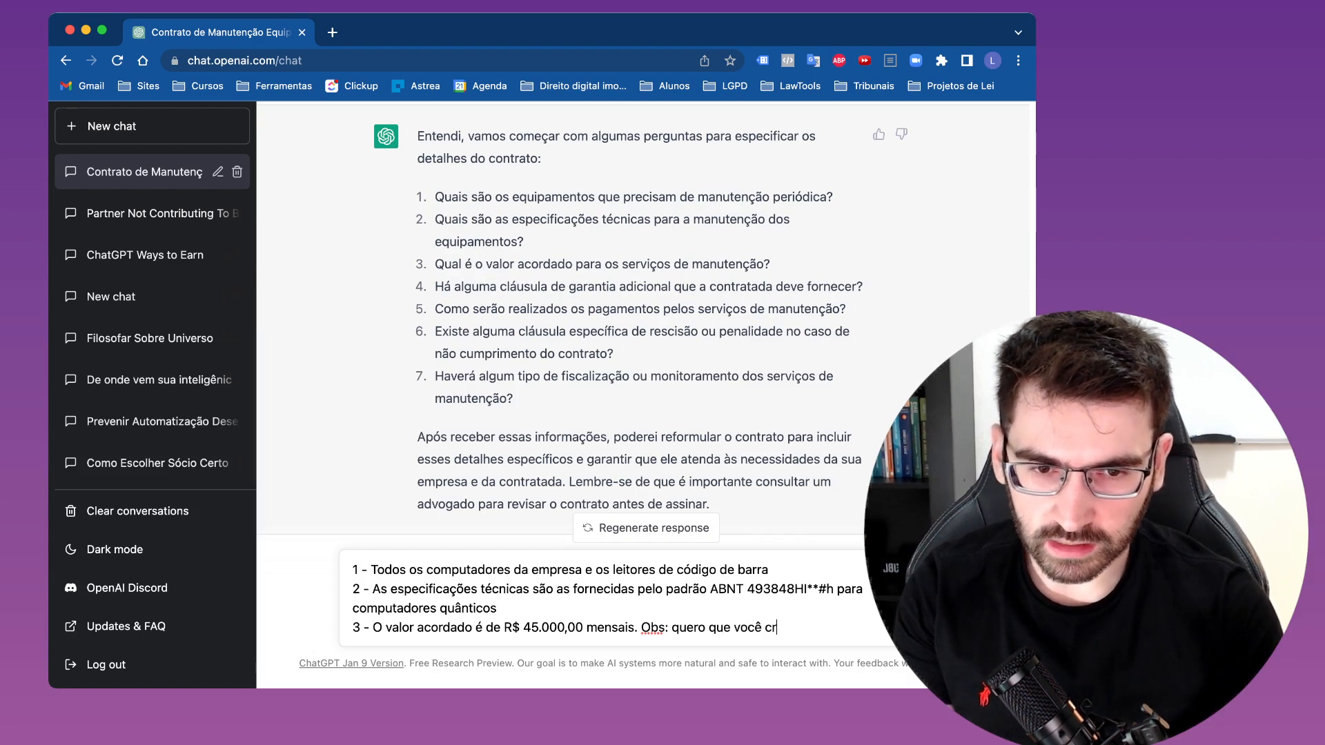
text(ie uma cláusula de)
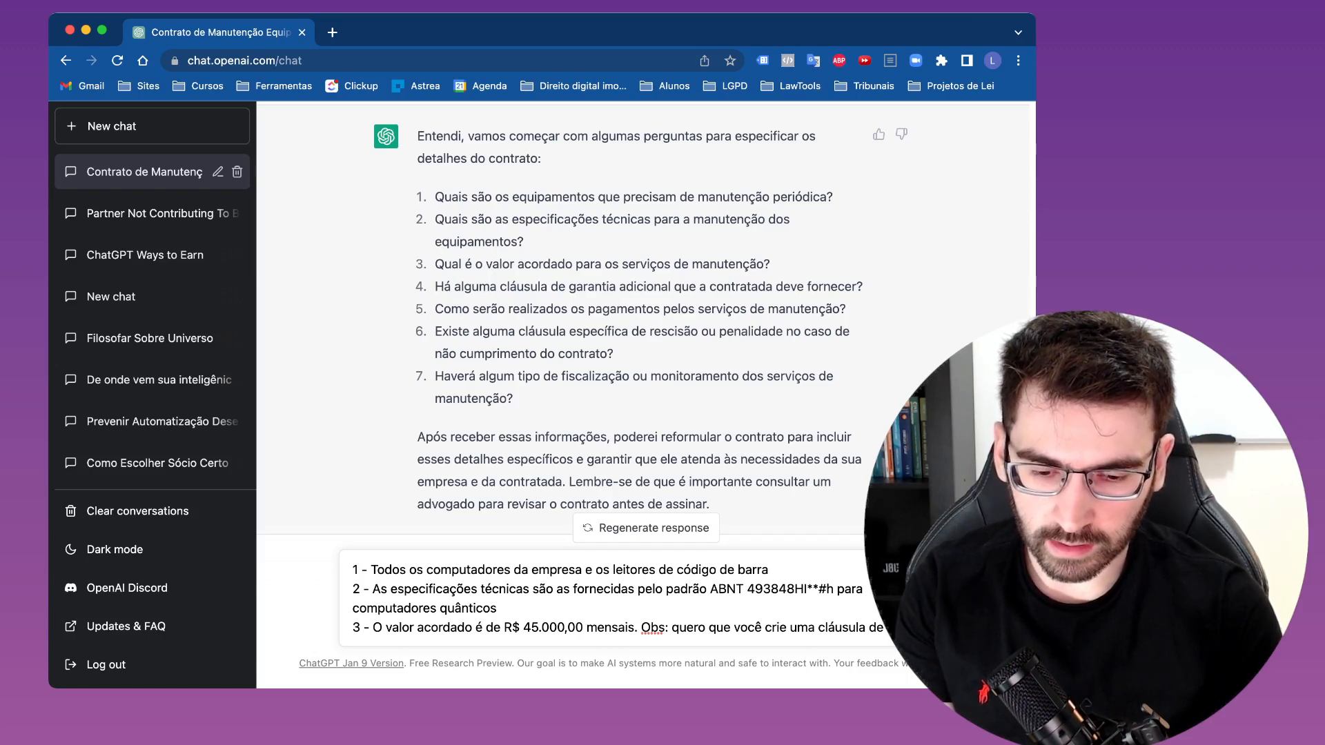
text(cire)
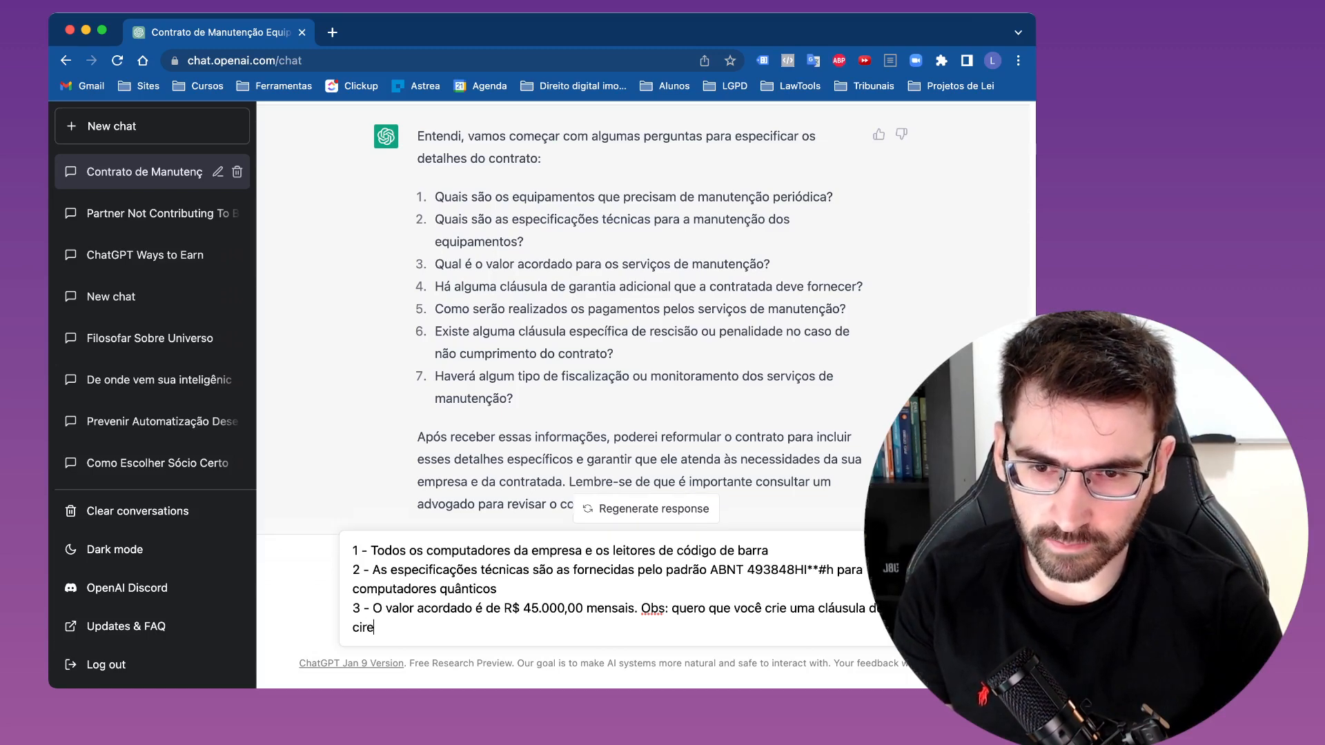
key(BackSpace)
key(BackSpace)
key(BackSpace)
text(rie )
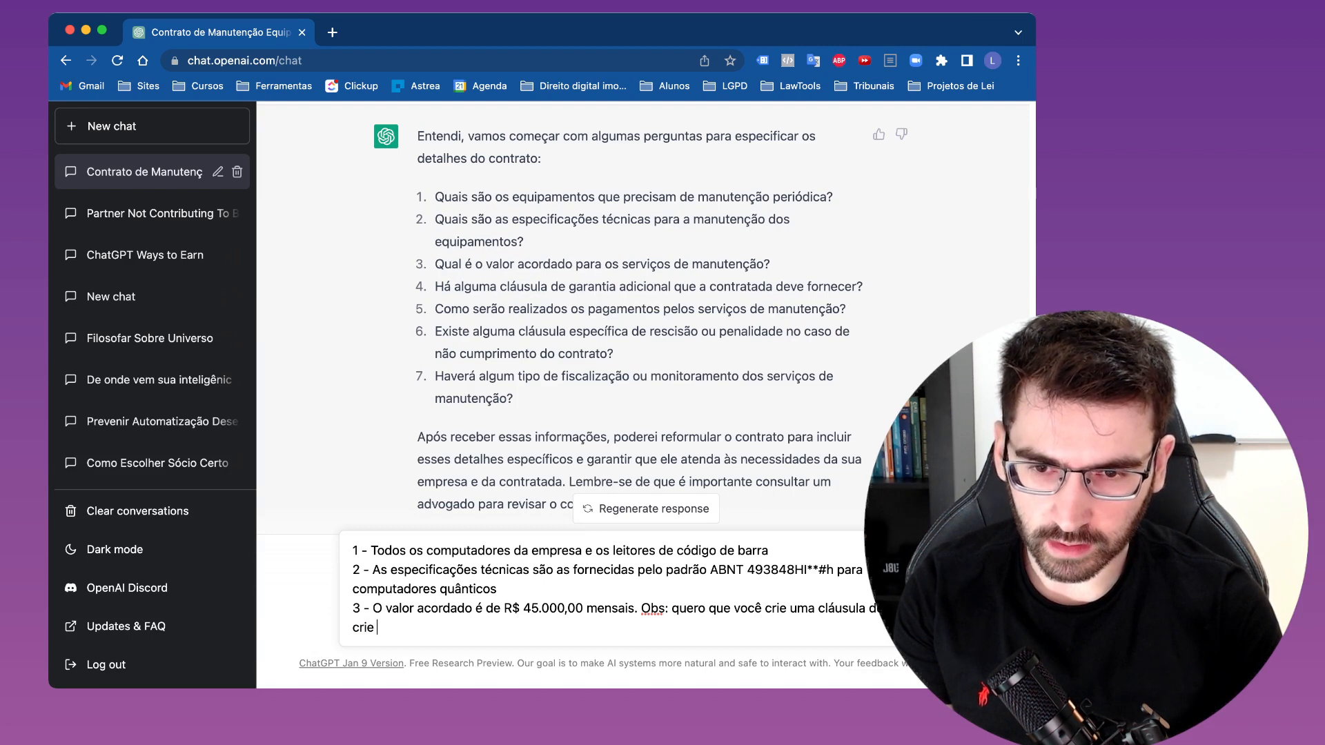
text(as regras para es)
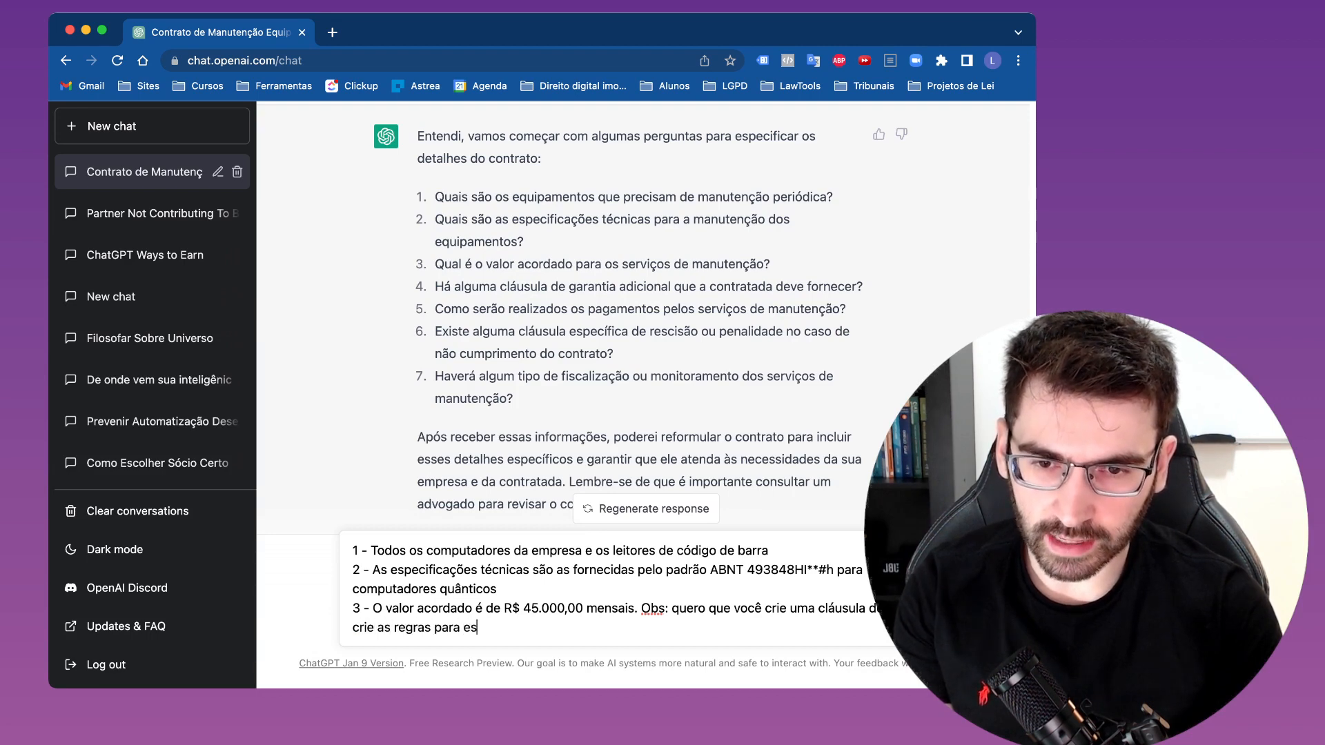
text(ta cláusula. )
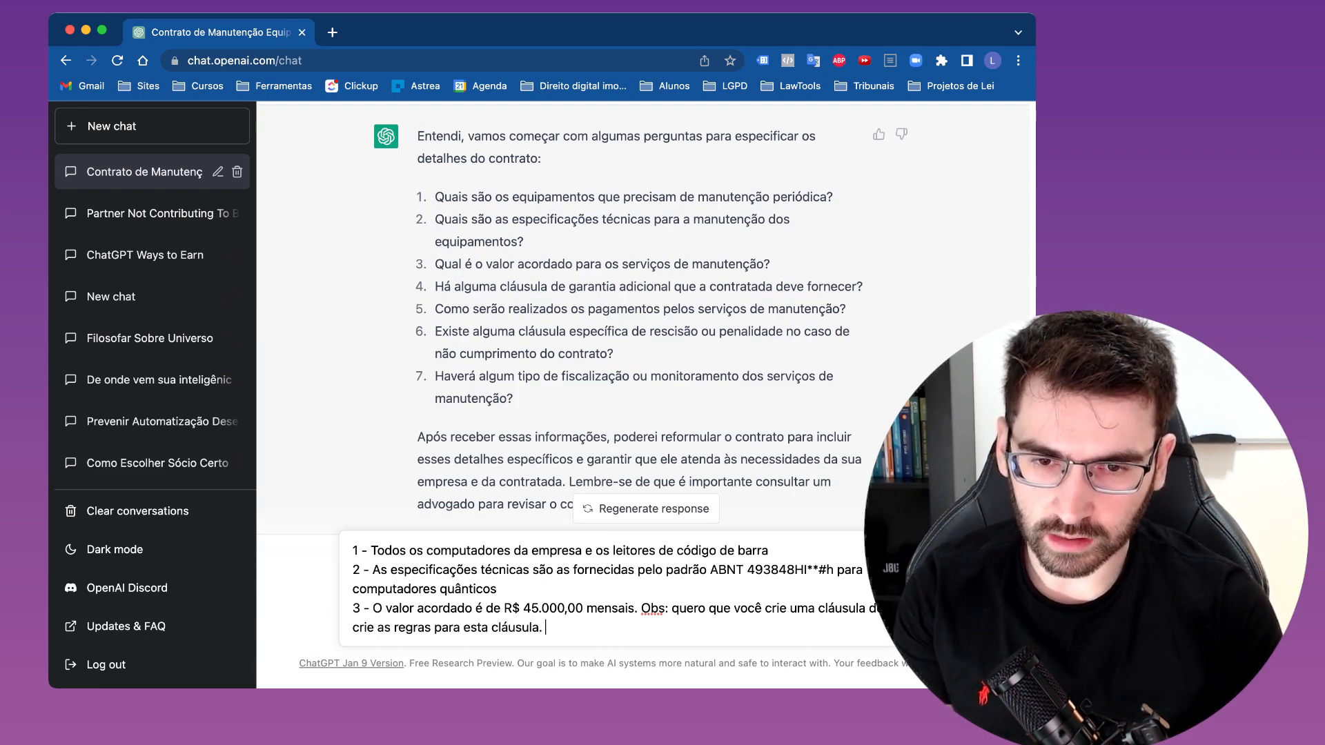
- Invite follow-up questions at the end of the third answer with "Se necessário, pode me fazer perguntas sobre isso antes."
text(Se necessário, )
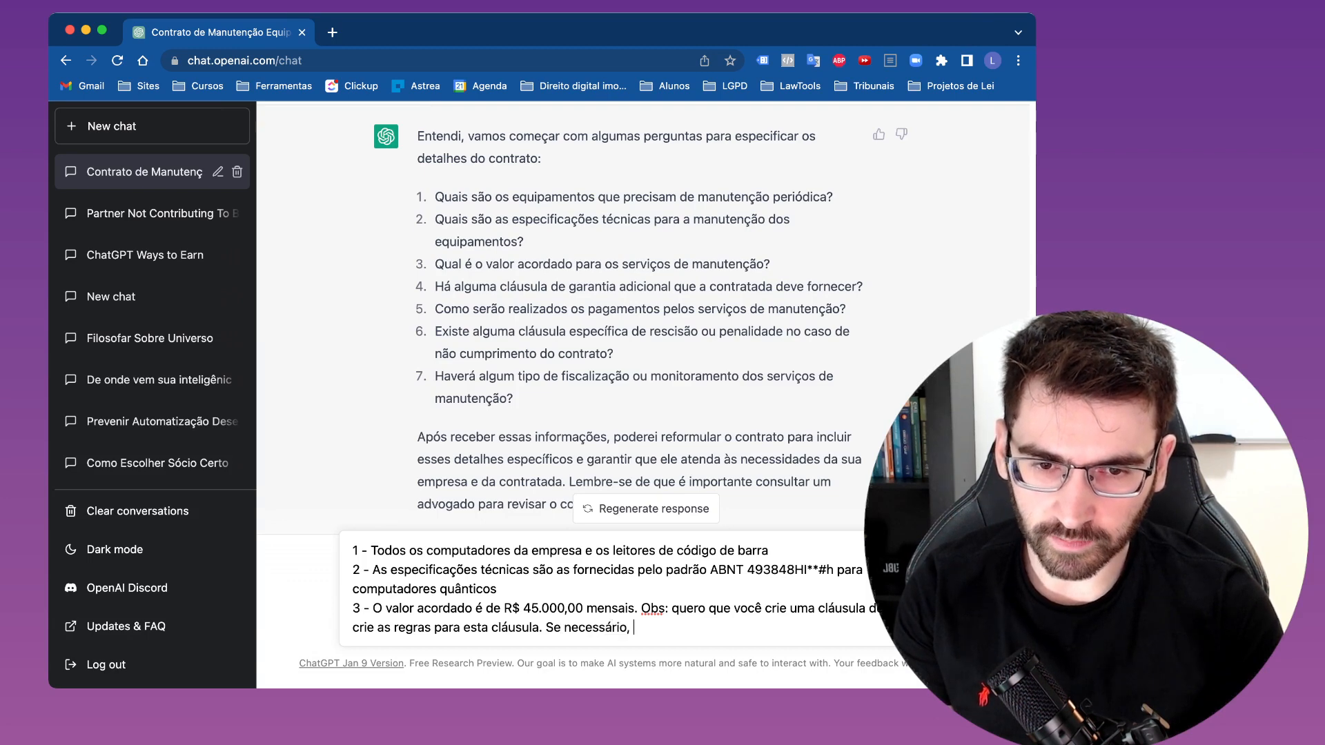
text(pode me fazer )
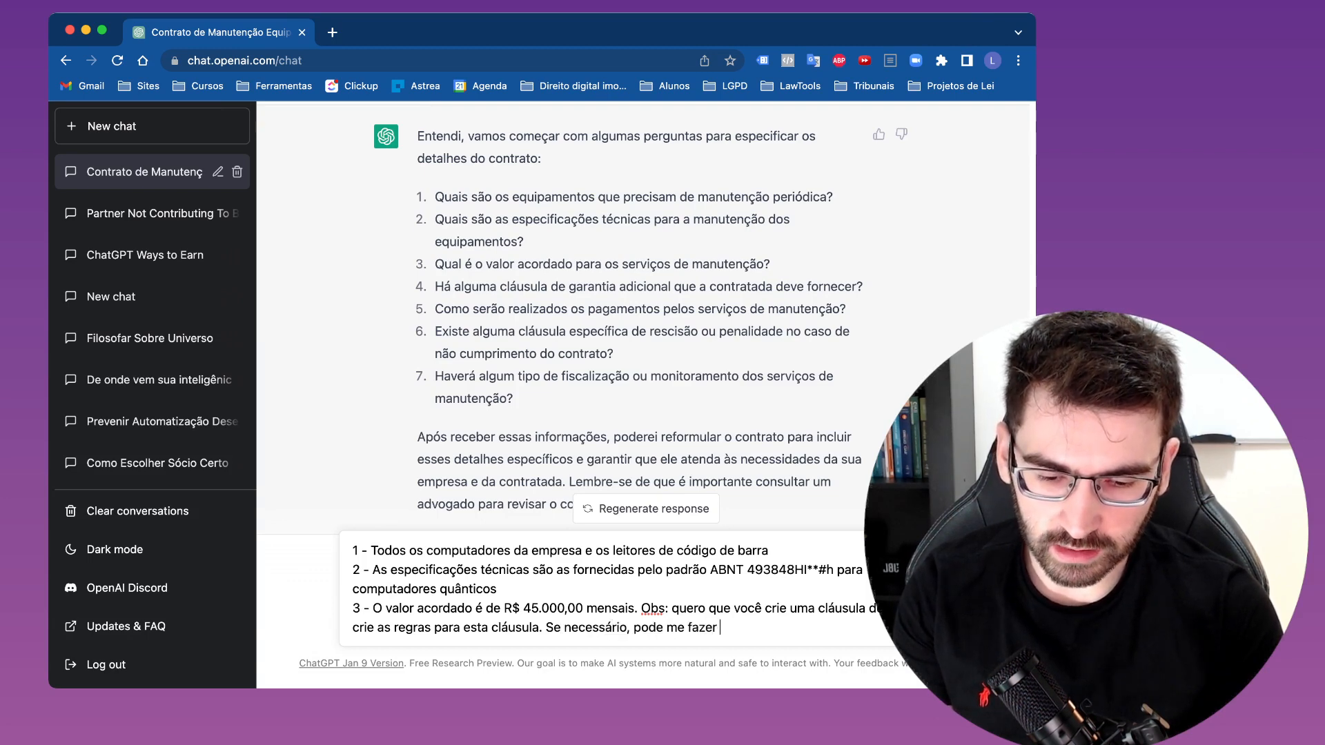
text(pergunta)
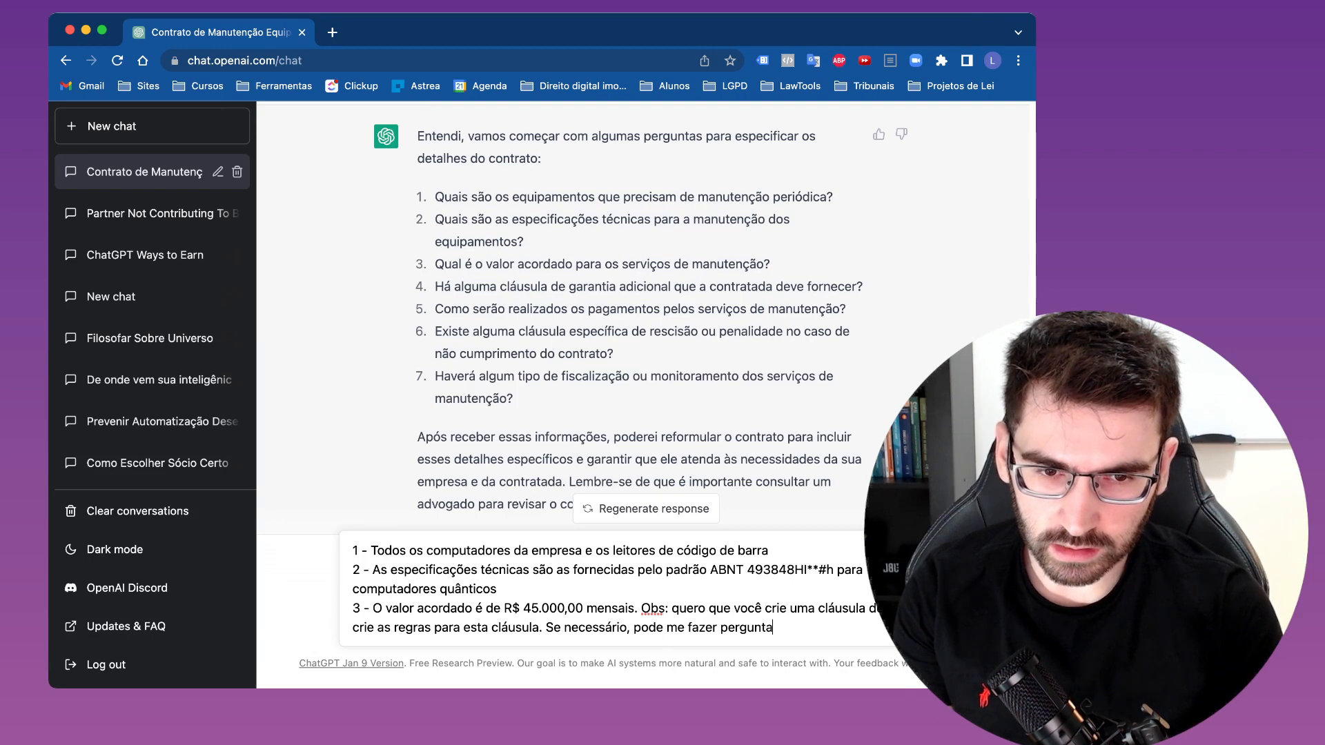
text(s sobre isso antes)
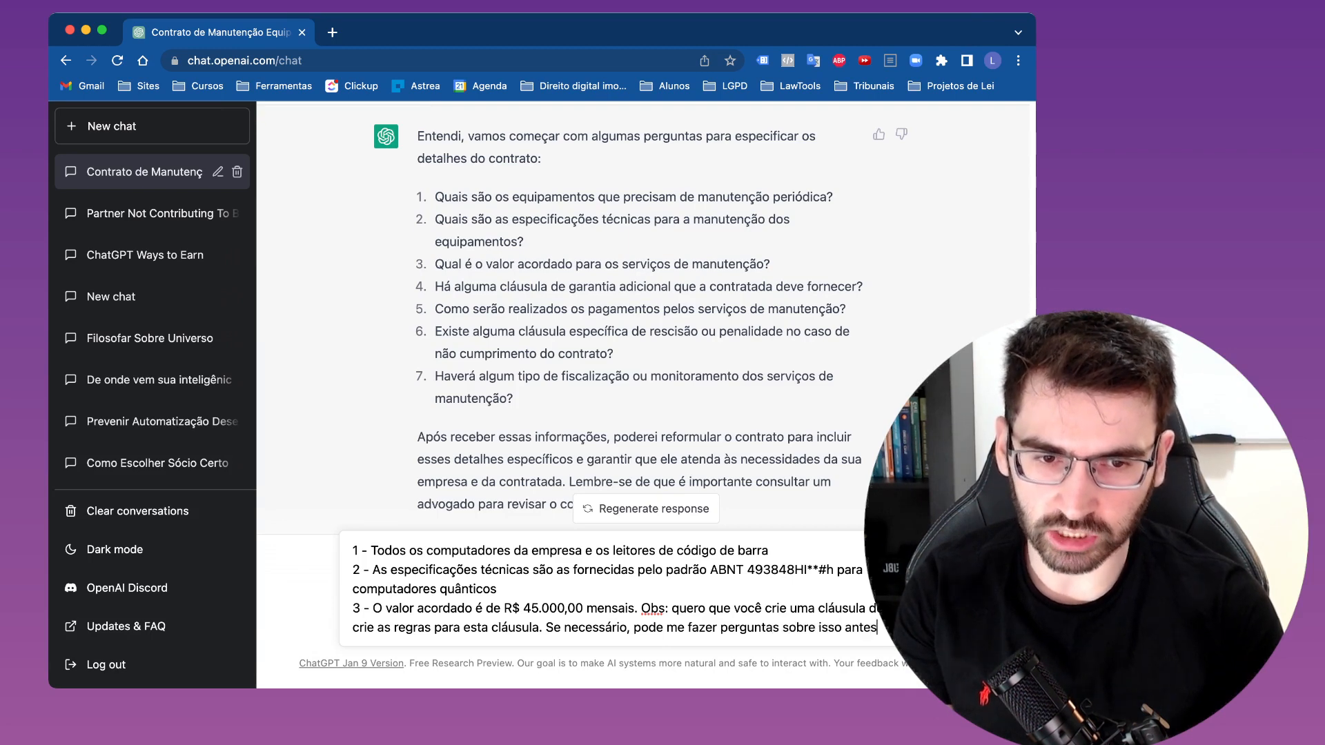
text(.)
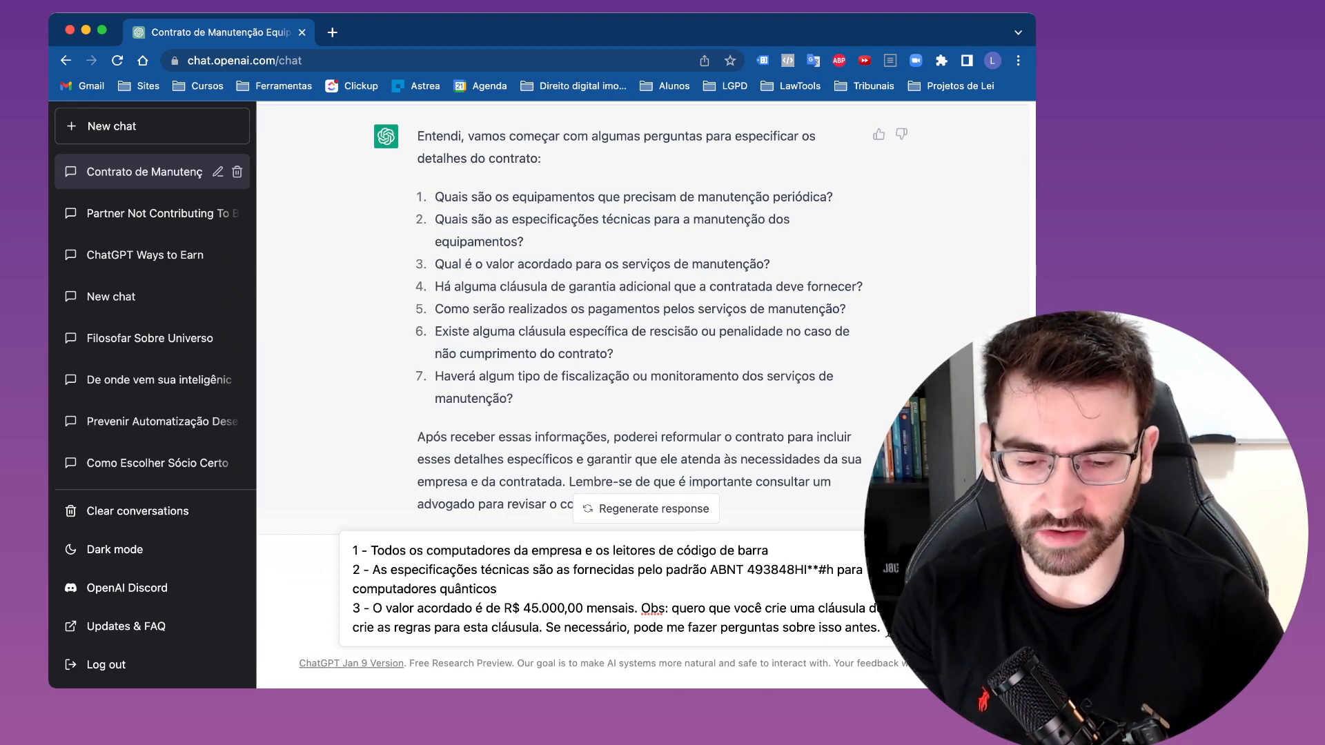
- Add the fourth answer on a new line: "4 - A contratada deverá respeitar a cláusula de SLA que foi mencionada no item anterior."
key(shift+Return)
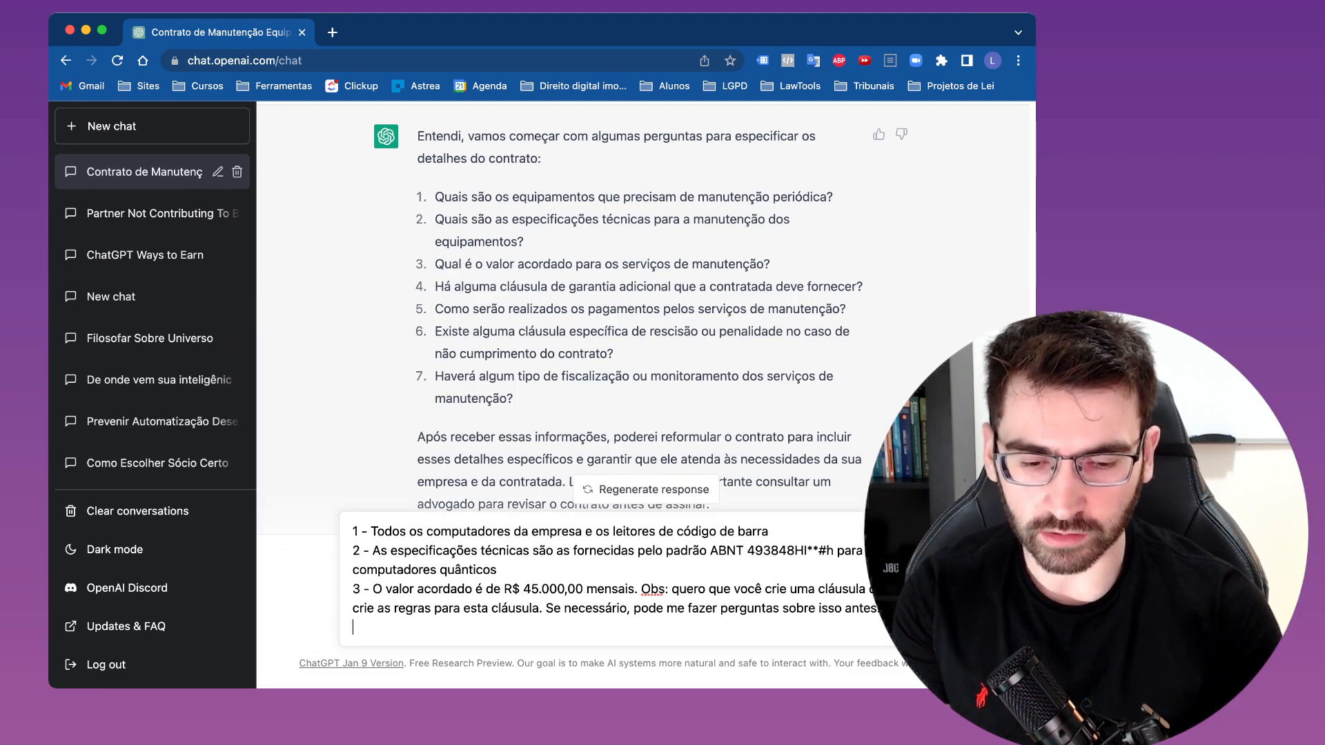
text(4)
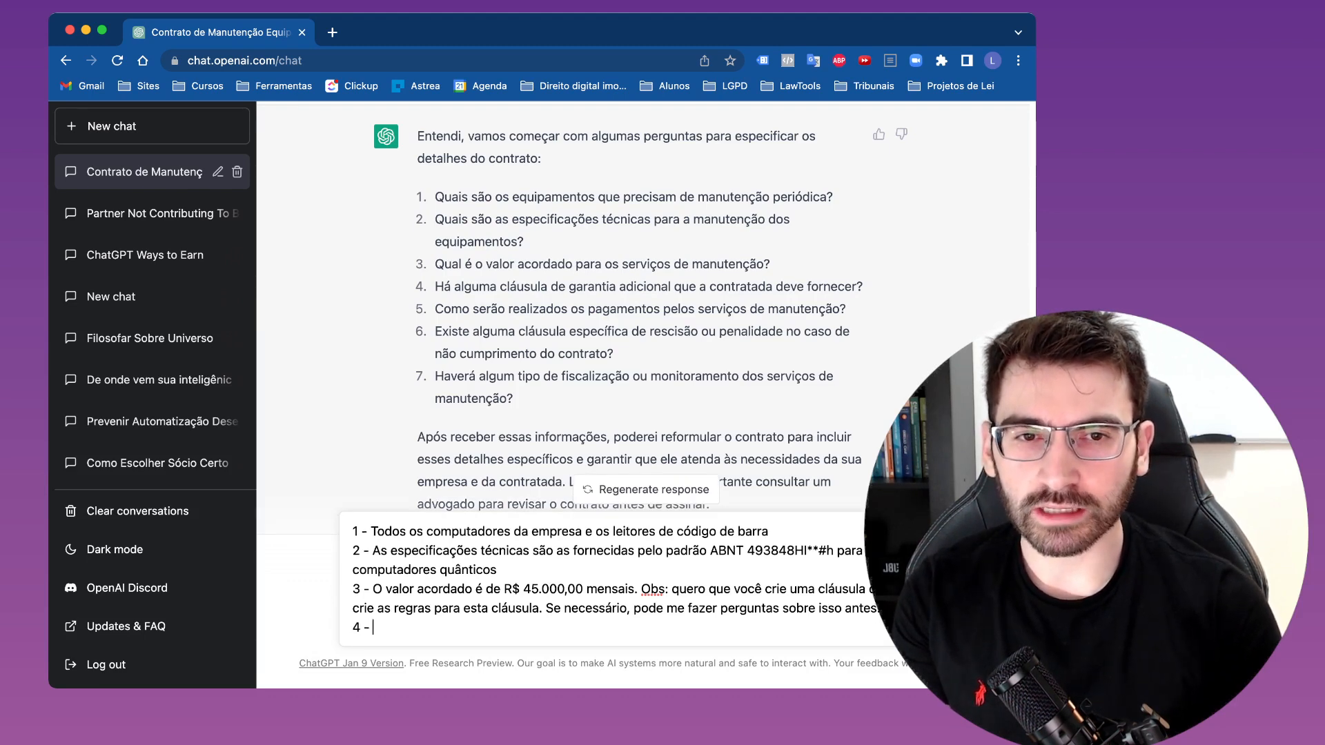
text( - A con)
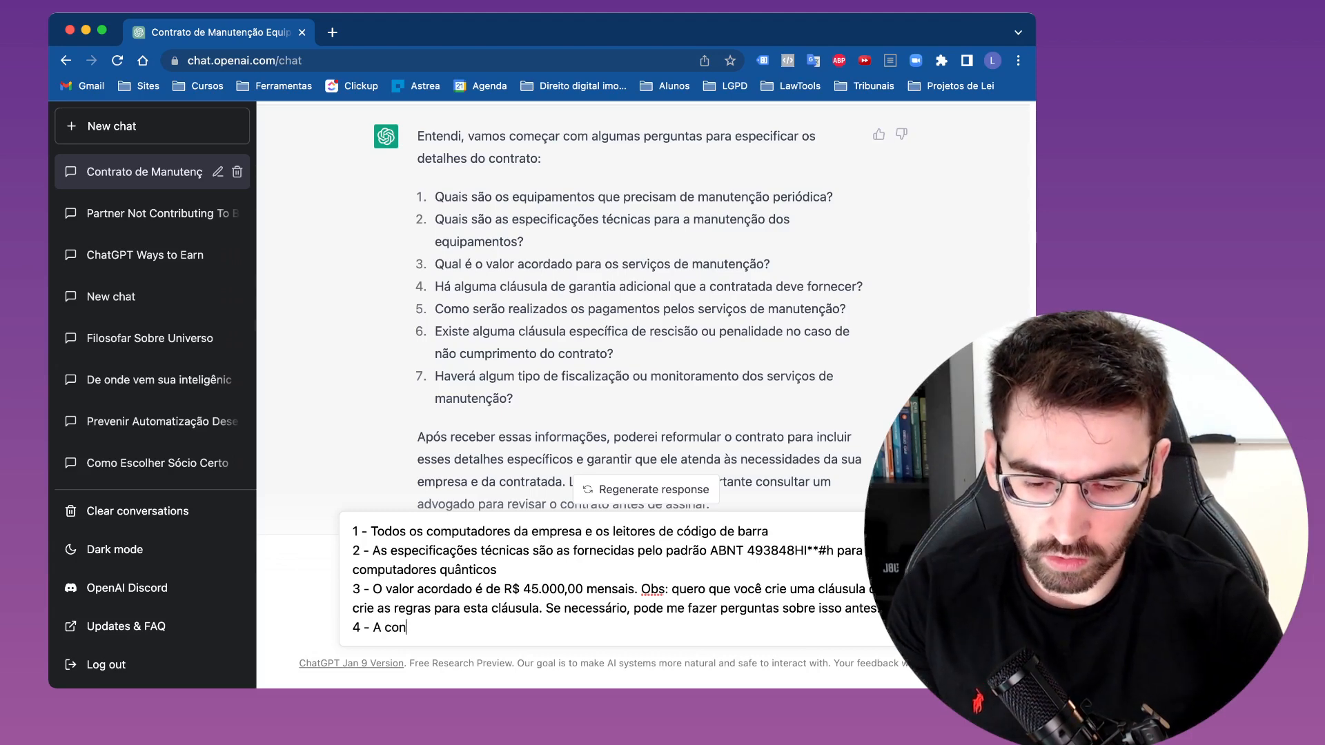
text(tratada de)
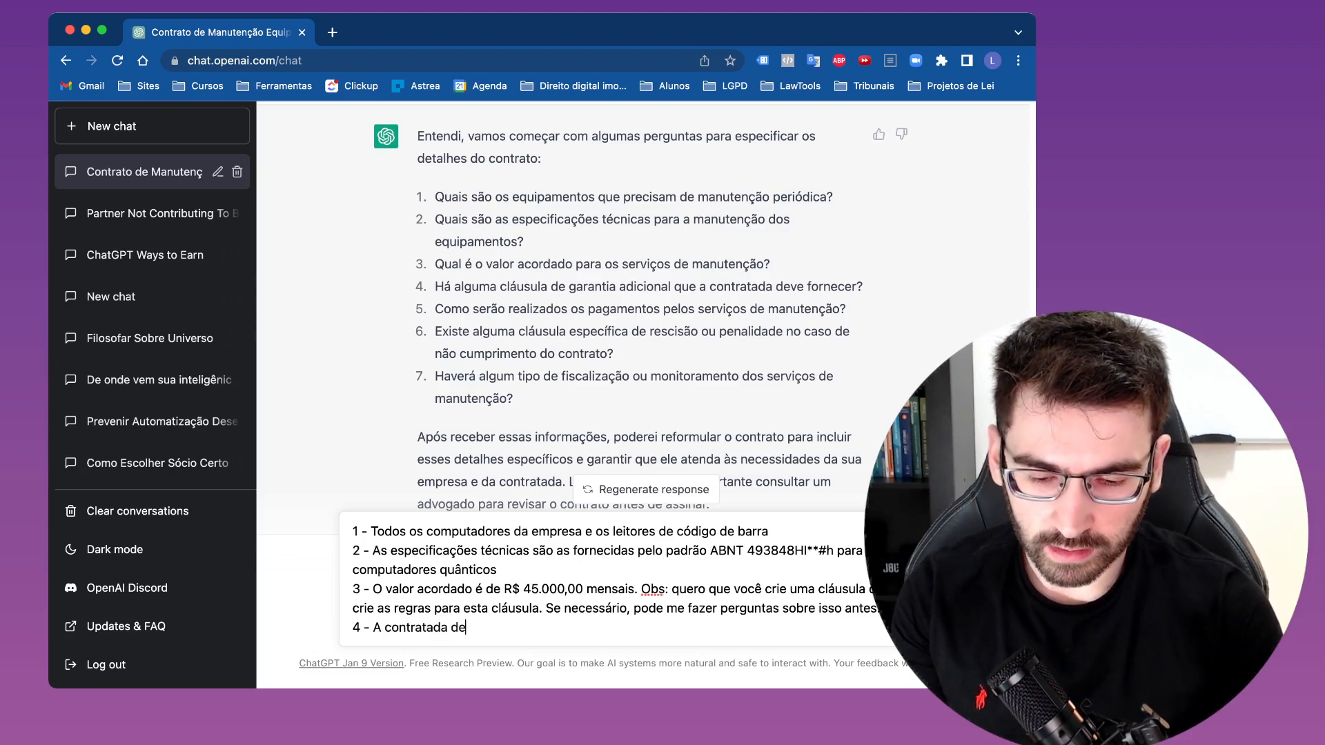
text(verá respeitar )
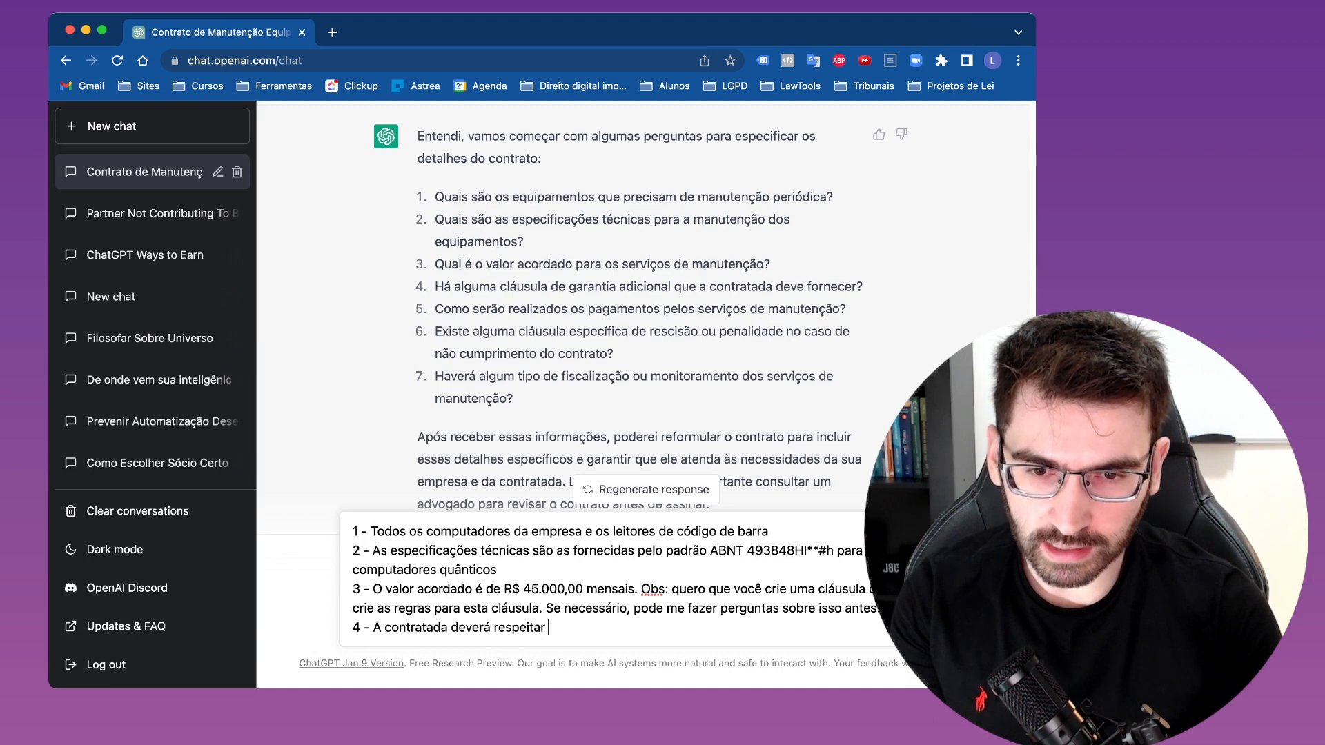
text(a cláusula de SLA)
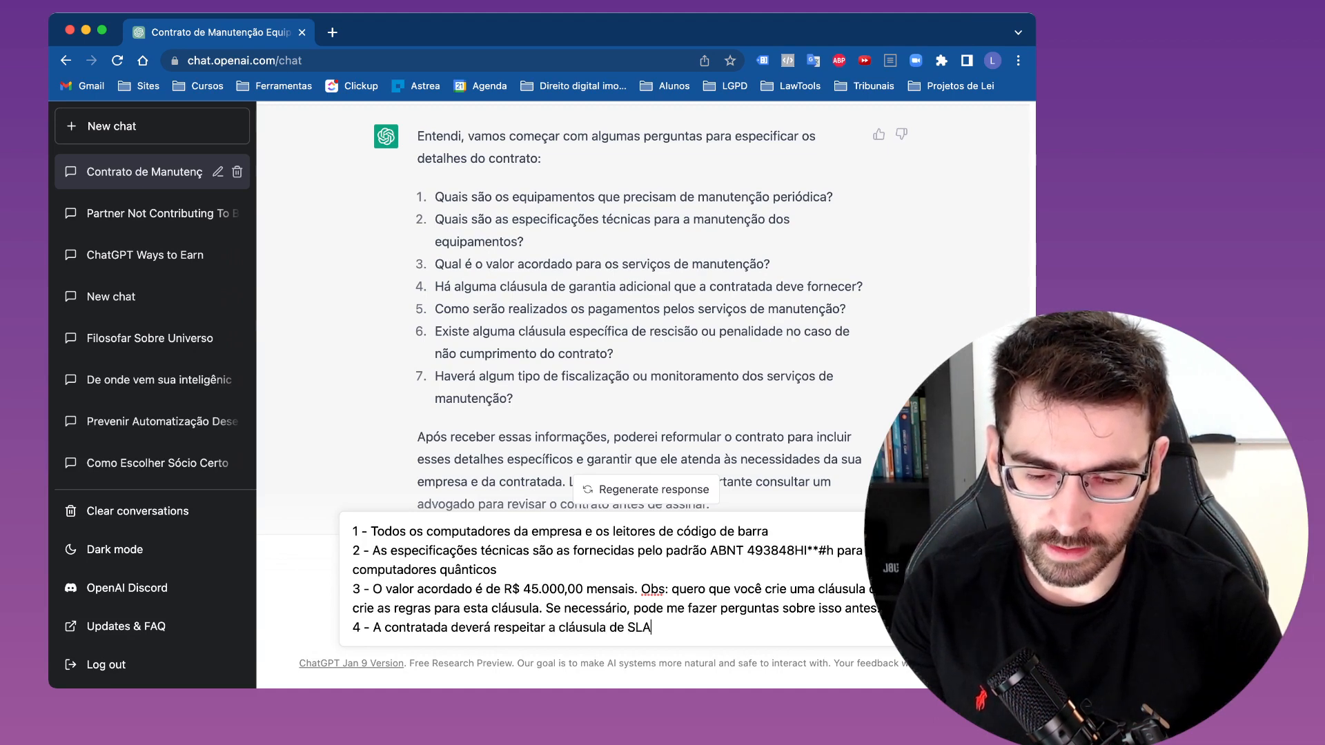
text( que foi mencion)
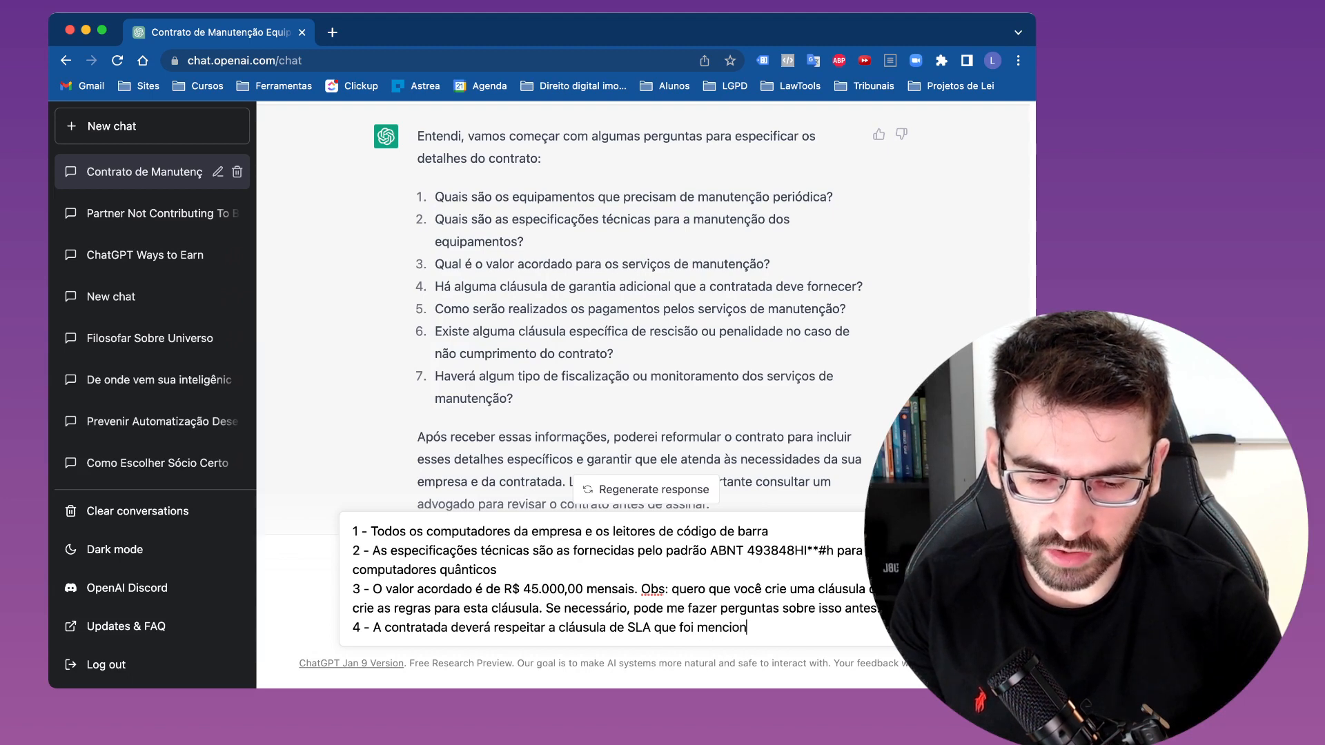
text(ada no item anterior.)
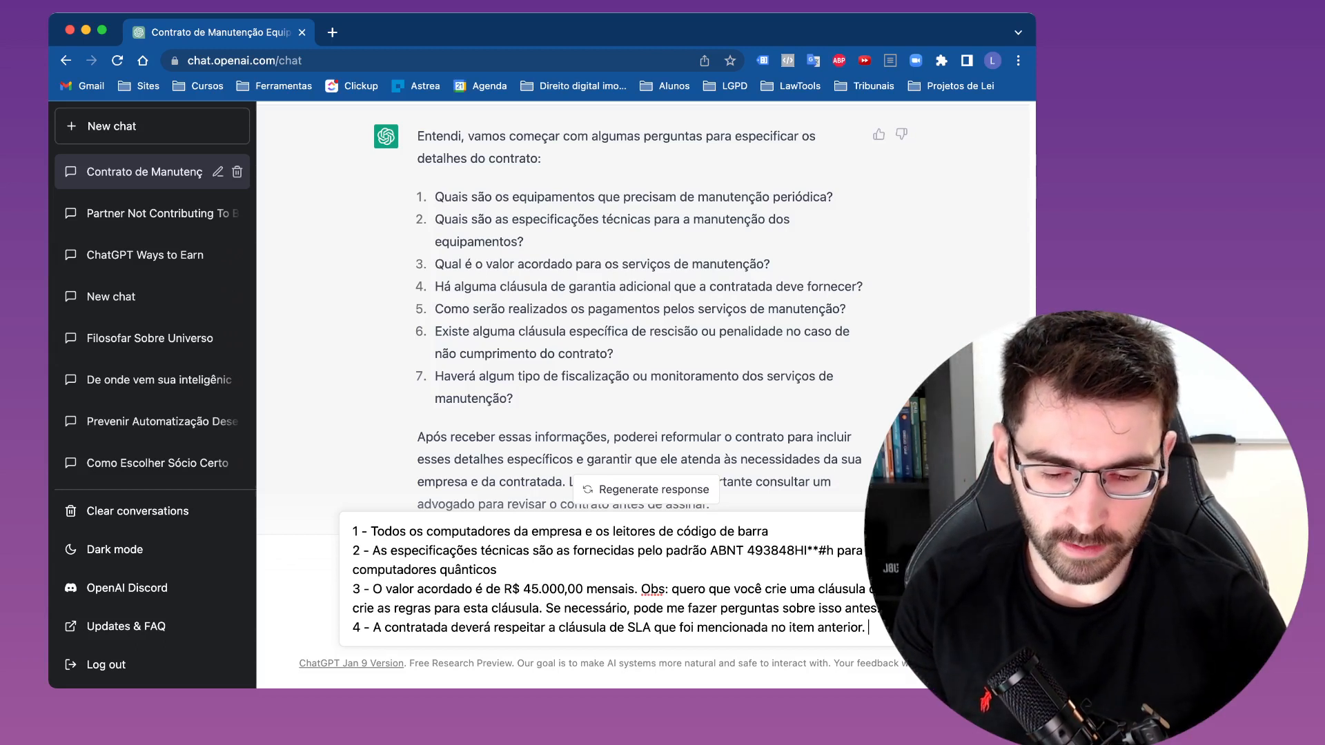
- Extend the fourth answer with the sentence "Ainda haverá a garantia de um fiador."
text(Ain)
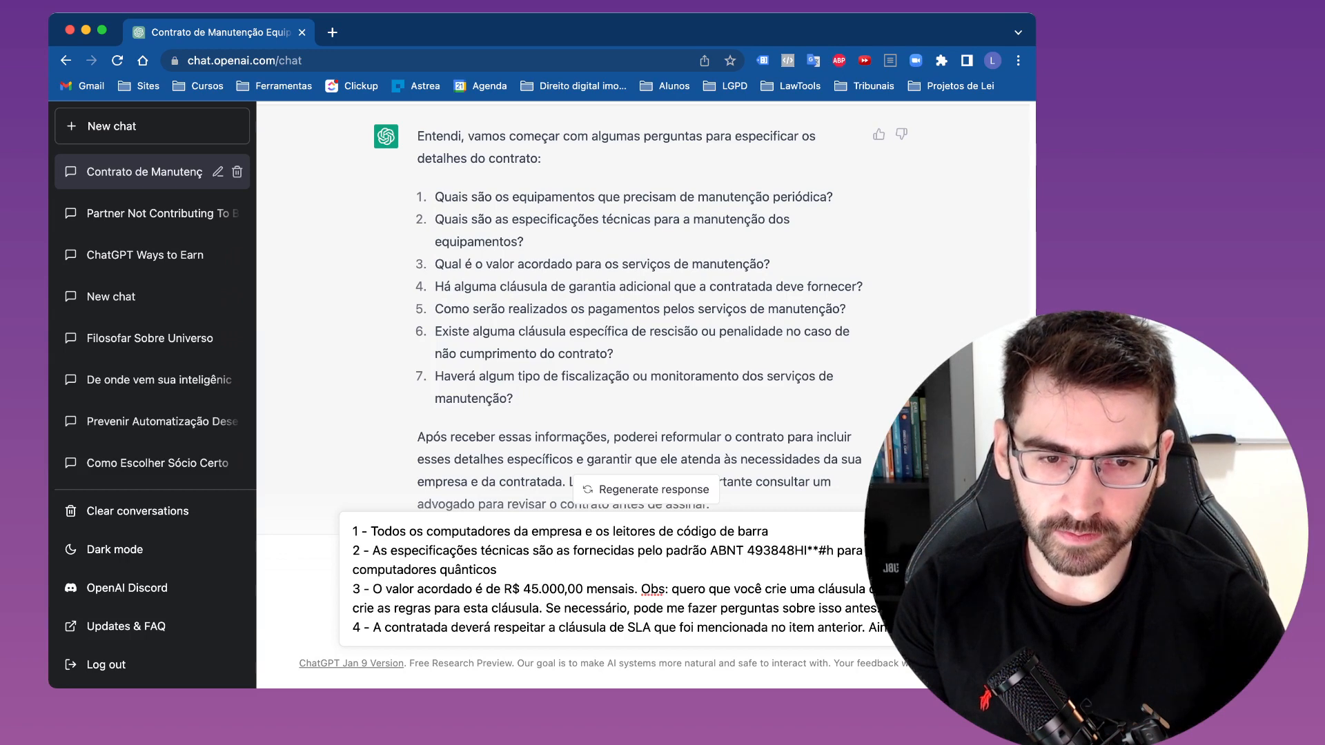
text( haverá a )
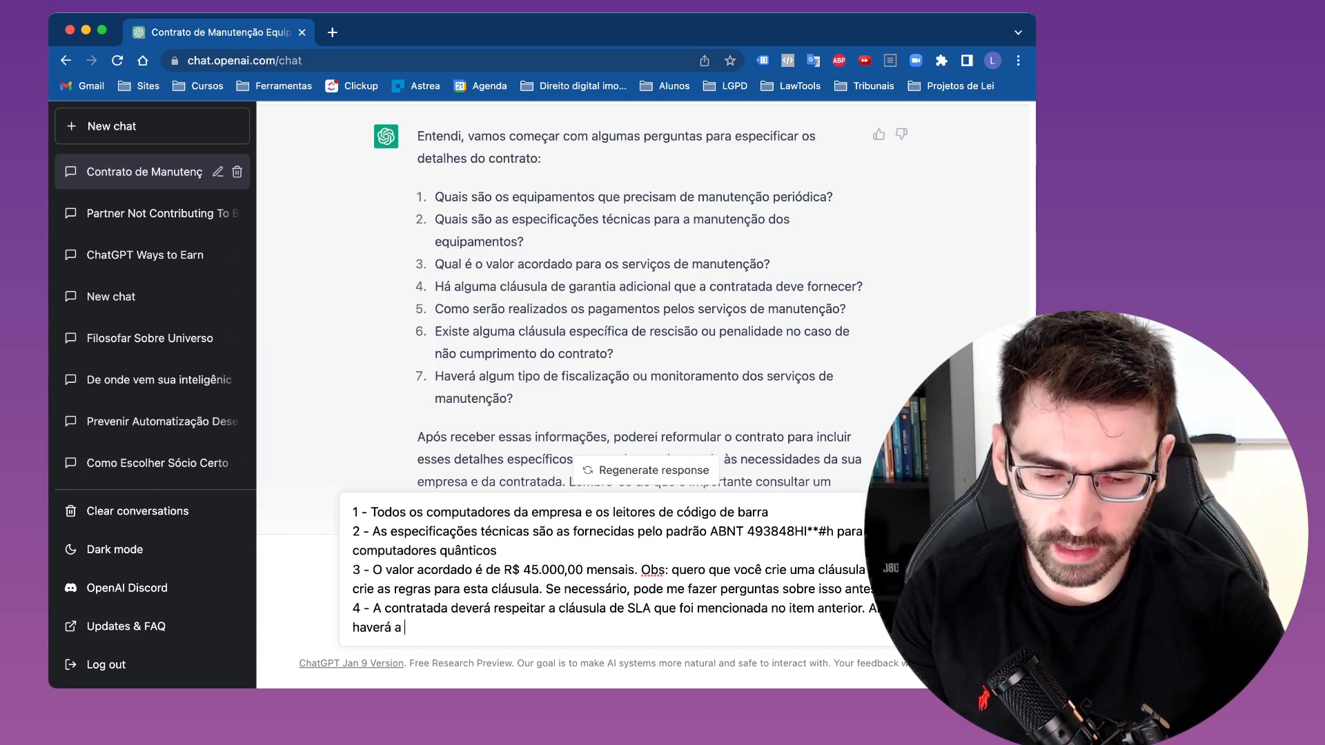
text(garantia)
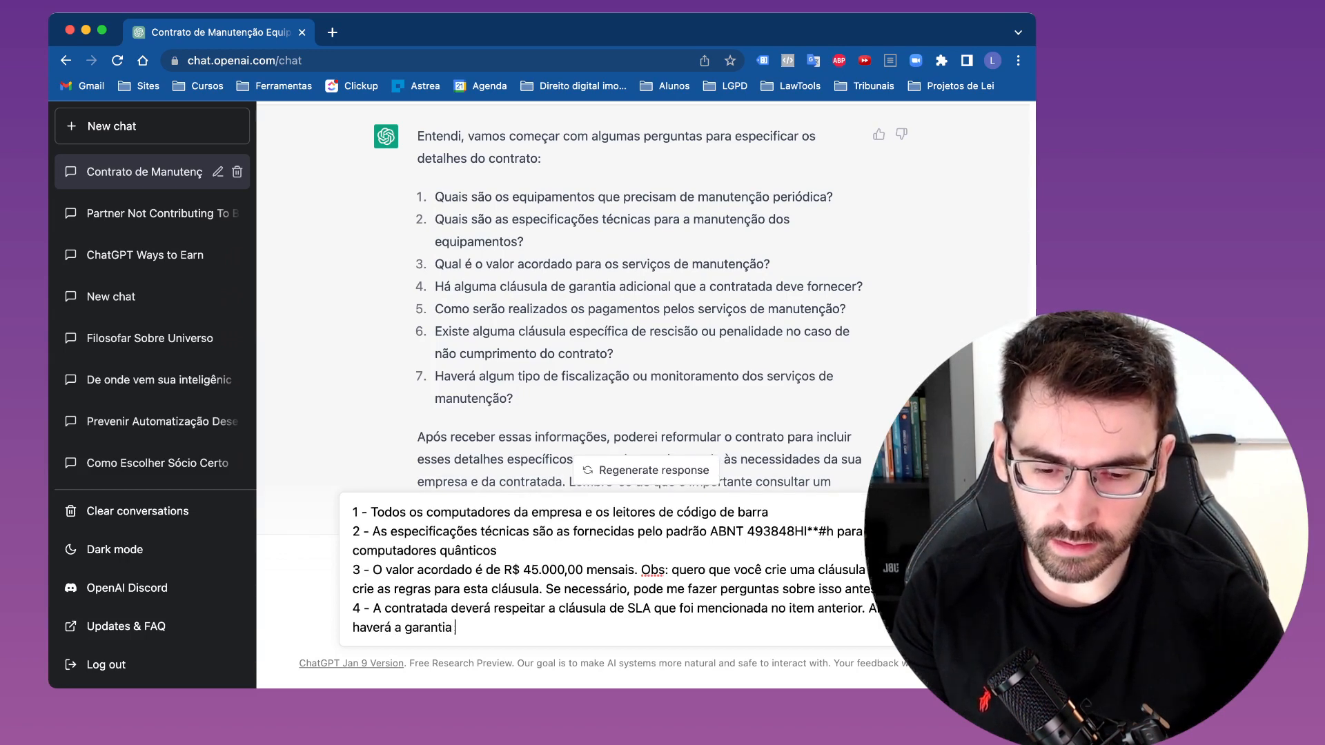
text( de)
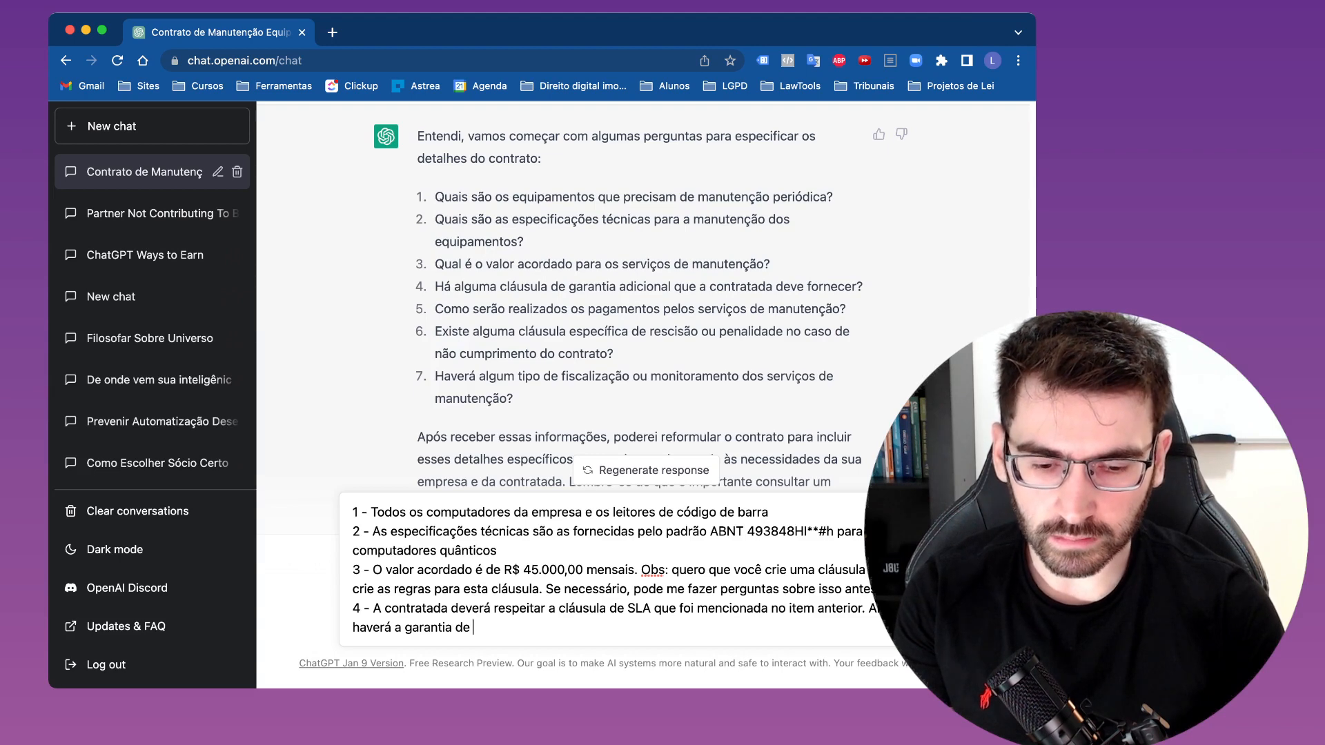
text( um fiador)
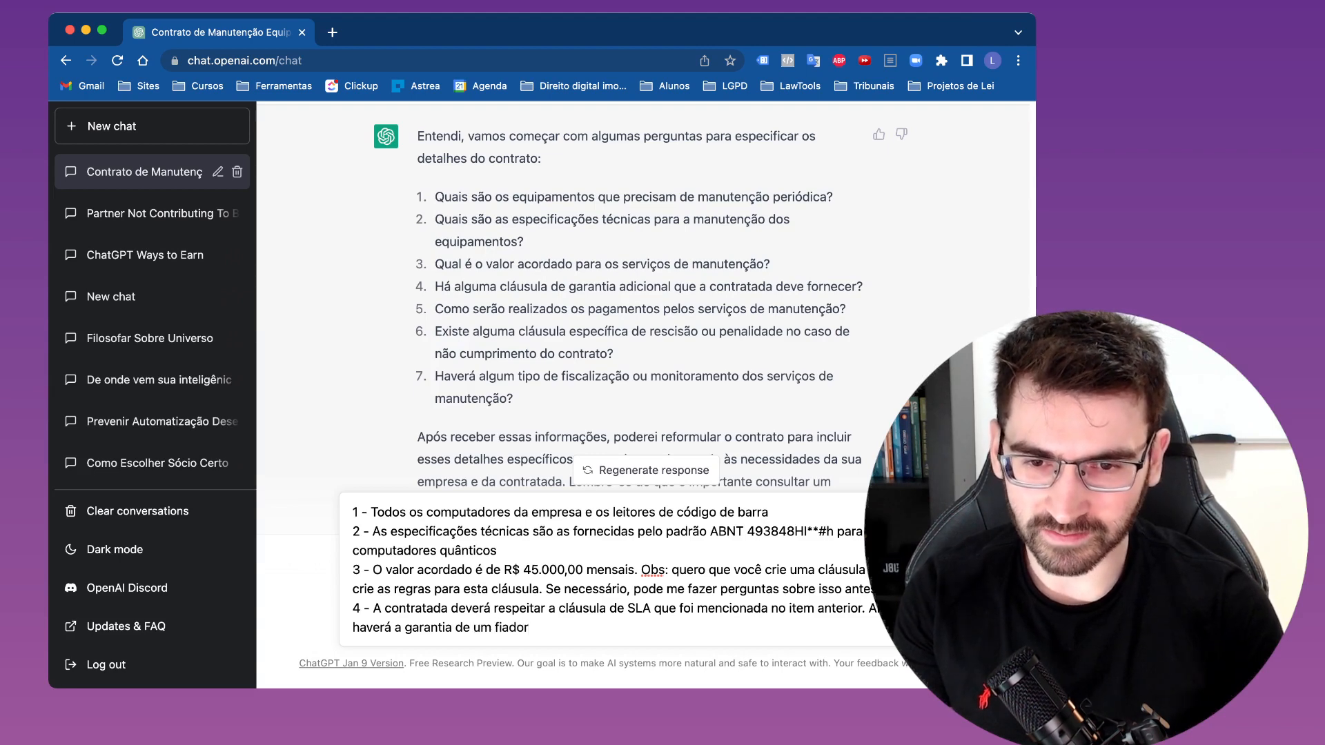
text(.)
- Start the fifth answer on a new line with "5 - Os pagamentos serão feitos por transferência bancária. Precisa"
key(shift+Return)
text(5 -)
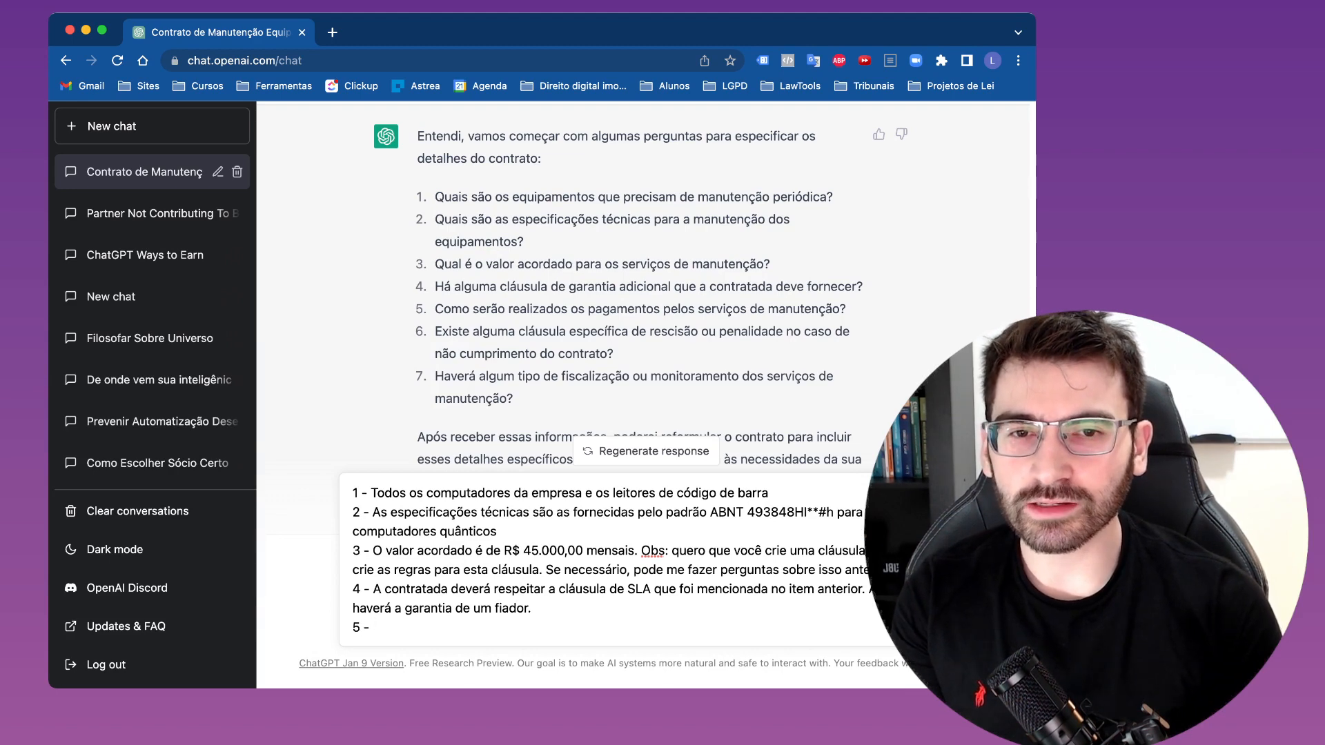
text( Os pag)
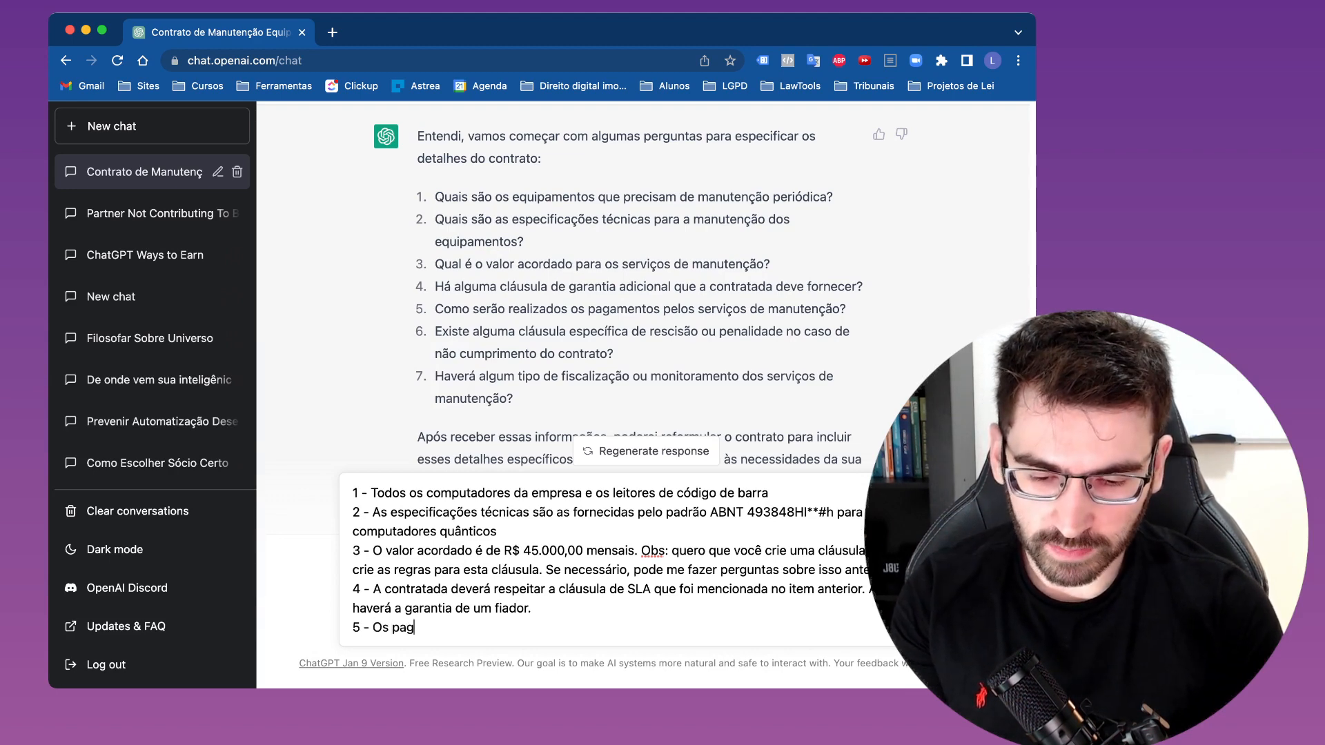
text(amentos serão f)
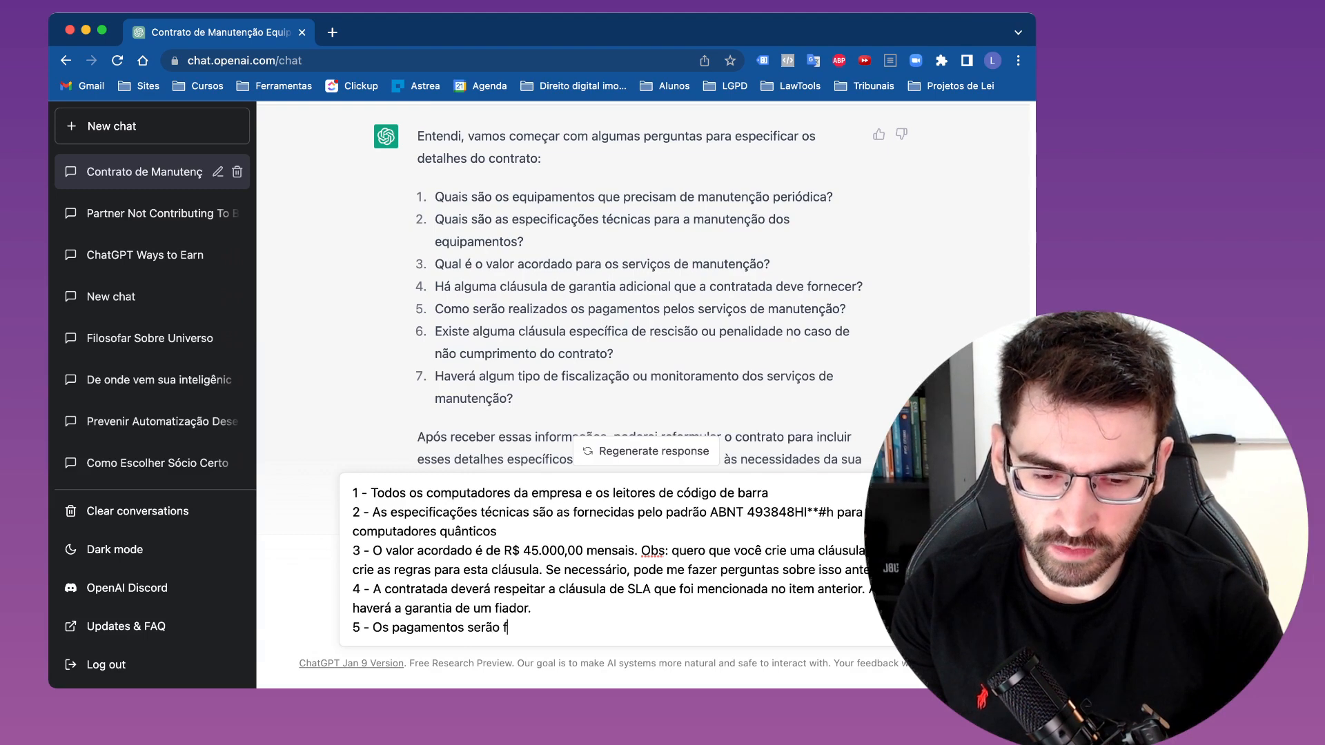
text(eitos por transfer)
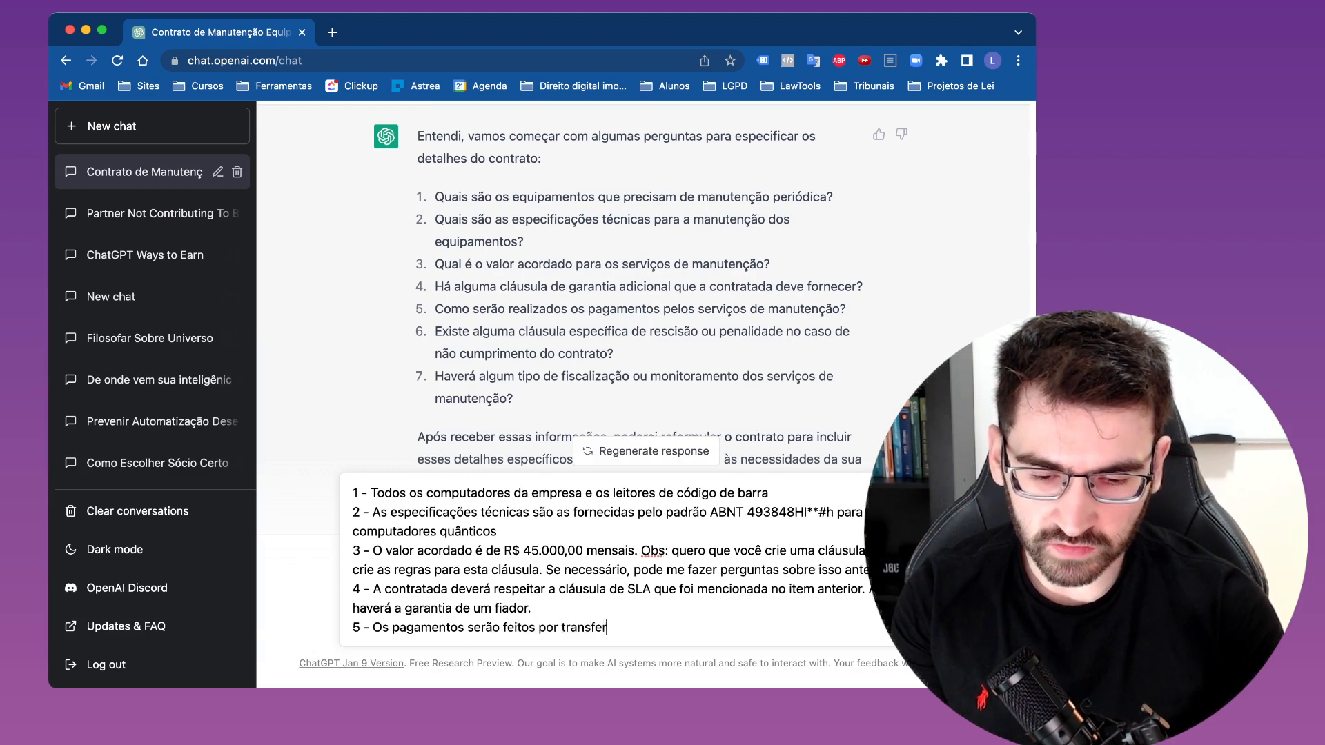
text(ência bancá)
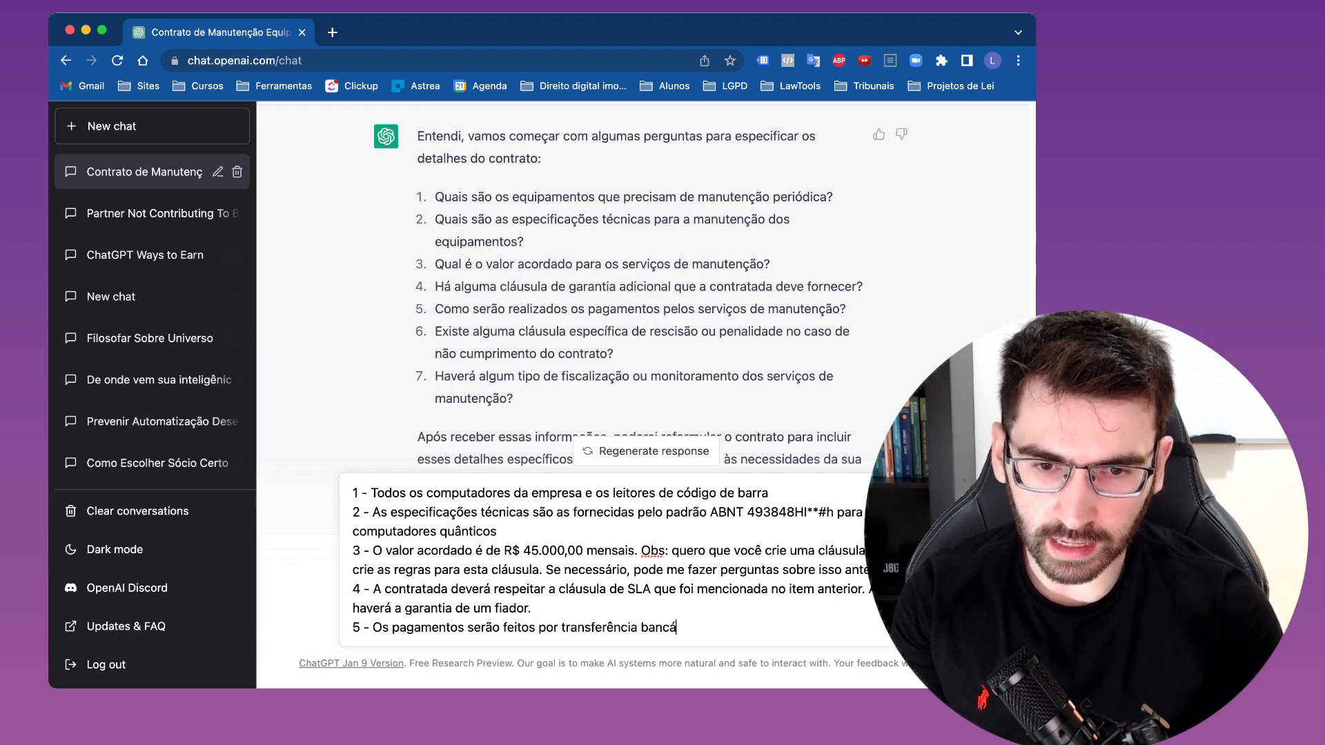
text(ria. Precisa)
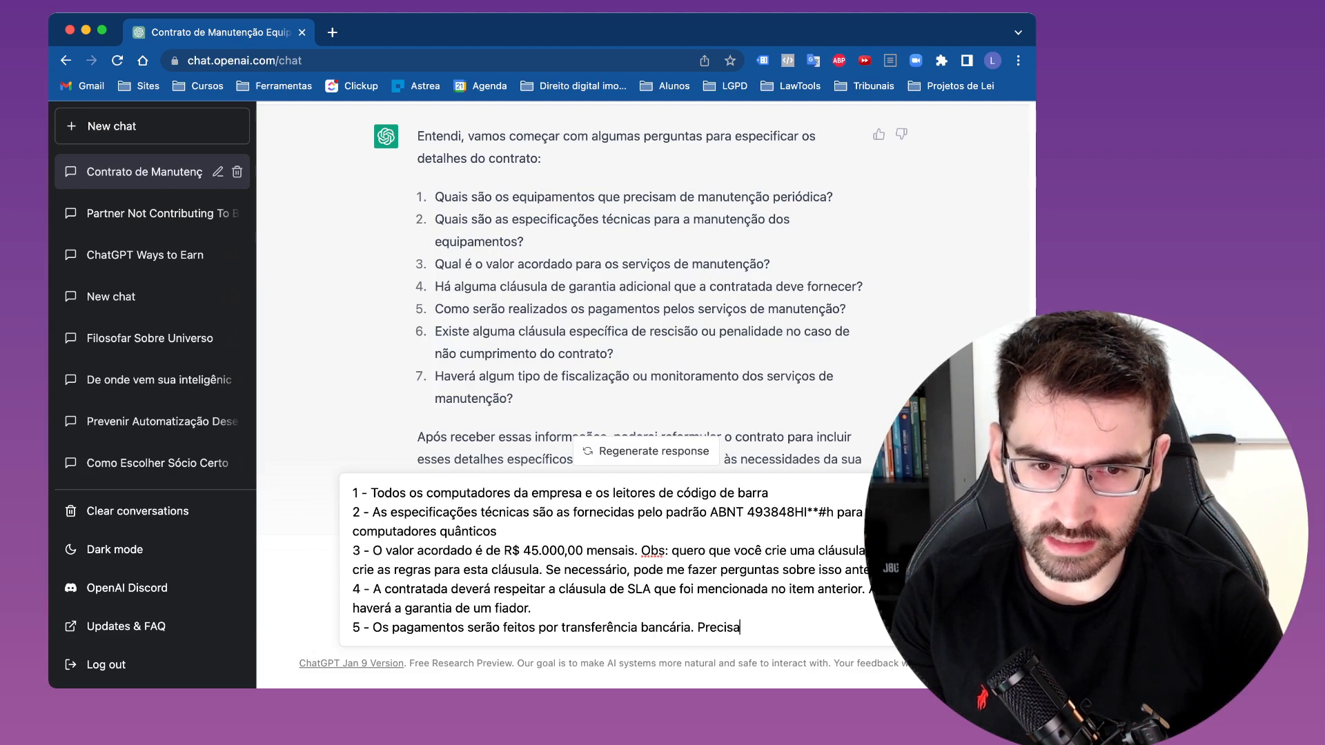
- Complete the fifth answer so its last sentence reads "Precisa que a contratada apresente nota fiscal antes de receber a transferência."
text( que a contratada)
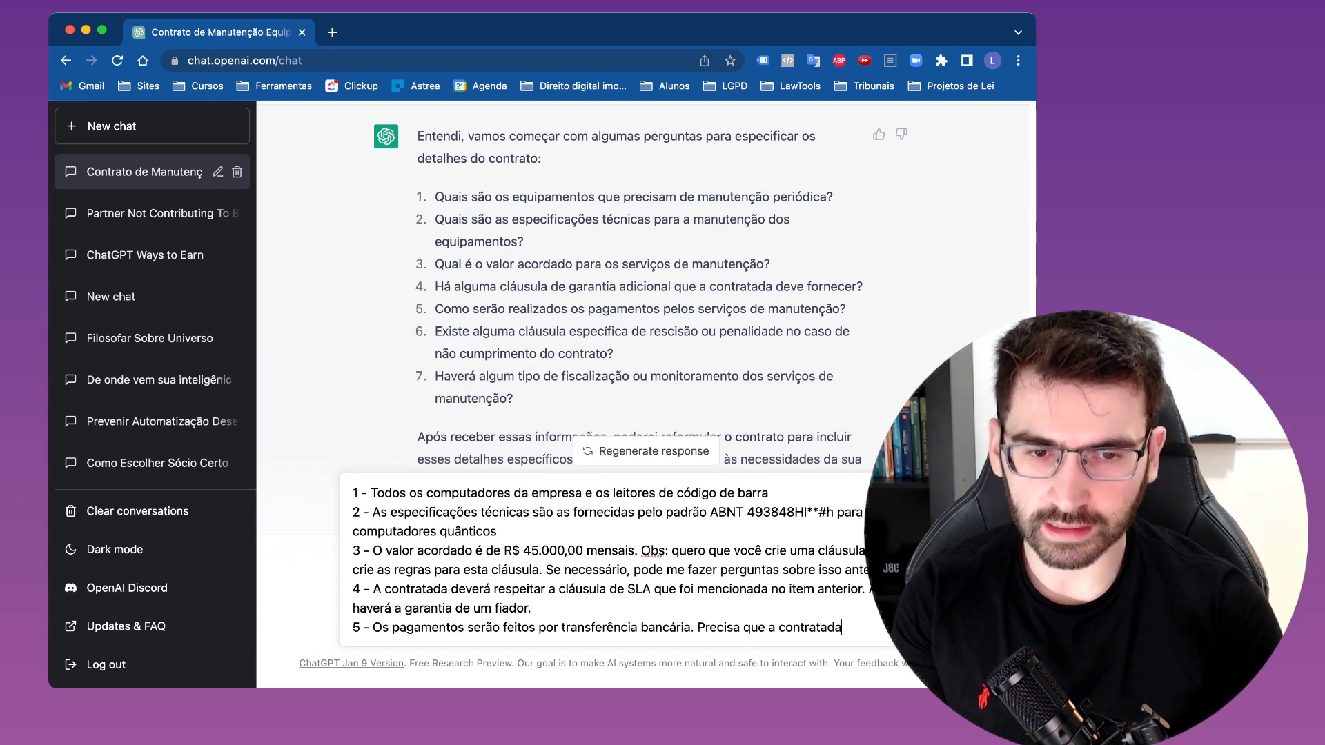
key(BackSpace)
key(BackSpace)
text(da apre)
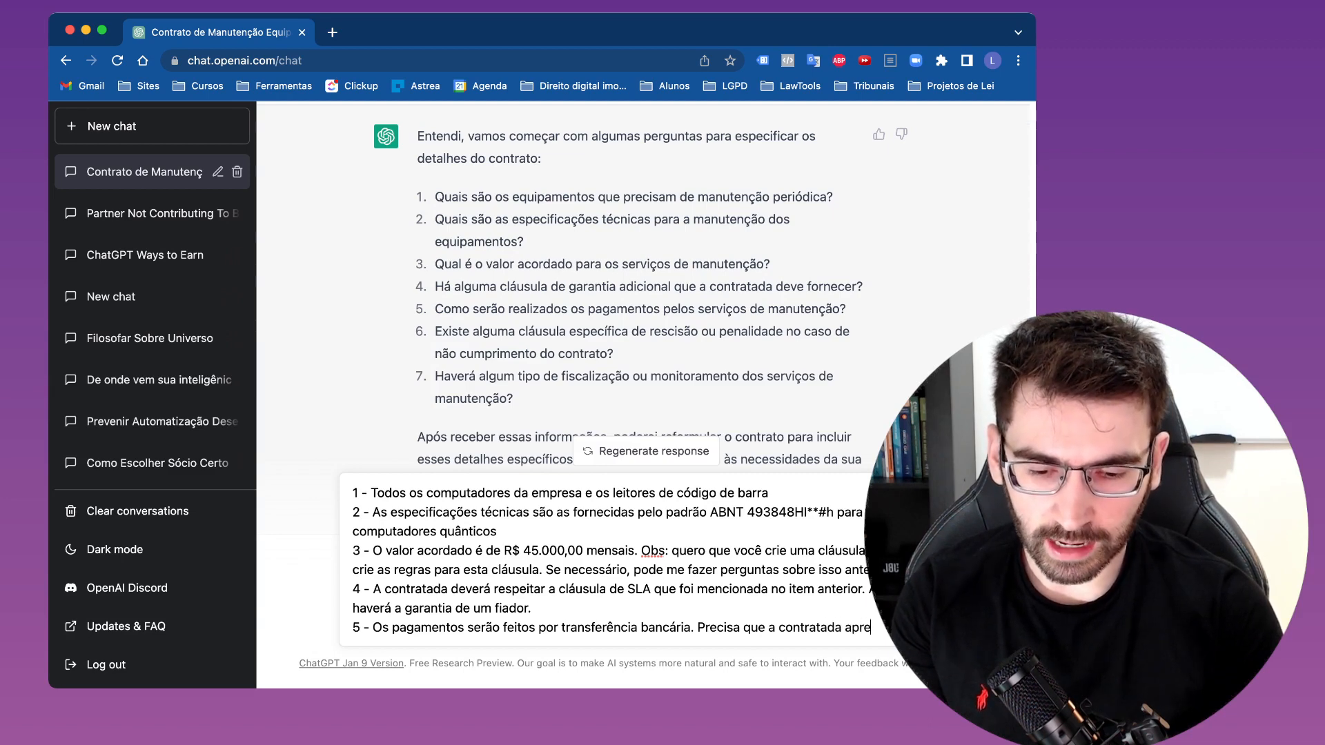
text(senota fiscal )
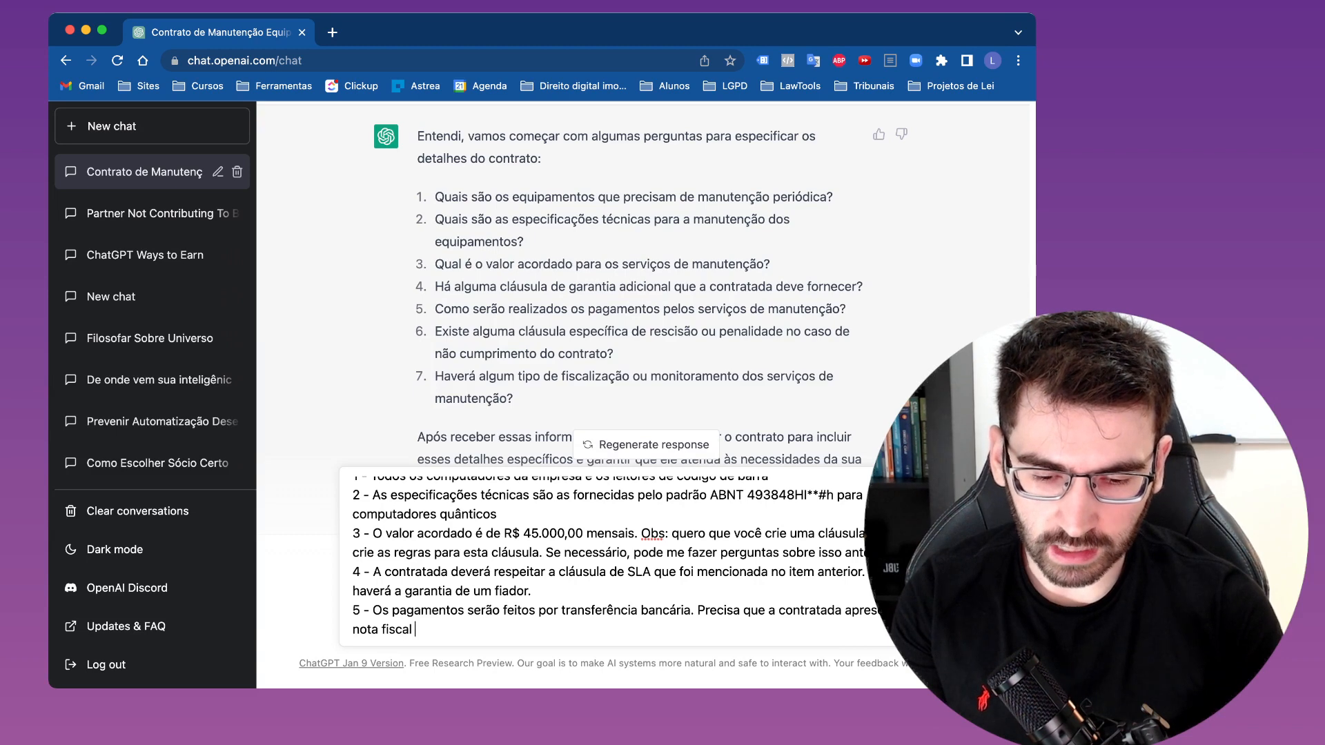
text(antes de receber)
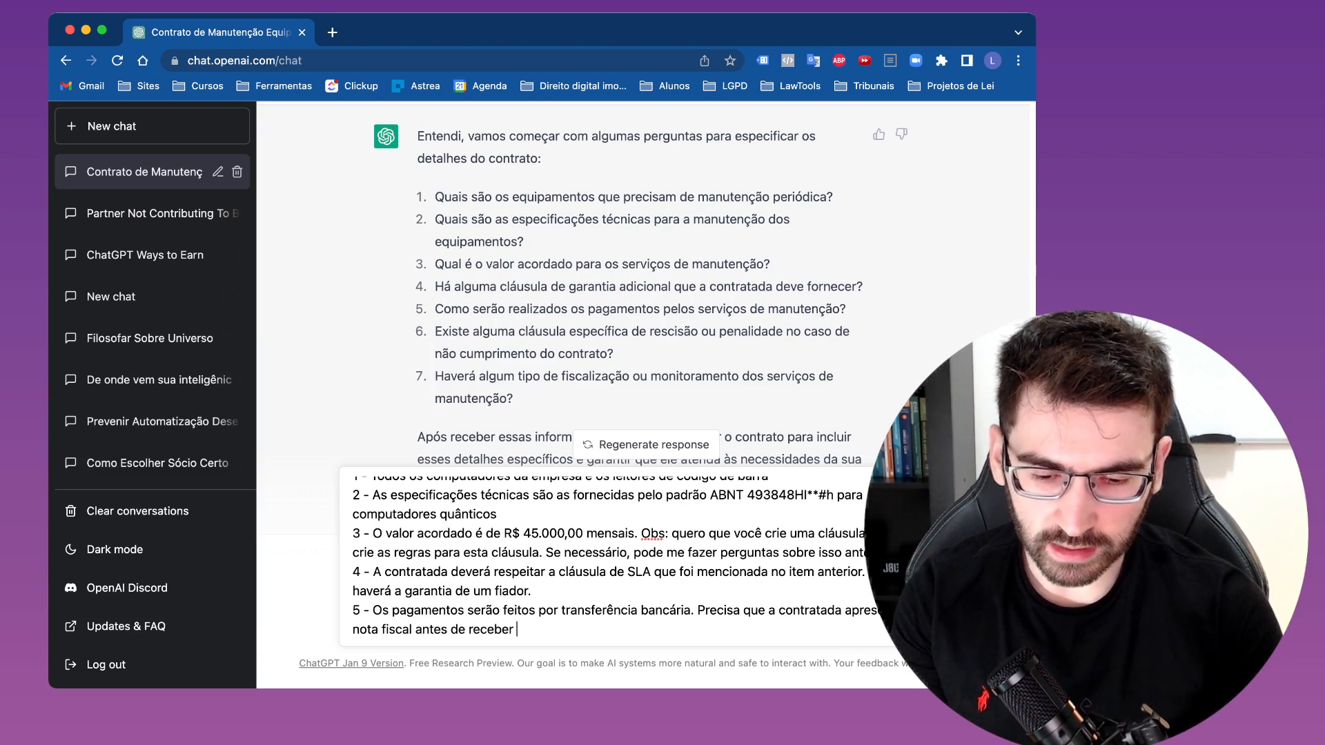
text( a transferência)
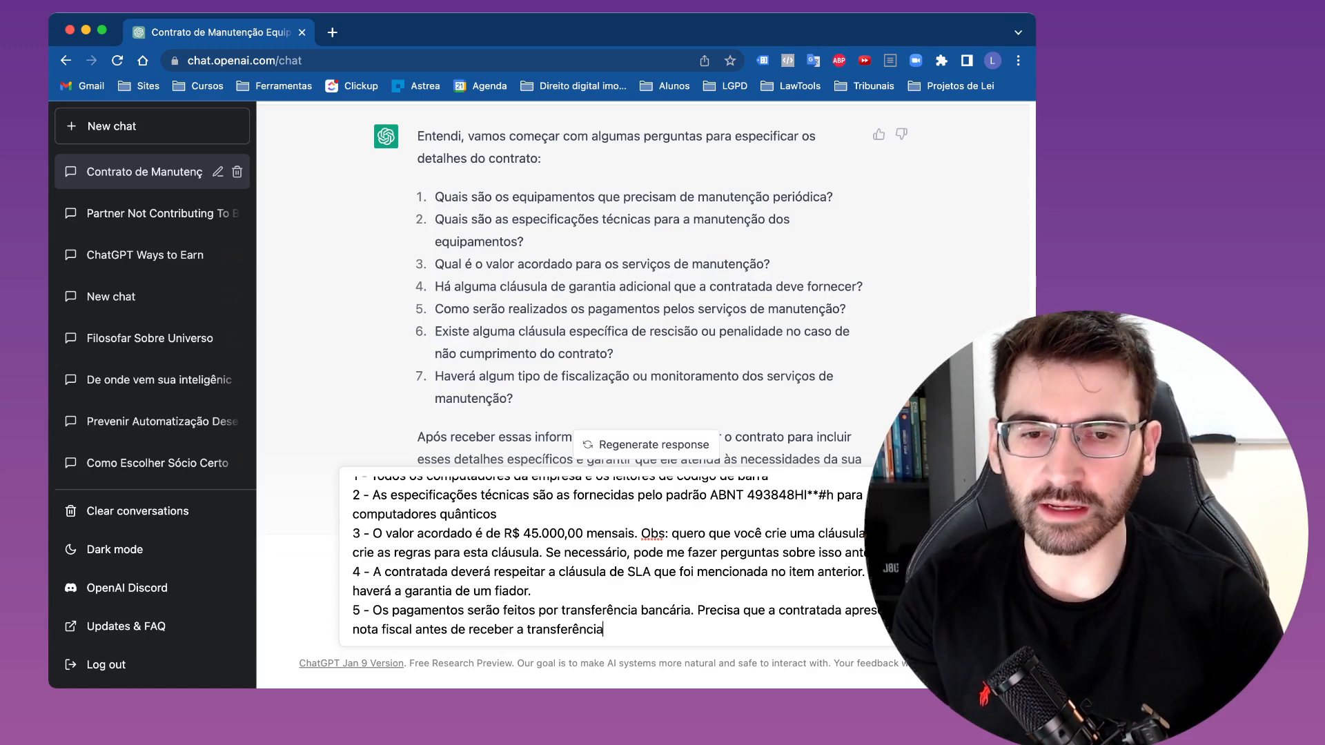
text(.)
- Start the sixth answer on a new line with "6 - Crie uma cláusula de rescisão da seguinte forma: 1) rescisão"
key(shift+Return)
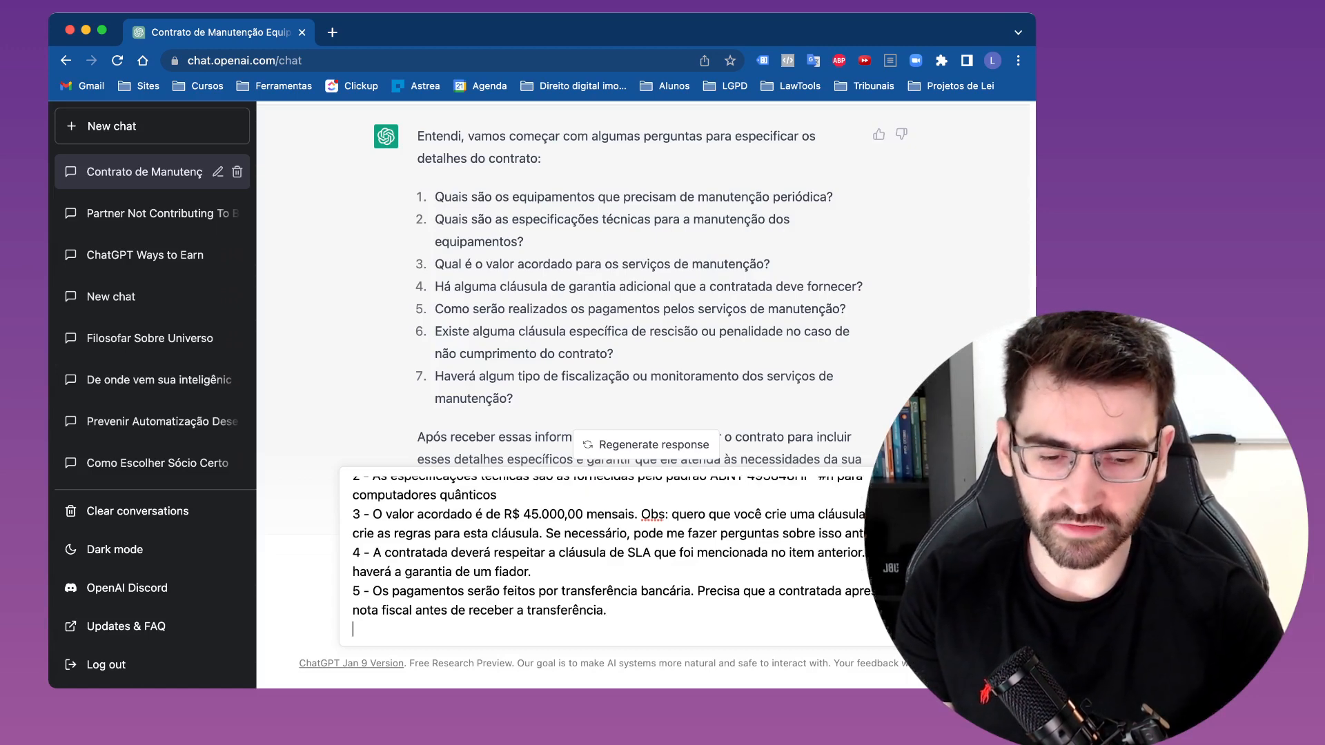
text(6)
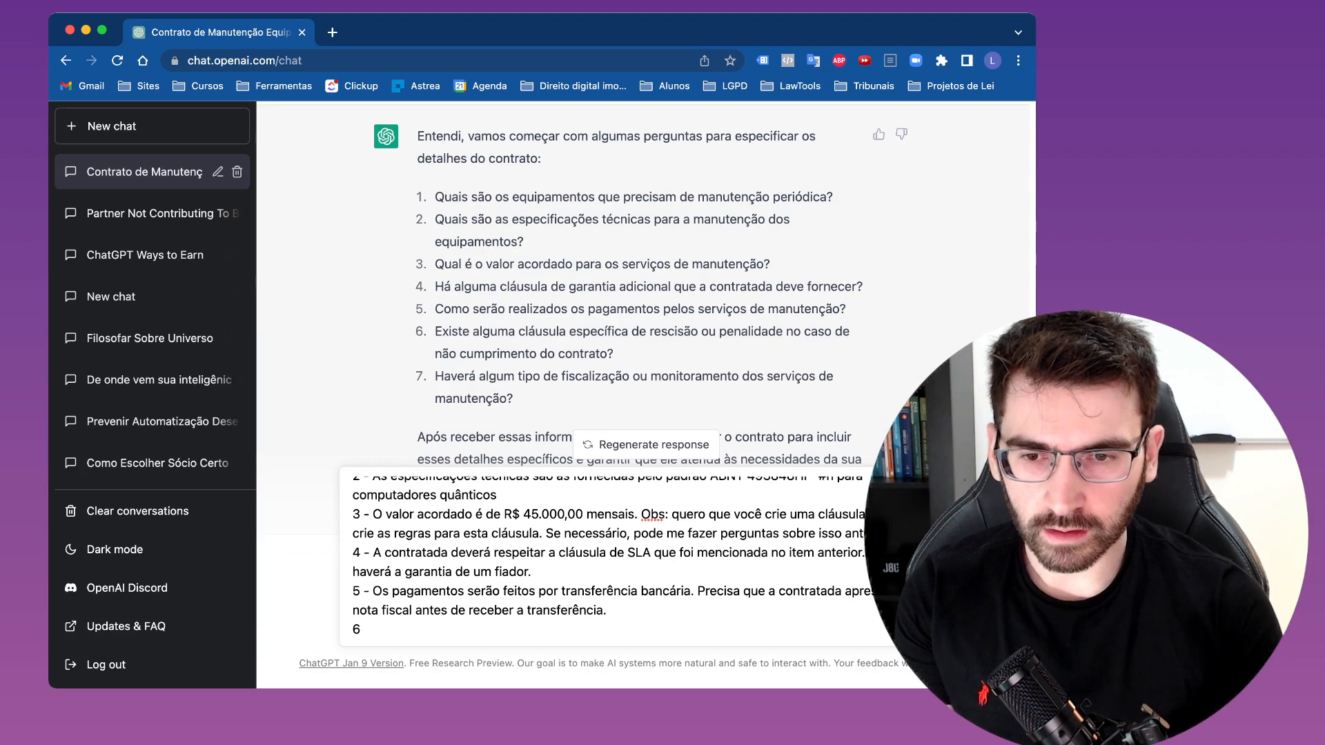
text( - Crie uma cl;auu)
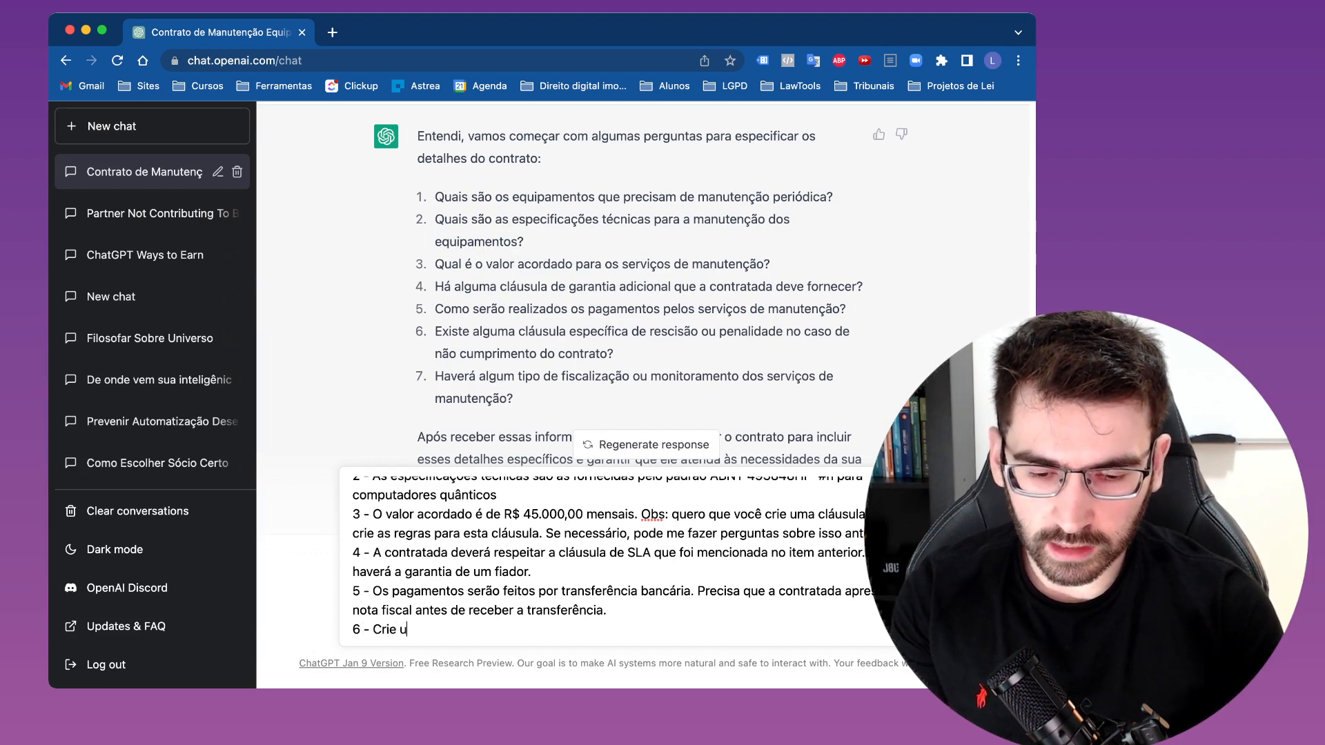
key(BackSpace)
key(BackSpace)
key(BackSpace)
key(BackSpace)
key(BackSpace)
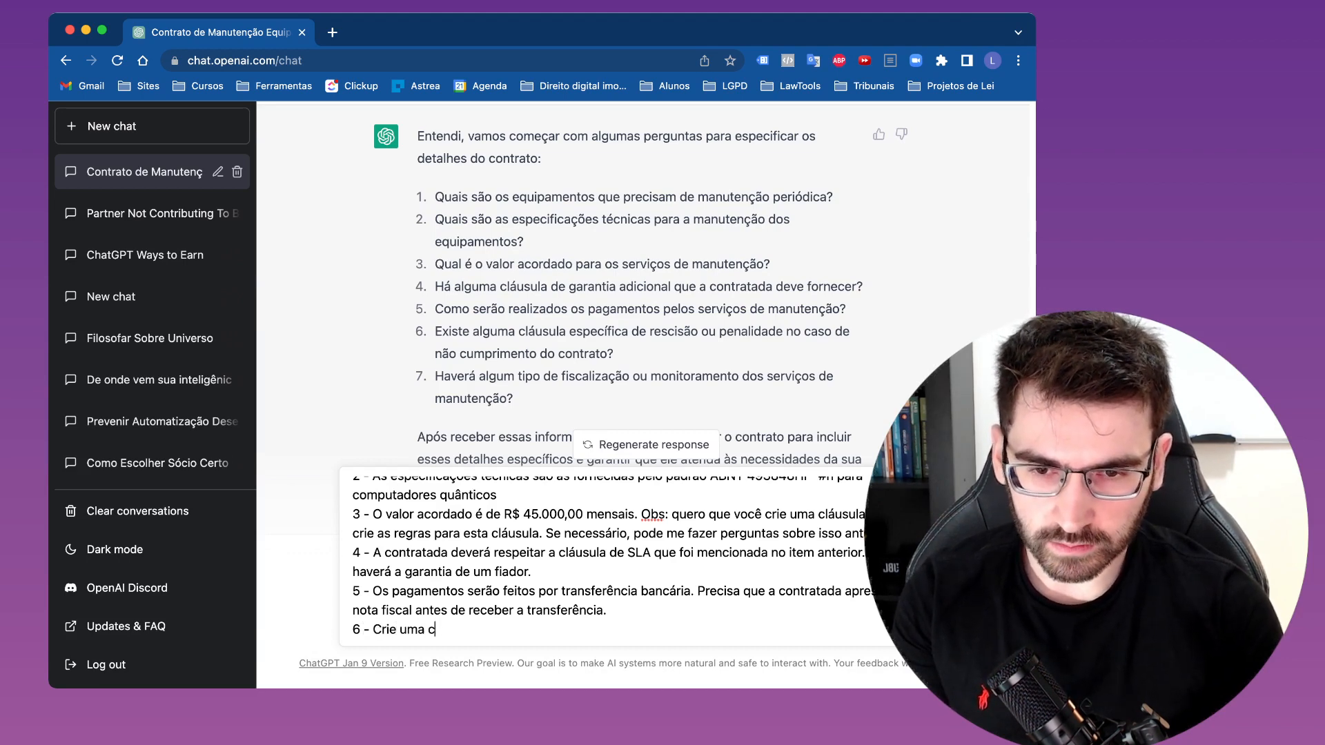
text(láusula de r)
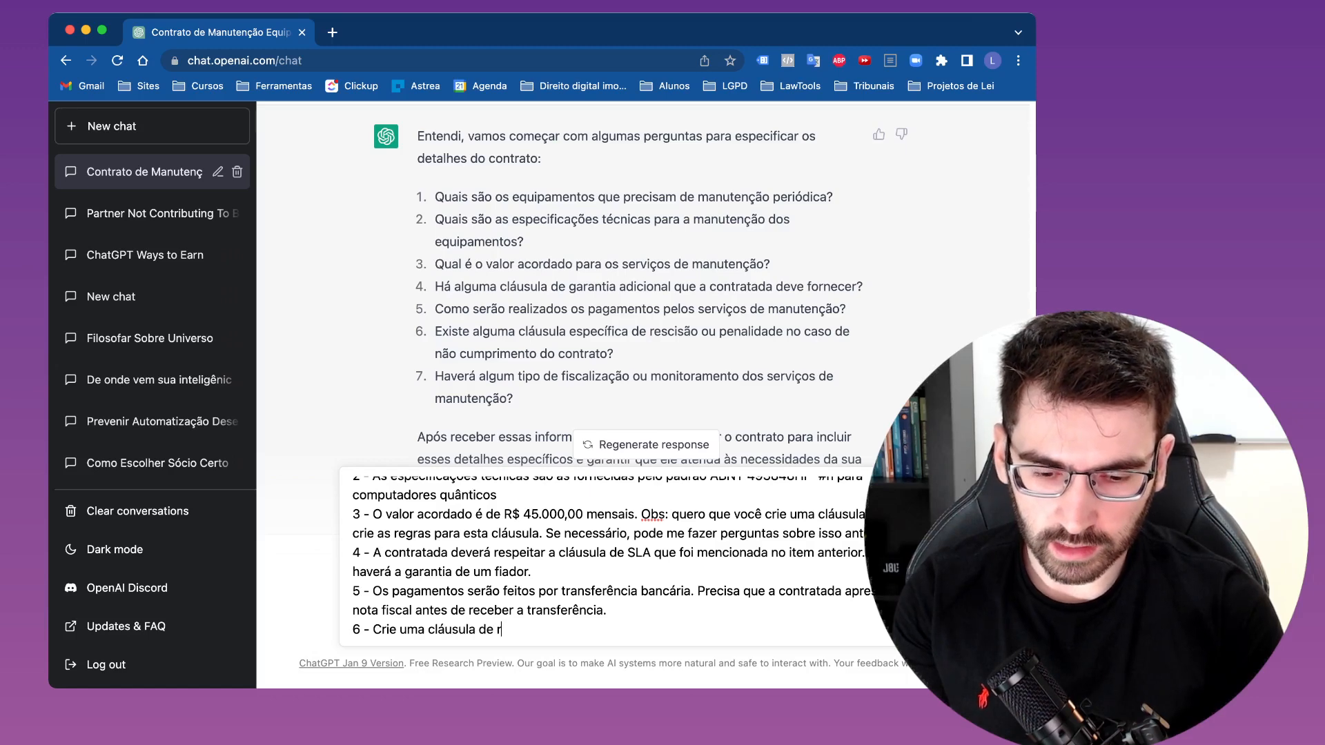
text(escisão )
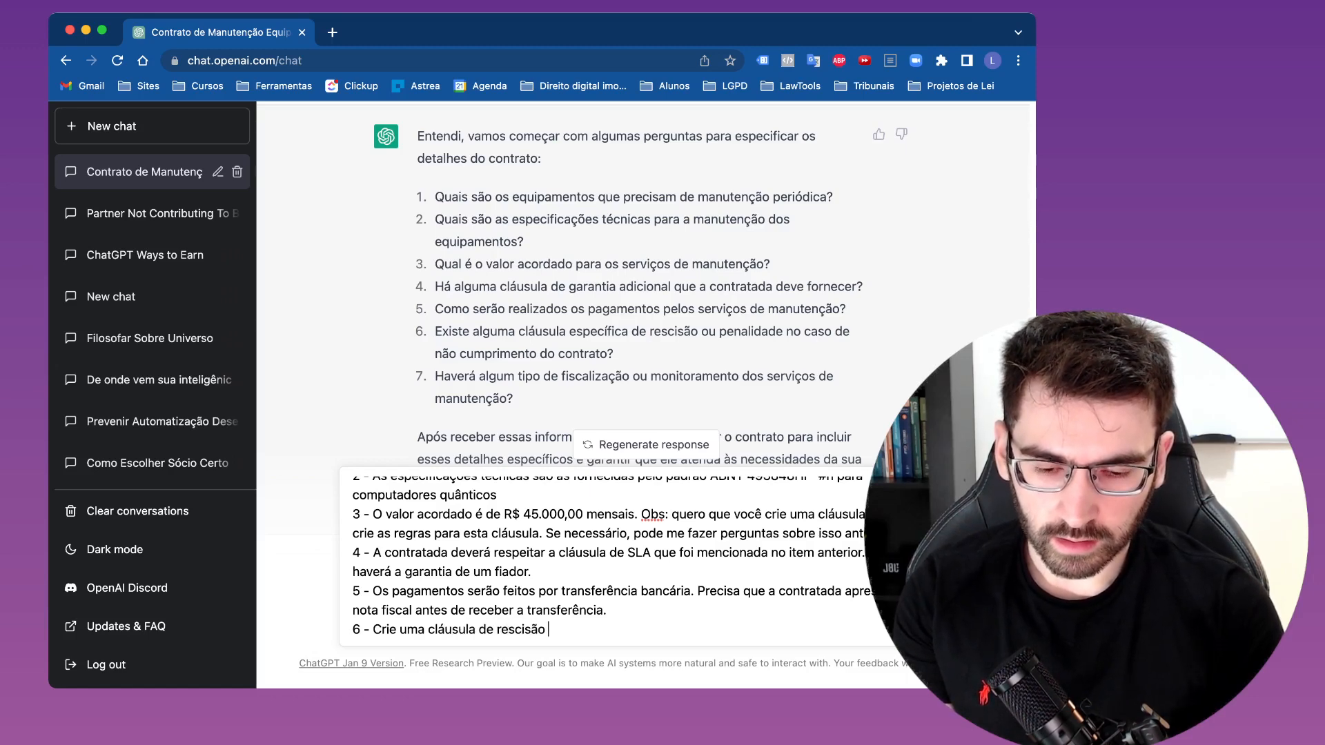
text(da segui)
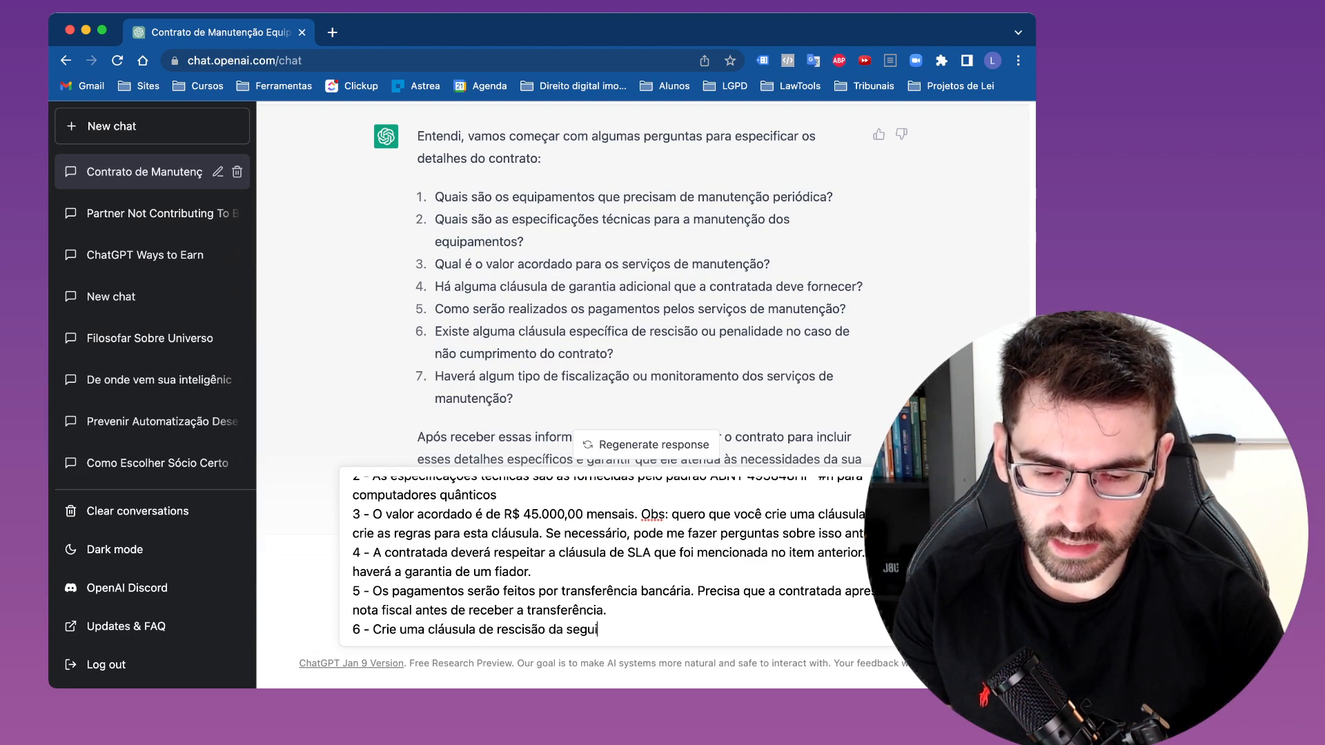
text(nte forma: 1)
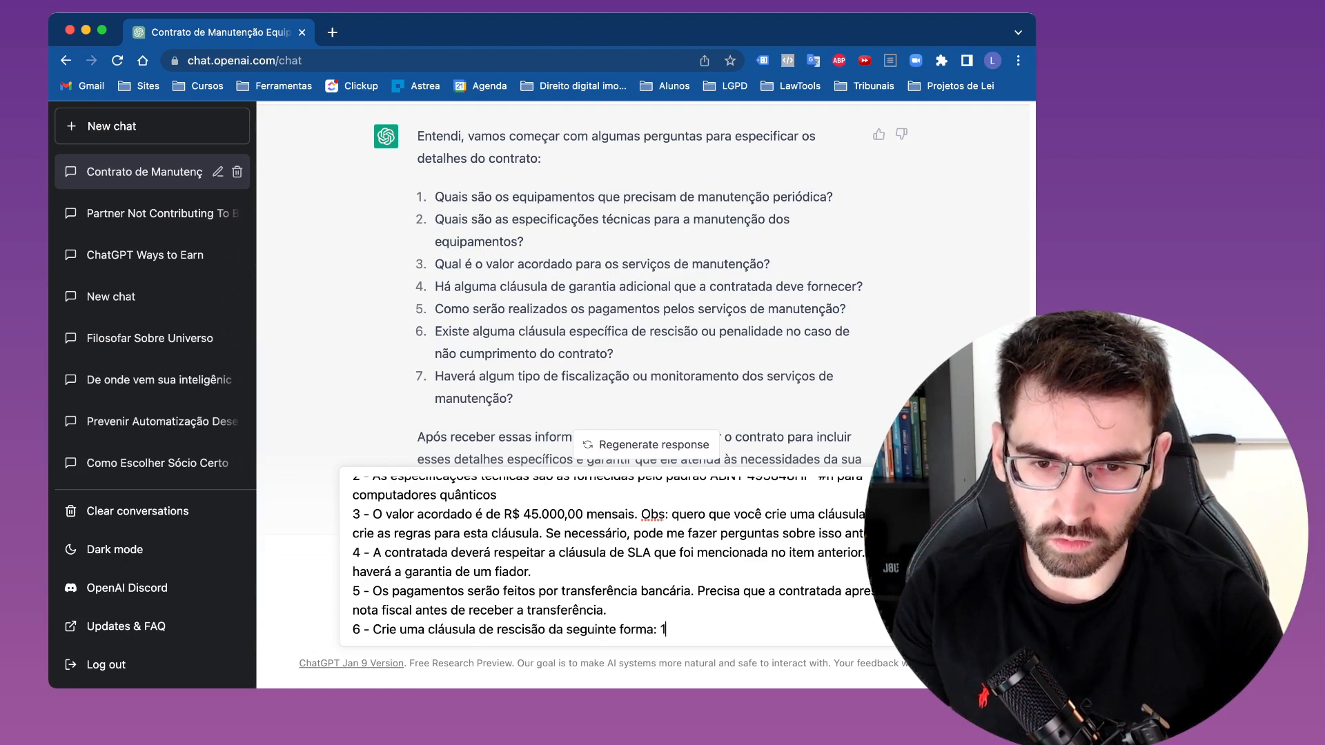
text() rescisã)
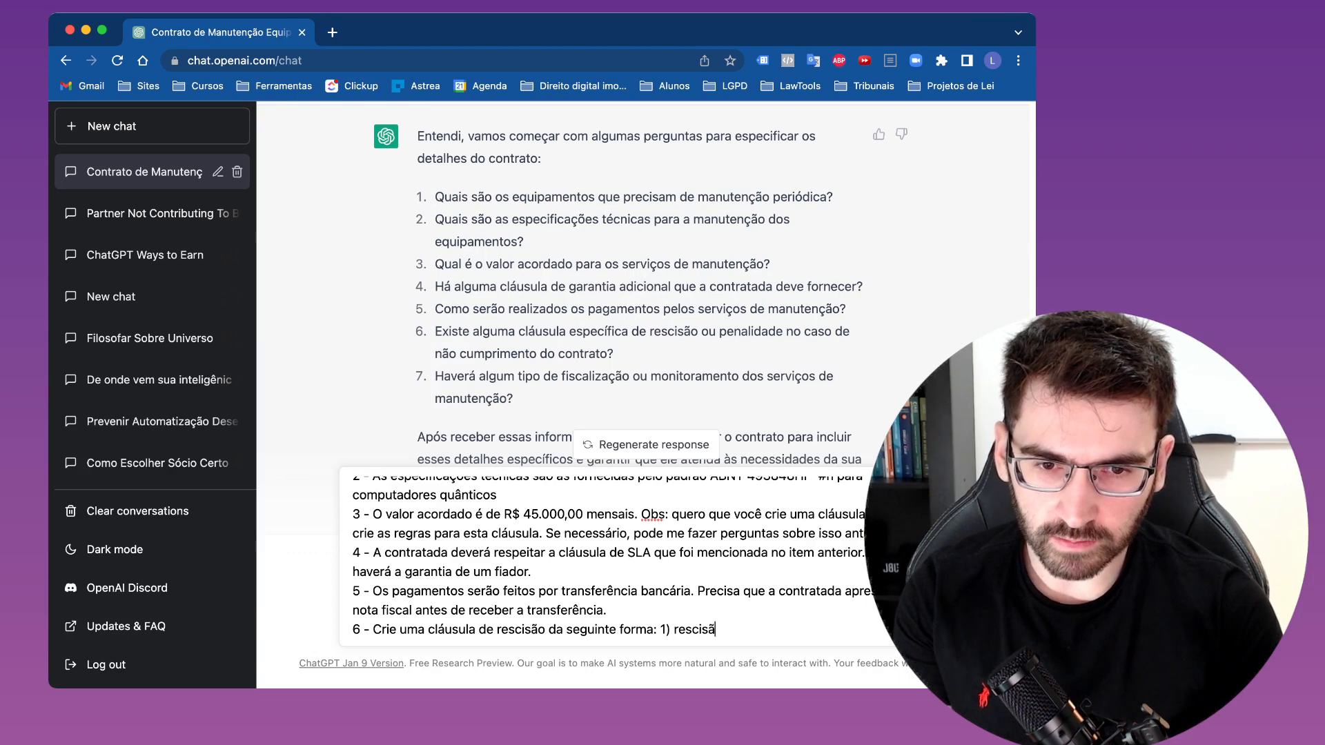
text(o )
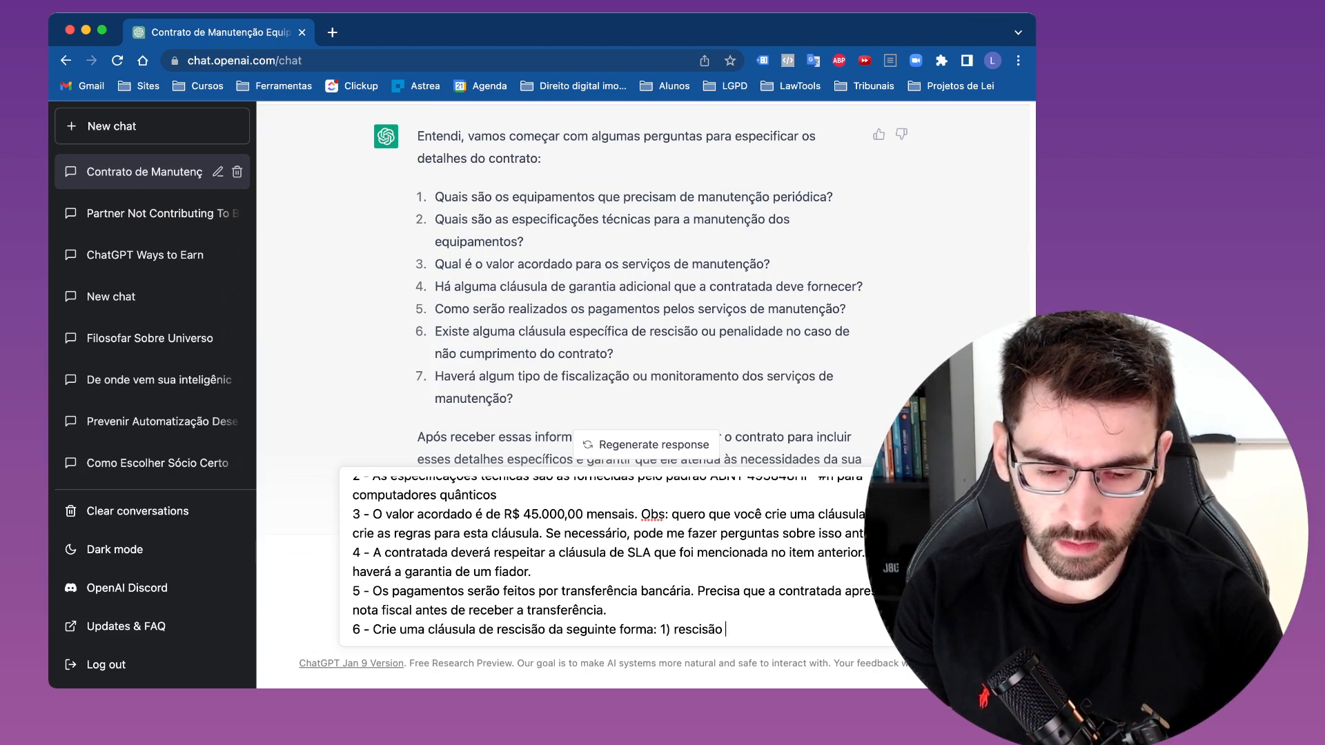
text(p)
text(em )
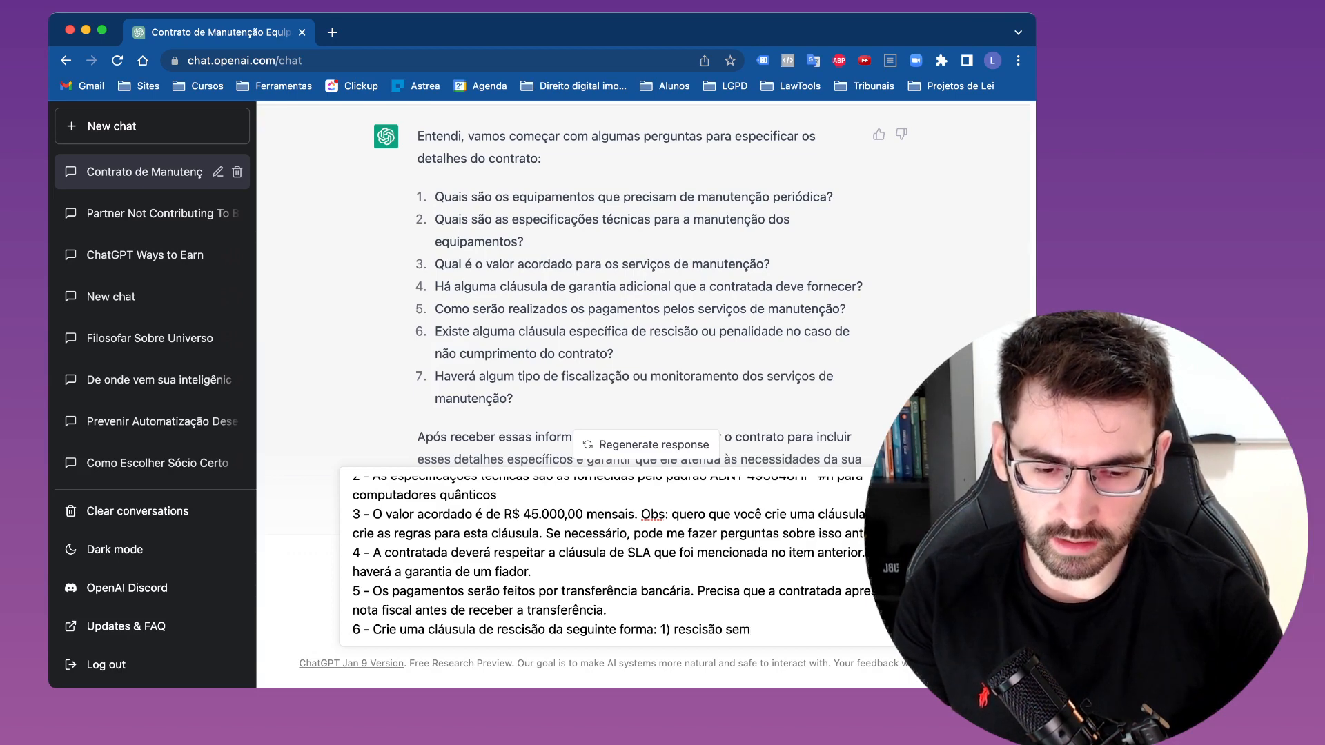
text(motivo)
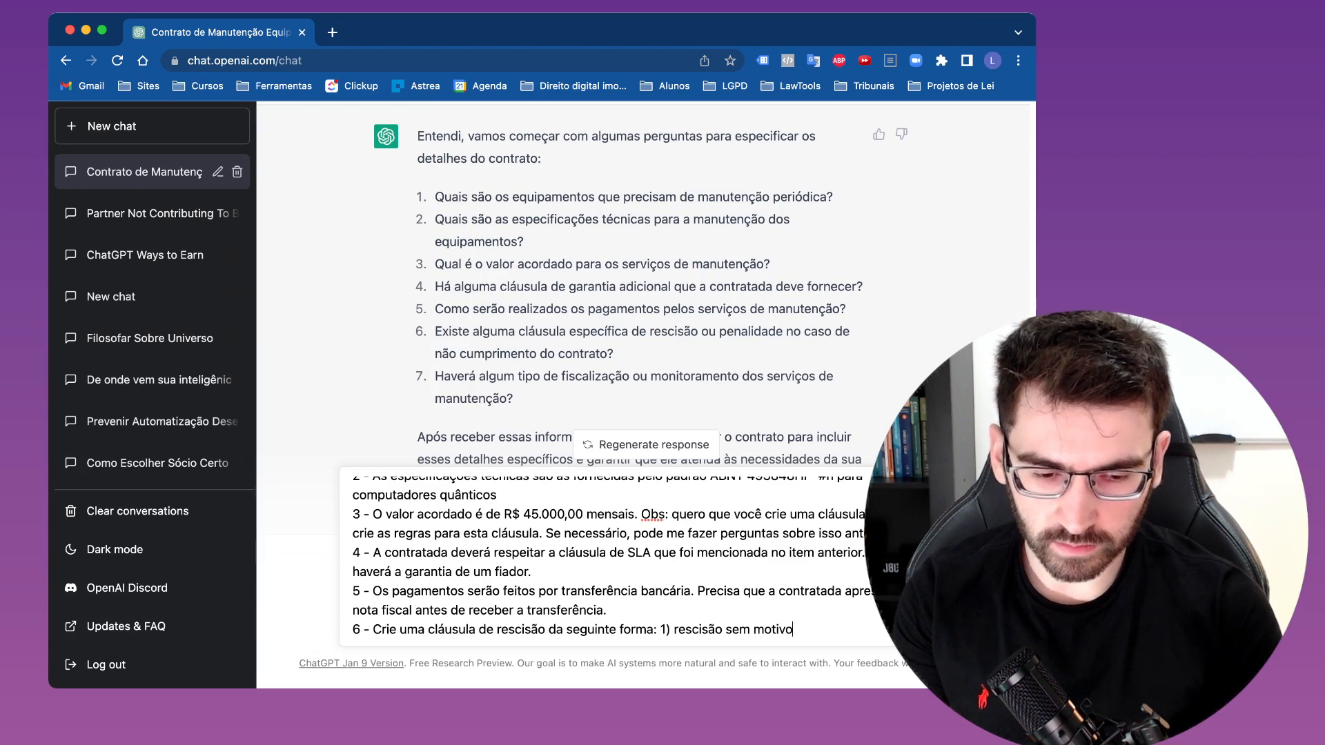
key(BackSpace)
key(BackSpace)
key(BackSpace)
key(BackSpace)
key(BackSpace)
key(BackSpace)
key(BackSpace)
key(BackSpace)
key(BackSpace)
key(BackSpace)
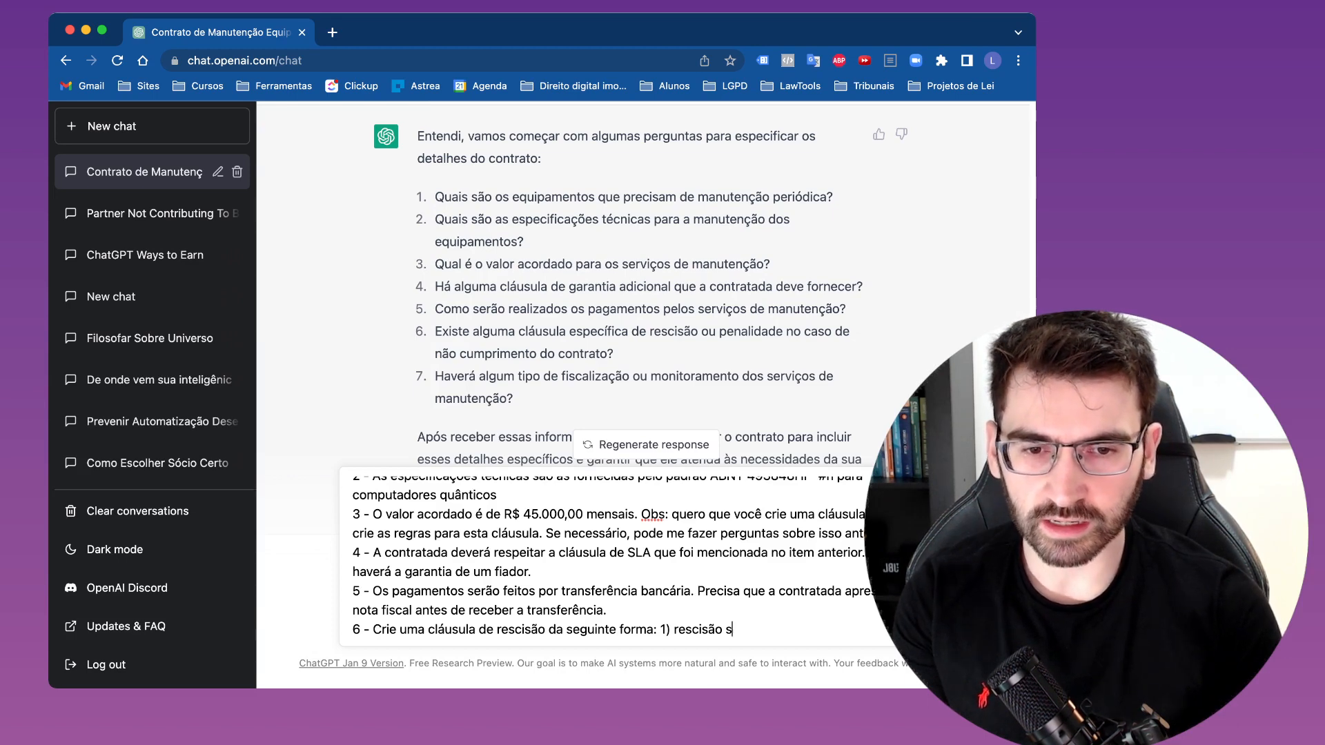
- Finish the sixth answer's termination cases with "injustificada; 2) rescisão por descumprimento contratual"
text(injustific)
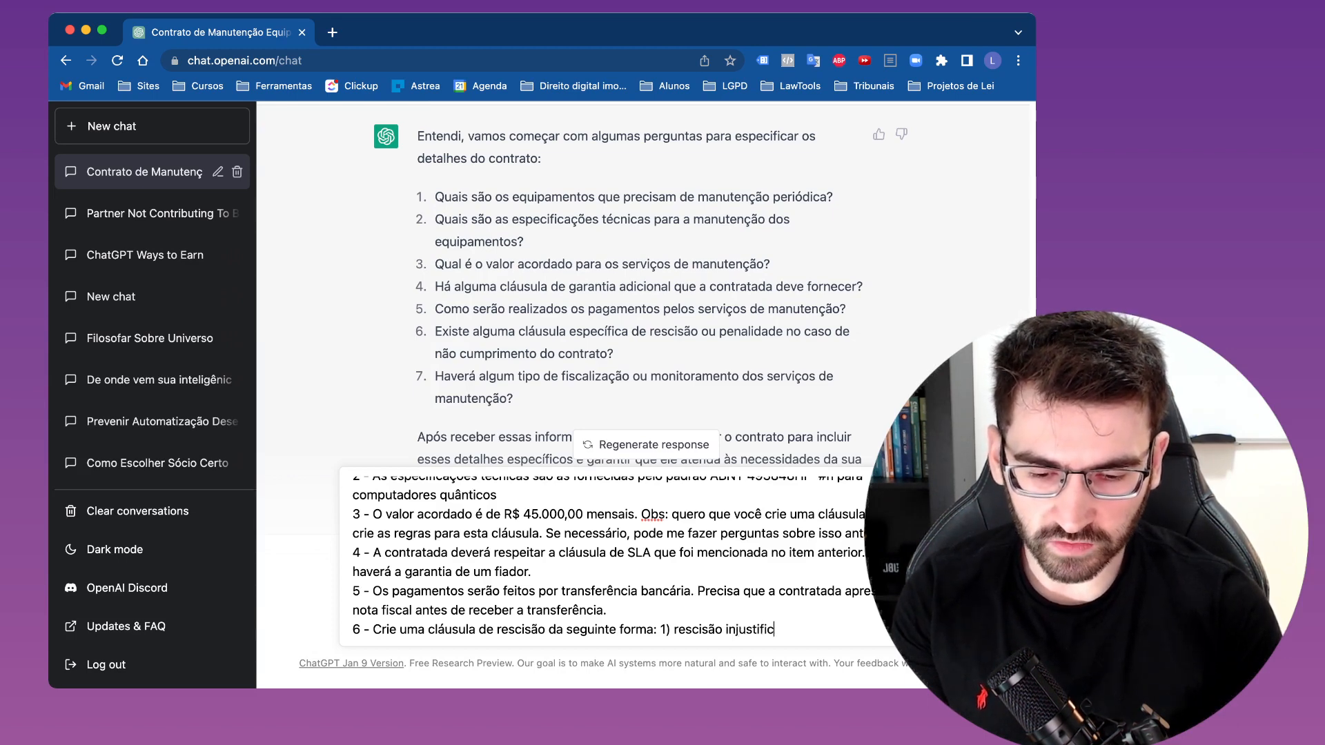
text(ada; 2) rescis)
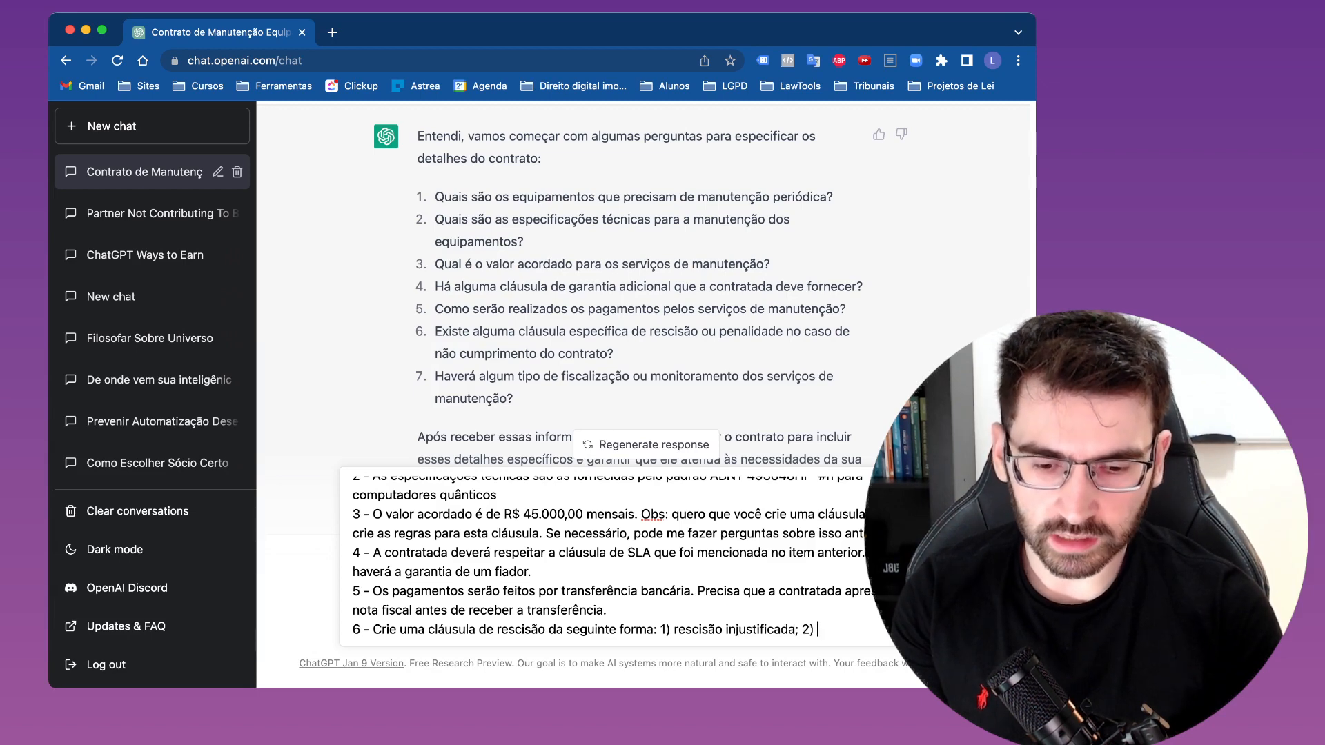
text(ão po)
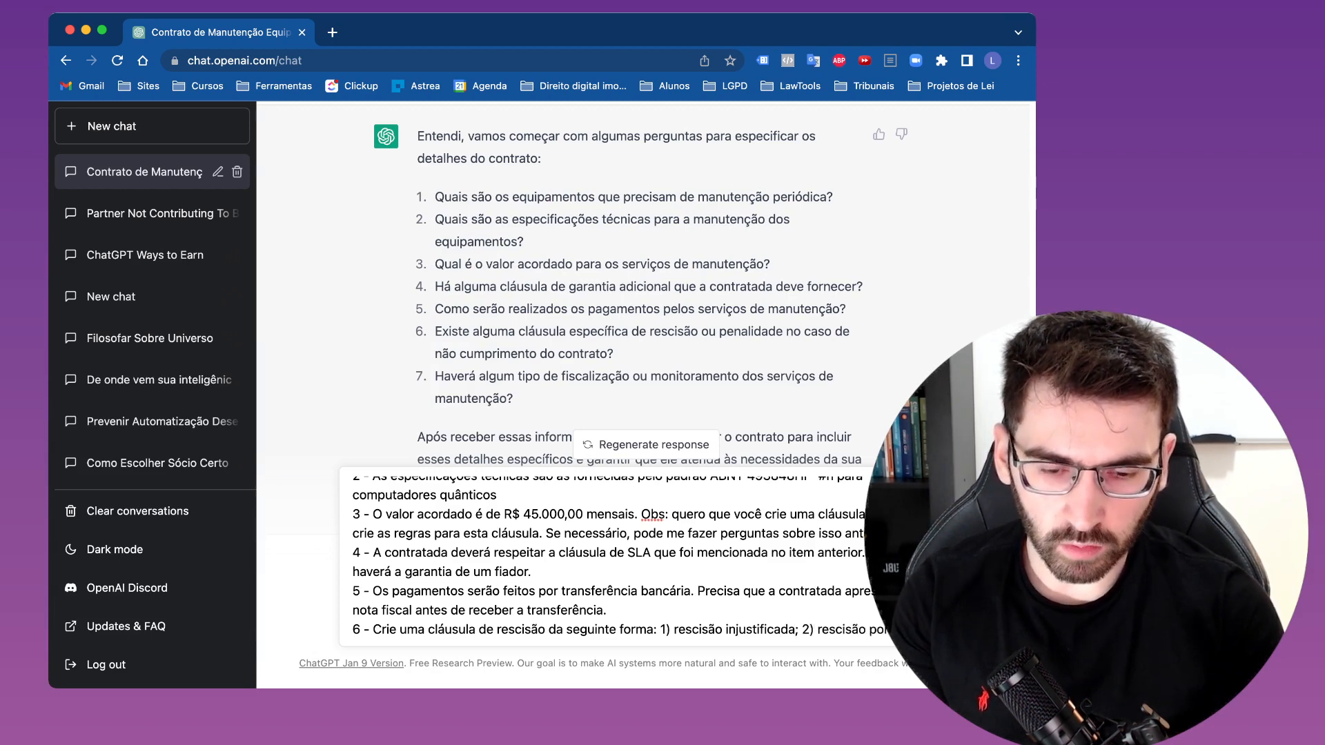
text(r descumprimento contratual)
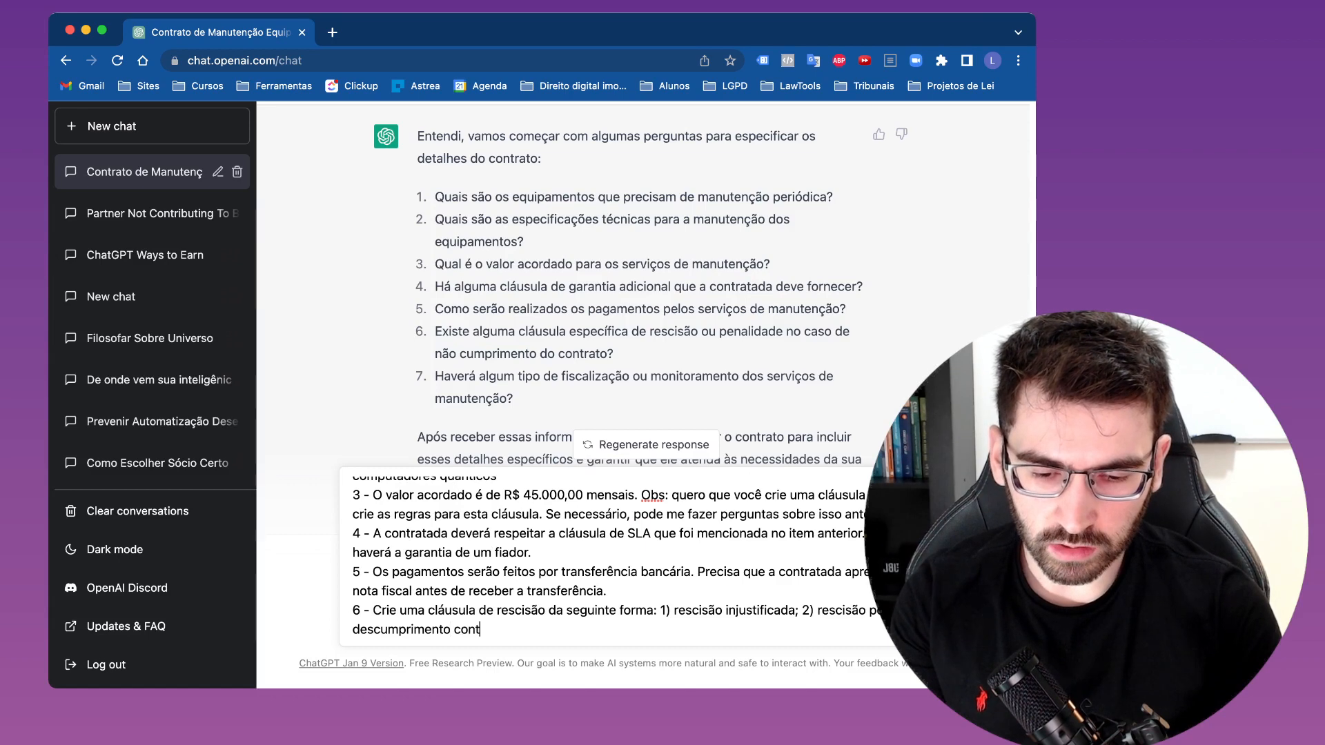
- Add "7 - Sim. Haverá fiscalização. Mas eu quero que você sugira a redação desta cláusula." on a new line and send the message
key(shift+Return)
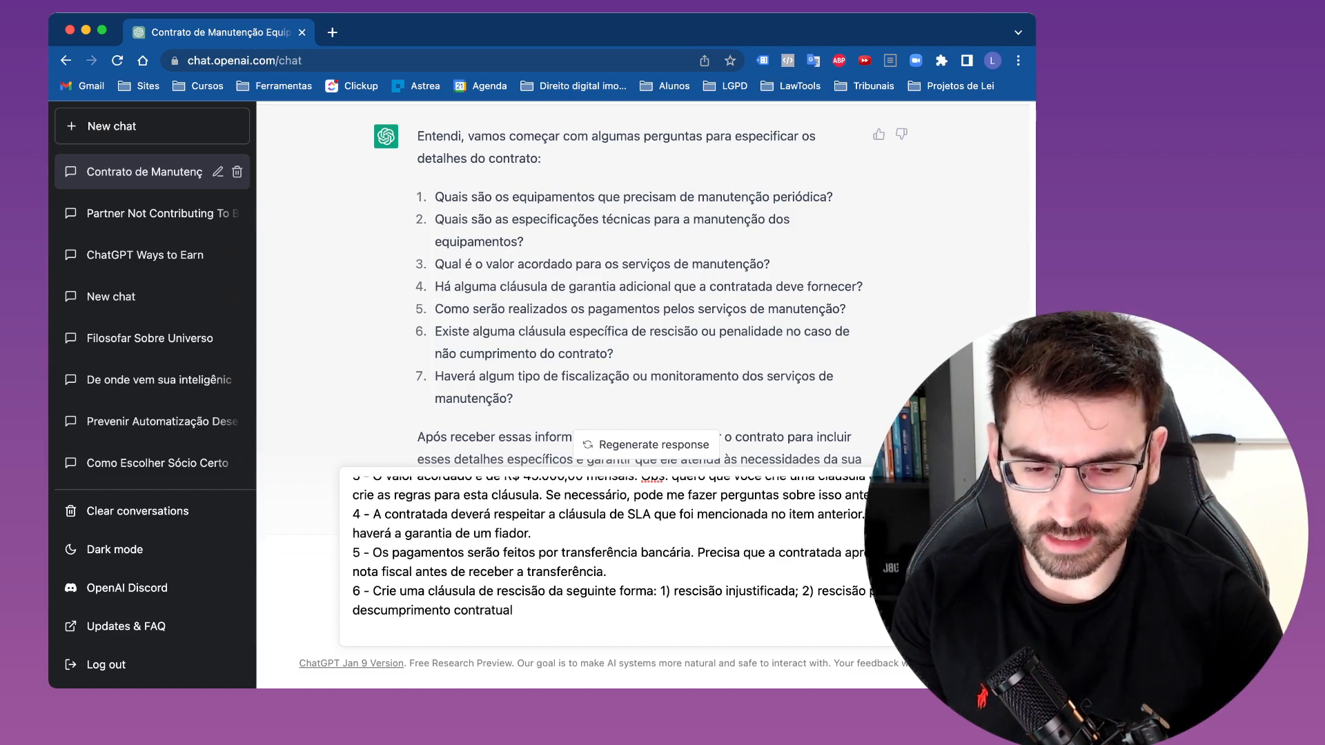
text(7 -)
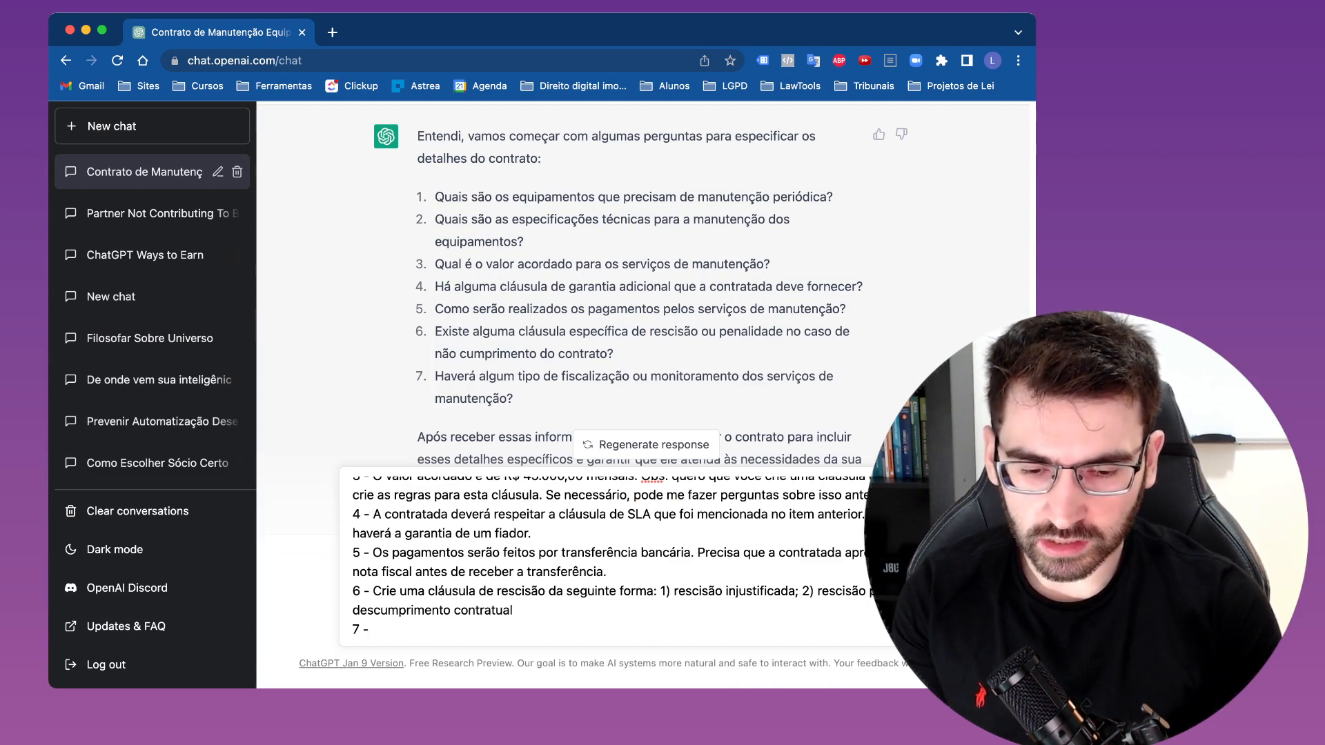
text(Sim. H)
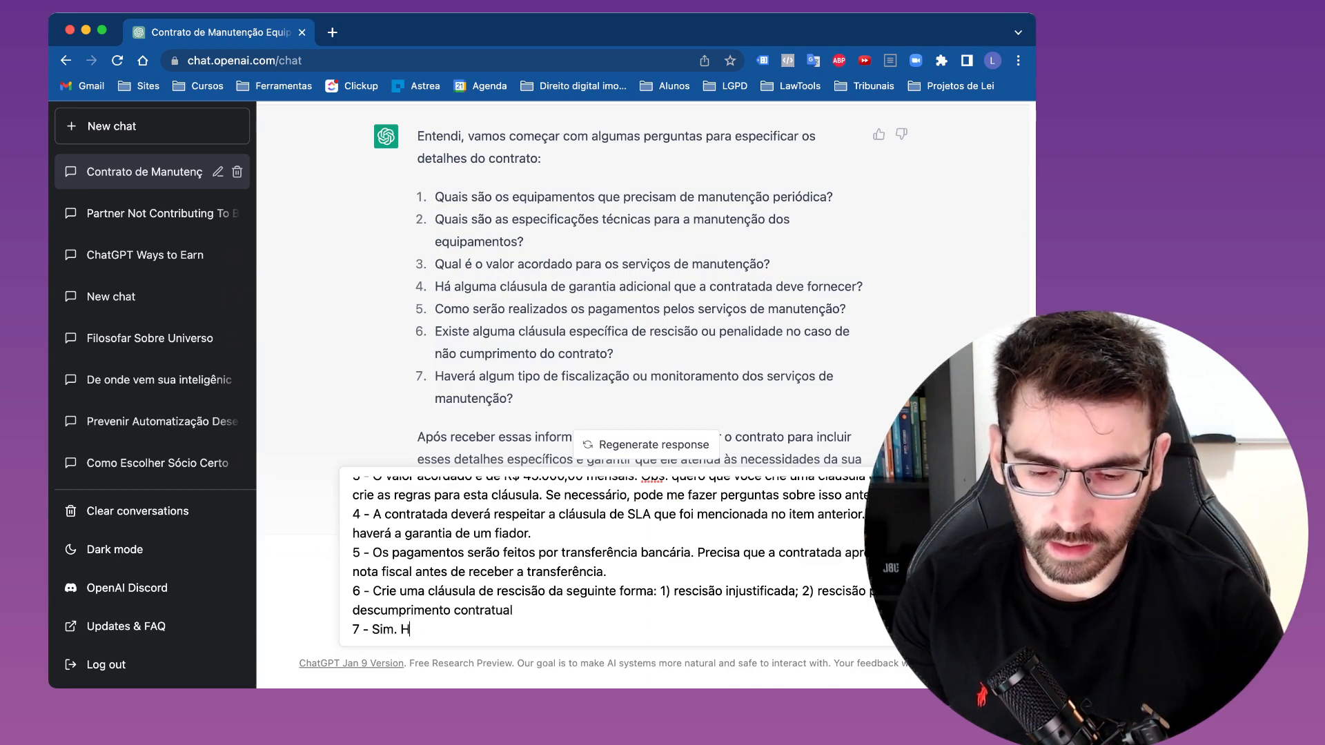
text(averá fiscaliza)
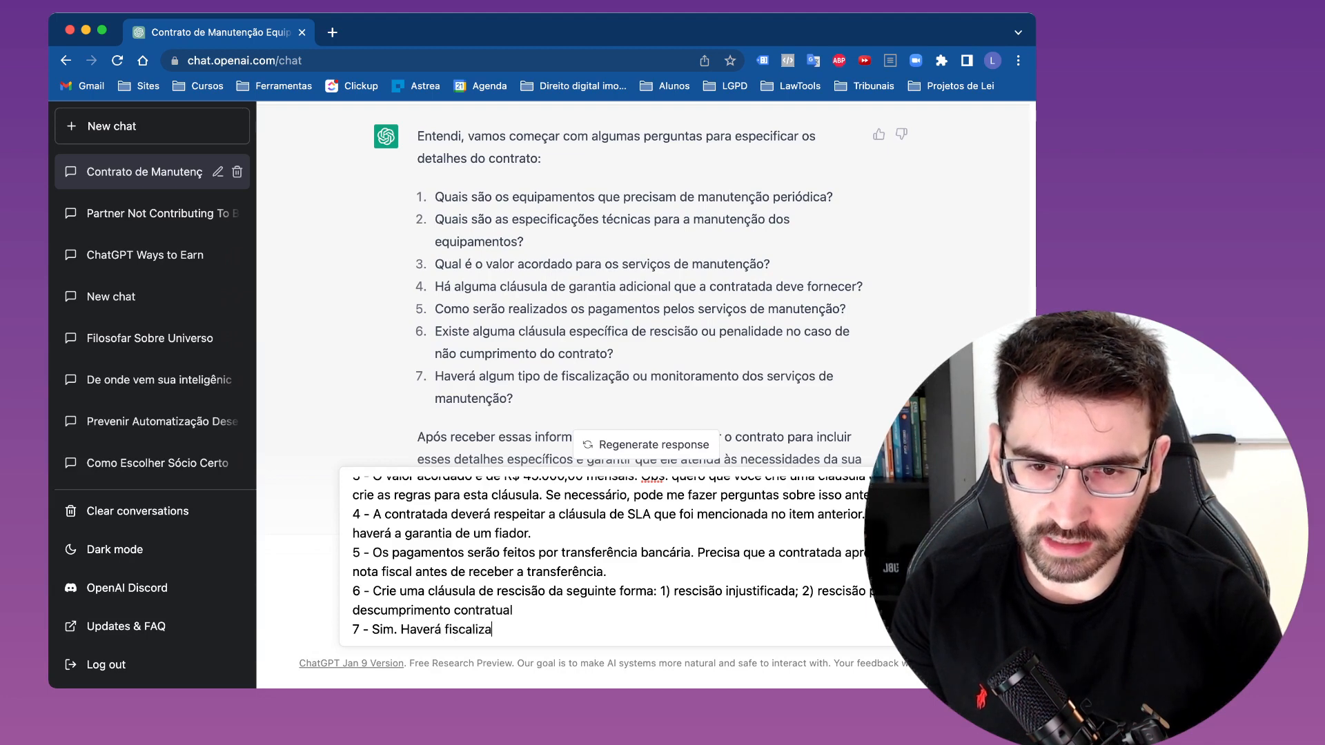
text(ção. Mas)
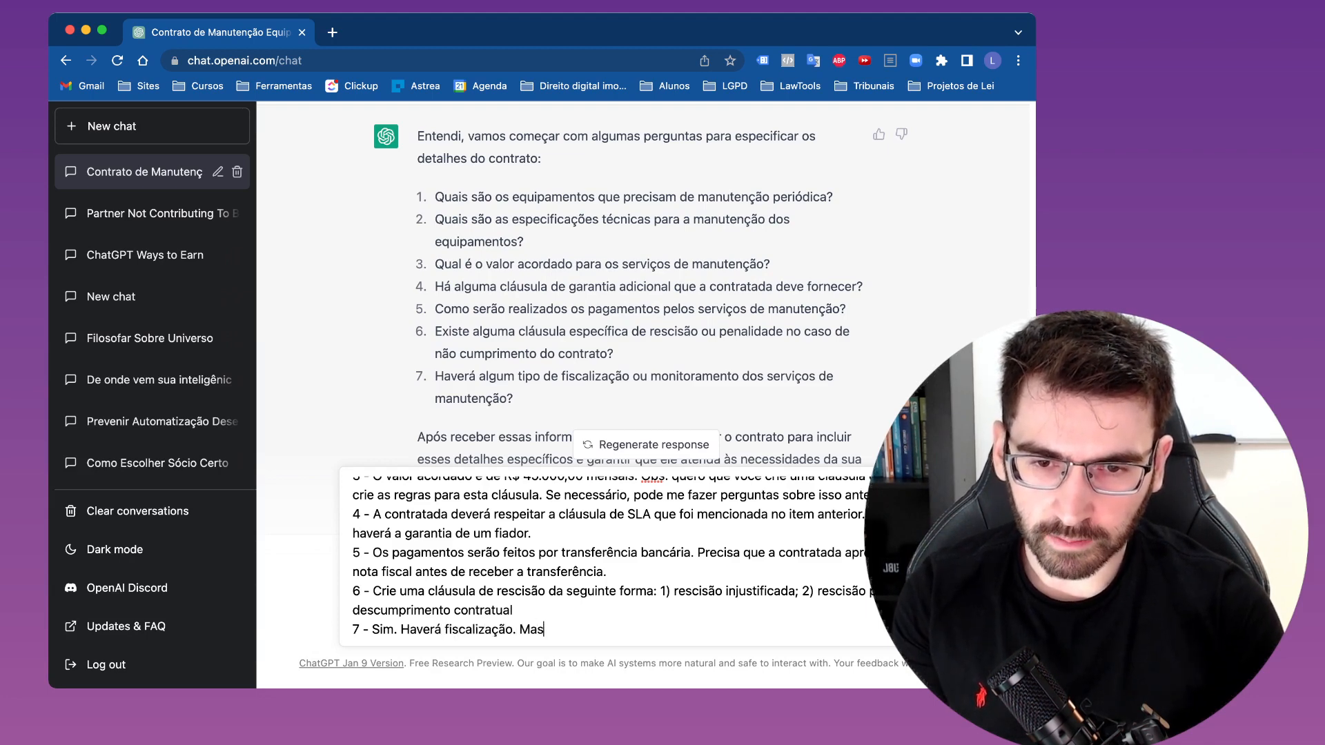
text( eu quero que voc)
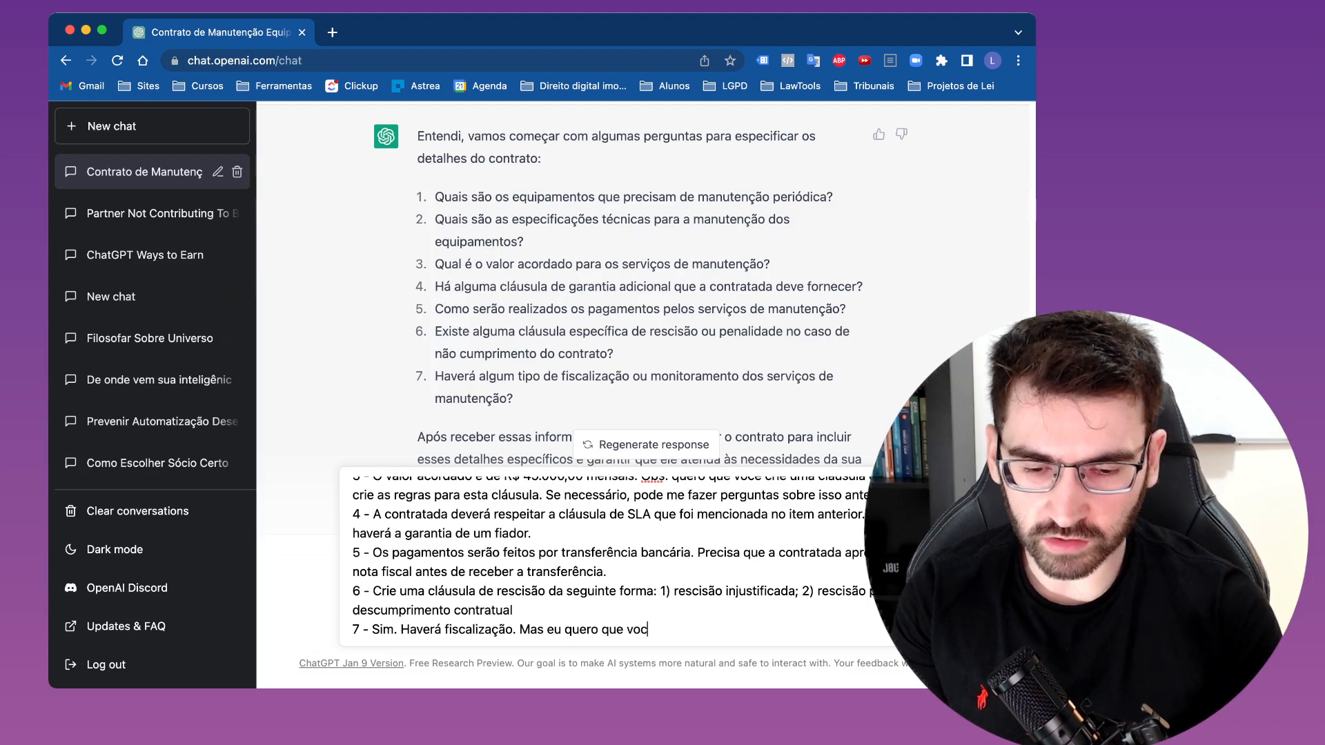
text(ê sugira a reda)
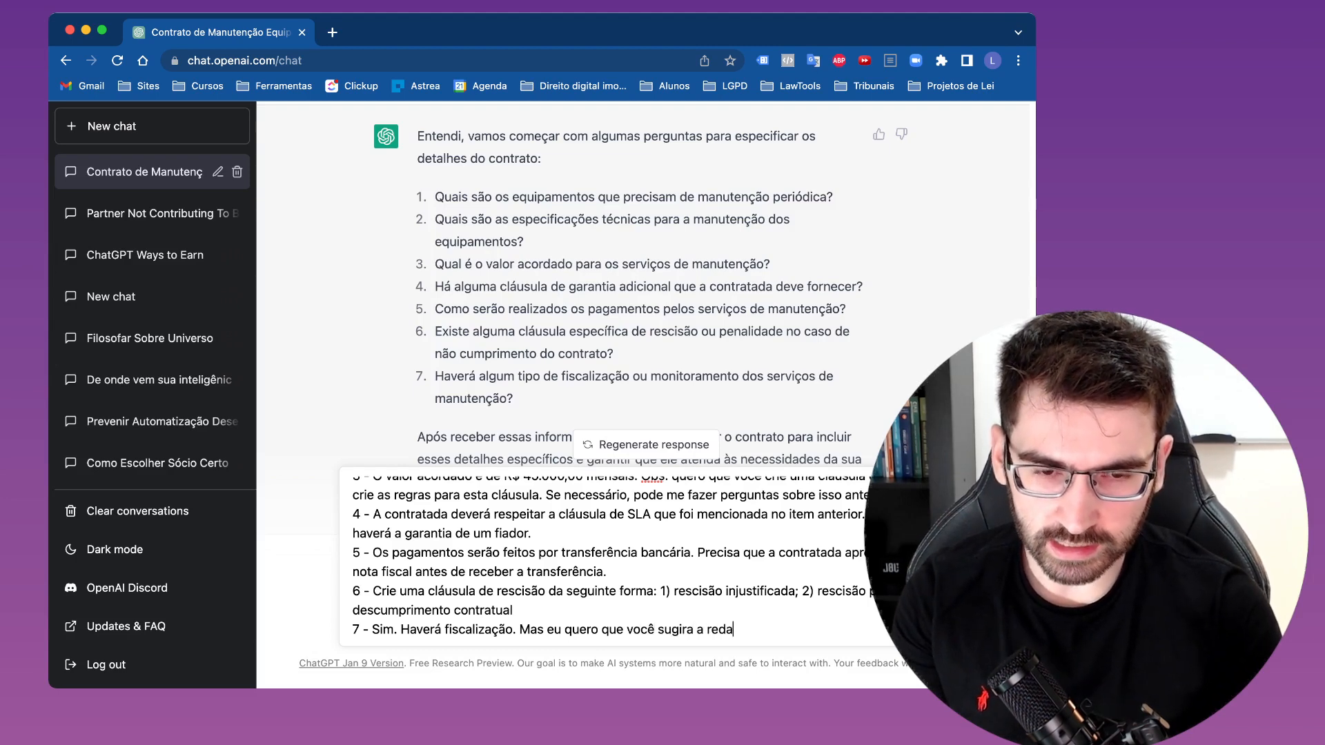
text(ção desta clá)
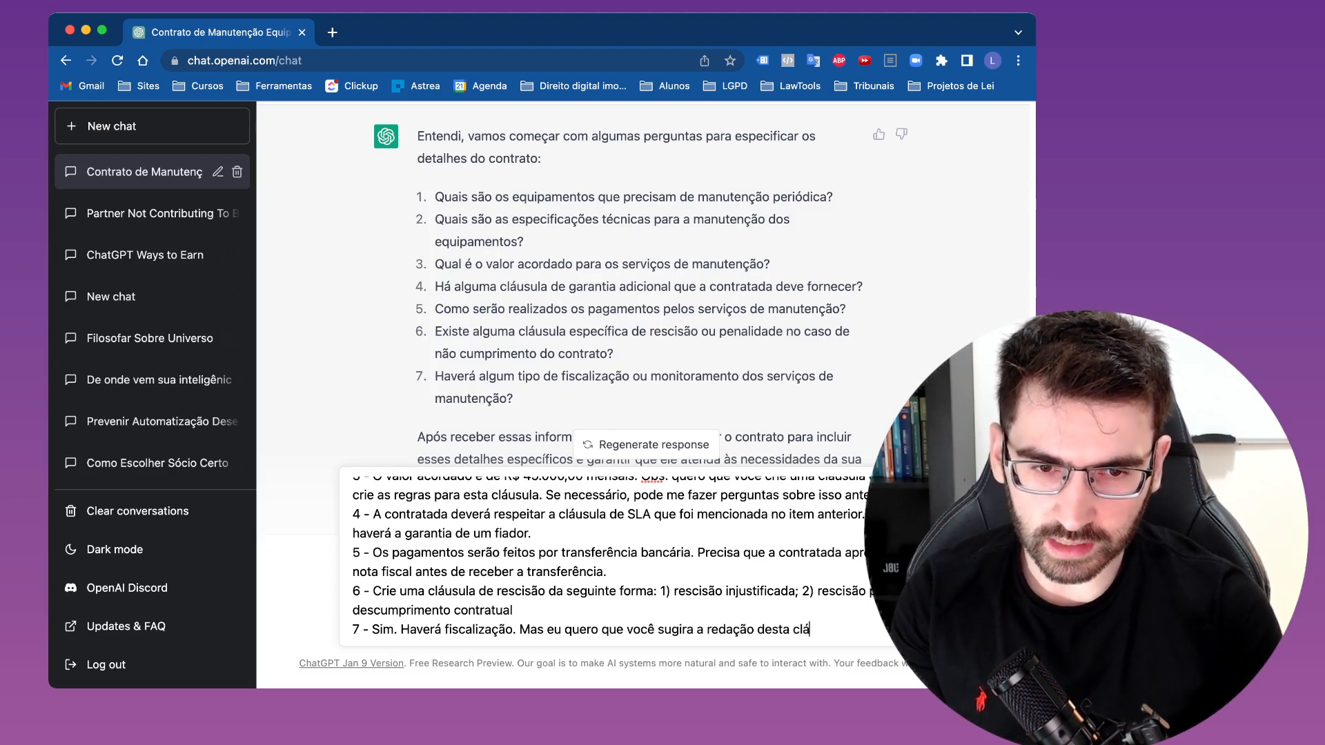
text(usil)
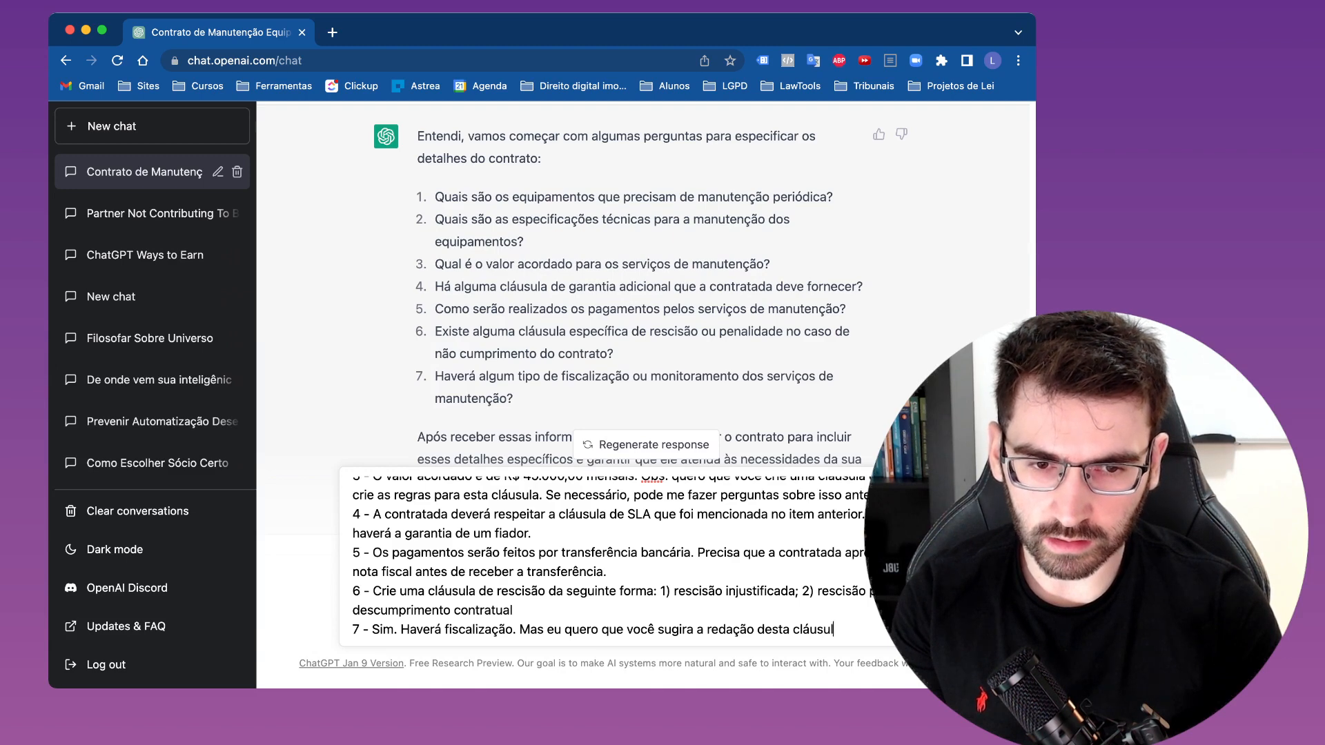
text(a.)
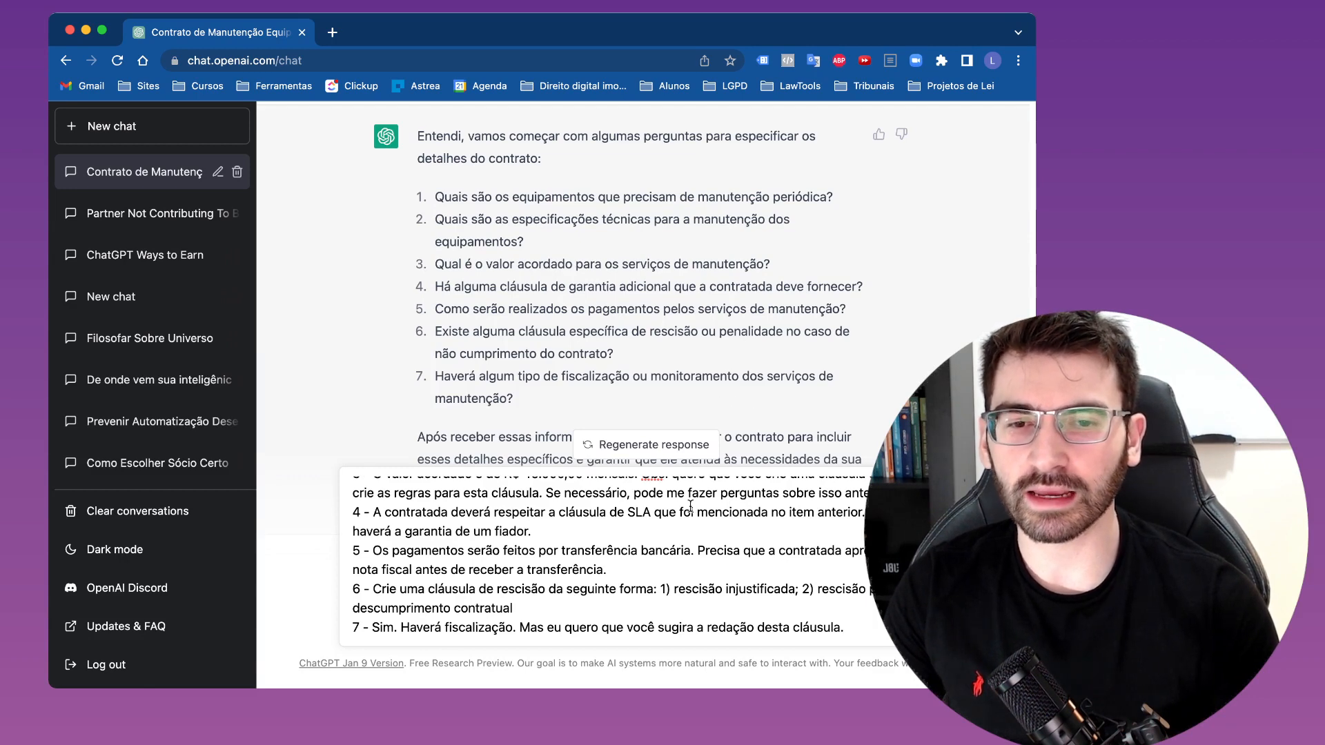
key(Return)
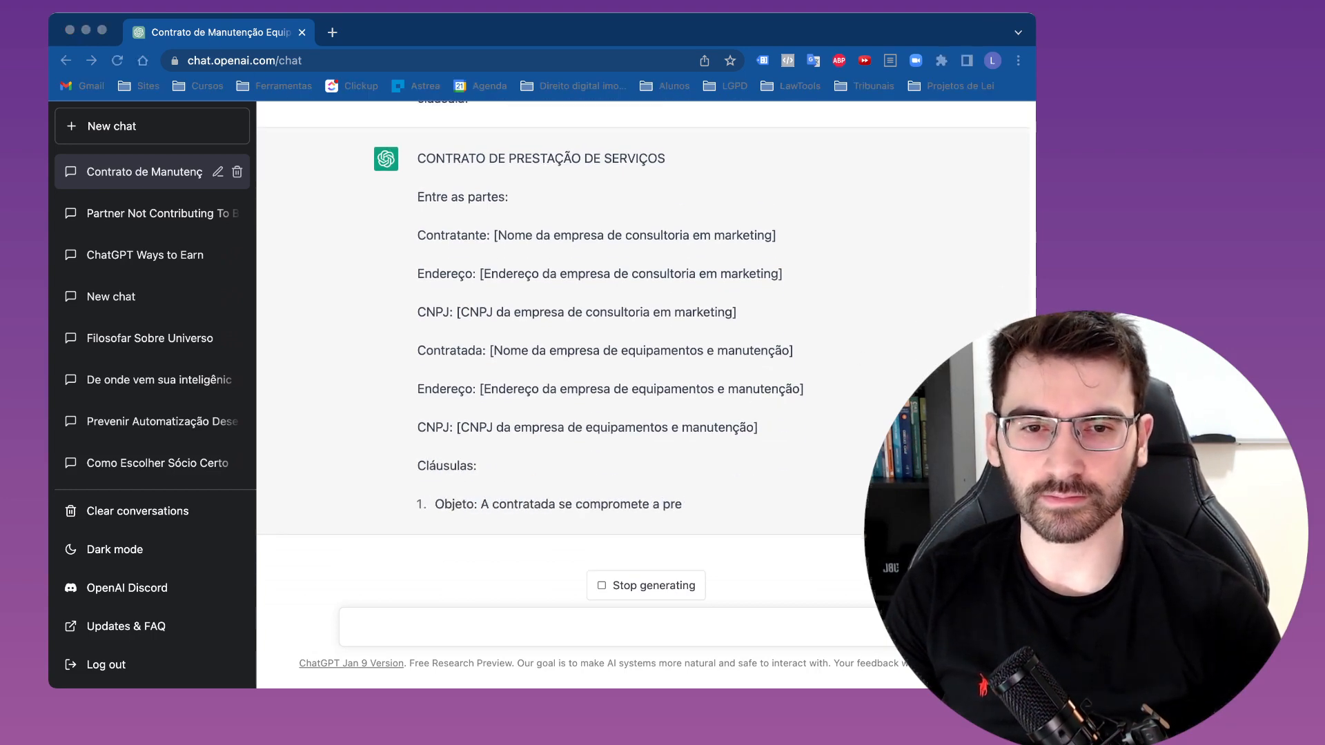
- Highlight the sentence about the guarantor ("fiador") in the Garantia clause of the reformulated contract
click(828, 563)
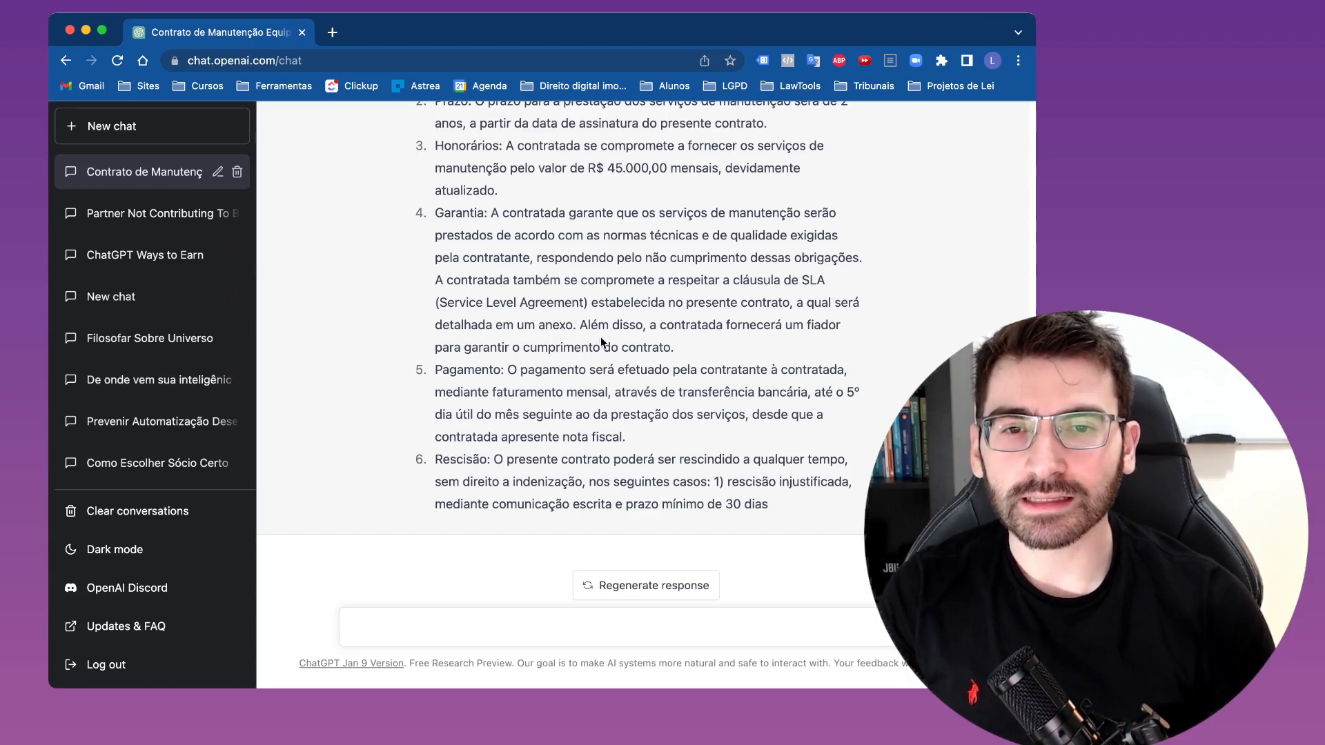
drag(580, 329, 706, 346)
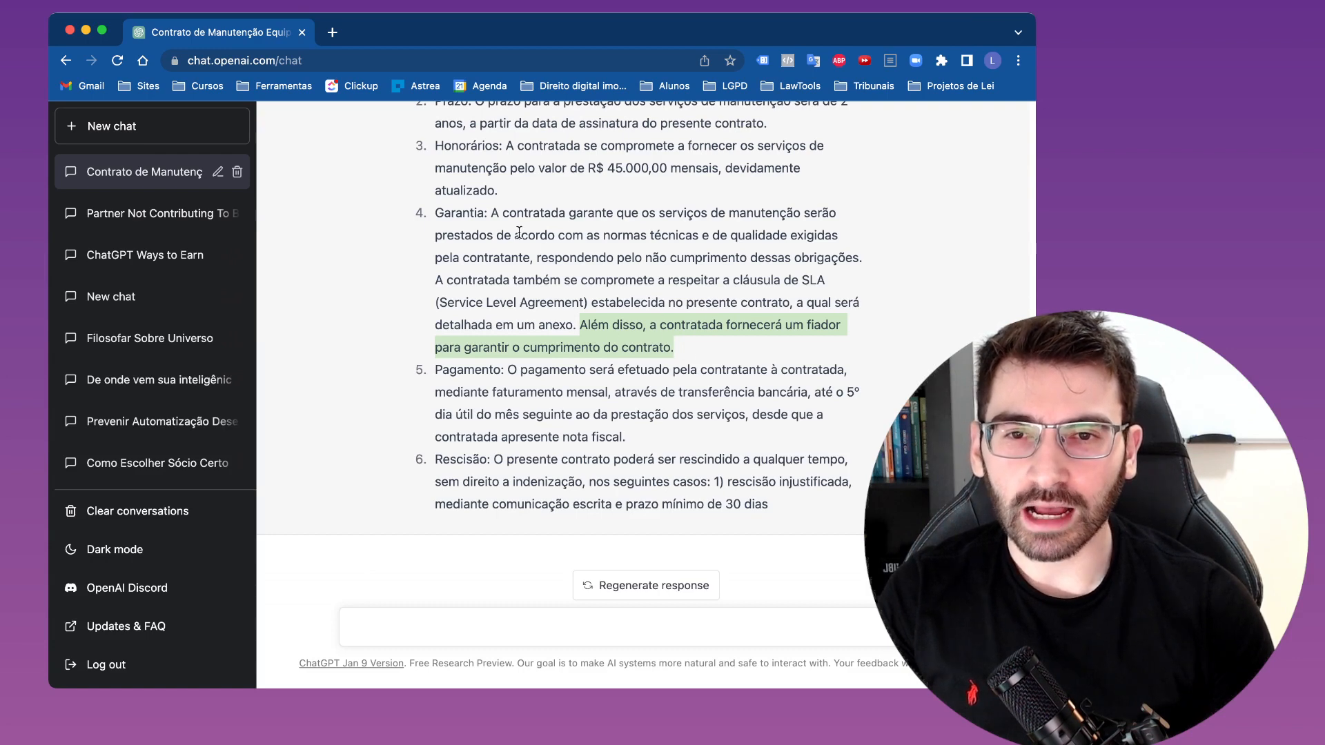
- Highlight the text of the Garantia clause, narrowing the highlight to its closing sentence about the guarantor ("fiador")
drag(486, 218, 687, 360)
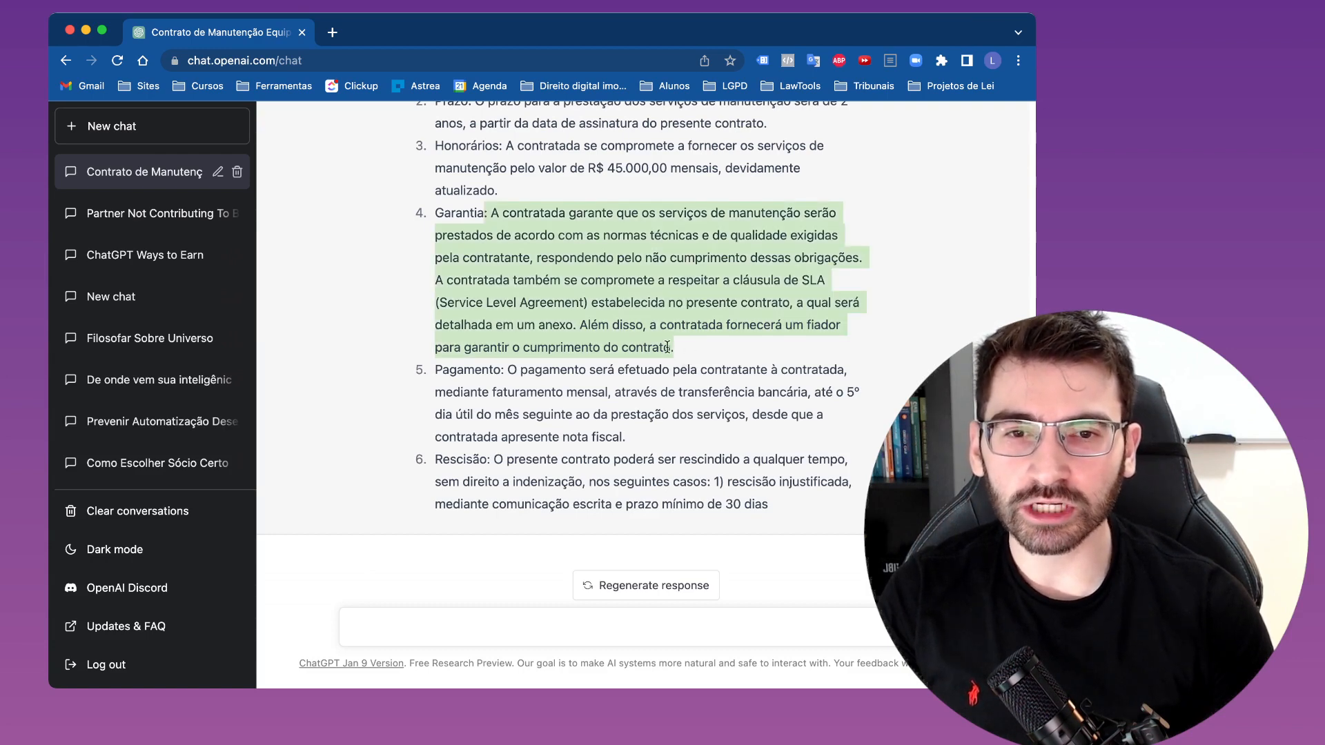
click(667, 346)
drag(578, 328, 689, 355)
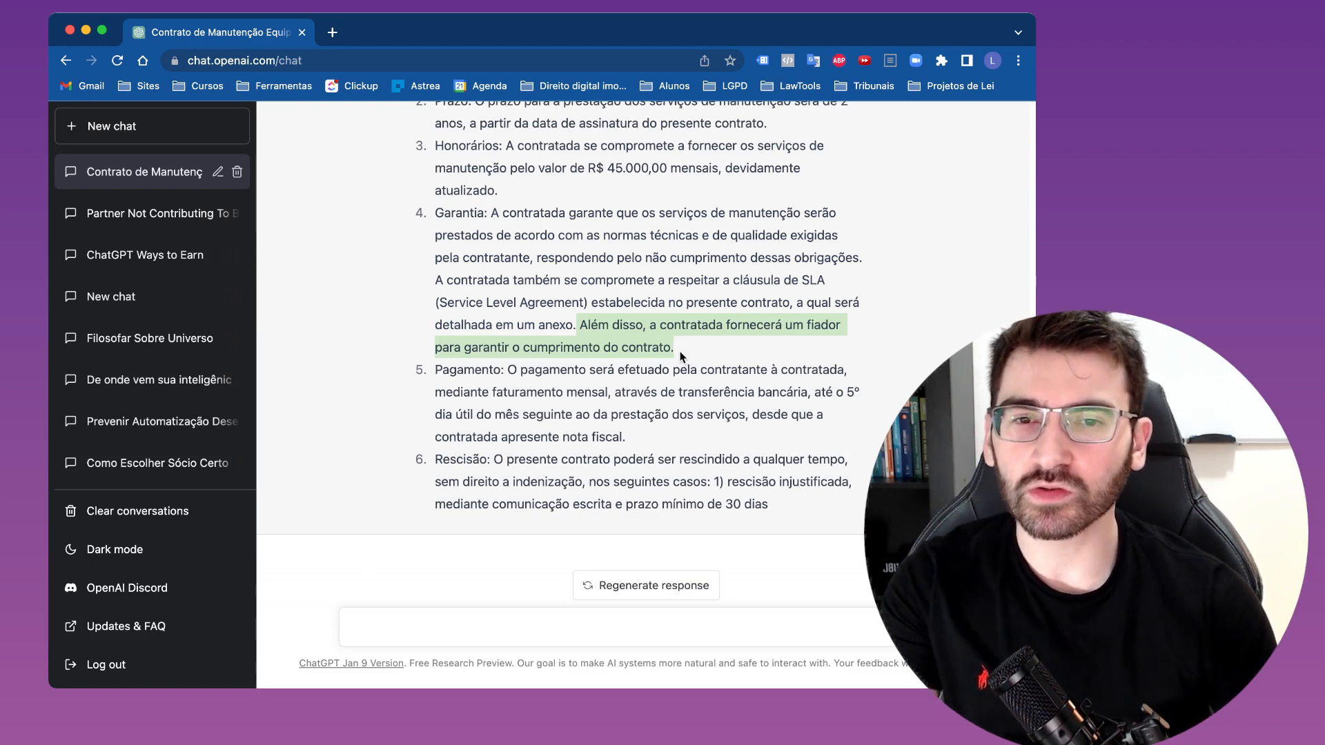
click(686, 349)
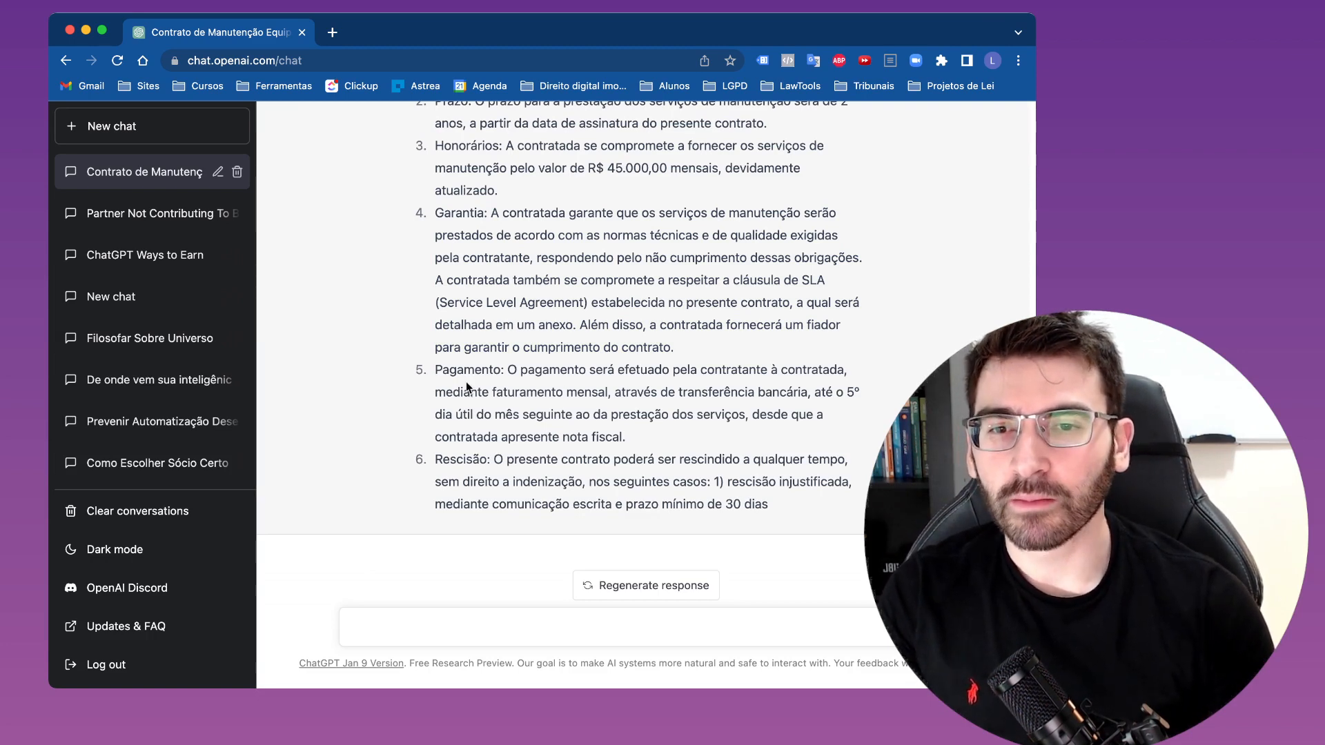
- Highlight the opening and the invoice condition of the Pagamento clause, and the text of the Rescisão clause below it
drag(509, 373, 680, 372)
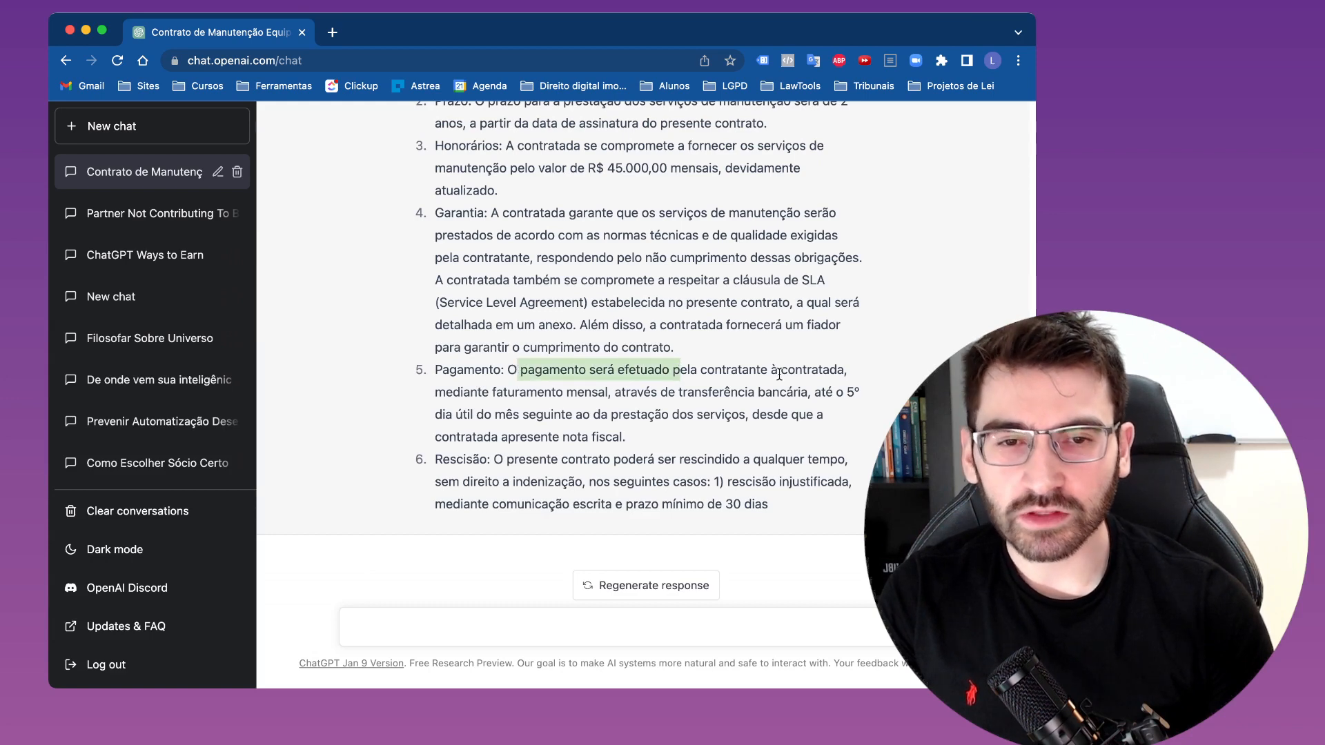
click(807, 374)
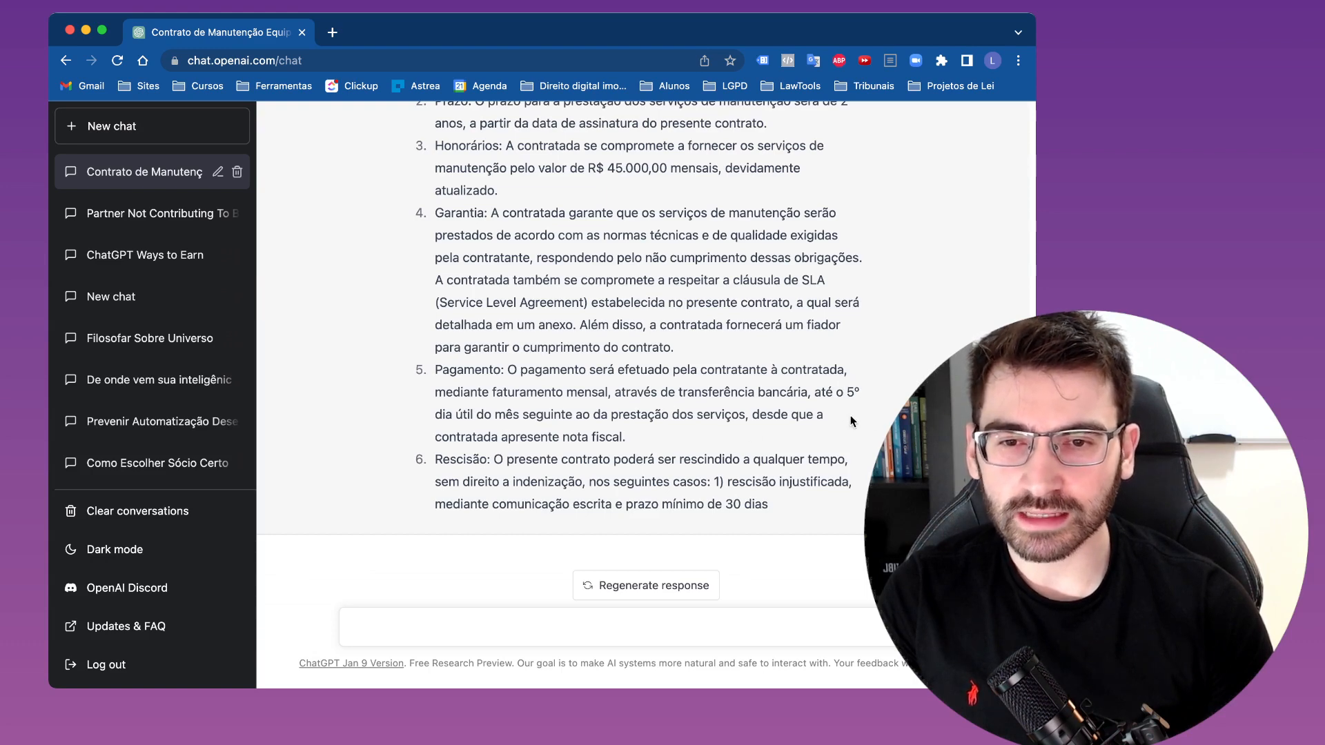
drag(503, 439, 635, 440)
click(636, 440)
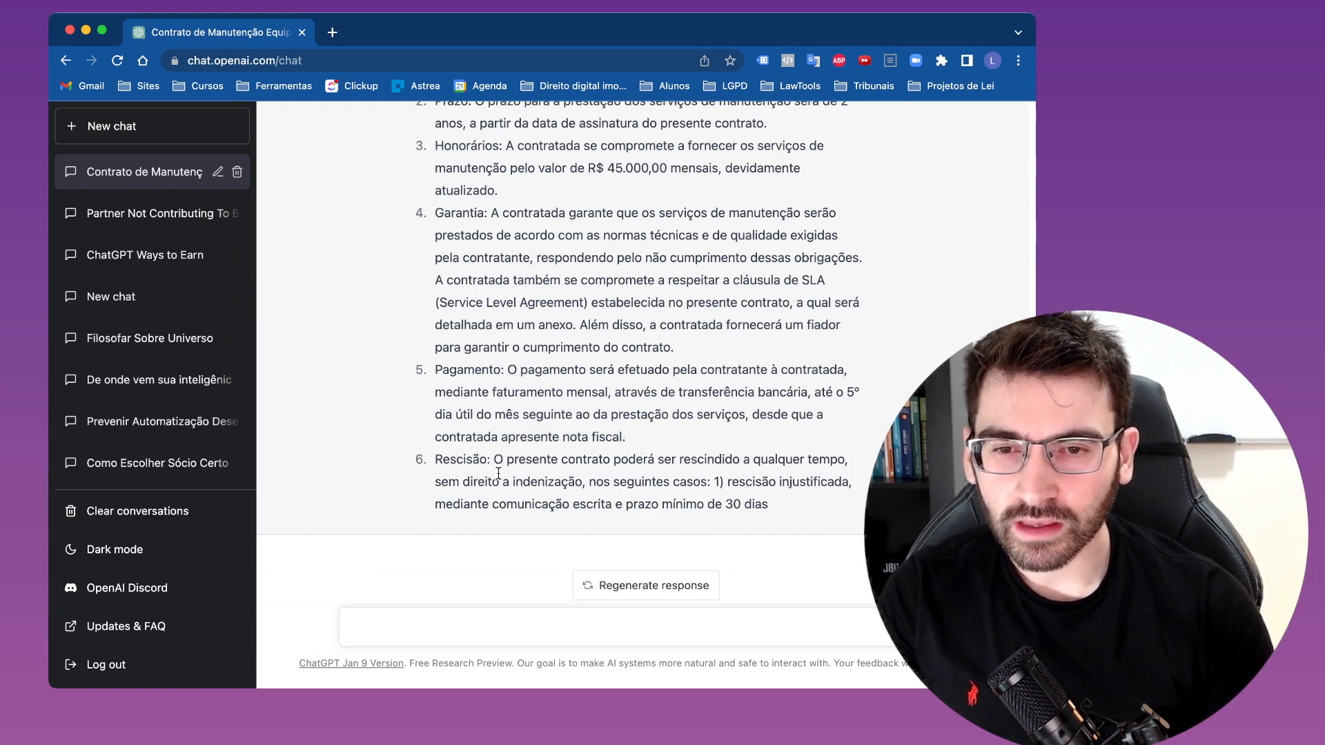
drag(508, 461, 771, 509)
click(772, 505)
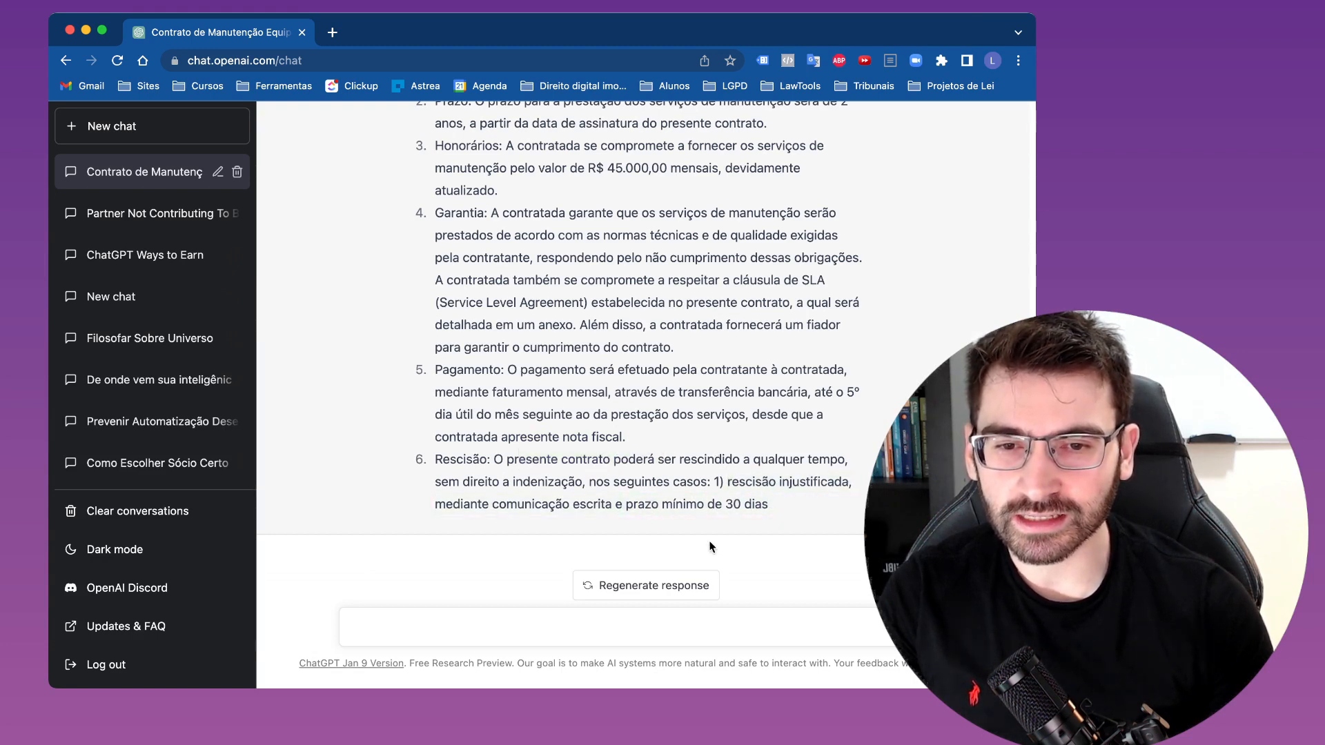
- Send the message "continue" to have the cut-off contract completed from the Rescisão clause onward
click(655, 623)
text(conitu)
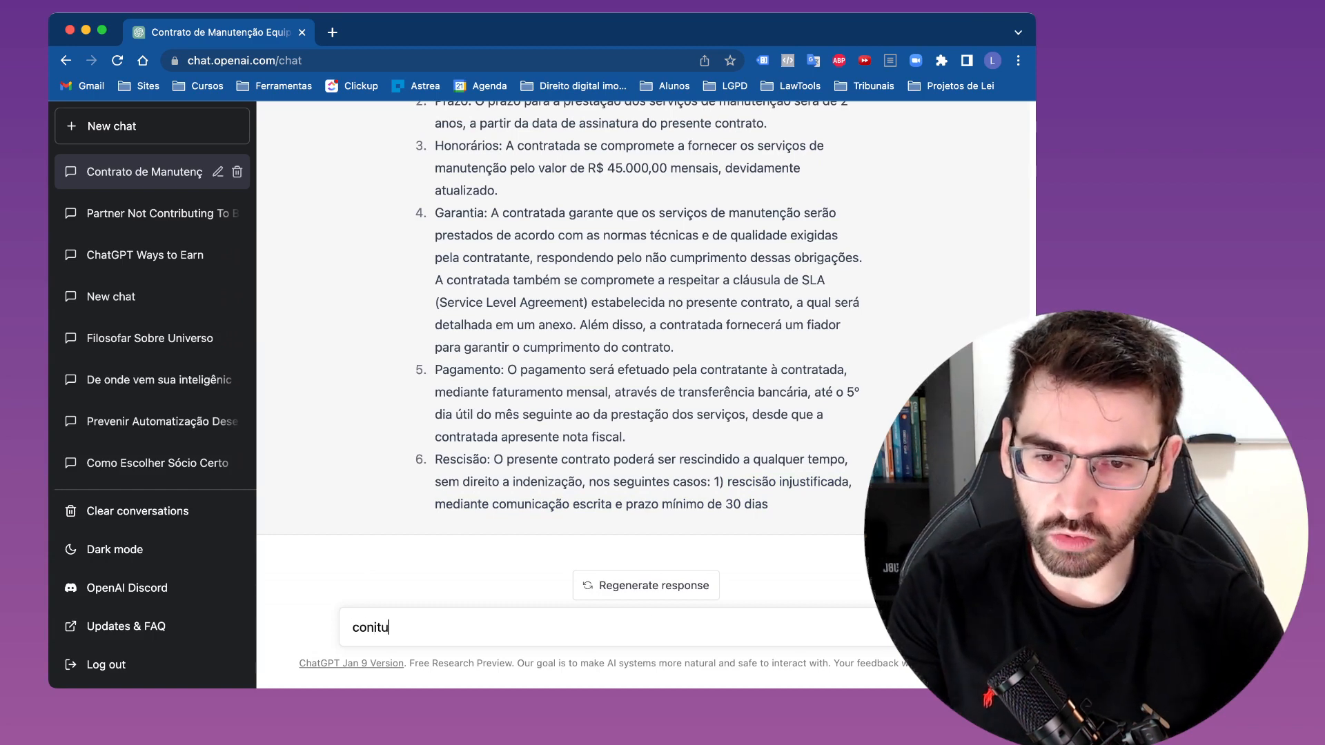
text(e)
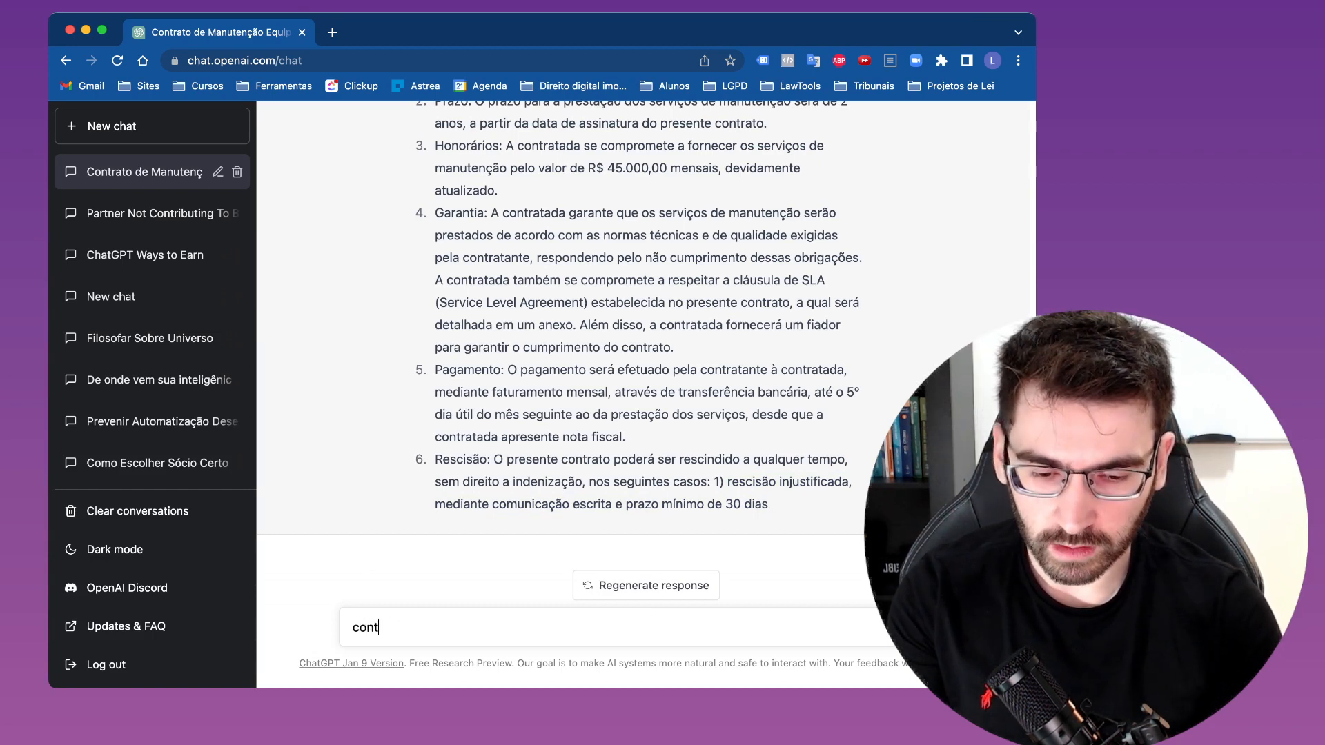
key(Return)
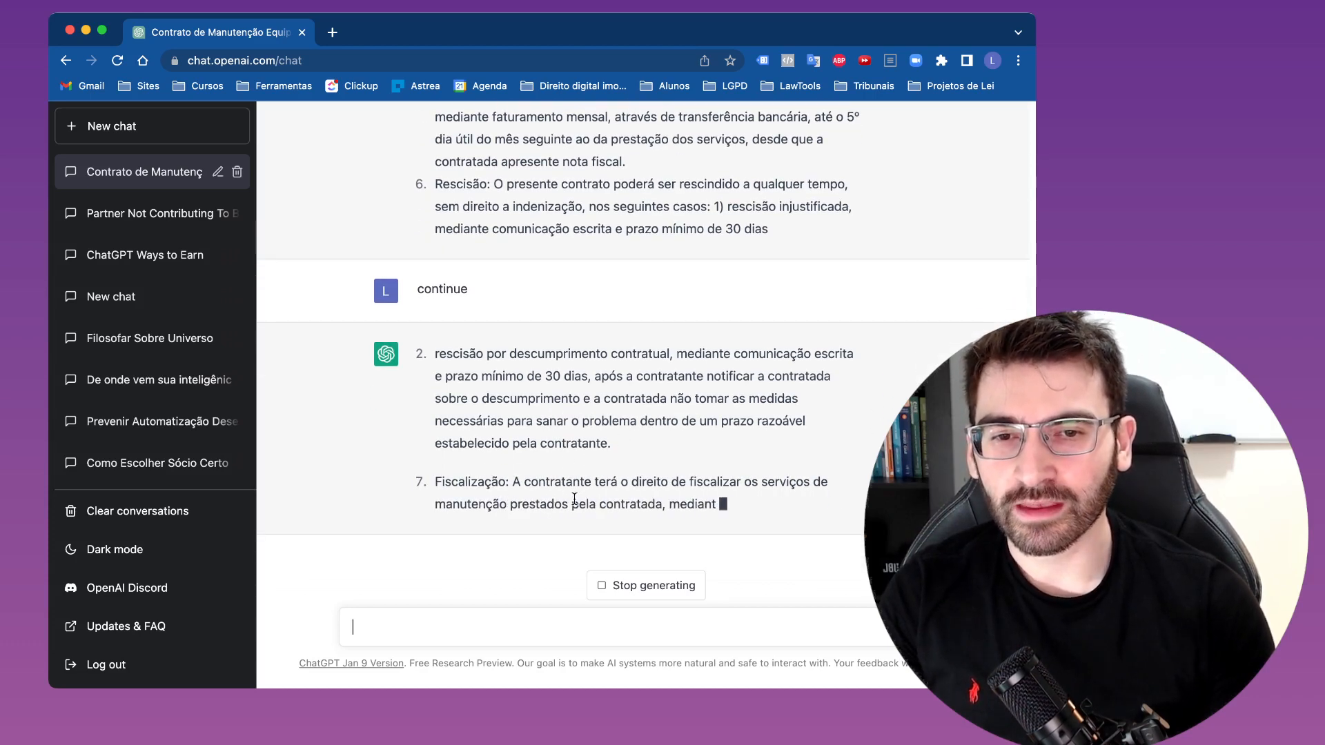
- Review the earlier clauses and highlight the Fiscalização clause's sentences on required documentation and contractual breach
scroll(539, 419, up, 5)
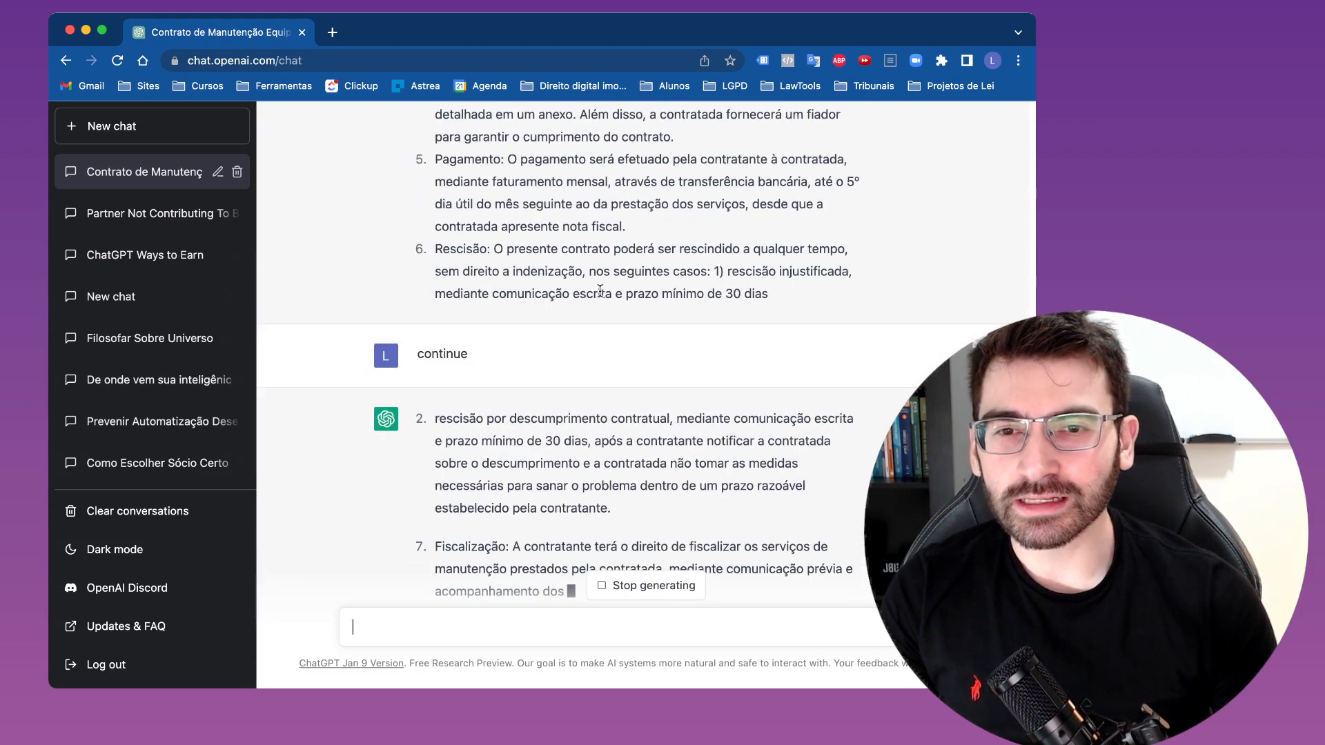
scroll(592, 324, up, 1)
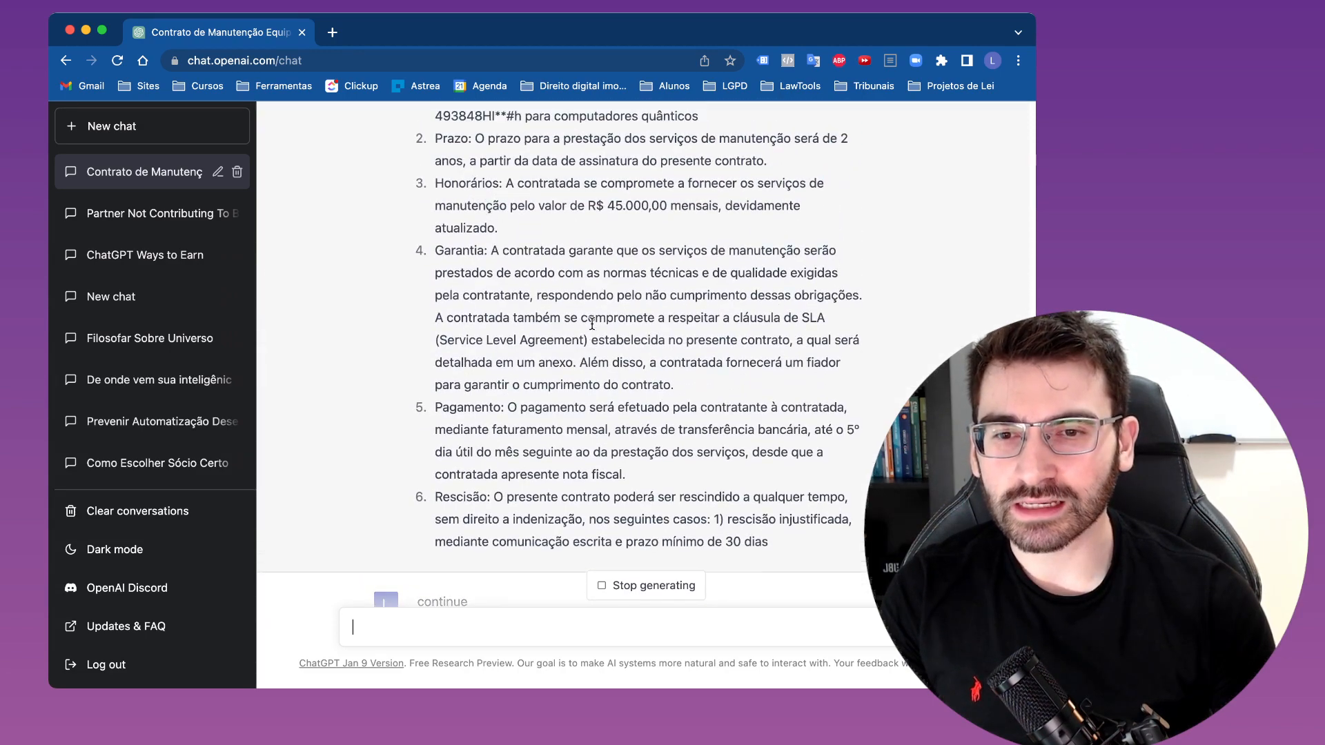
scroll(592, 325, up, 10)
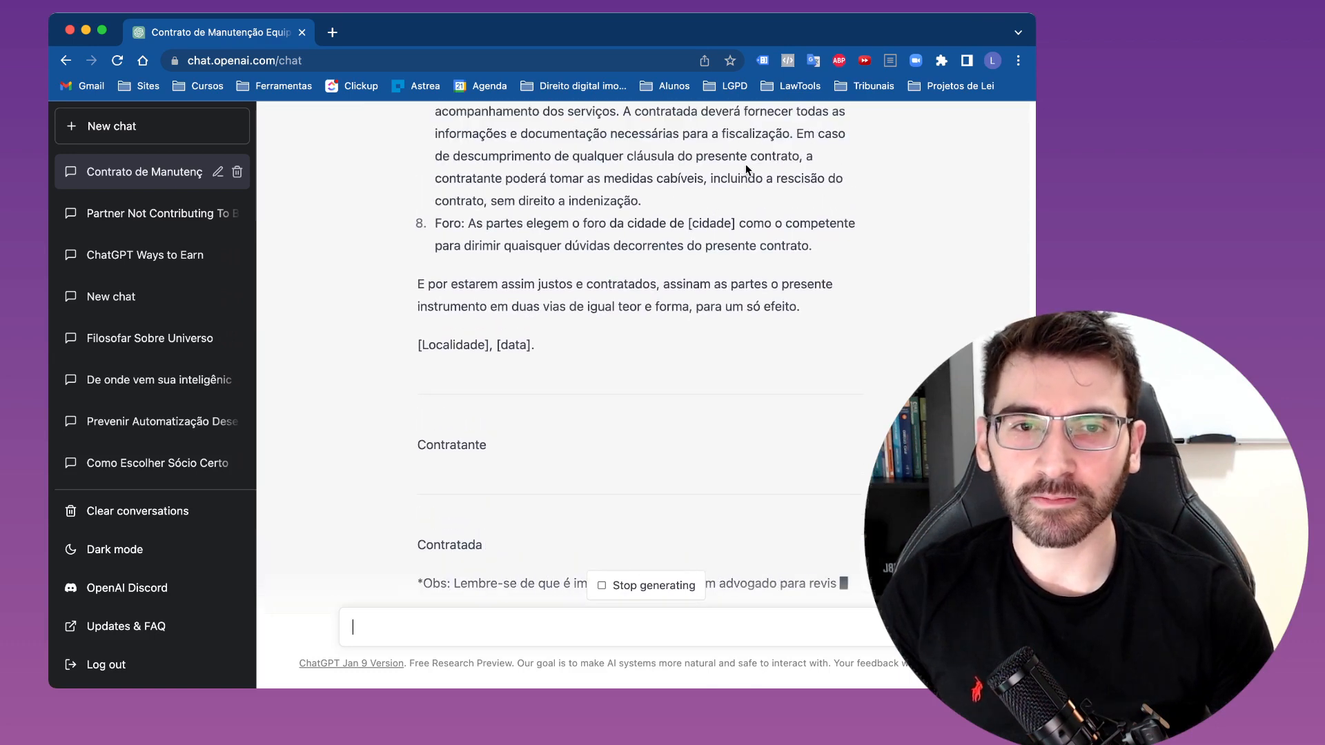
drag(636, 132, 643, 222)
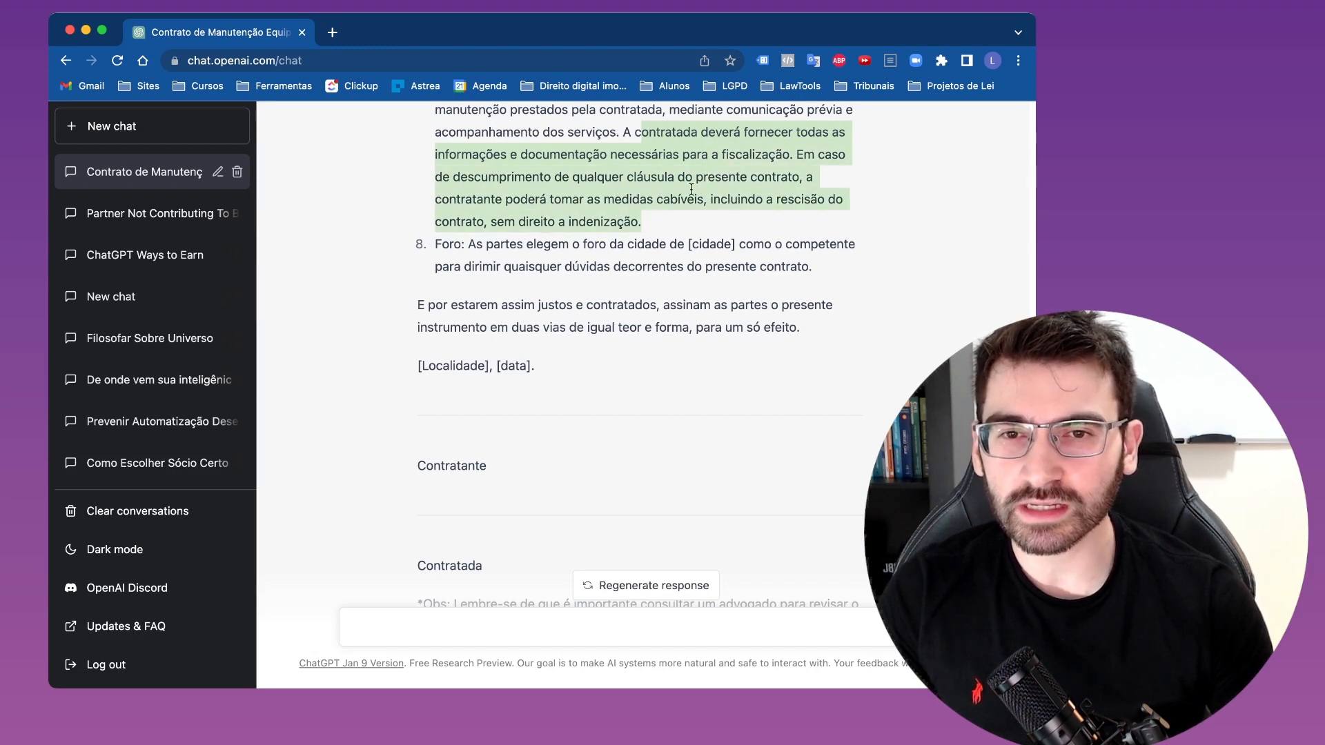
click(662, 213)
scroll(676, 236, up, 2)
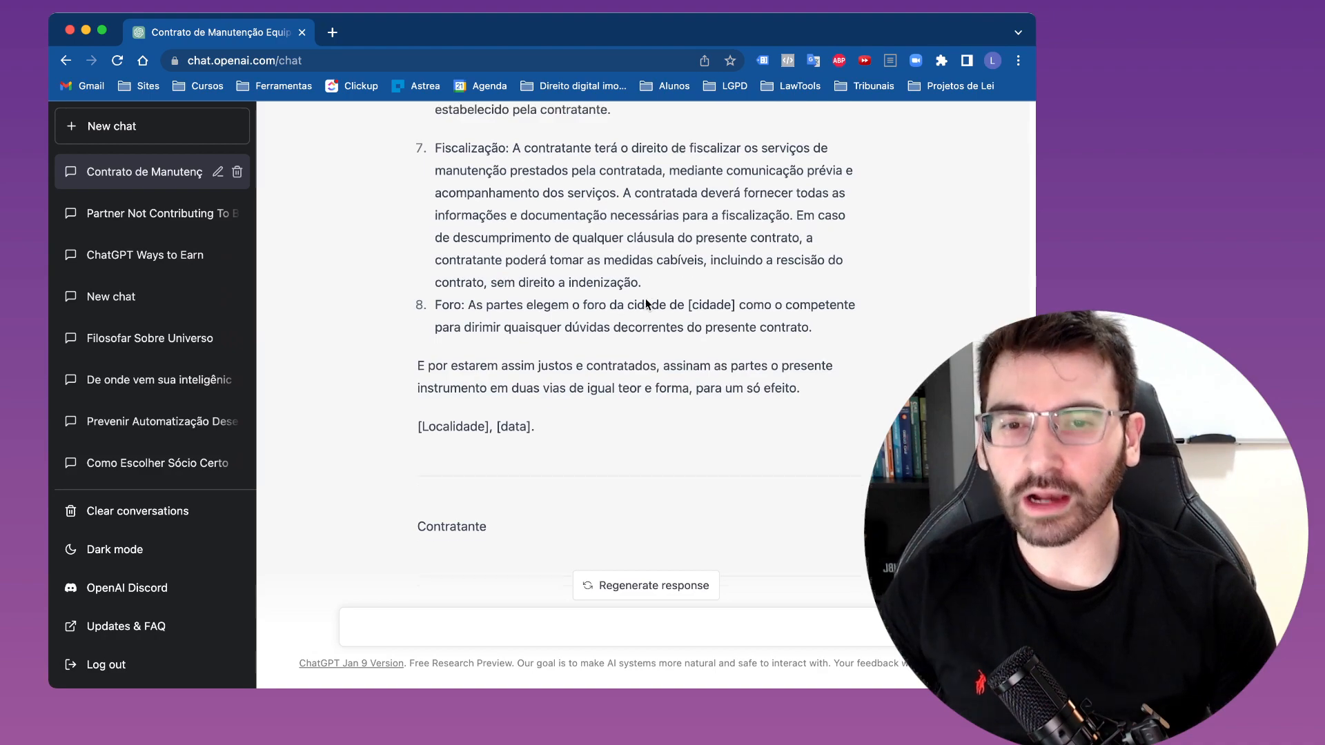
- Read the continued contract through to its end and highlight the closing note about consulting a lawyer before signing
scroll(617, 355, down, 5)
scroll(615, 276, up, 5)
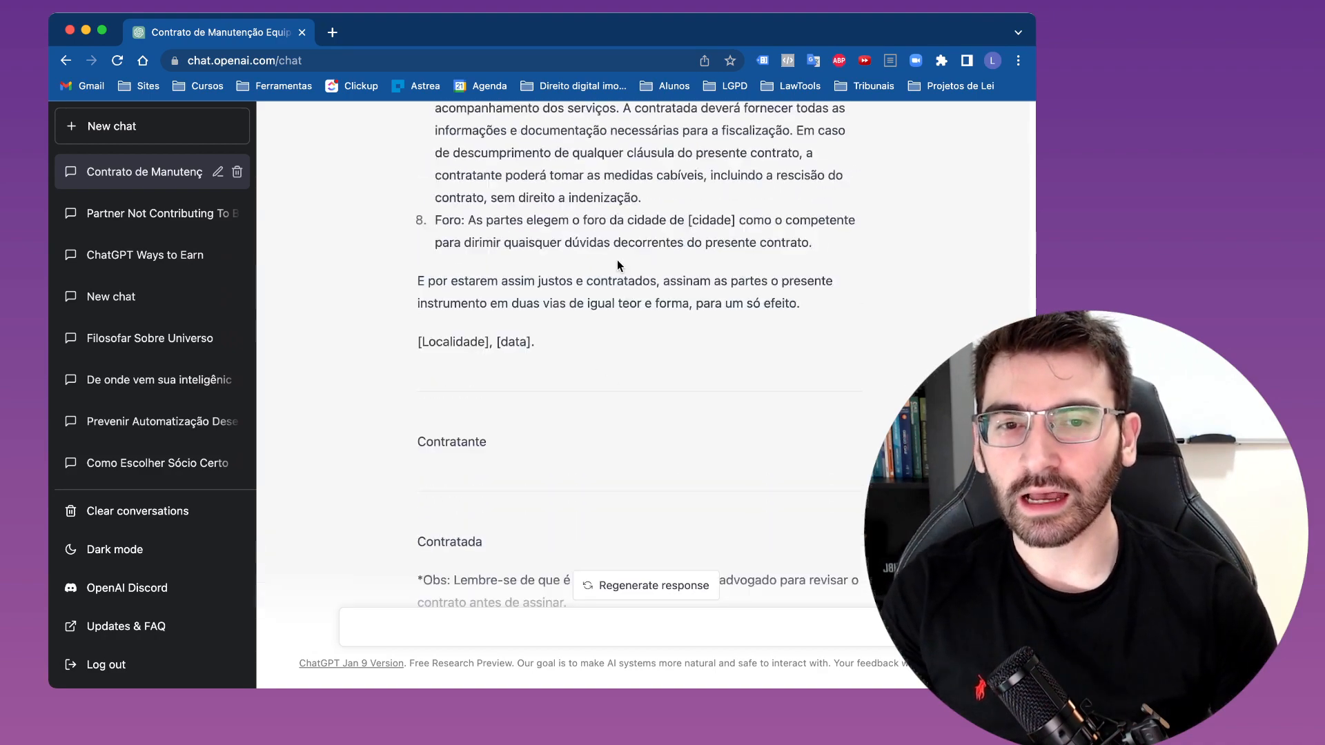
scroll(578, 235, up, 20)
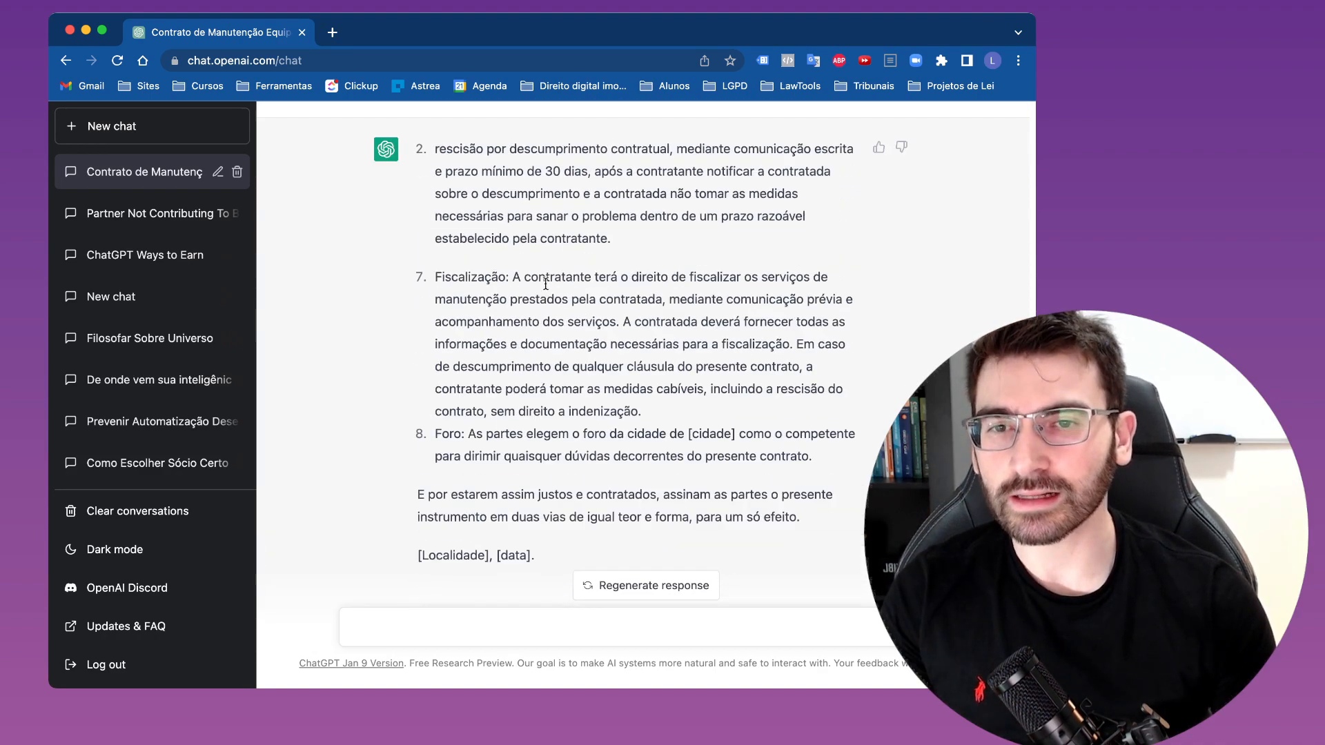
scroll(548, 324, down, 20)
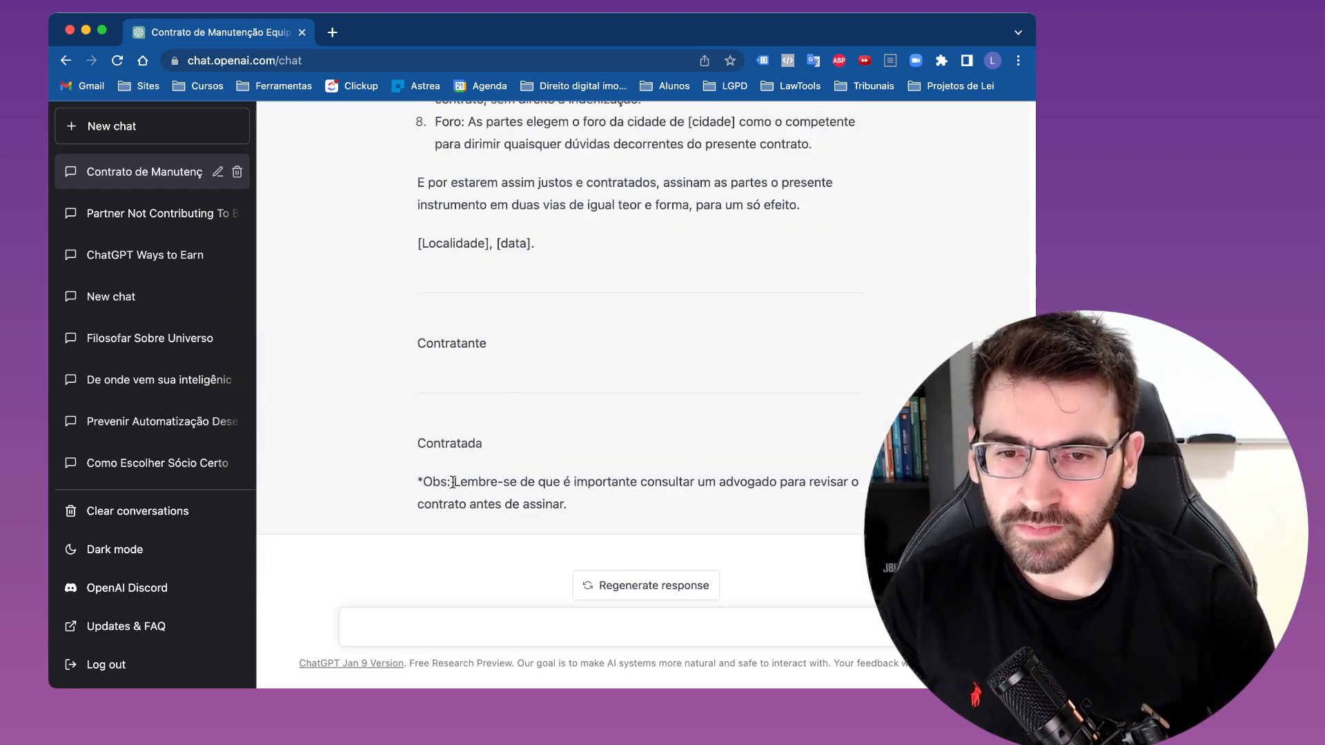
drag(453, 483, 652, 507)
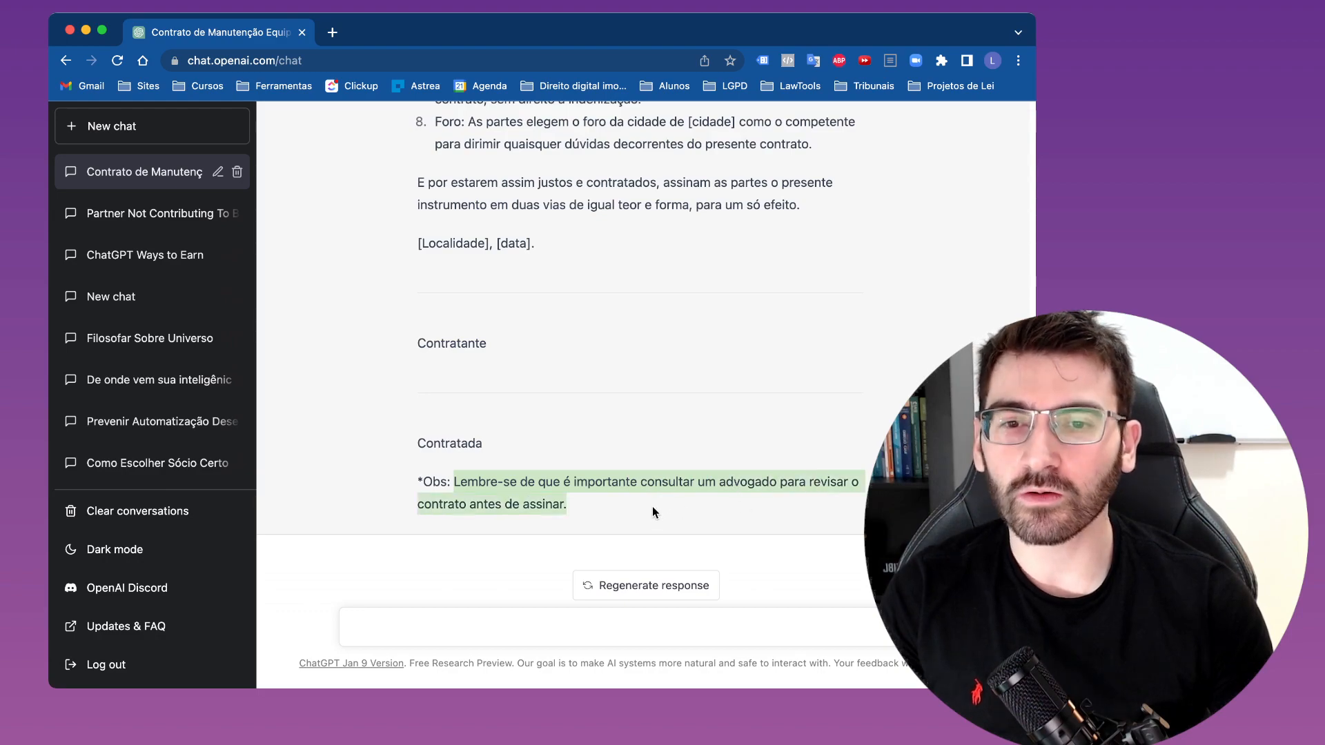
- Look over the reformulated contract from the parties' details through the Objeto to Rescisão clauses and into the continuation
scroll(583, 487, up, 10)
scroll(583, 487, up, 15)
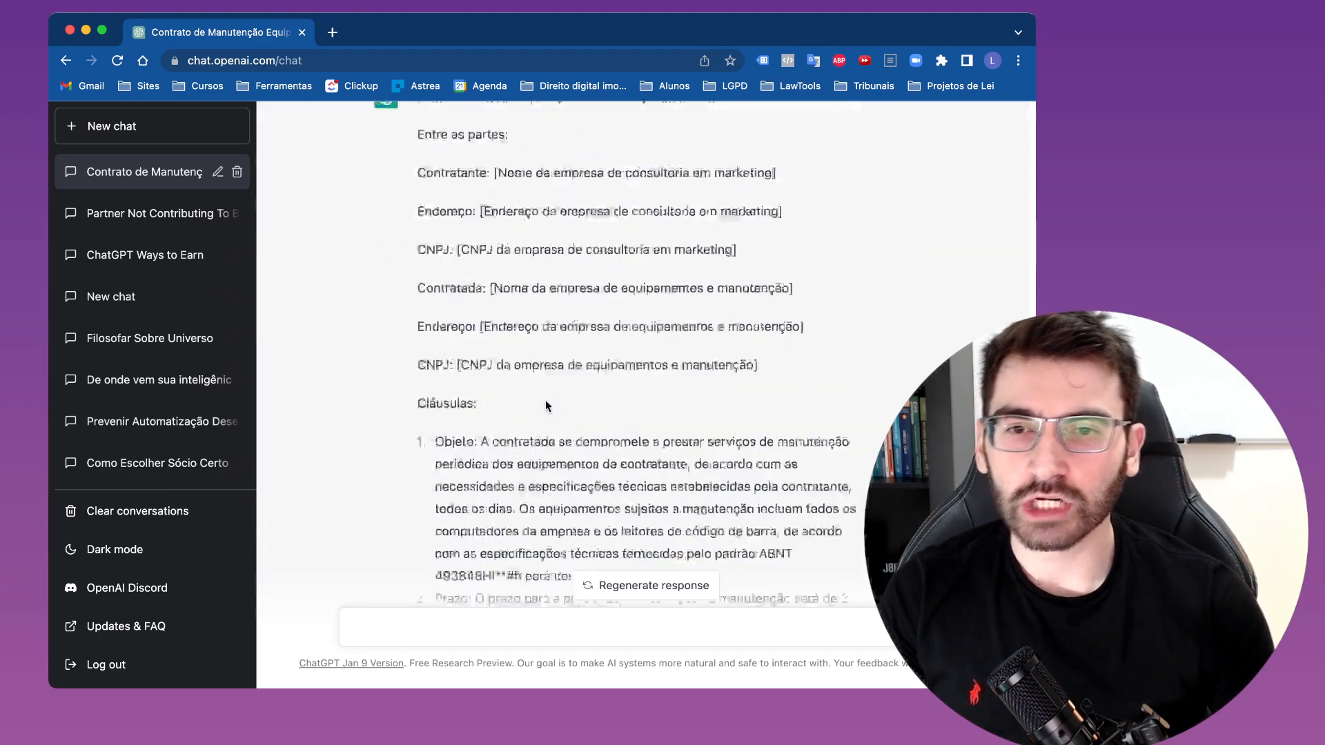
scroll(543, 402, down, 15)
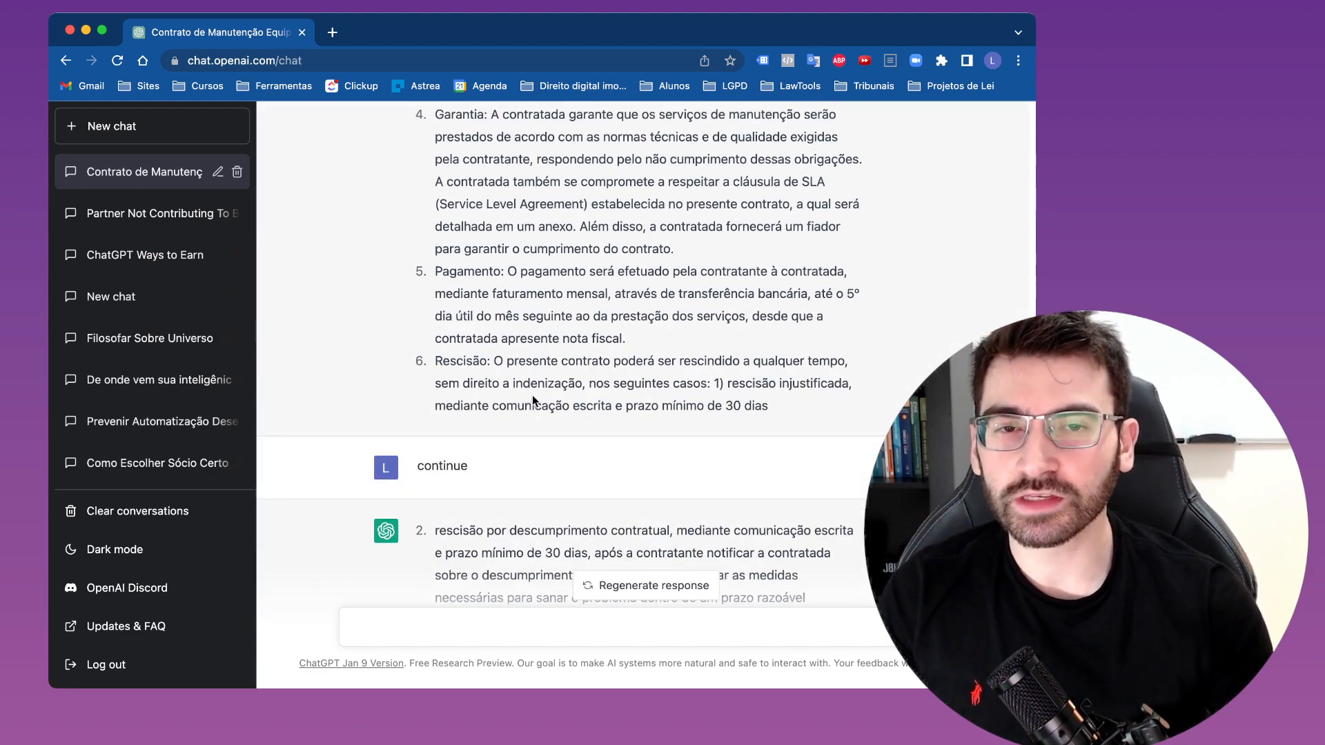
scroll(588, 394, up, 6)
scroll(592, 380, down, 5)
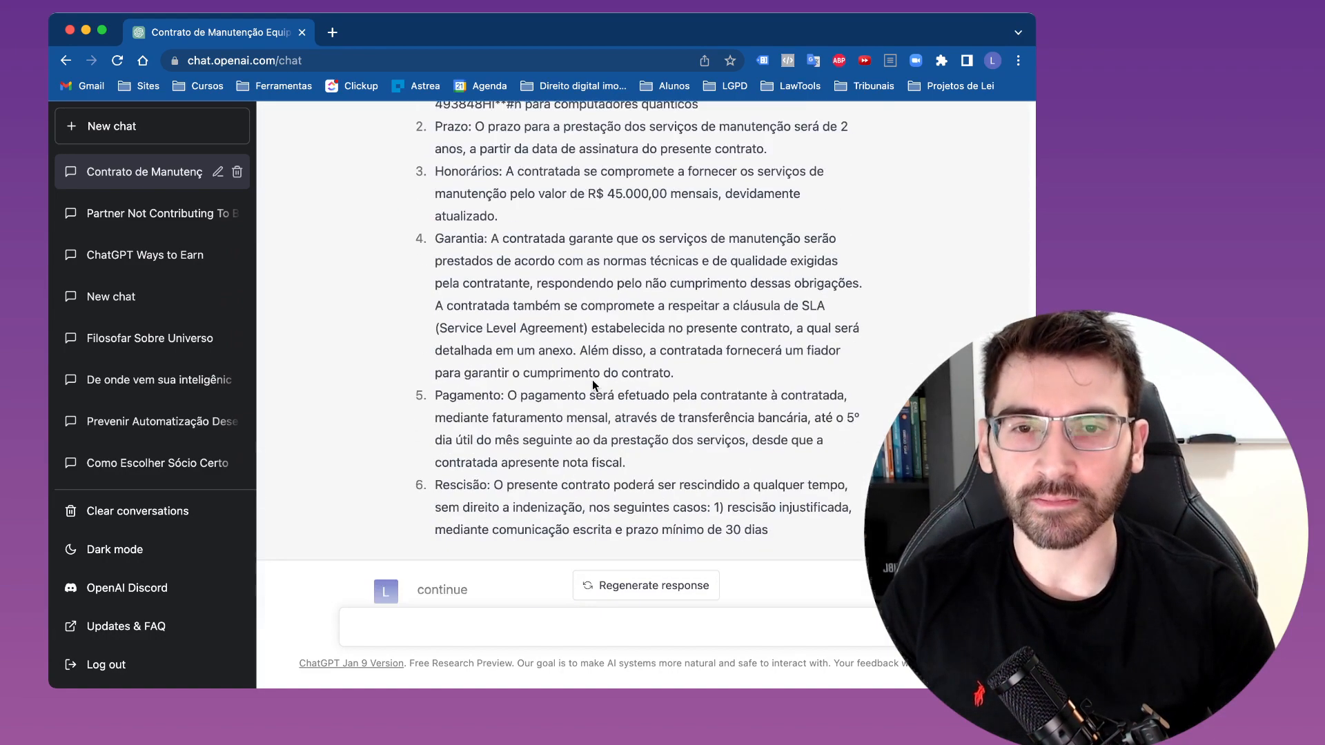
scroll(592, 379, up, 5)
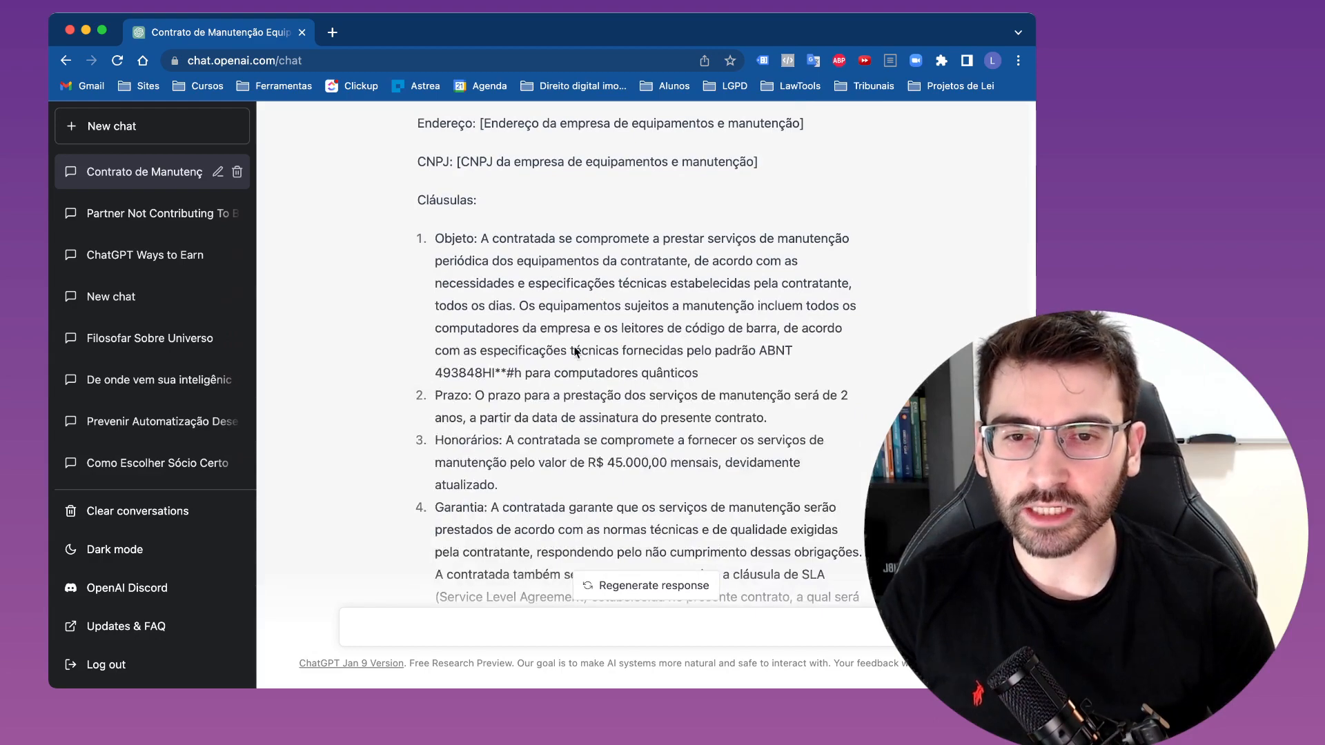
scroll(595, 297, down, 5)
scroll(526, 368, down, 4)
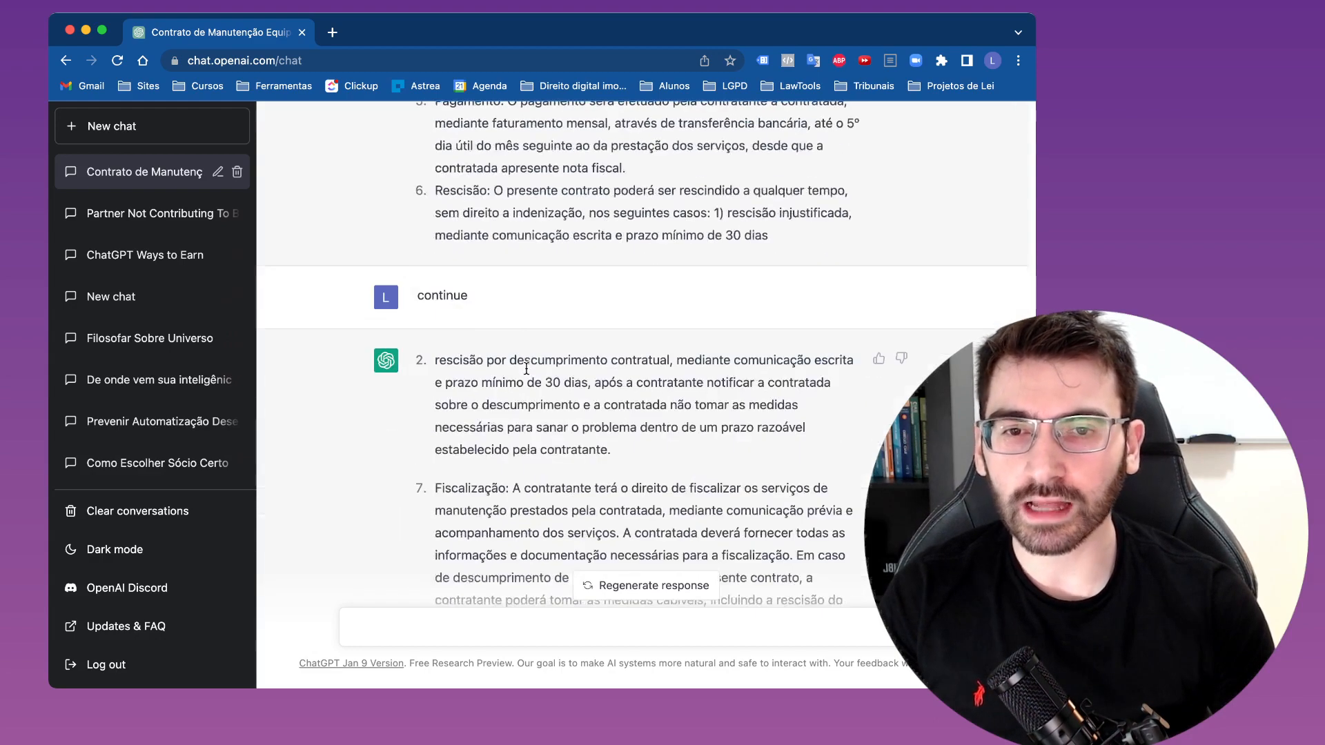
scroll(521, 390, up, 3)
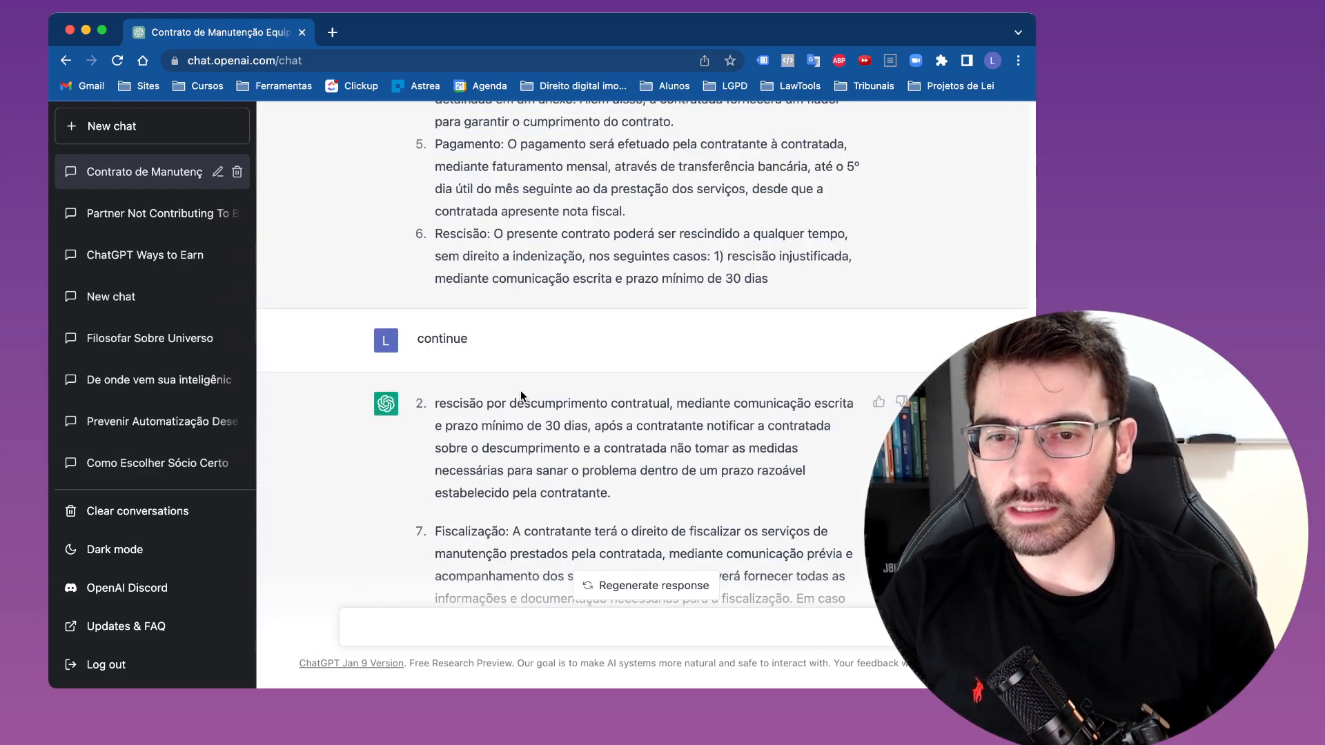
- Highlight the full text of clause 7, Fiscalização, in the continued response
scroll(518, 391, down, 5)
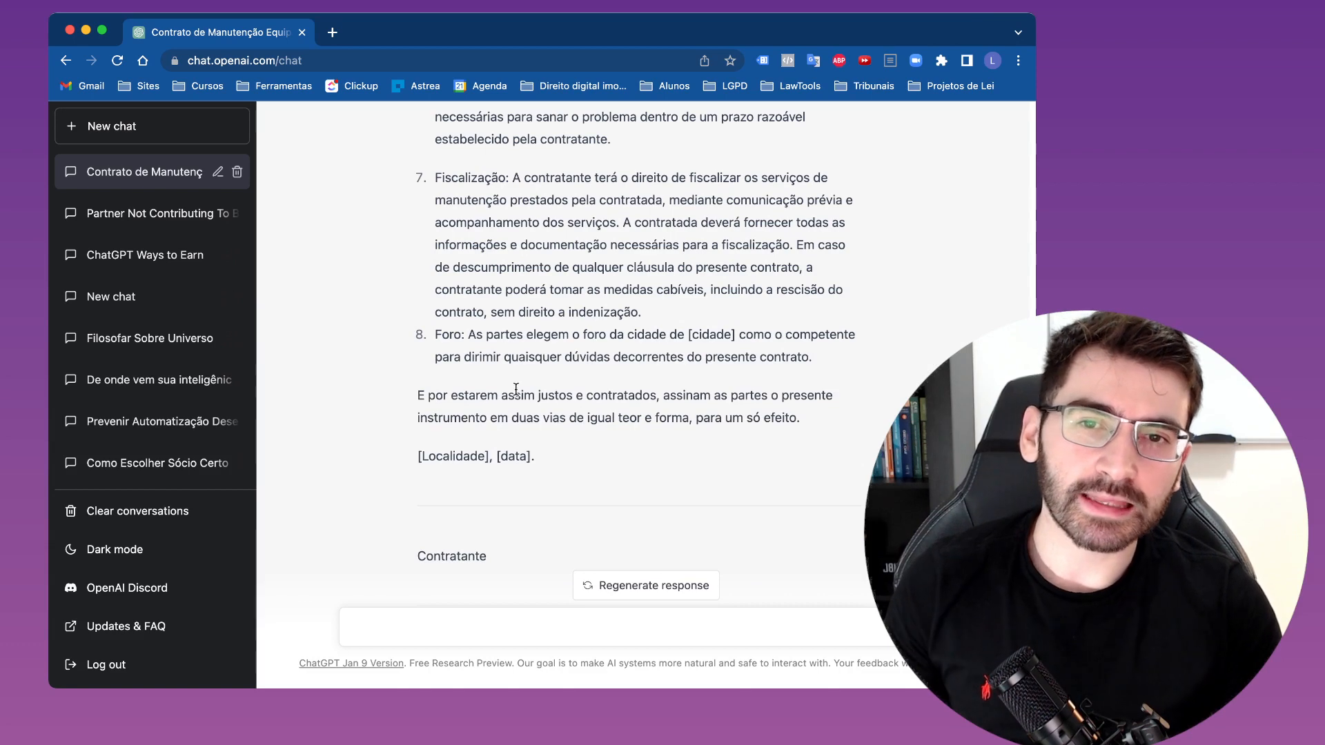
scroll(515, 391, up, 1)
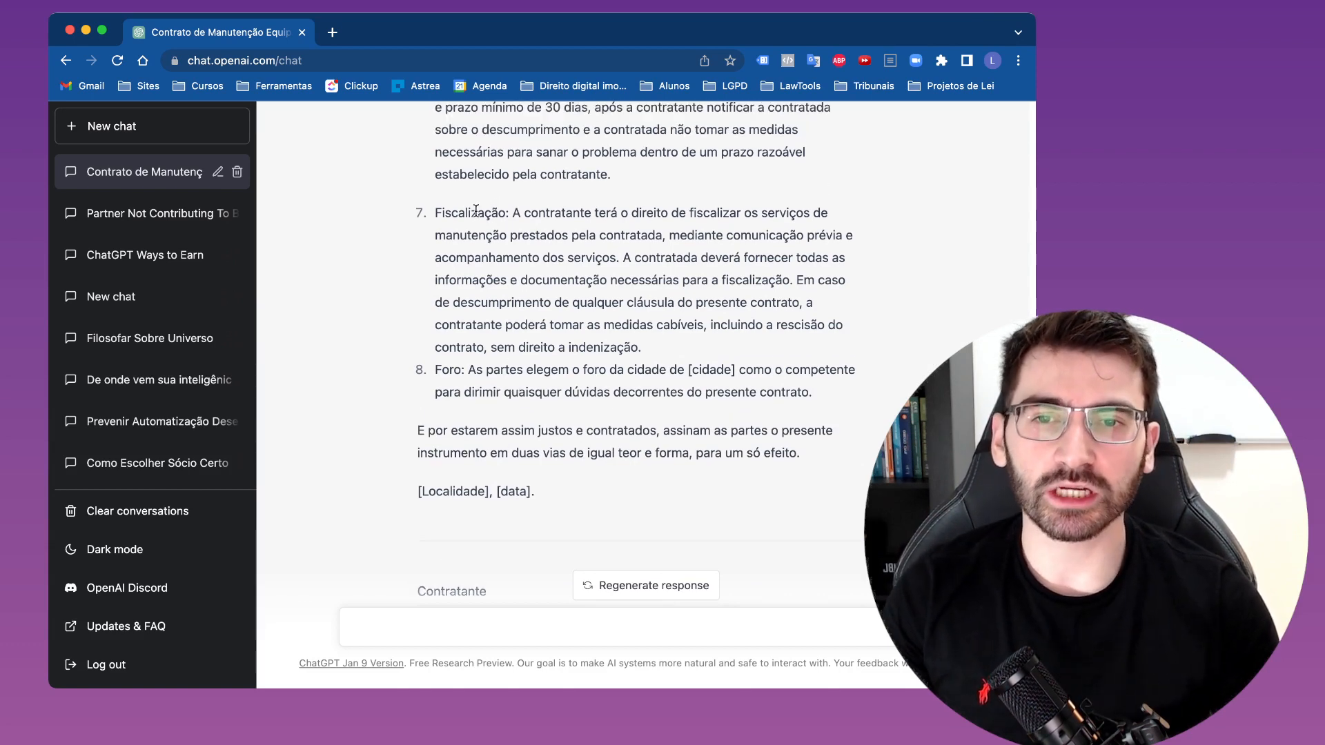
drag(476, 210, 660, 346)
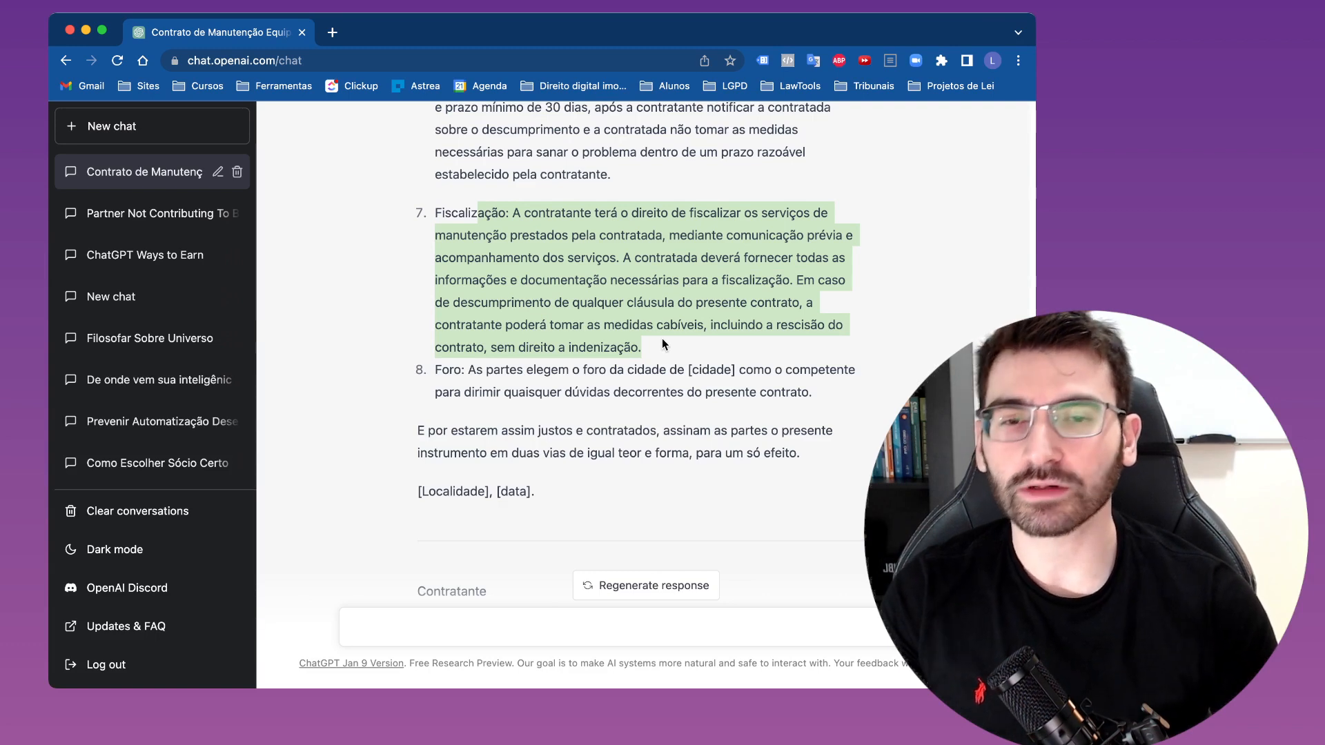
- Examine the complete contract again, from the parties' identification and clauses to the signature lines
scroll(661, 334, down, 5)
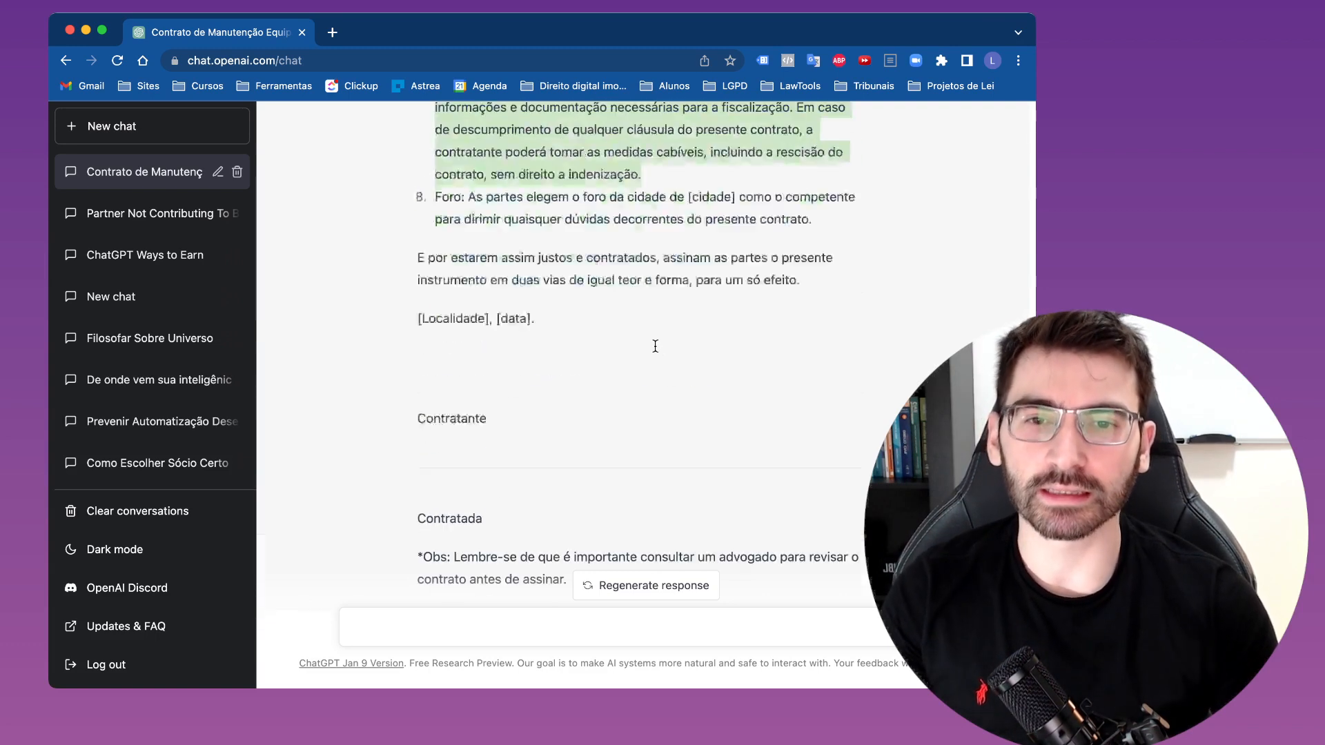
scroll(655, 348, down, 2)
scroll(647, 345, up, 20)
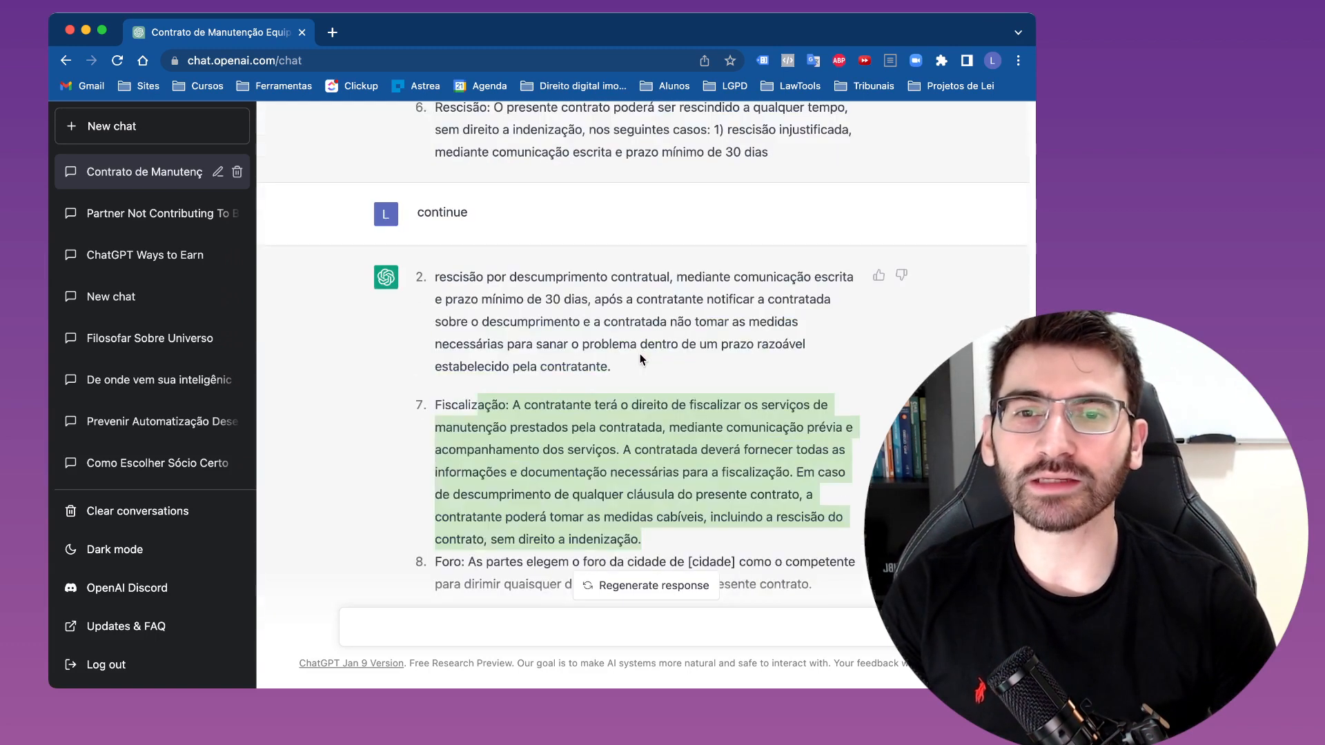
scroll(640, 355, down, 2)
scroll(638, 355, up, 2)
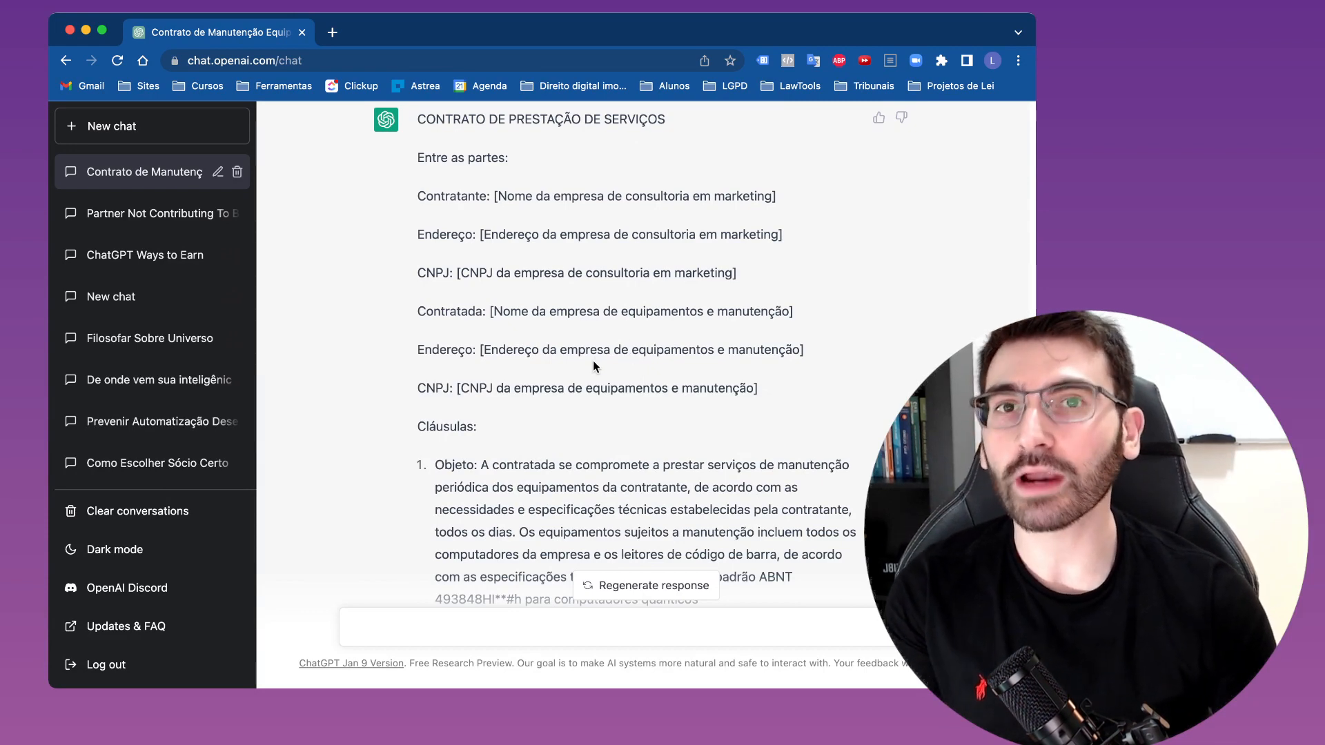
scroll(594, 361, down, 20)
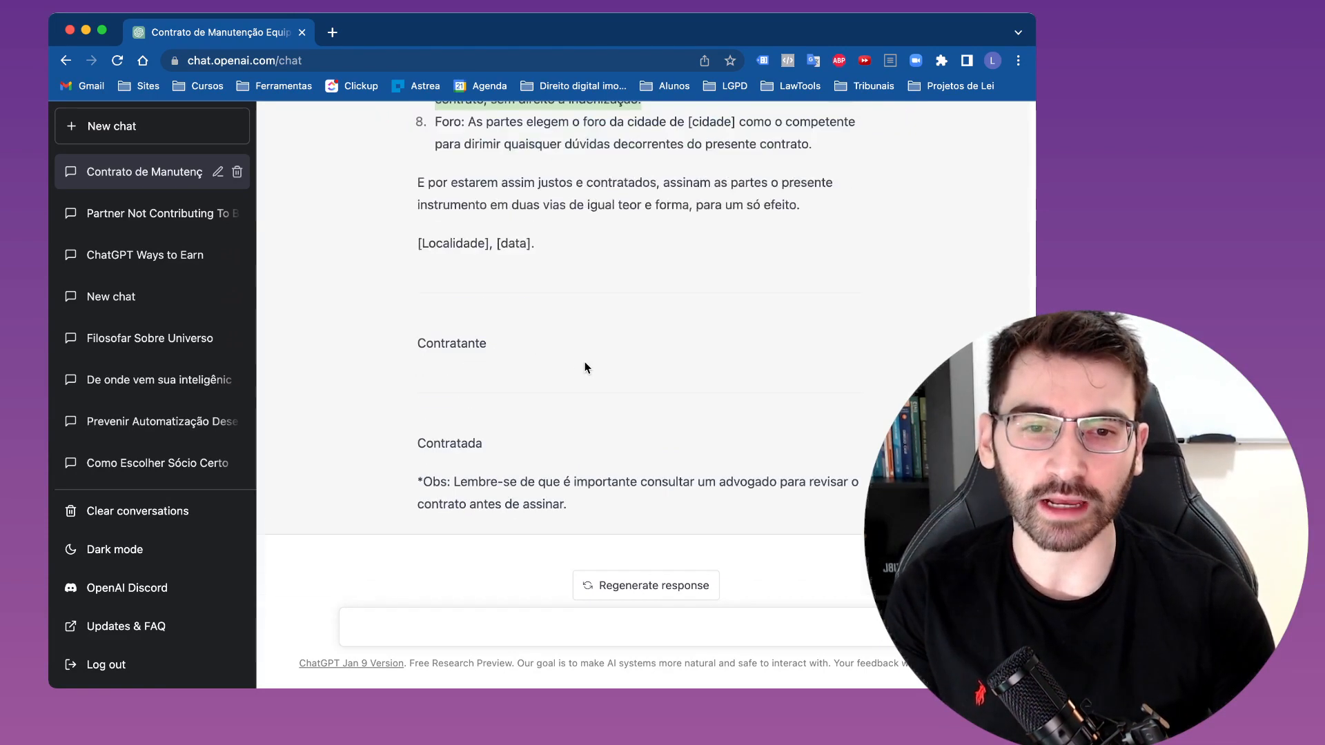
scroll(517, 582, up, 5)
scroll(552, 449, down, 3)
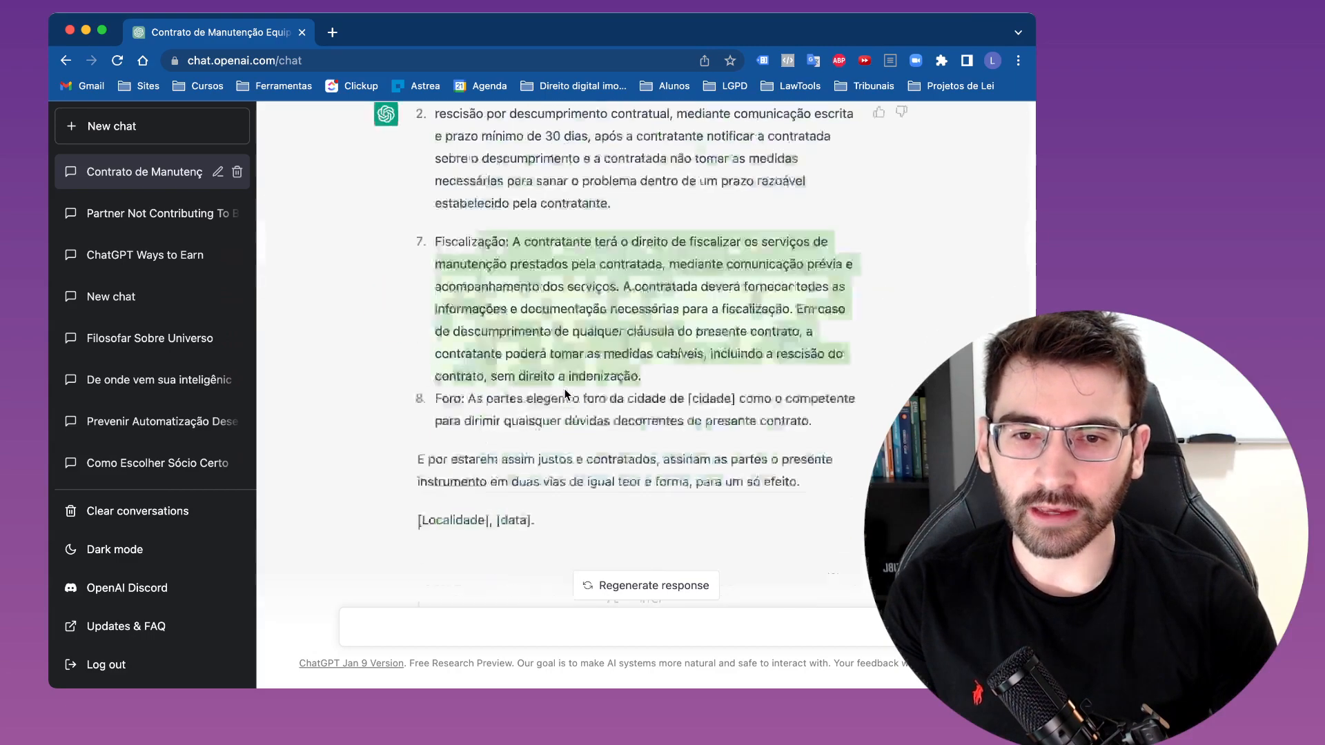
scroll(593, 364, up, 8)
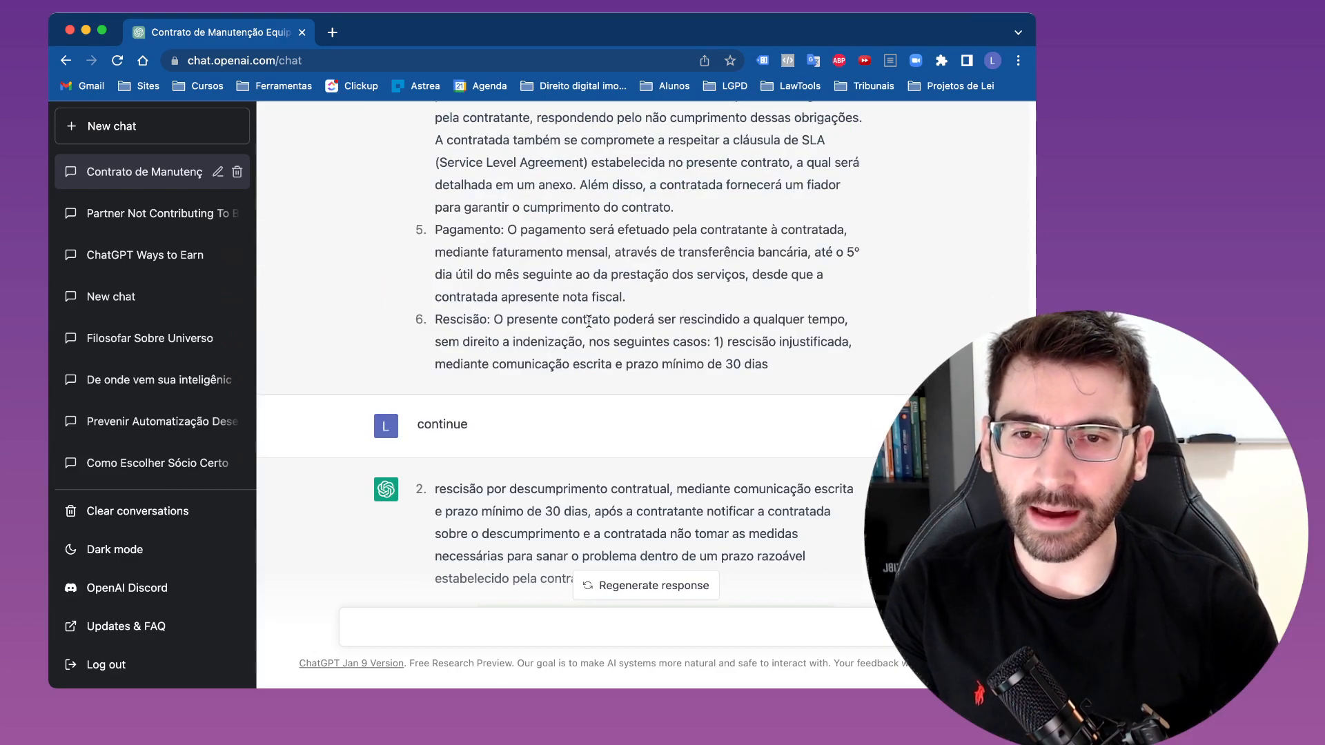
- Send the prompt "Agora quero que você crie um anexo da cláusula de SLA" in the same conversation
scroll(588, 321, down, 15)
click(512, 628)
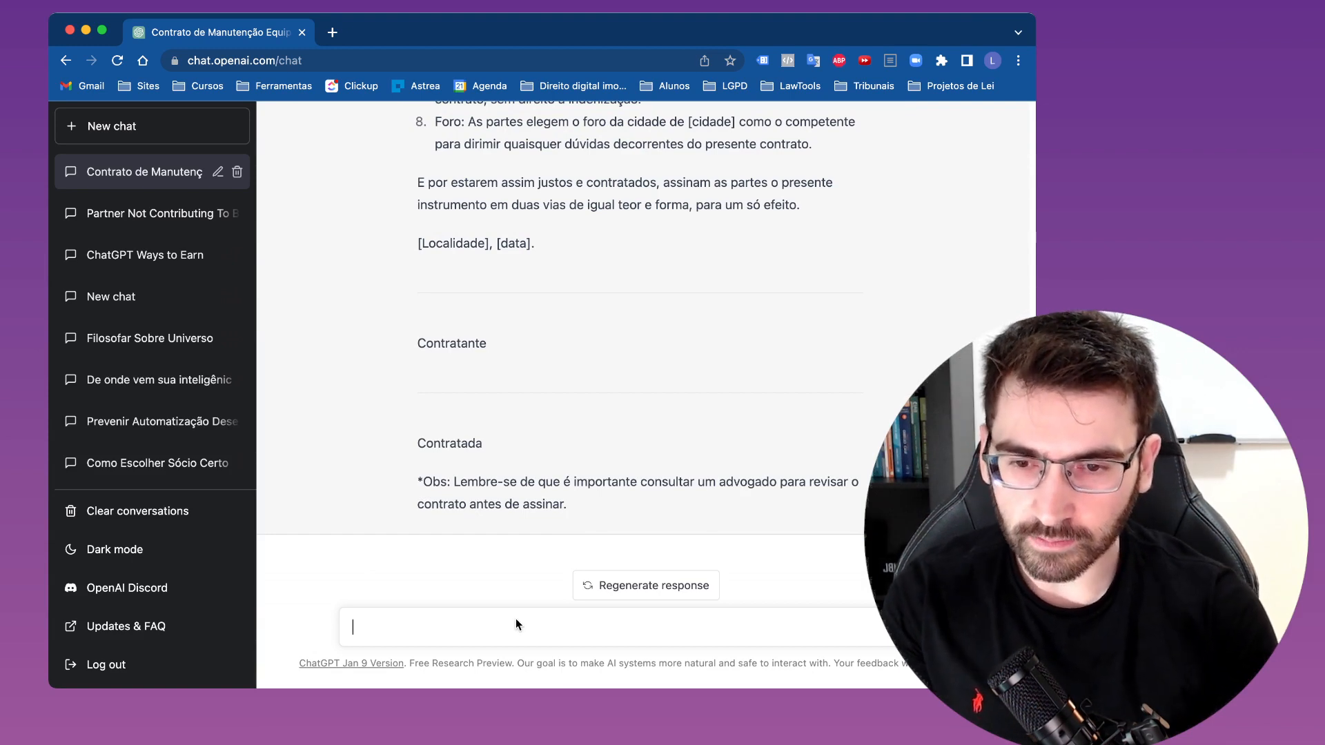
text(Agora que)
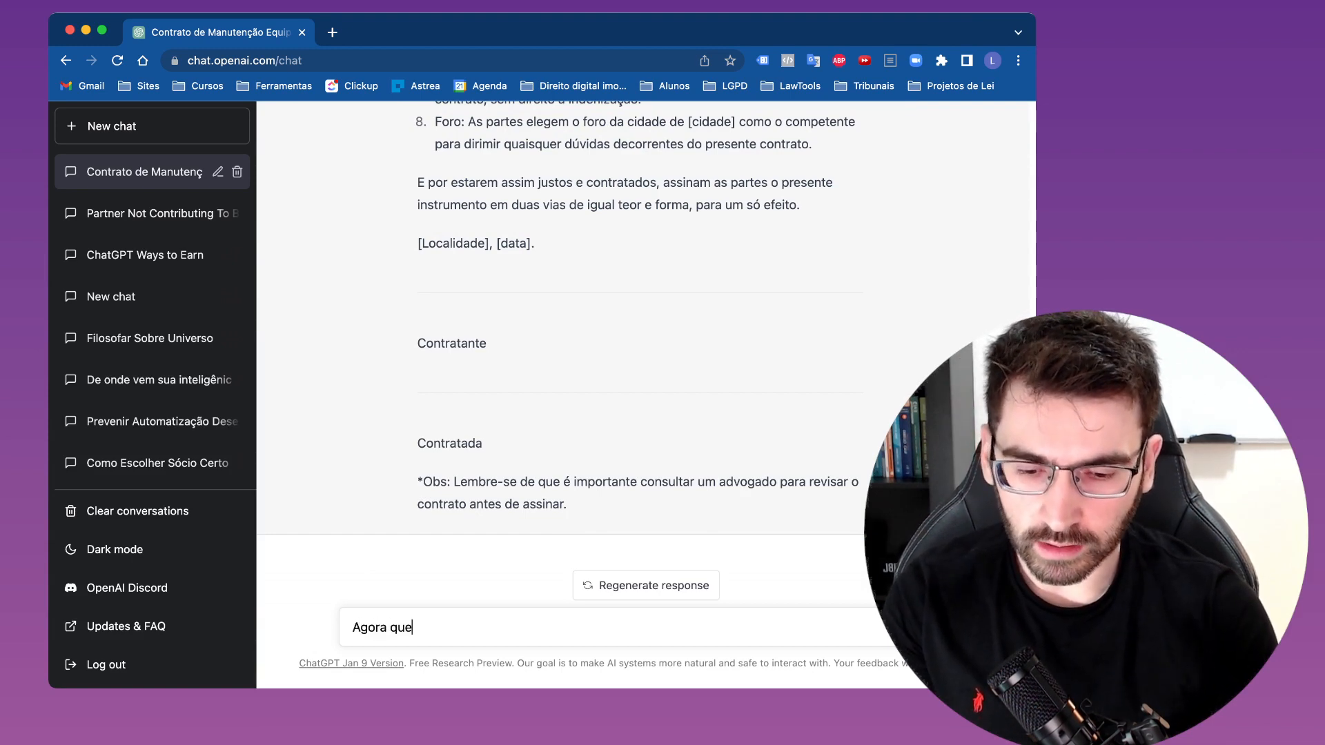
text(ro que você crie um anexo da cláusula de SLA)
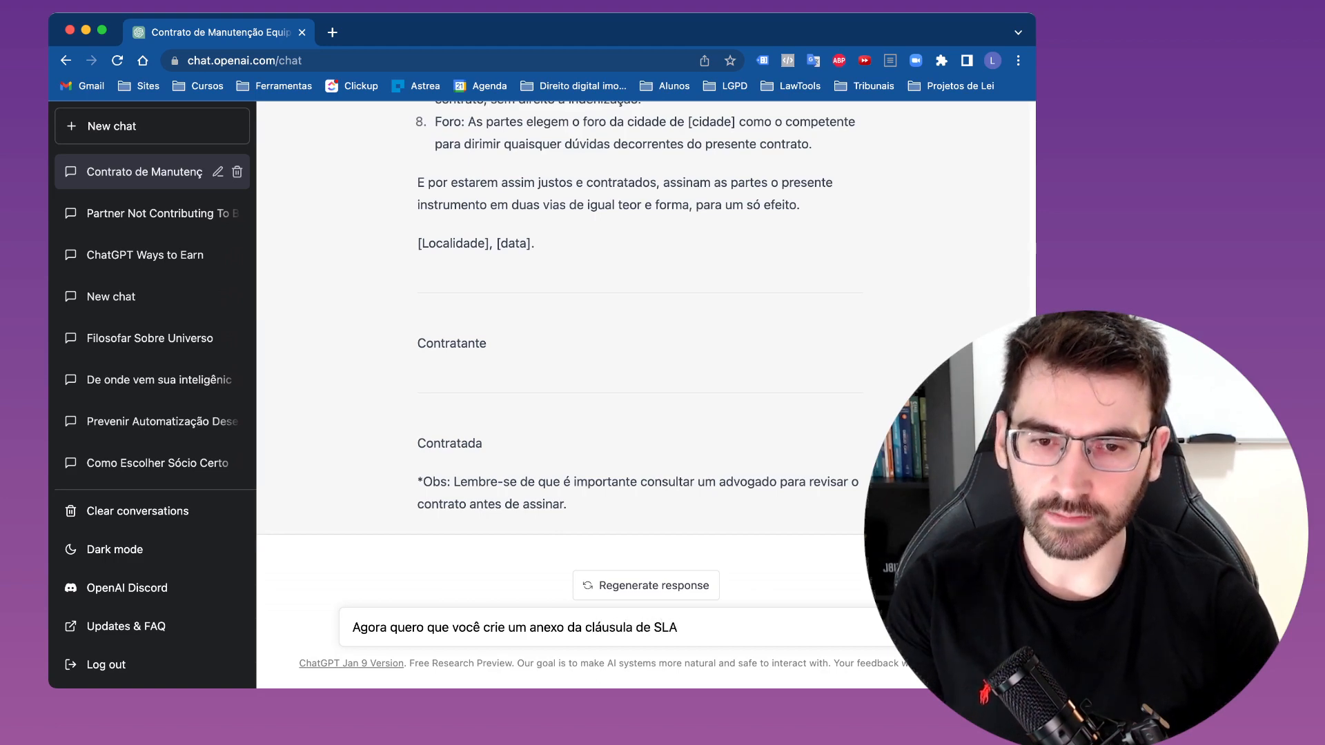
key(Return)
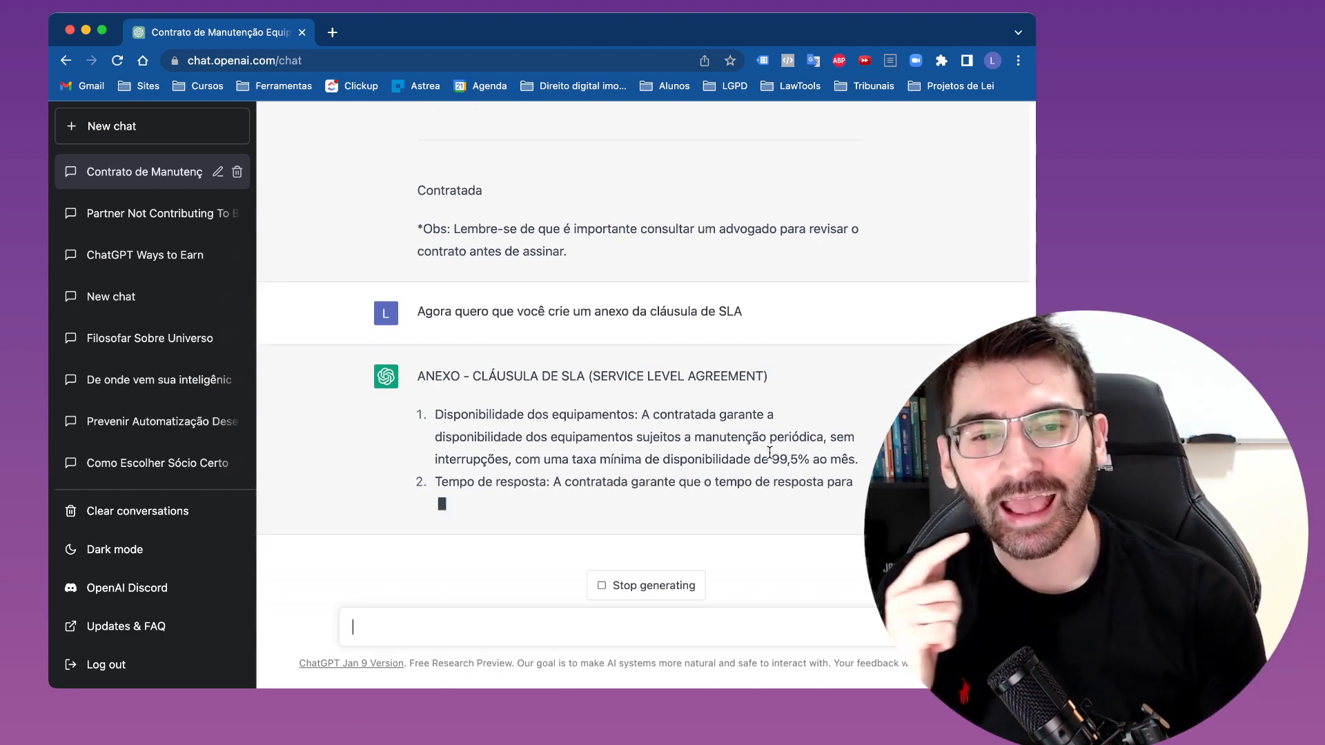
- Read the SLA annex as it is generated, highlighting the availability rate and parts of the Tempo de resposta item
drag(772, 457, 763, 414)
click(778, 433)
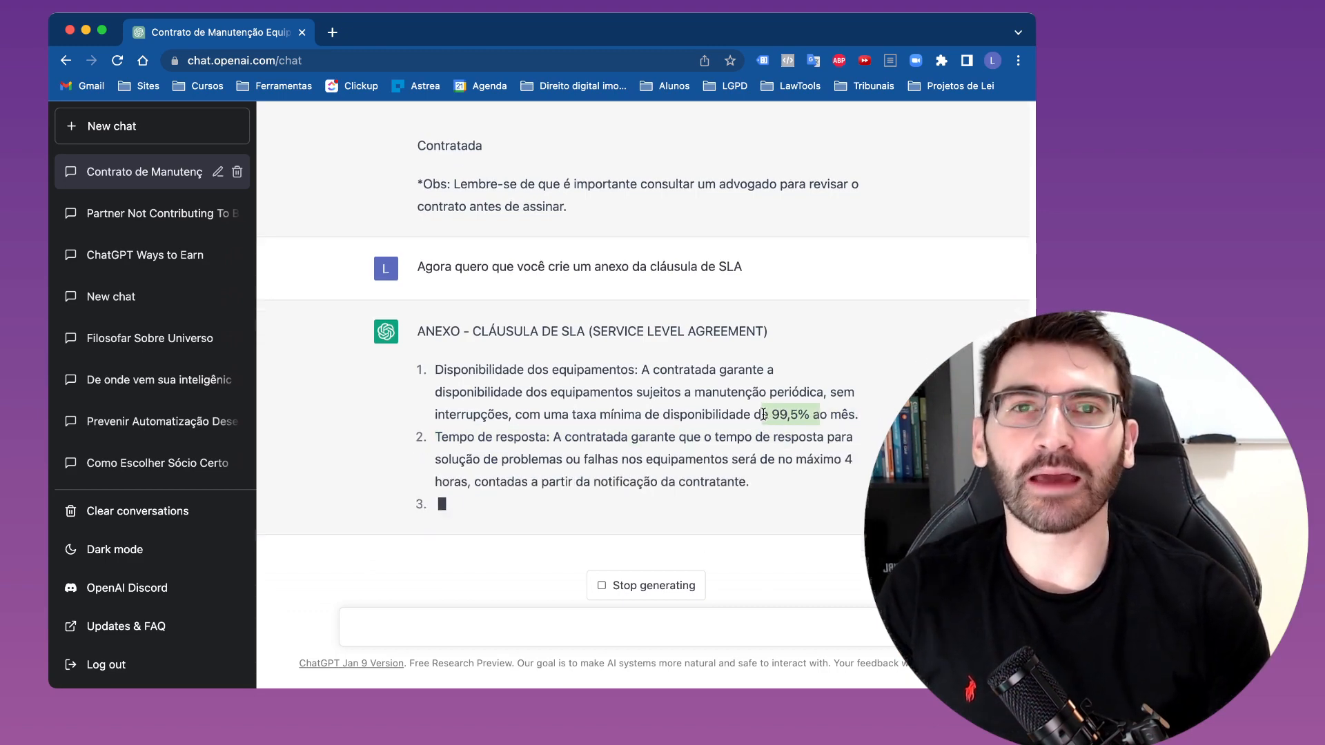
click(690, 391)
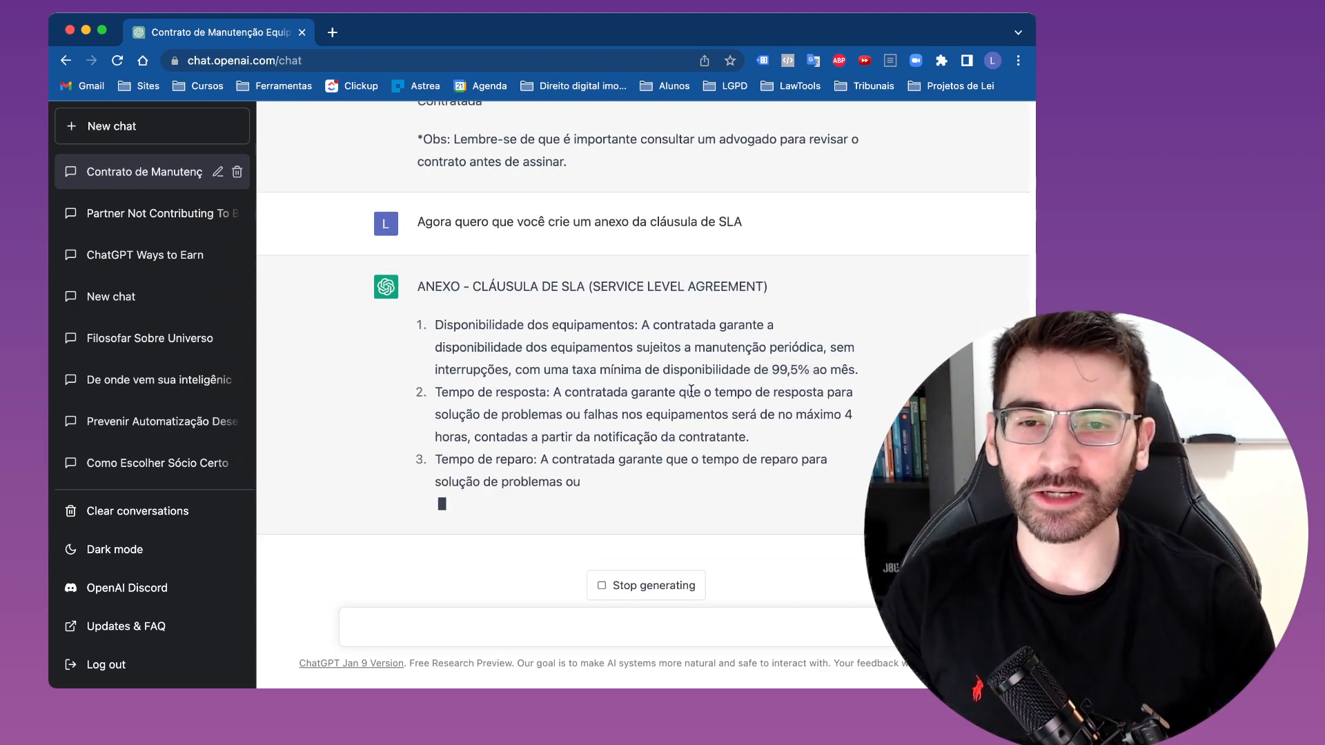
drag(462, 392, 532, 387)
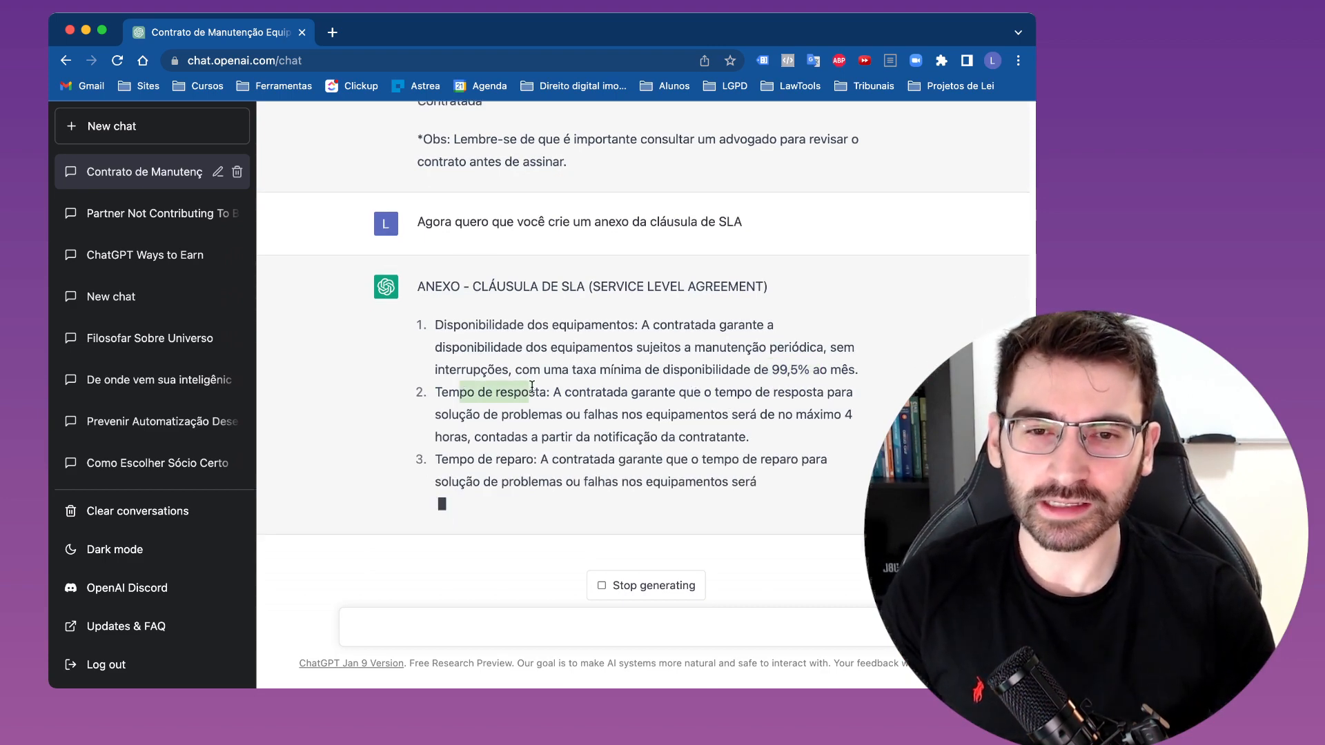
click(610, 390)
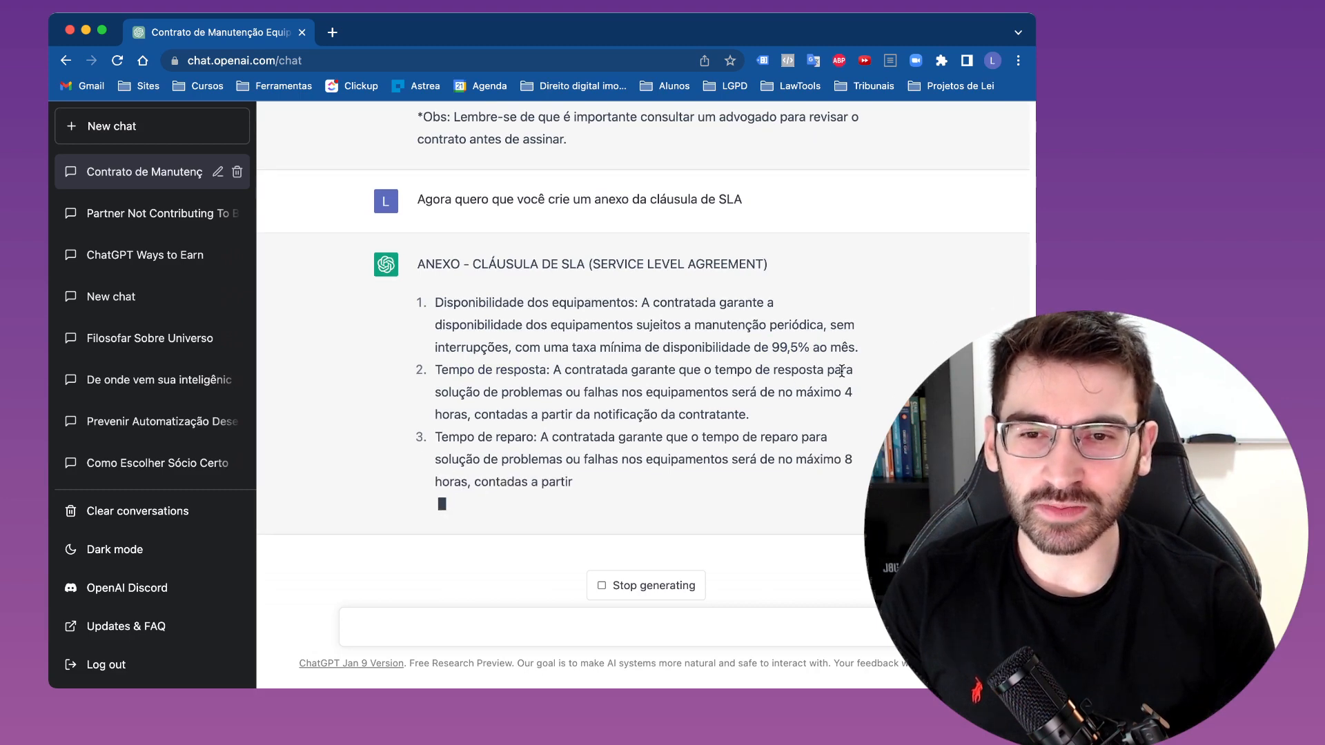
drag(528, 392, 679, 390)
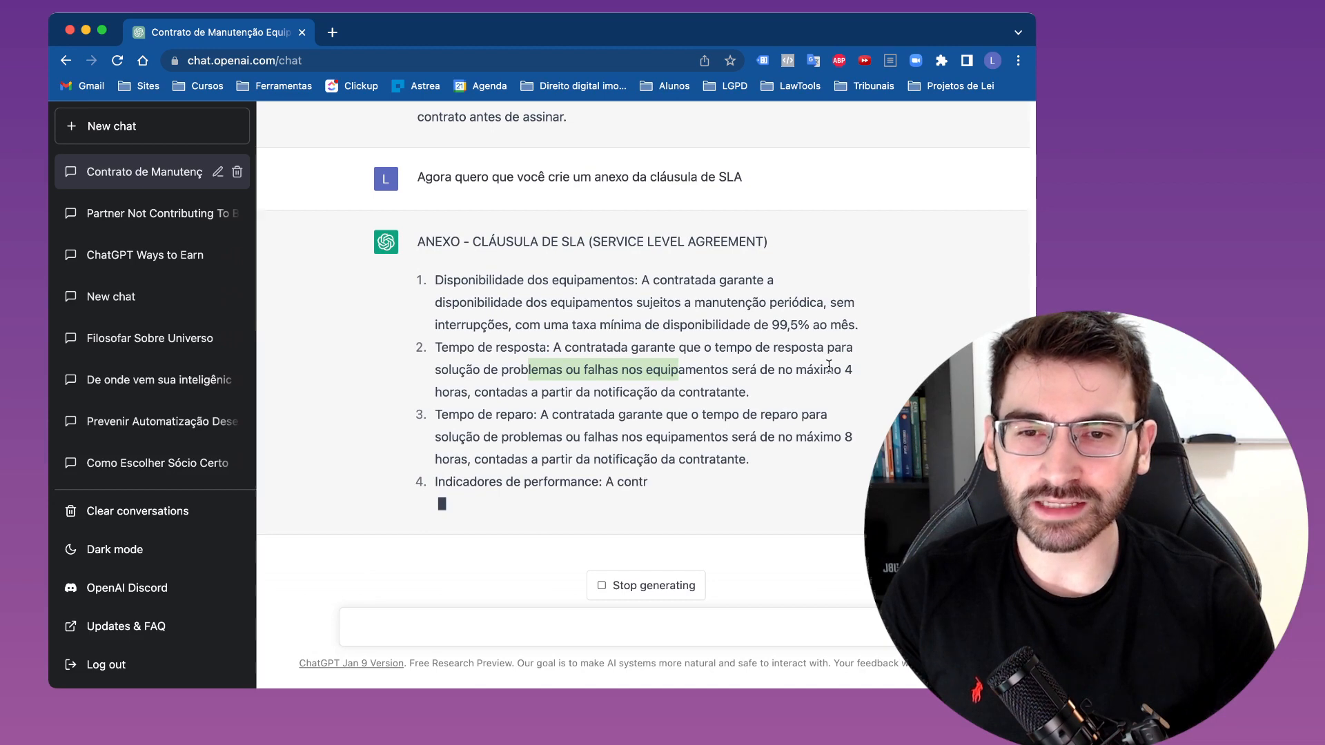
drag(435, 394, 528, 393)
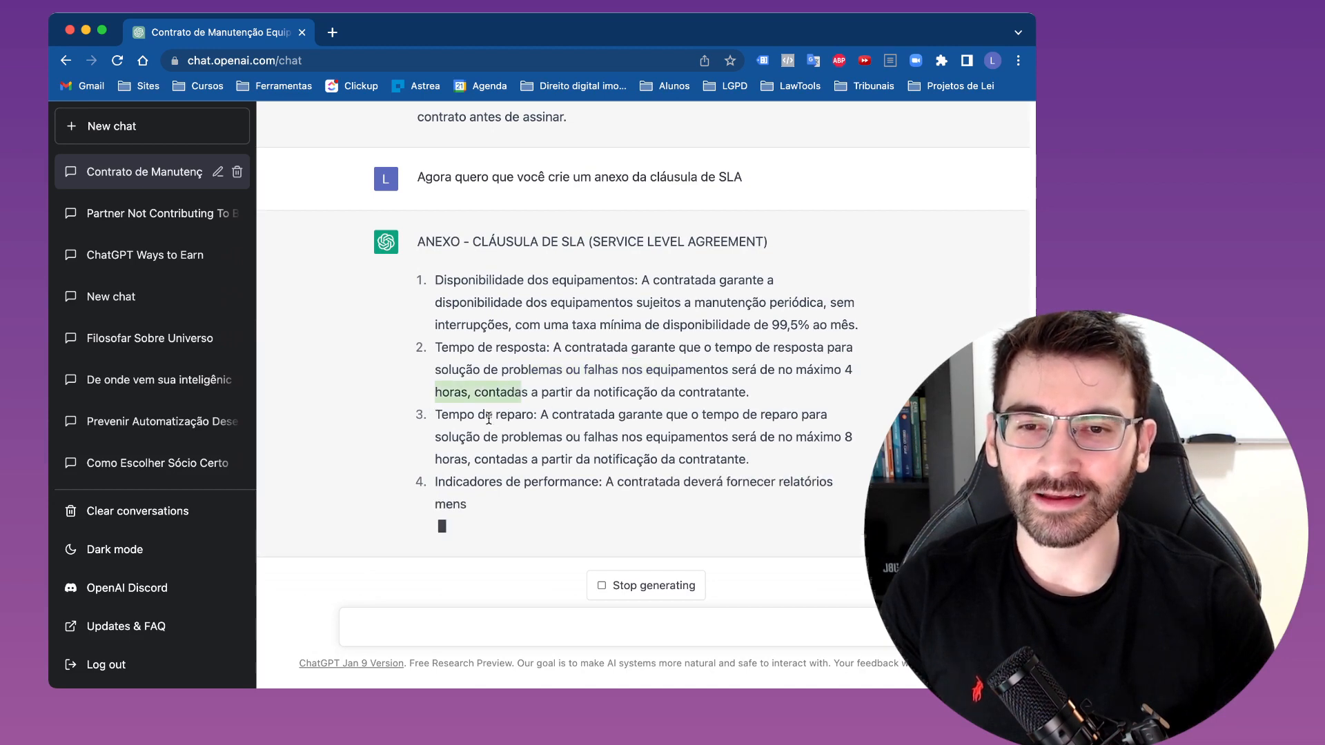
click(600, 389)
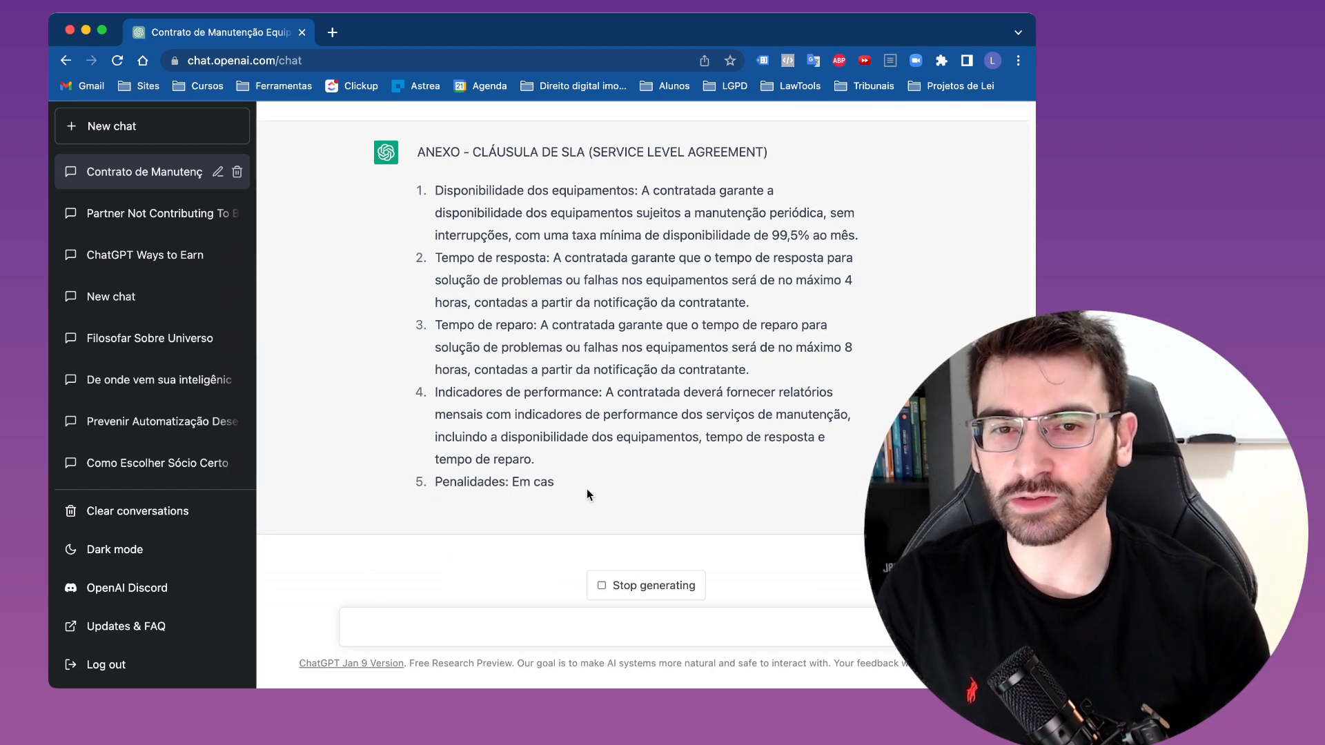
- Look back through the earlier contract versions, highlight clarifying questions 5 and 6 on payment and termination, and review down to the SLA annex's end
scroll(545, 449, up, 15)
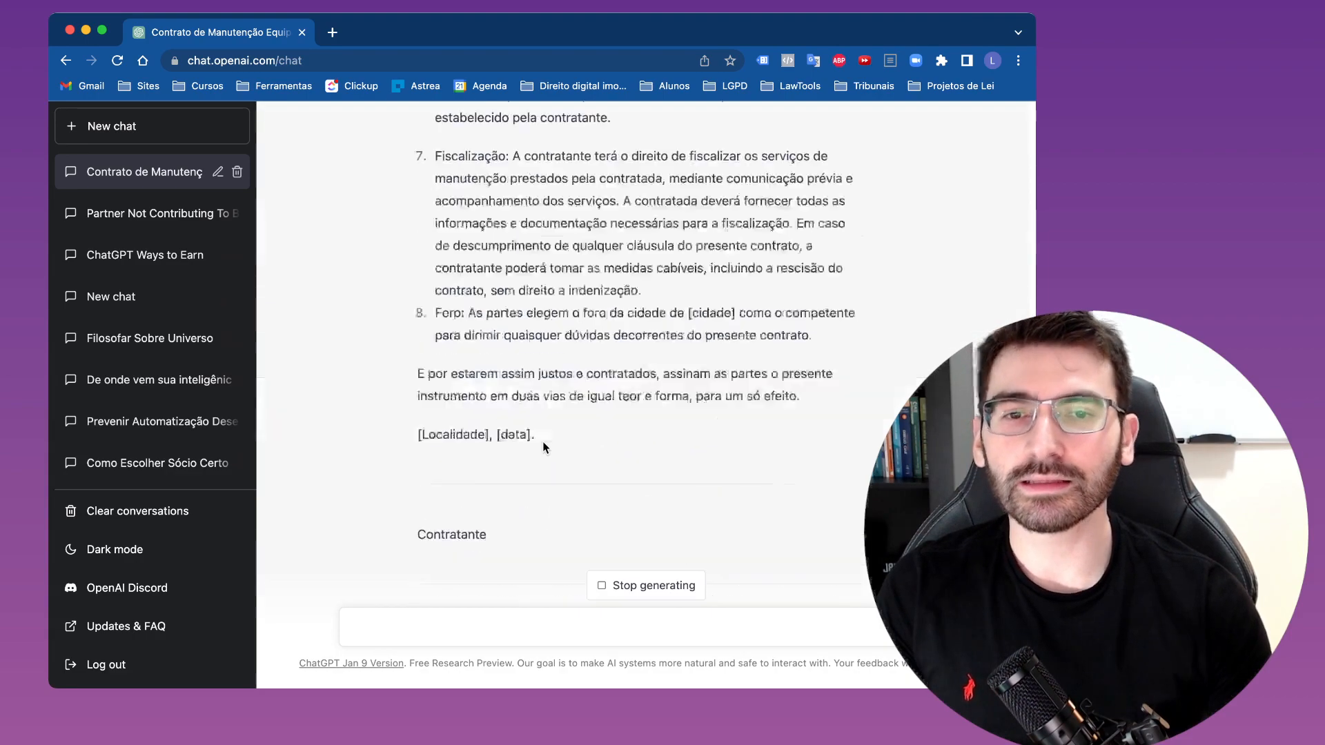
scroll(541, 445, down, 20)
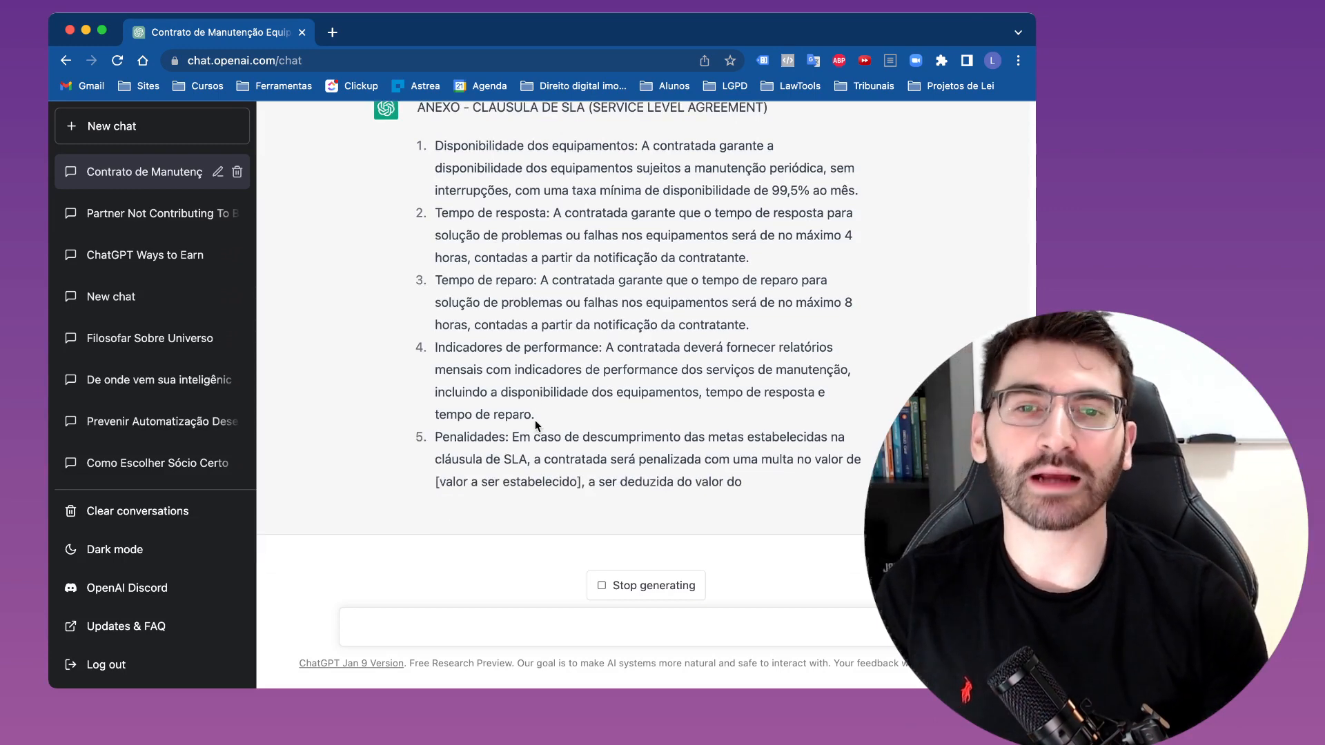
scroll(536, 461, up, 6)
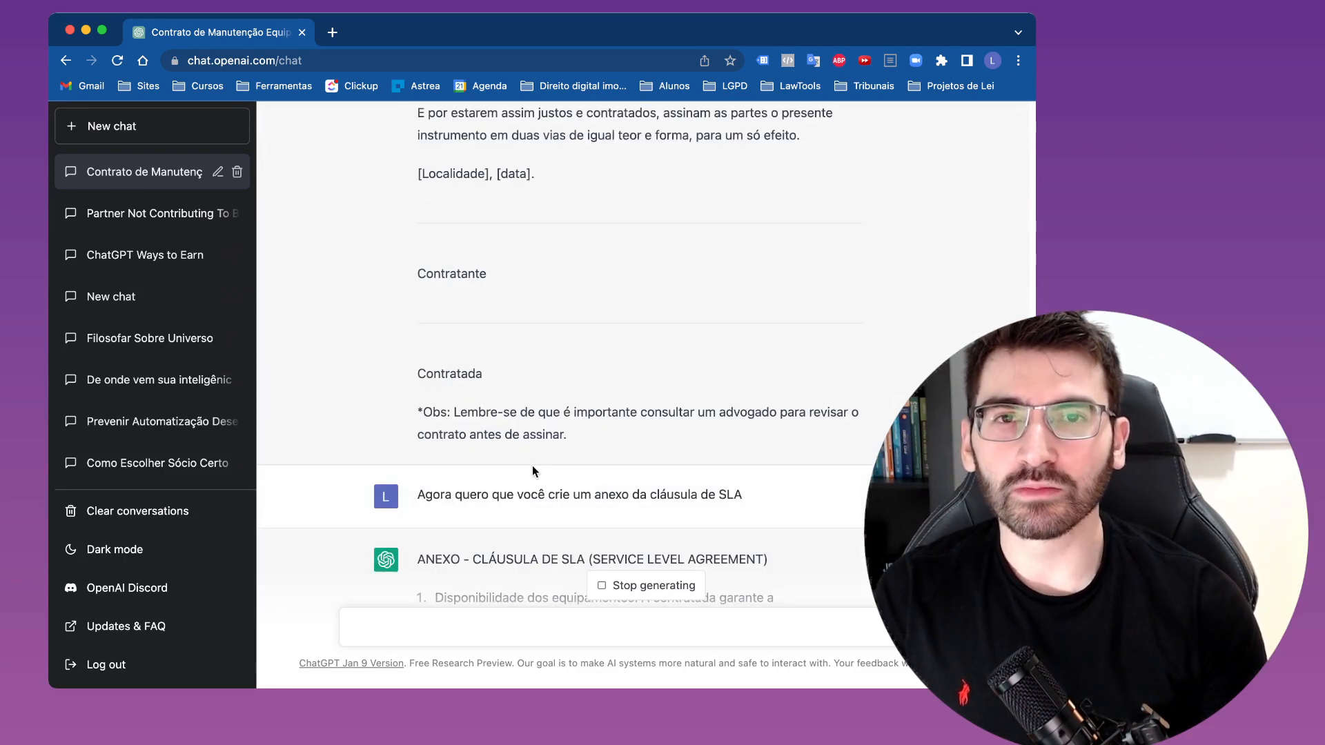
scroll(531, 468, up, 15)
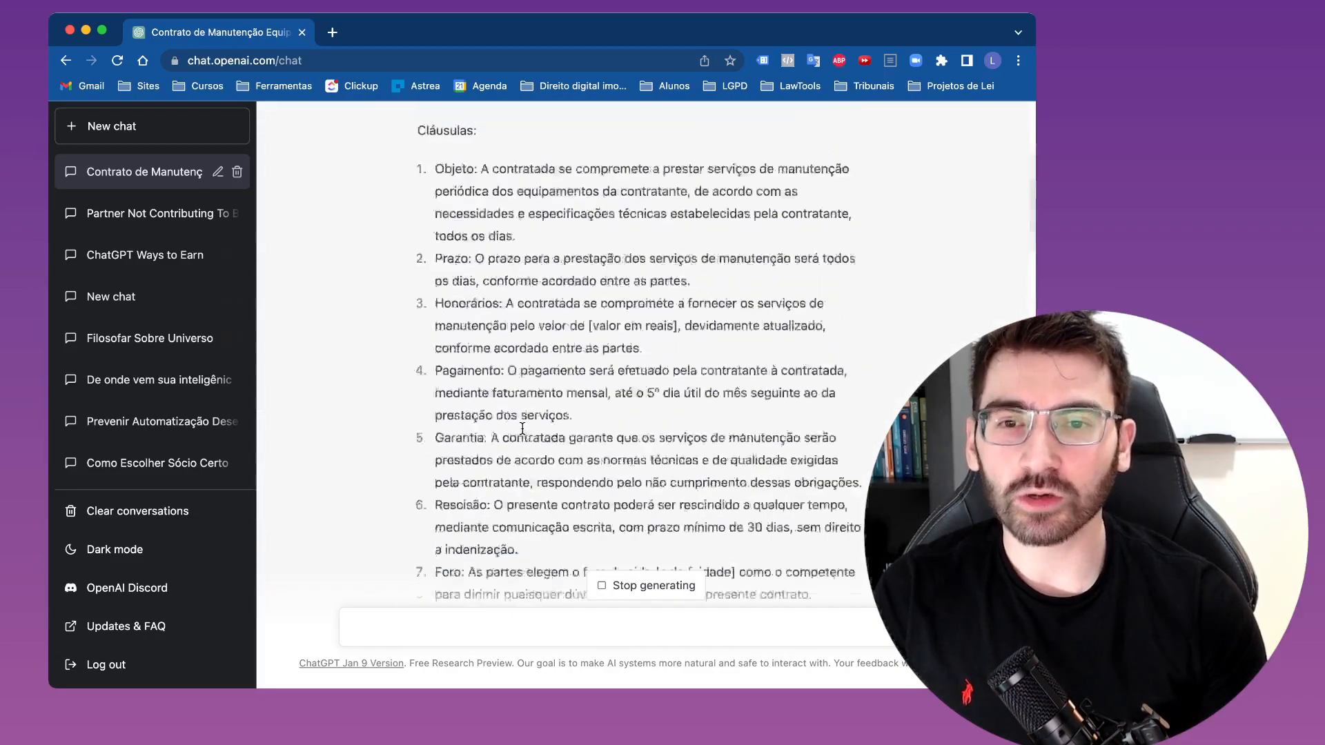
scroll(523, 428, up, 10)
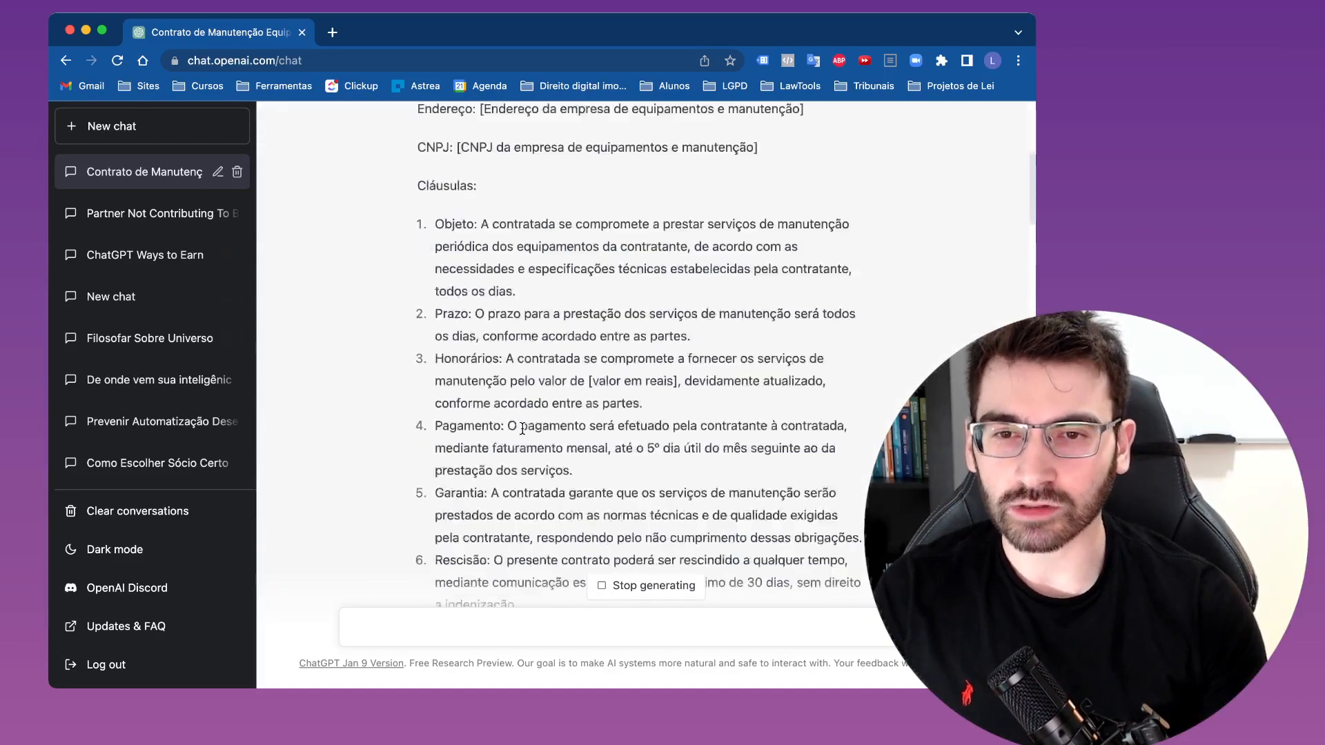
scroll(523, 419, up, 5)
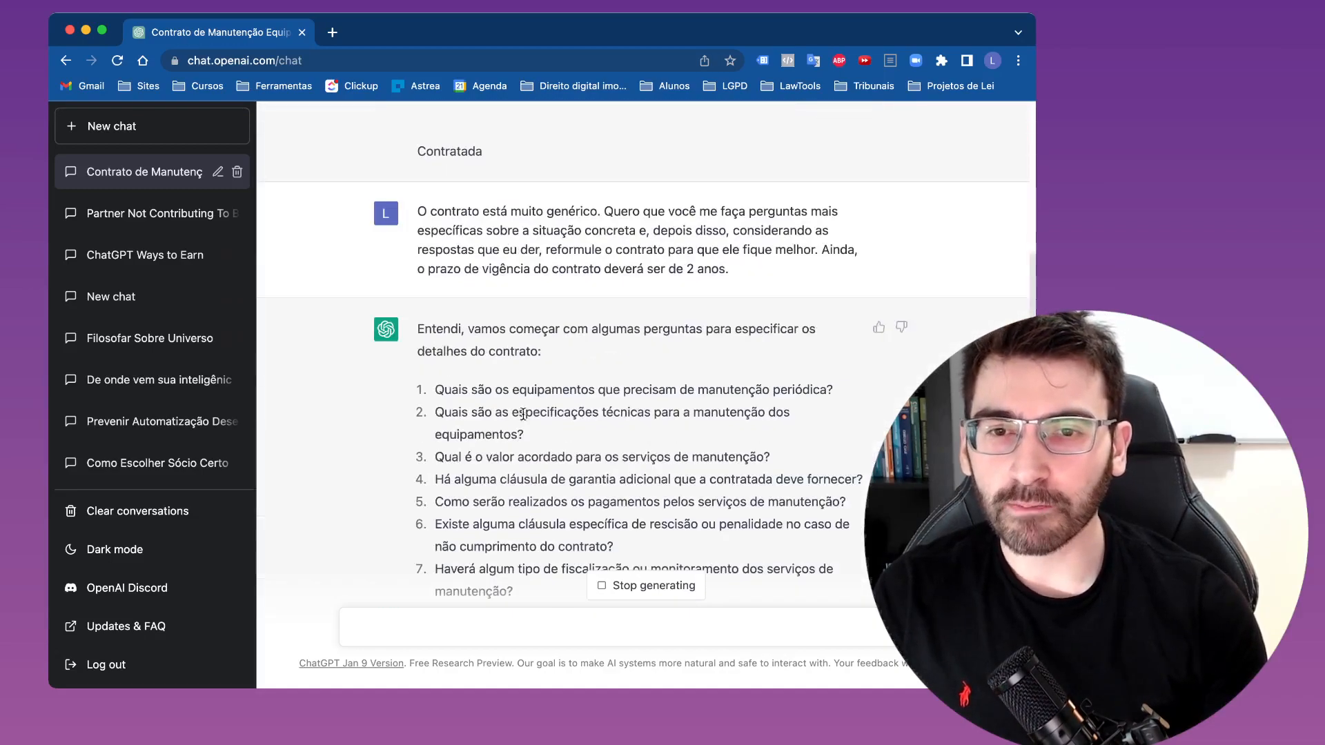
scroll(493, 351, down, 3)
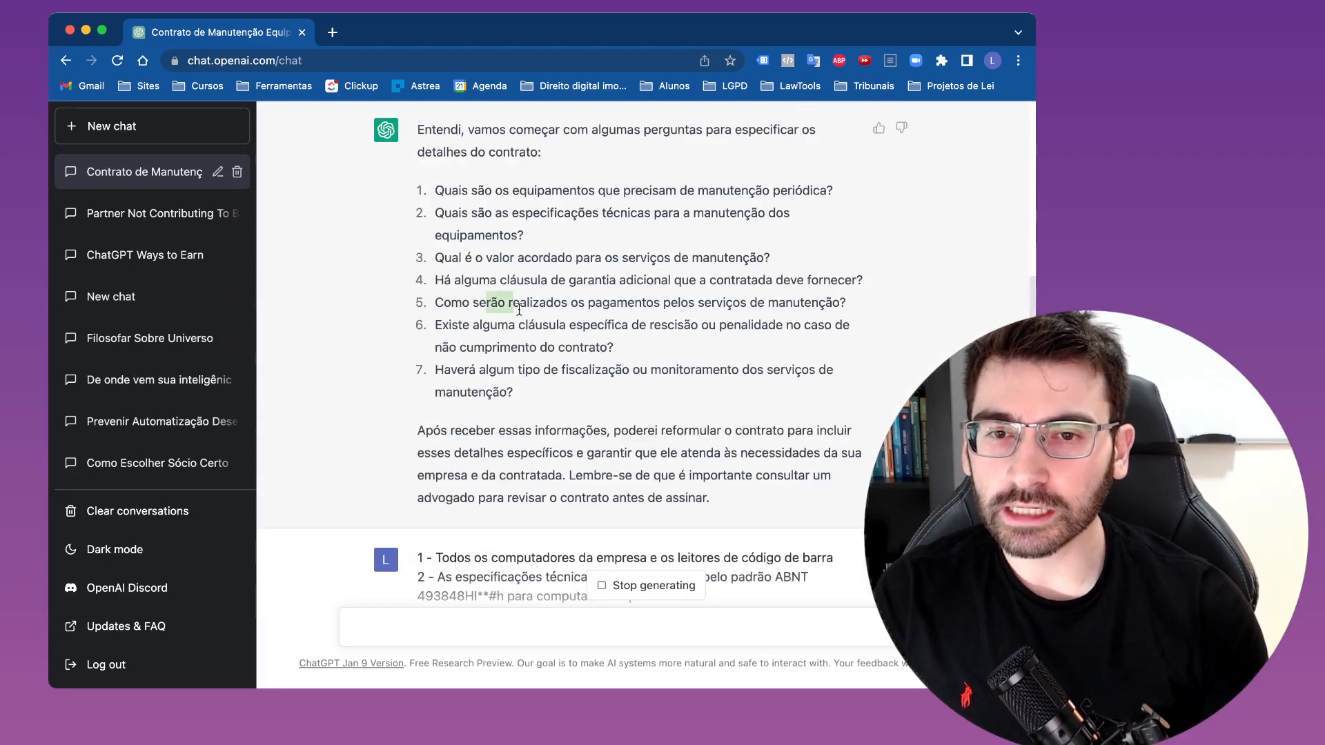
drag(487, 302, 579, 342)
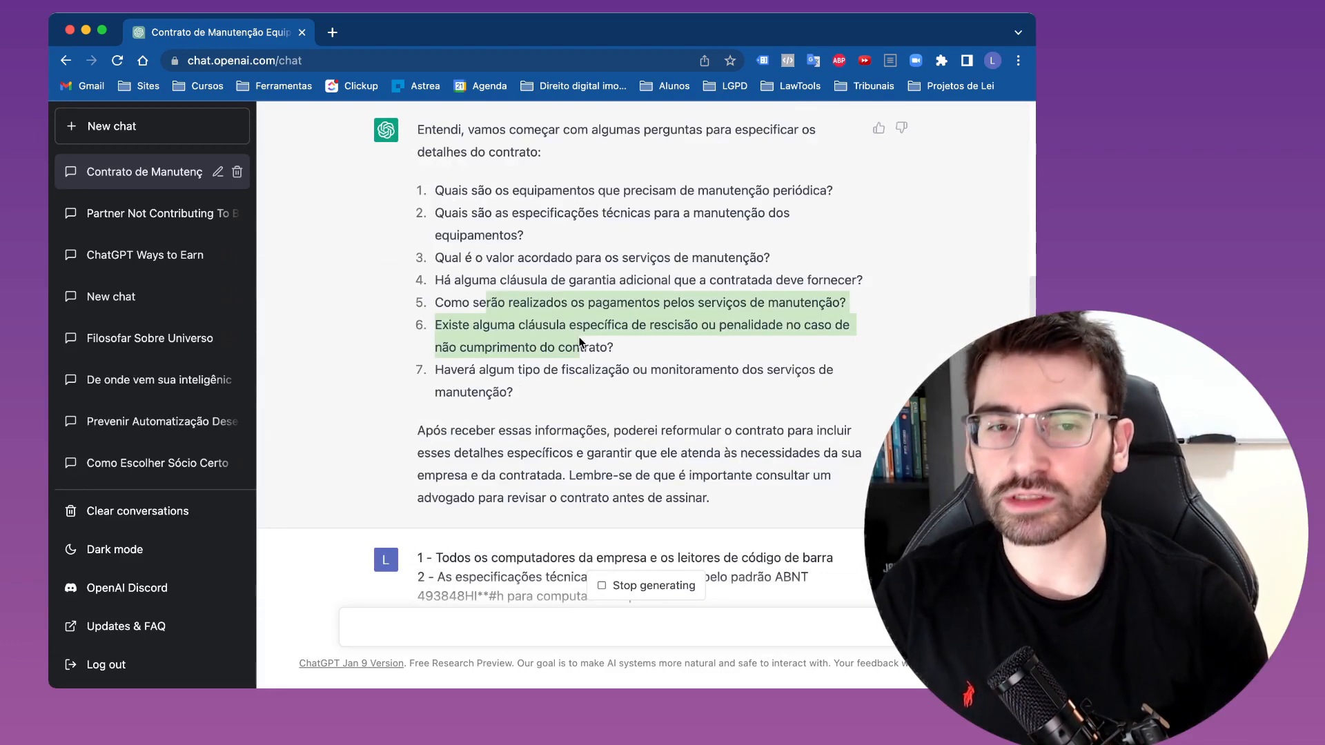
scroll(598, 454, down, 10)
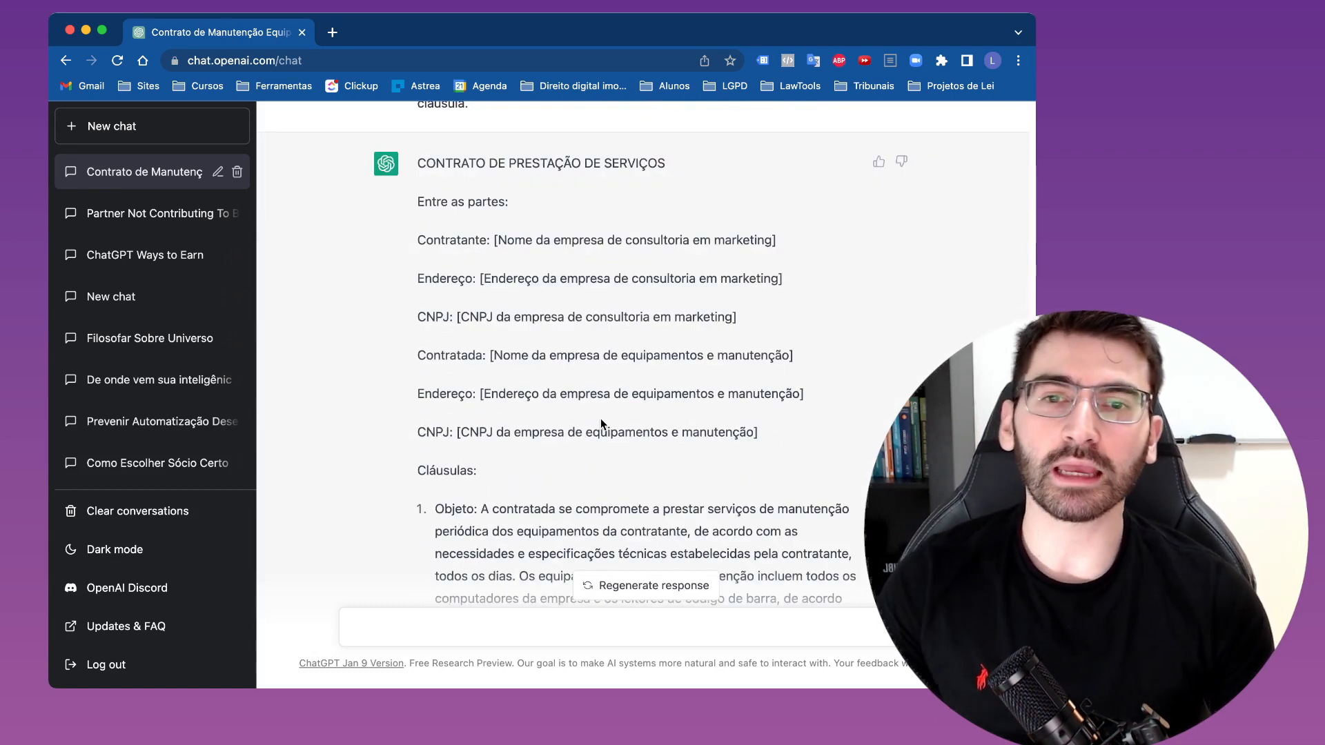
scroll(602, 423, down, 15)
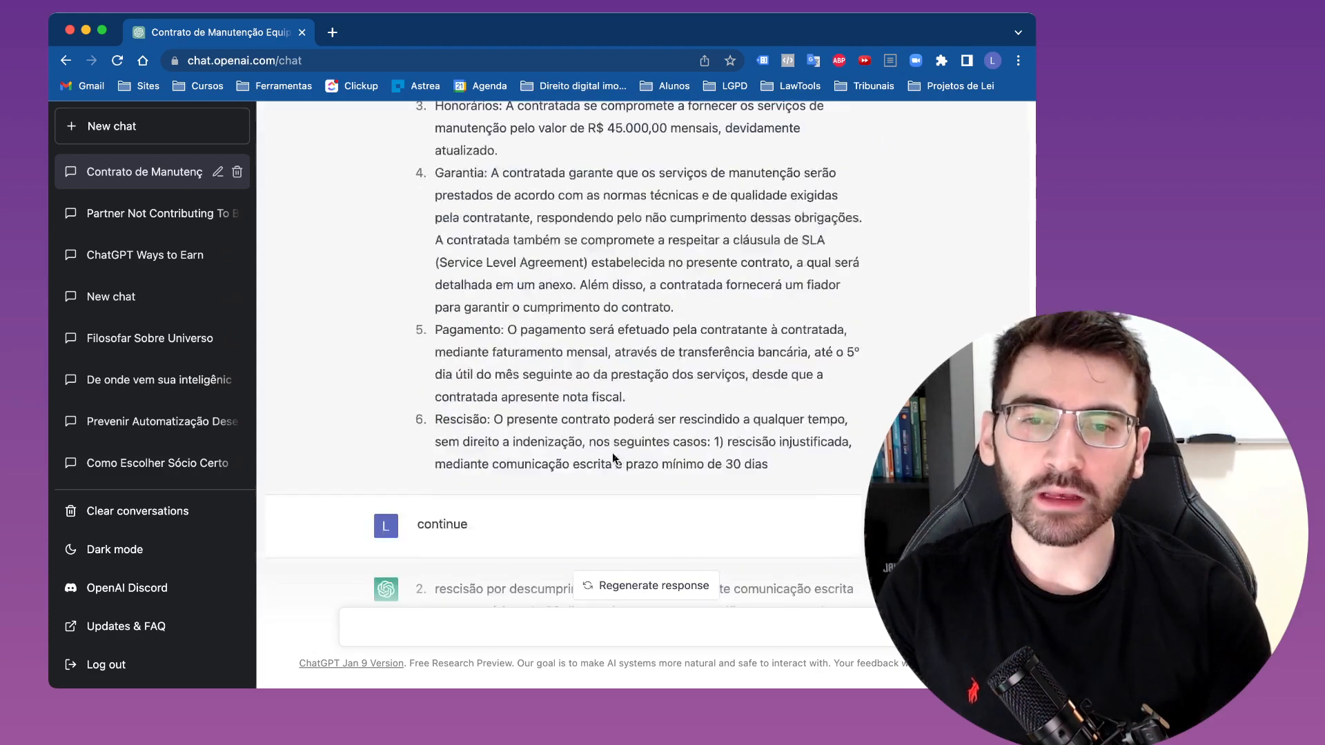
scroll(603, 449, down, 6)
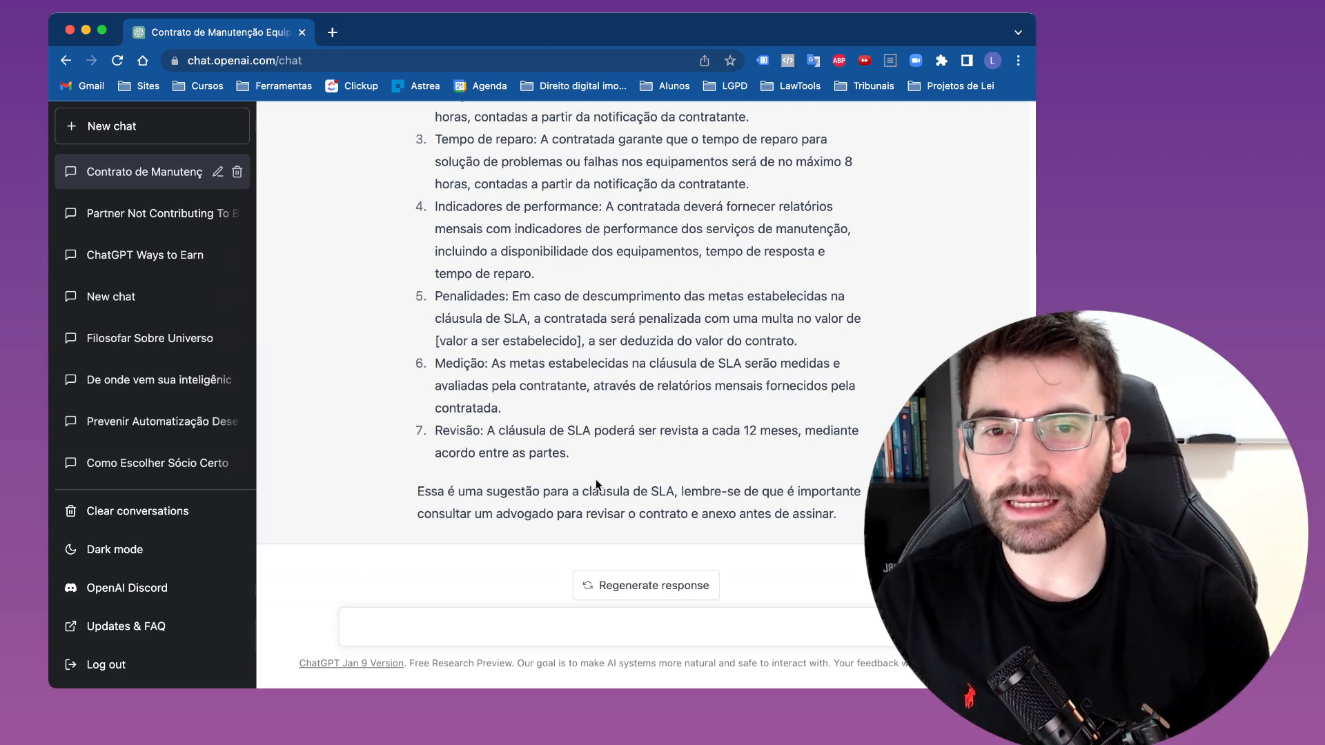
- Write a prompt asking "Existe alguma pergunta que você gostaria de fazer antes de finalizar a elaboração do contrato?"
click(528, 631)
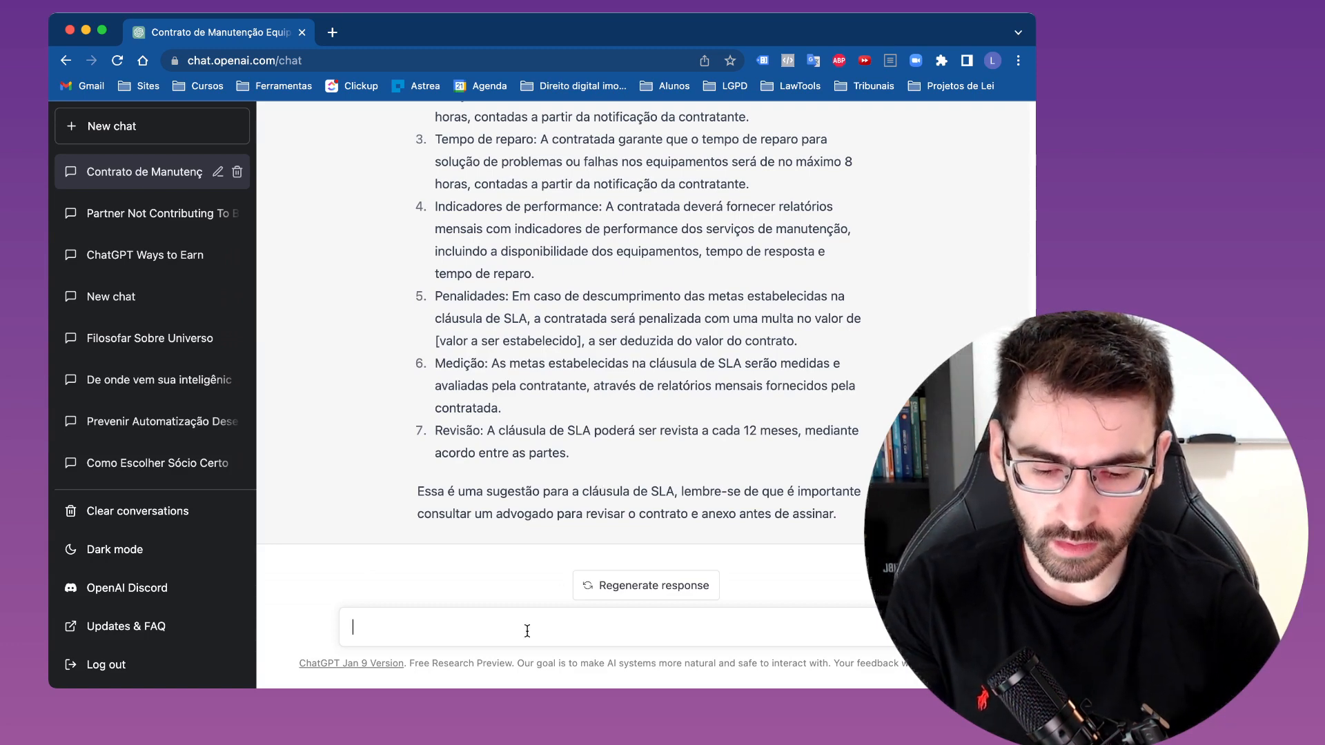
text(Existe alguma)
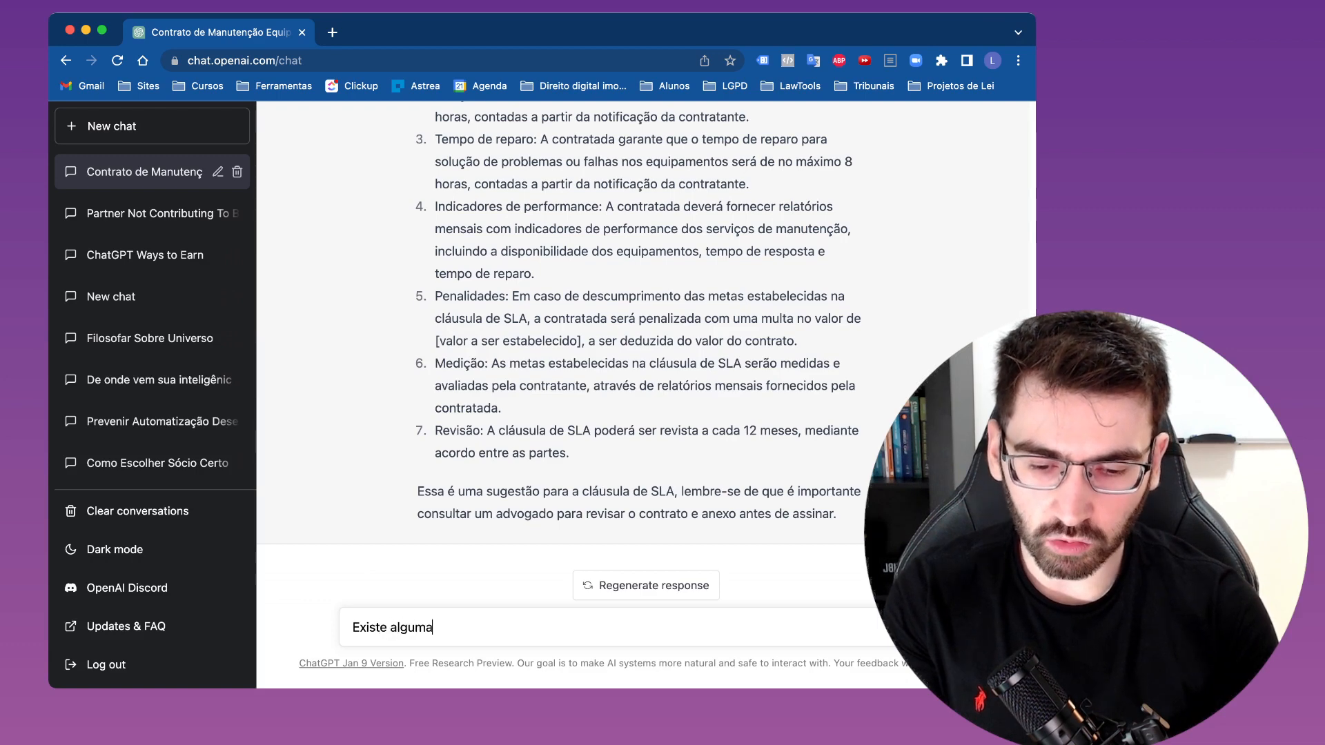
text( pergunta que)
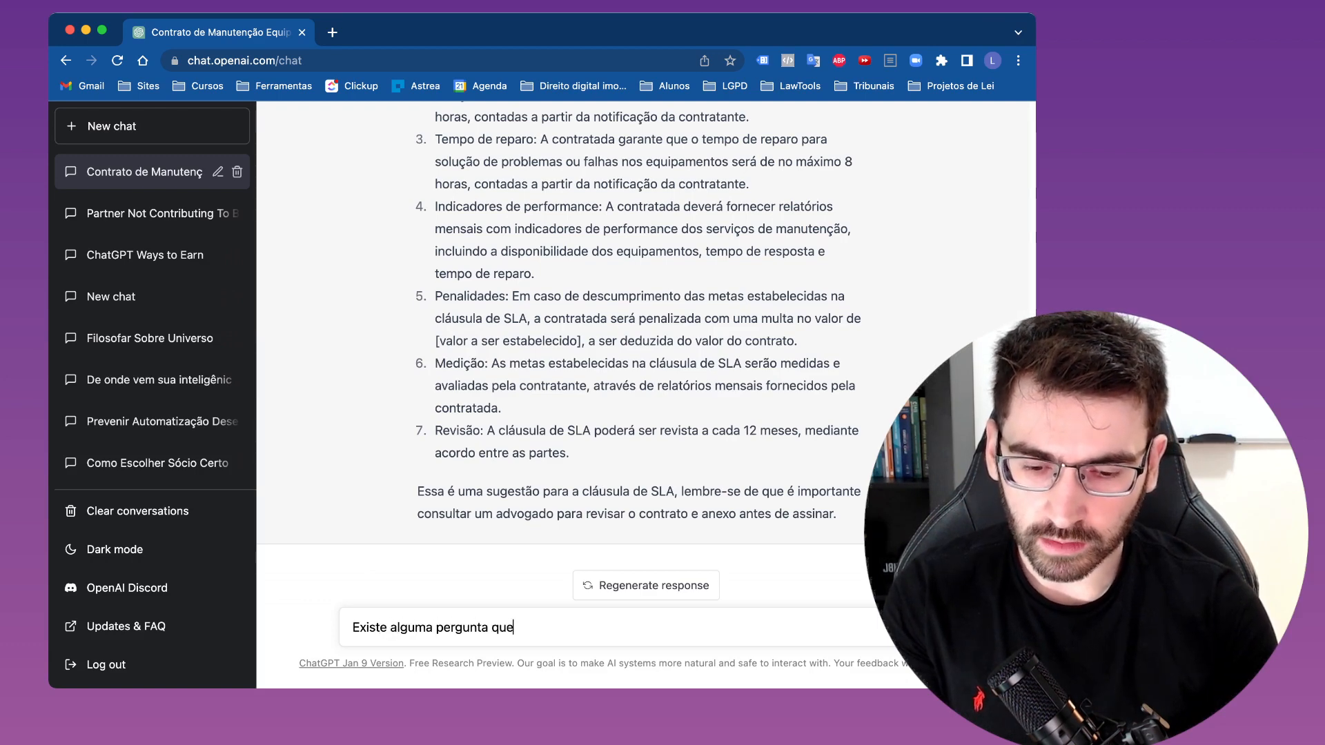
text( você gos)
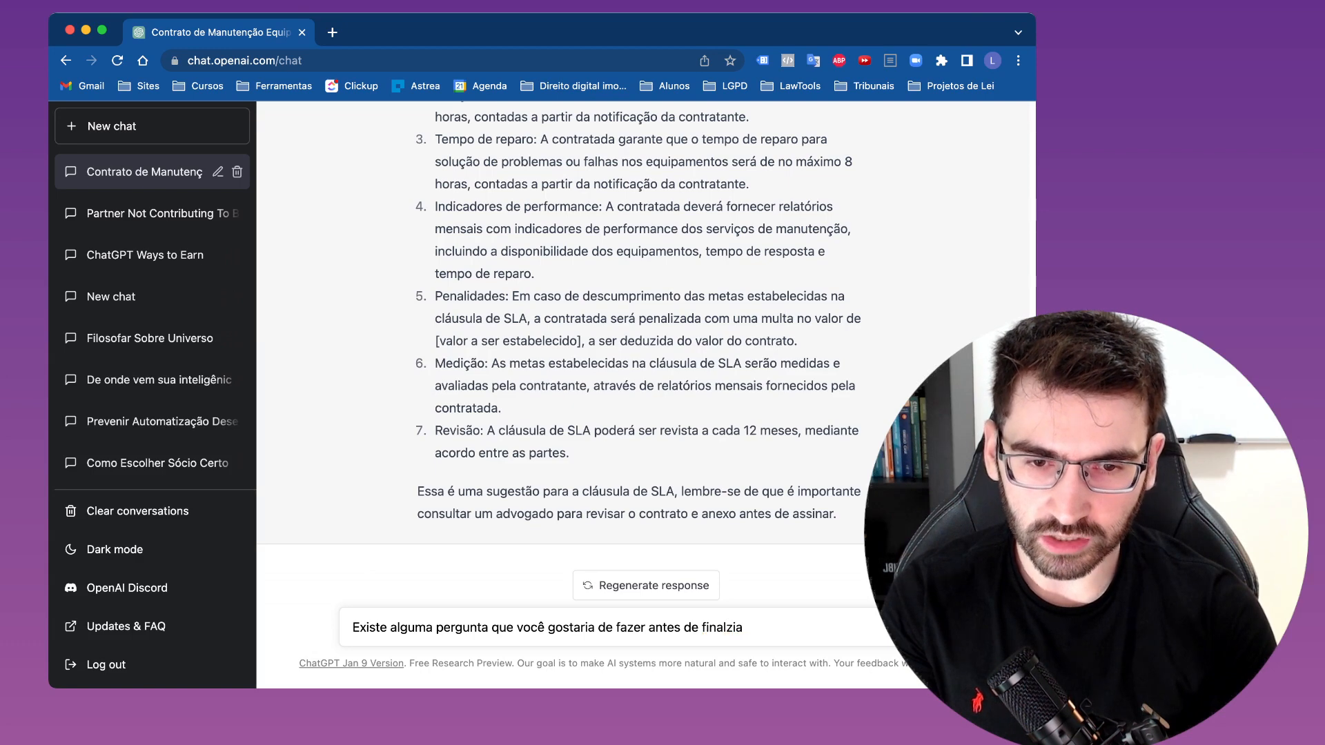
text(r a el)
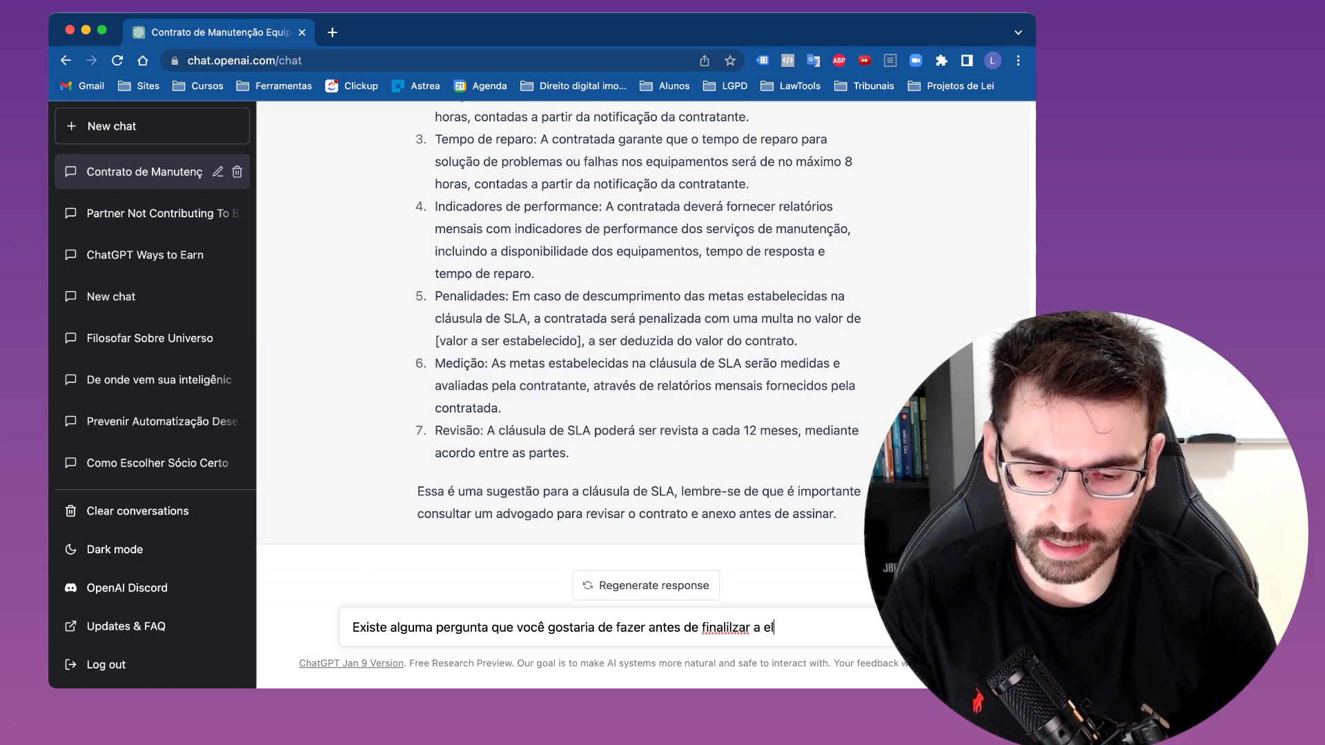
text(aborac'ão do contra)
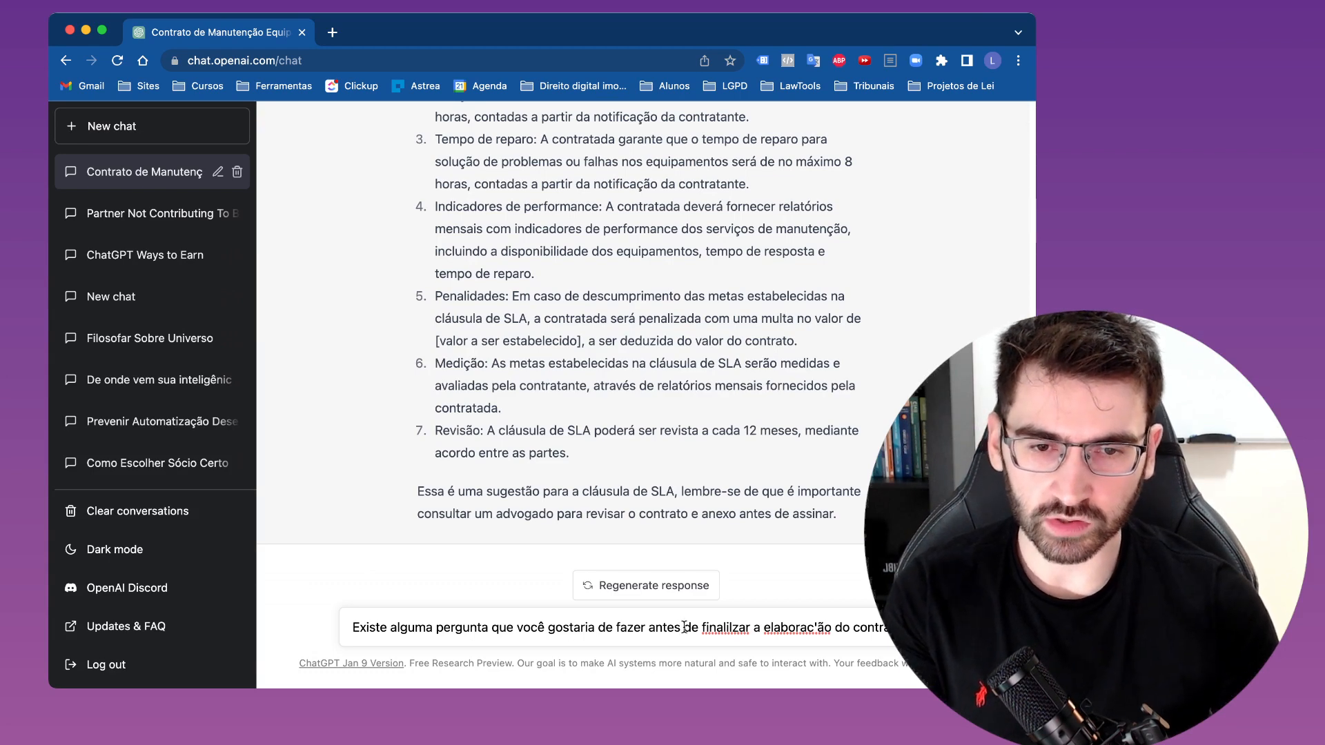
- Correct the misspelled words to "finalizar" and "elaboração" in the drafted question and send it
double_click(735, 632)
click(760, 529)
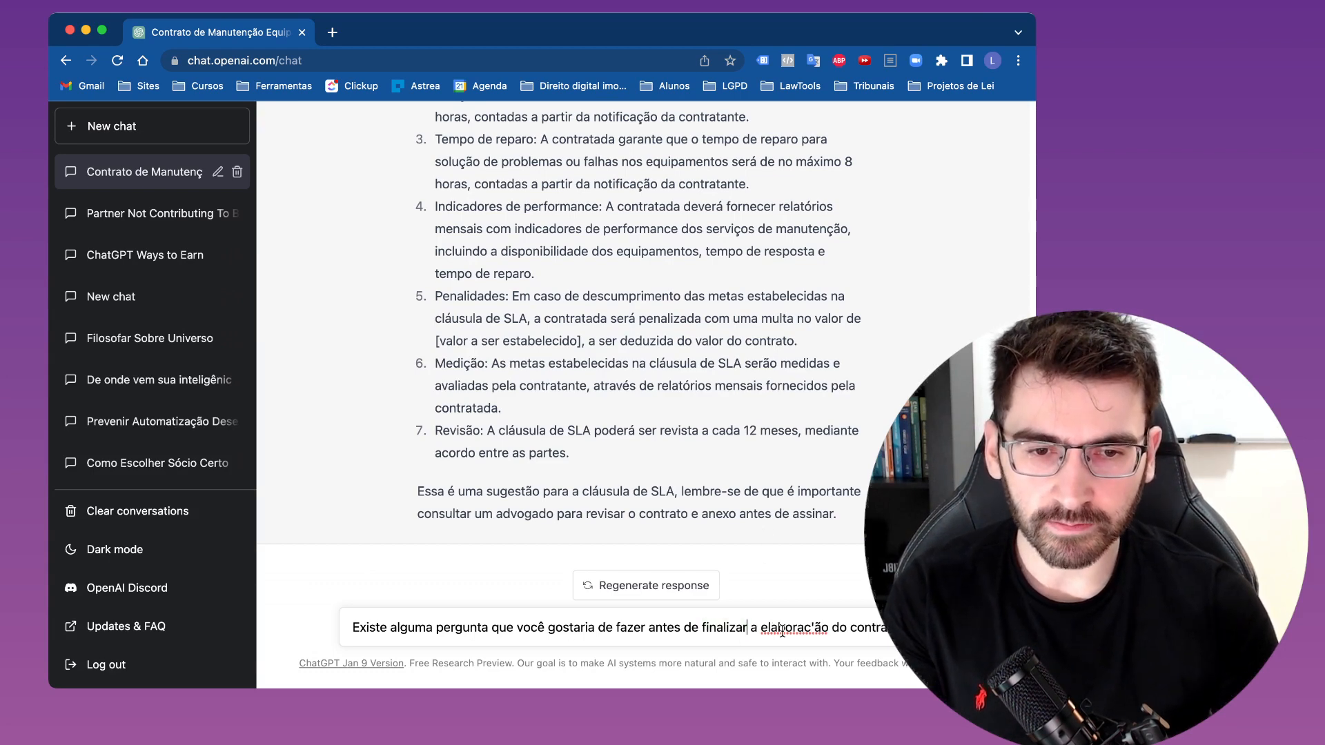
right_click(782, 631)
click(799, 514)
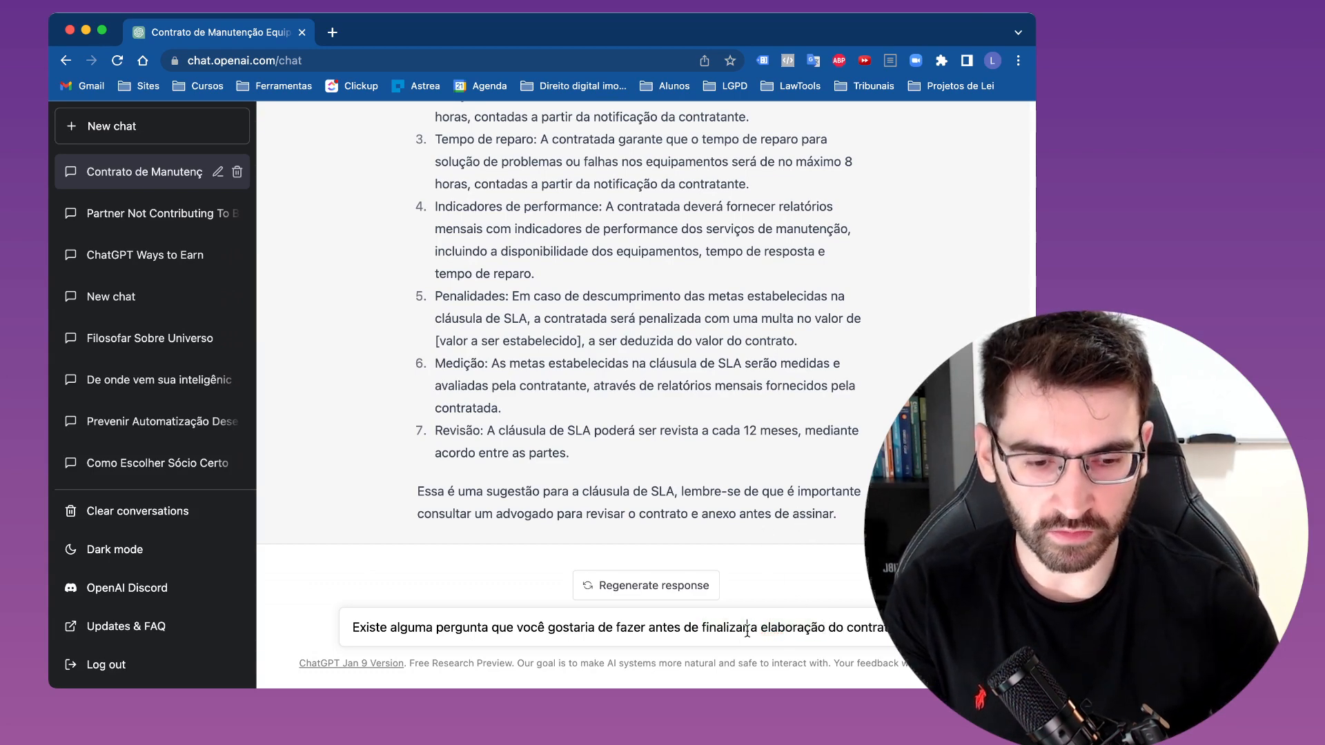
key(Return)
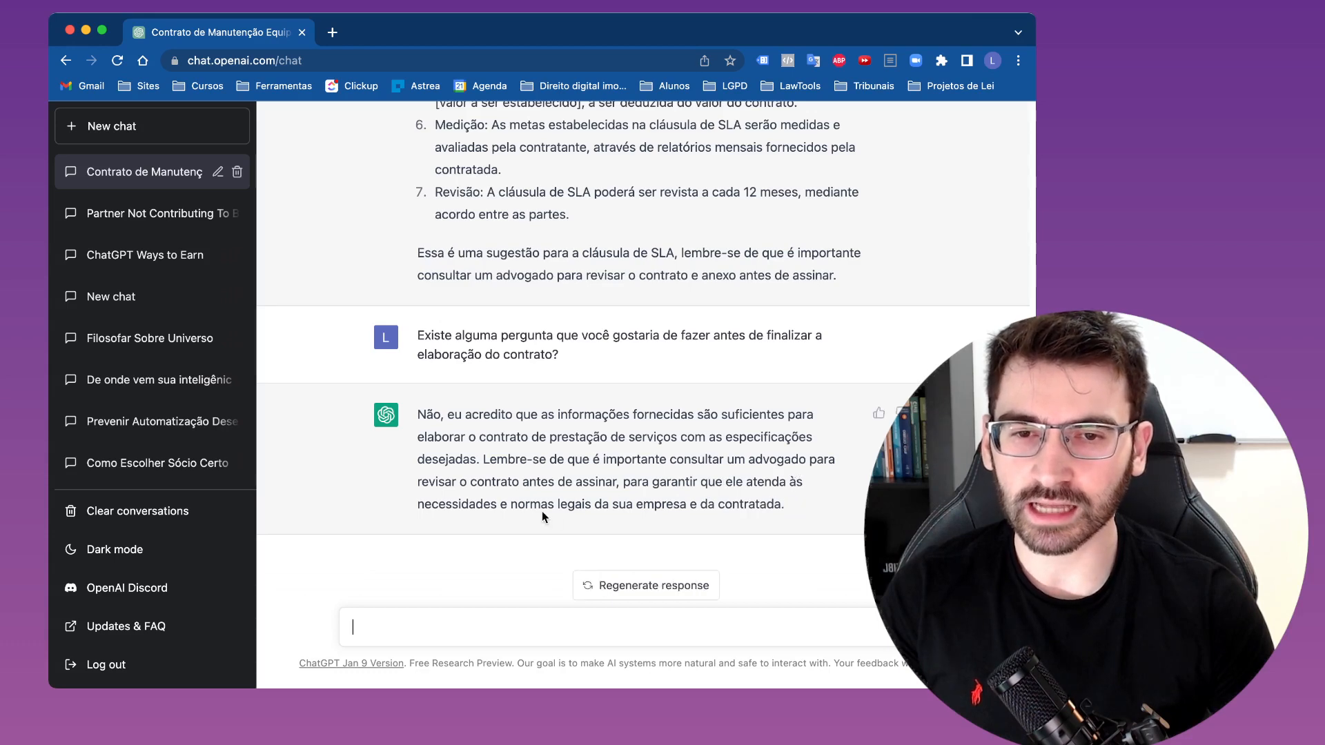
- Read the reply about whether further questions are needed, highlighting its text on sufficient information and consulting a lawyer
drag(787, 504, 432, 428)
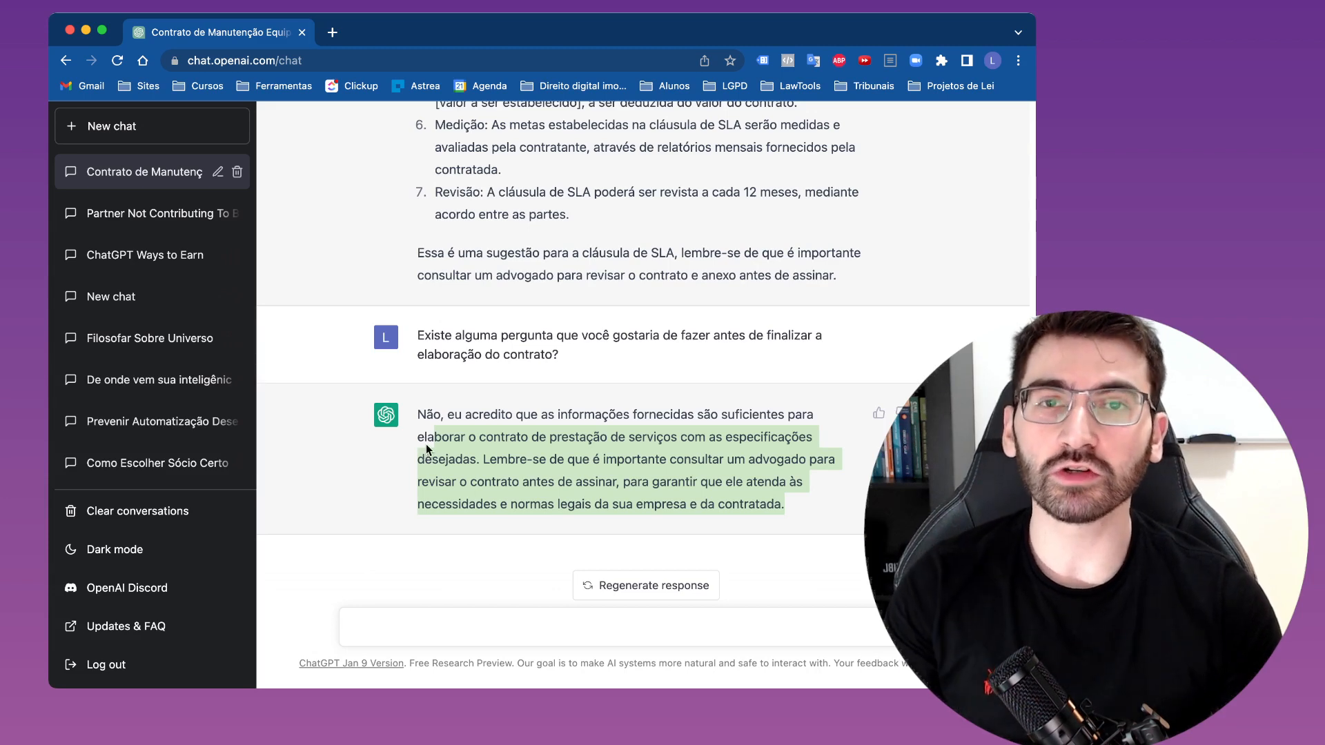
click(573, 449)
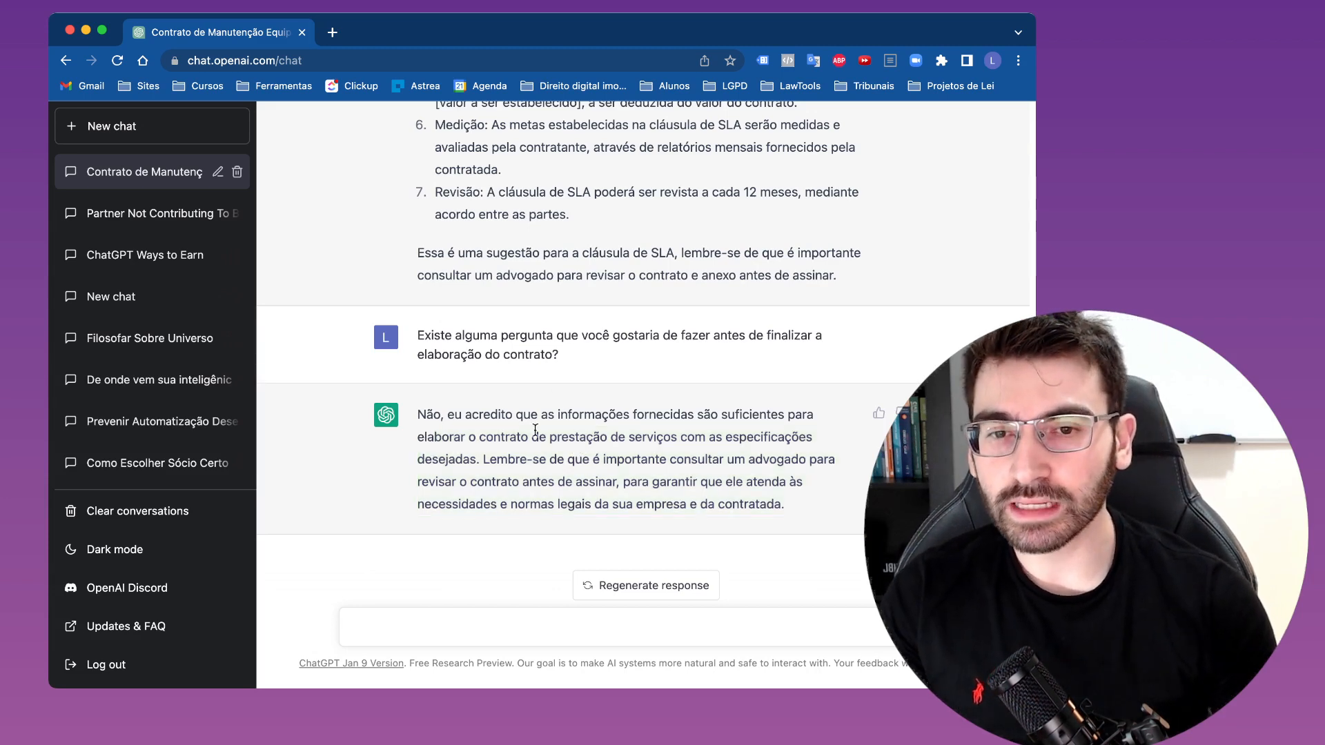
drag(499, 414, 823, 519)
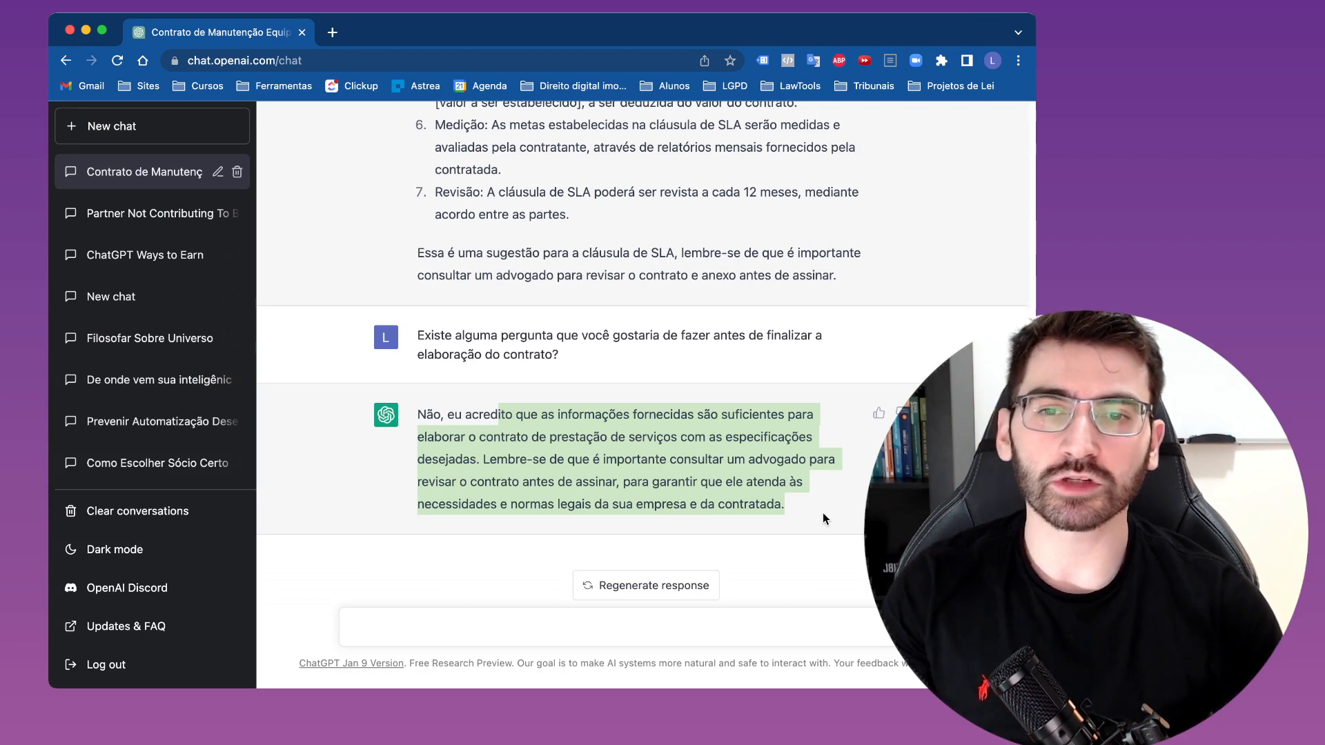
click(775, 510)
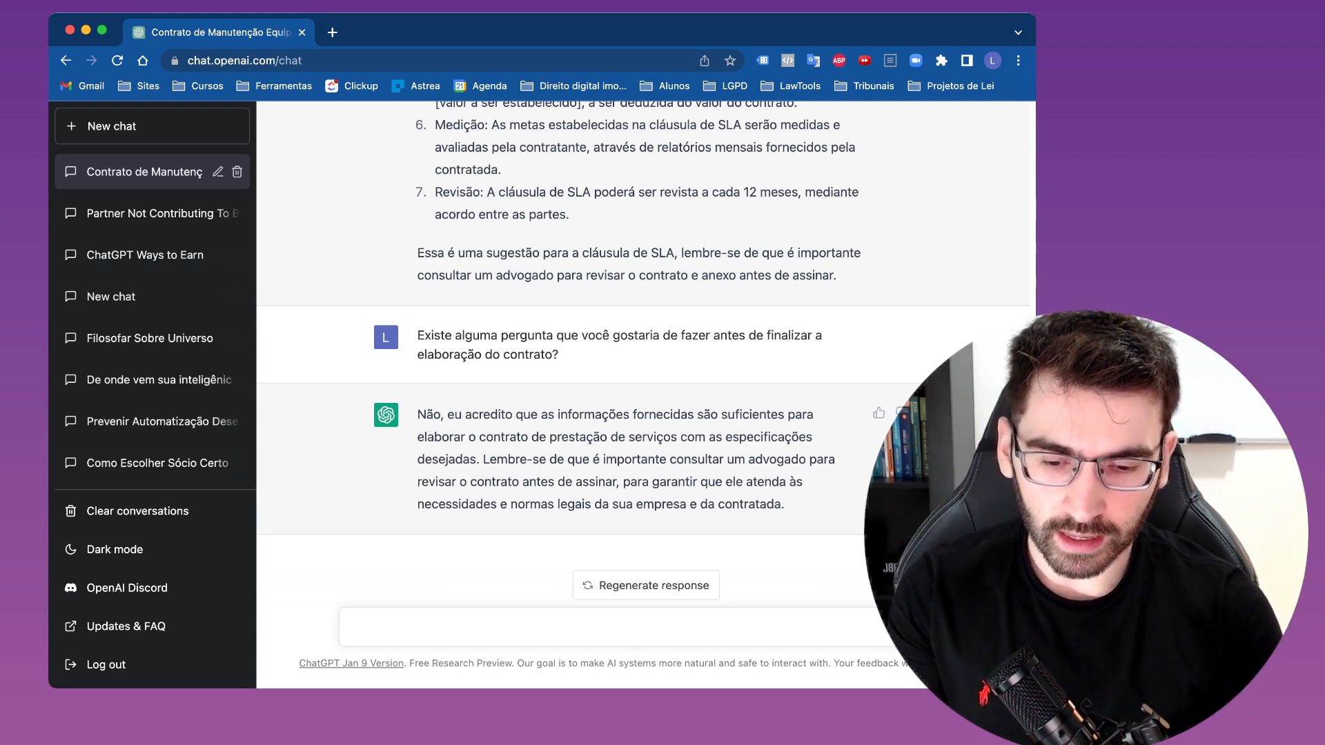
- Send the question "Este contrato deve ser um contrato de prestação de serviços como foi redigido ou ele deve ser um contrato de transferência de tecnologia? Por quê?"
text(contrato)
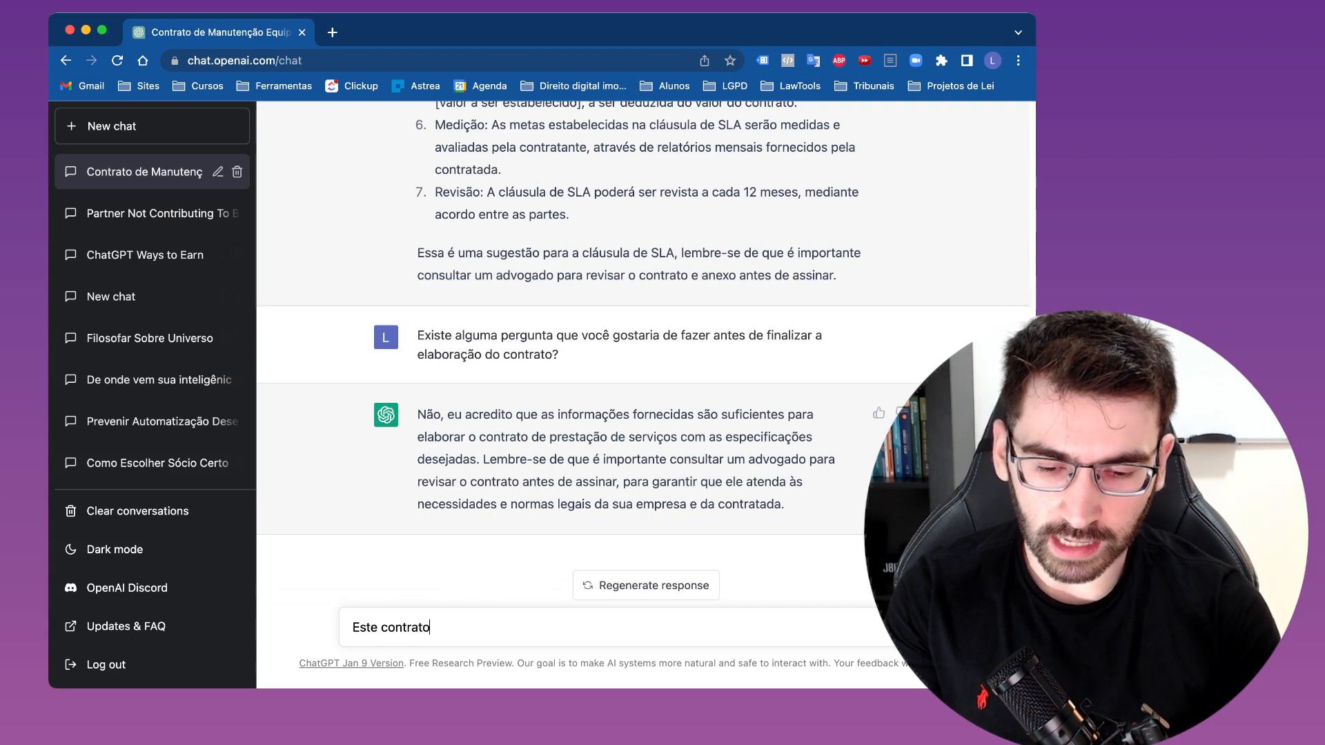
text( deve ser um )
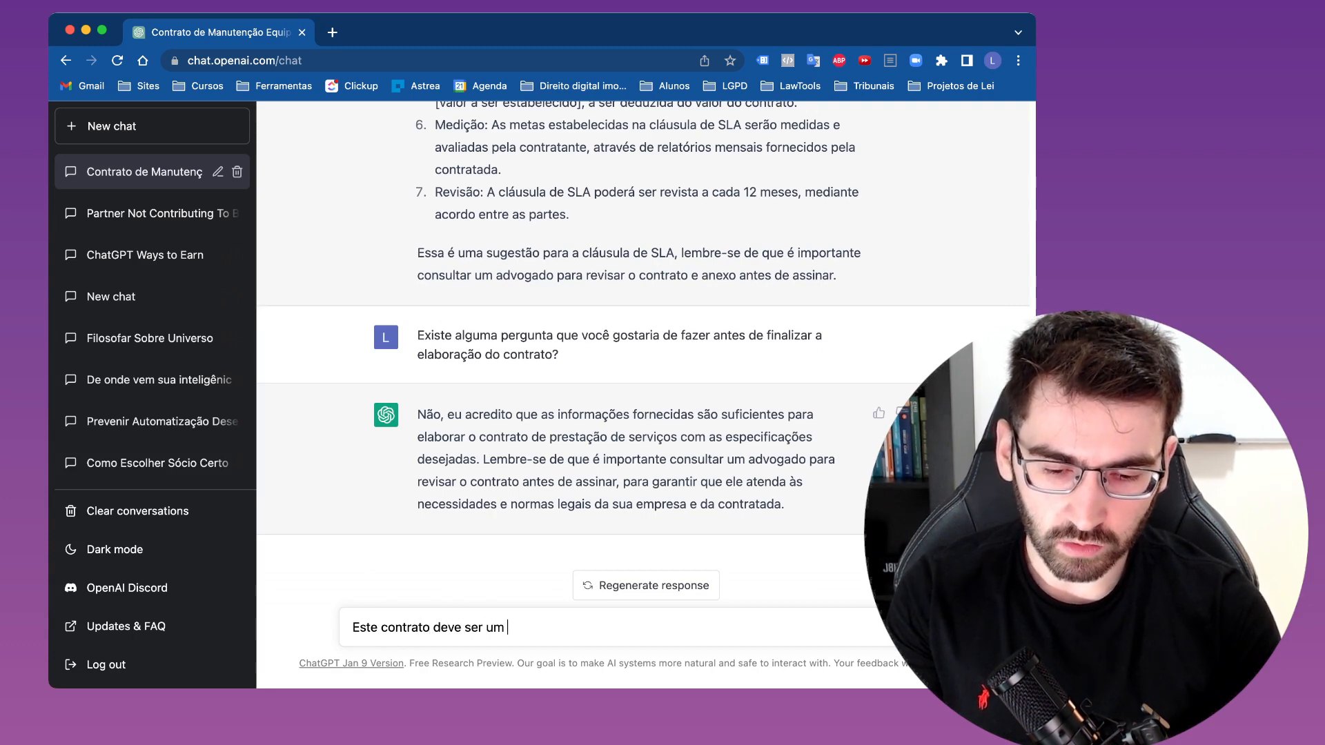
text(contrato de prestaç)
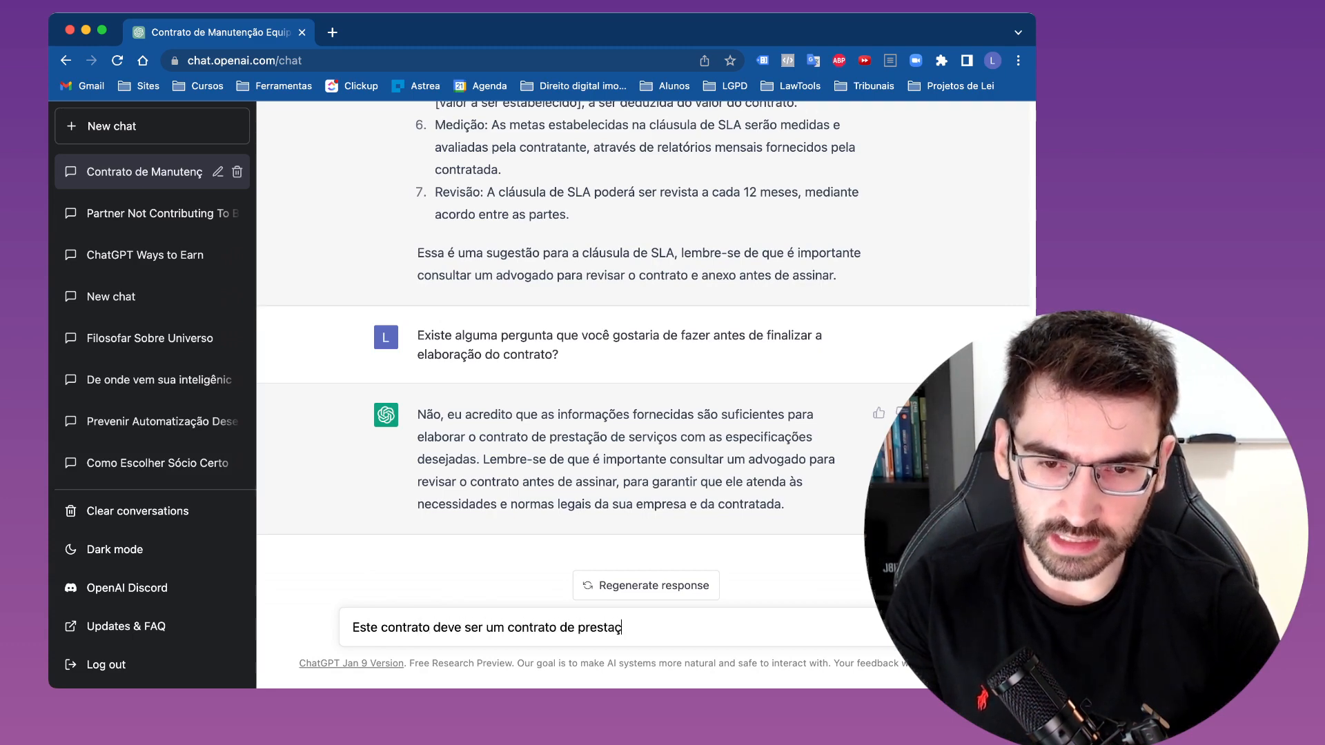
text(ão de serviços)
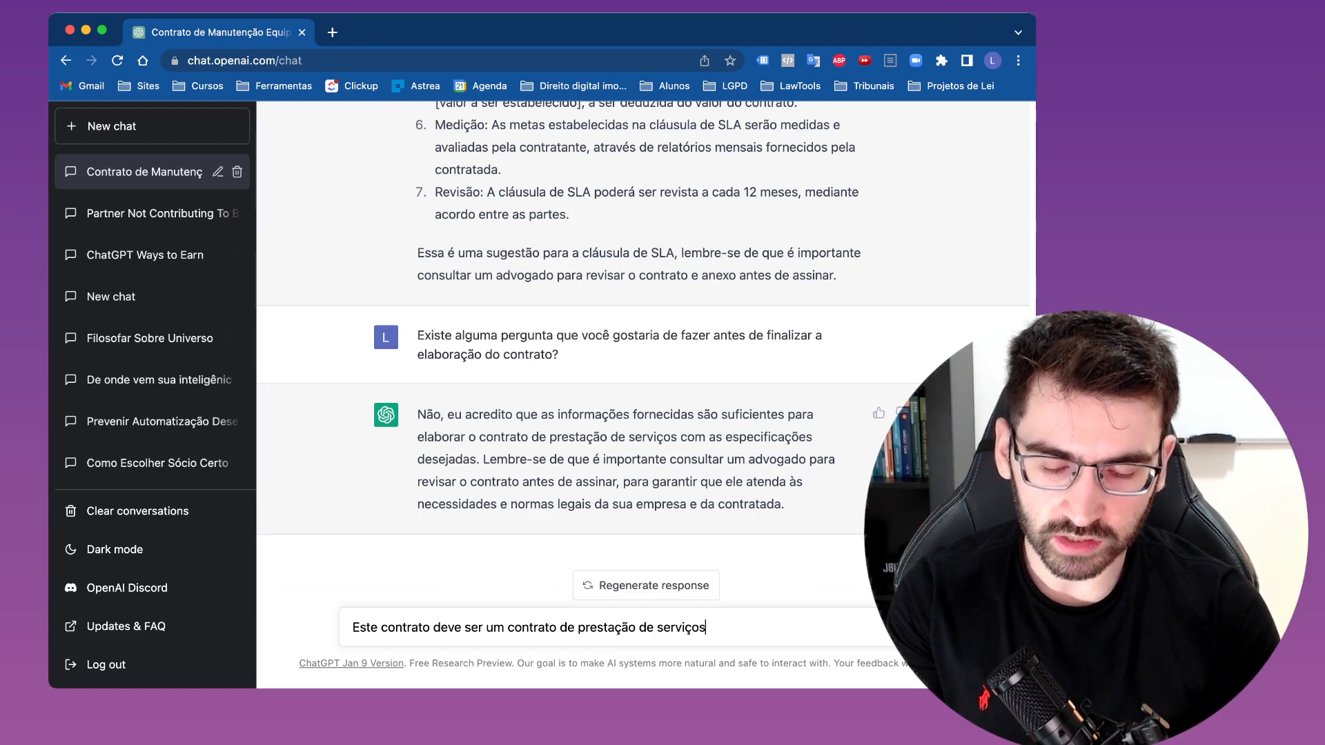
text( como )
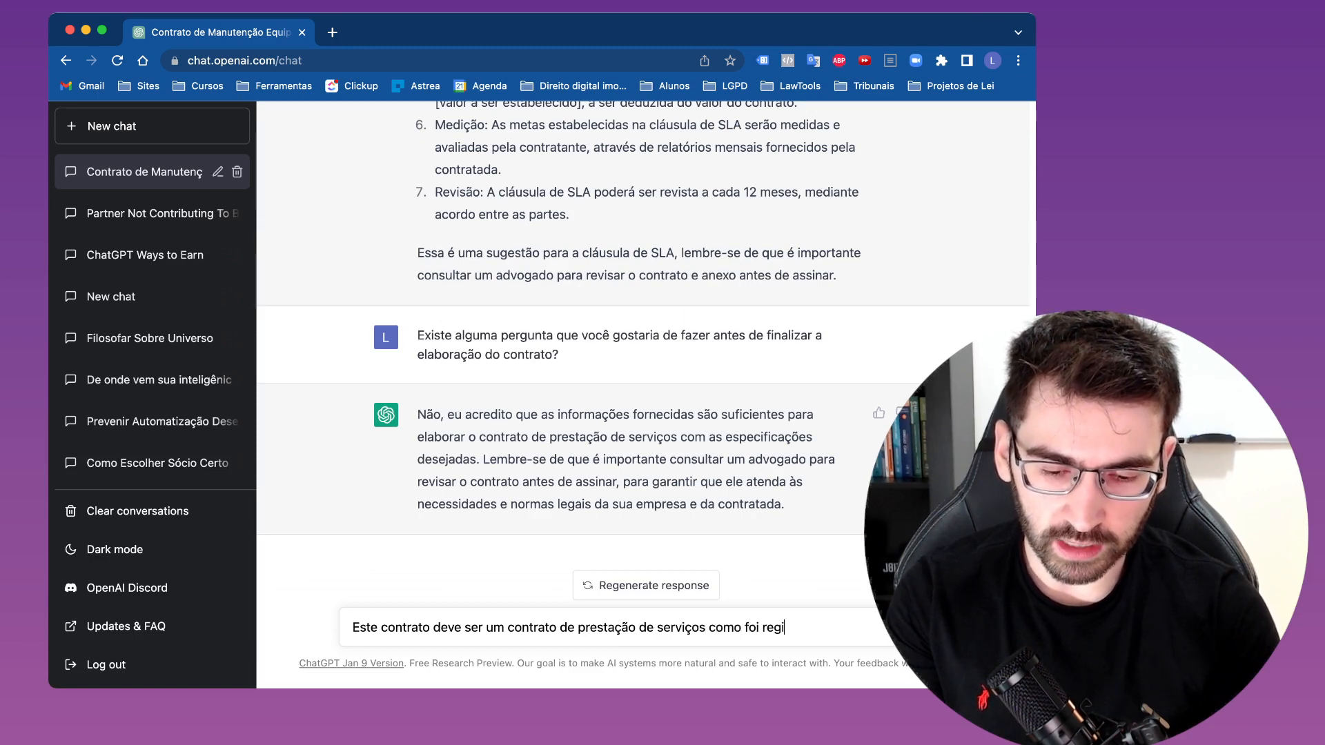
text(foi redi)
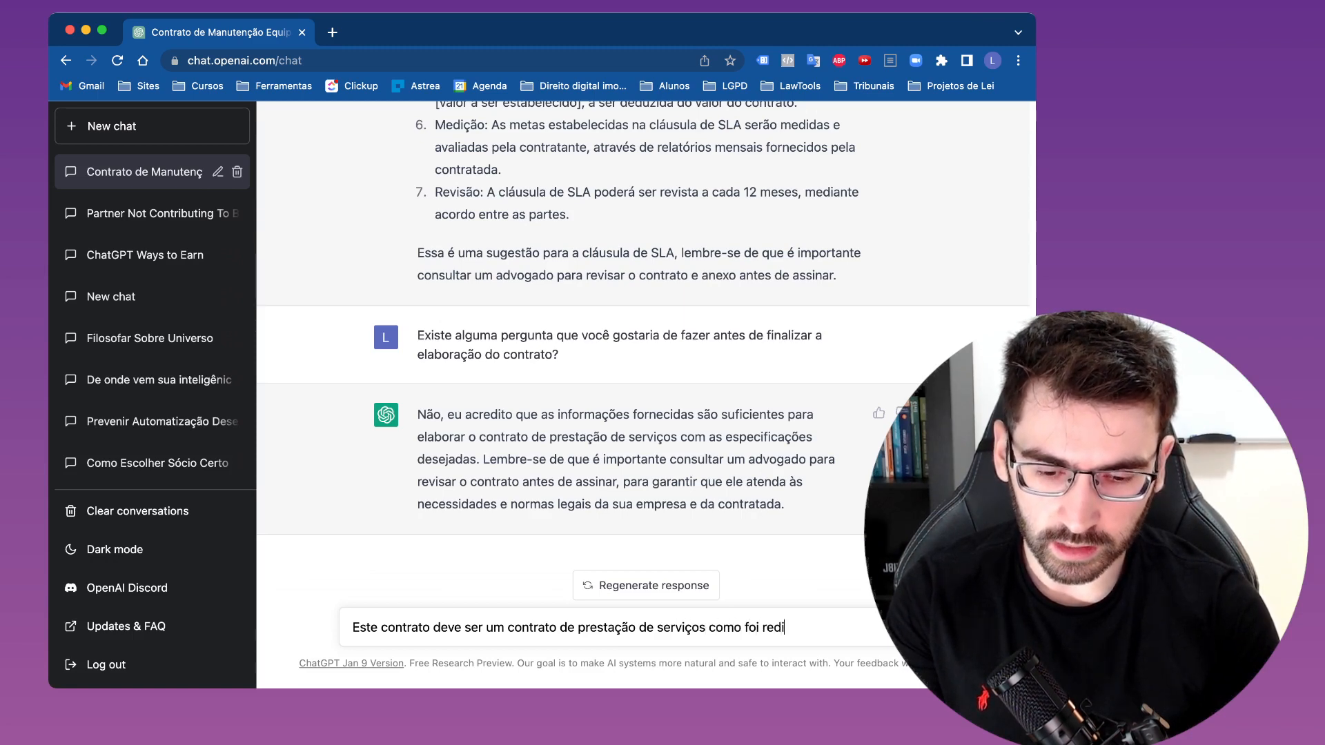
text(gido ou ele deve )
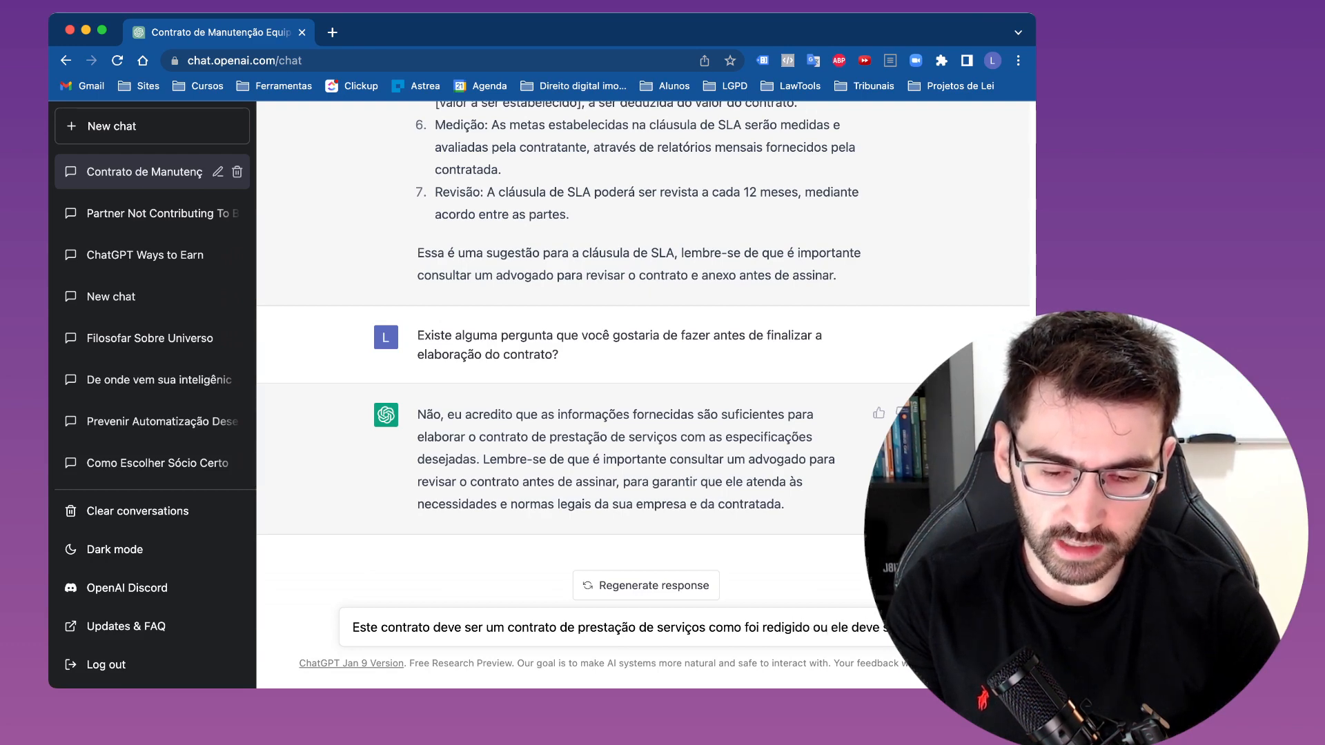
text(contrato d)
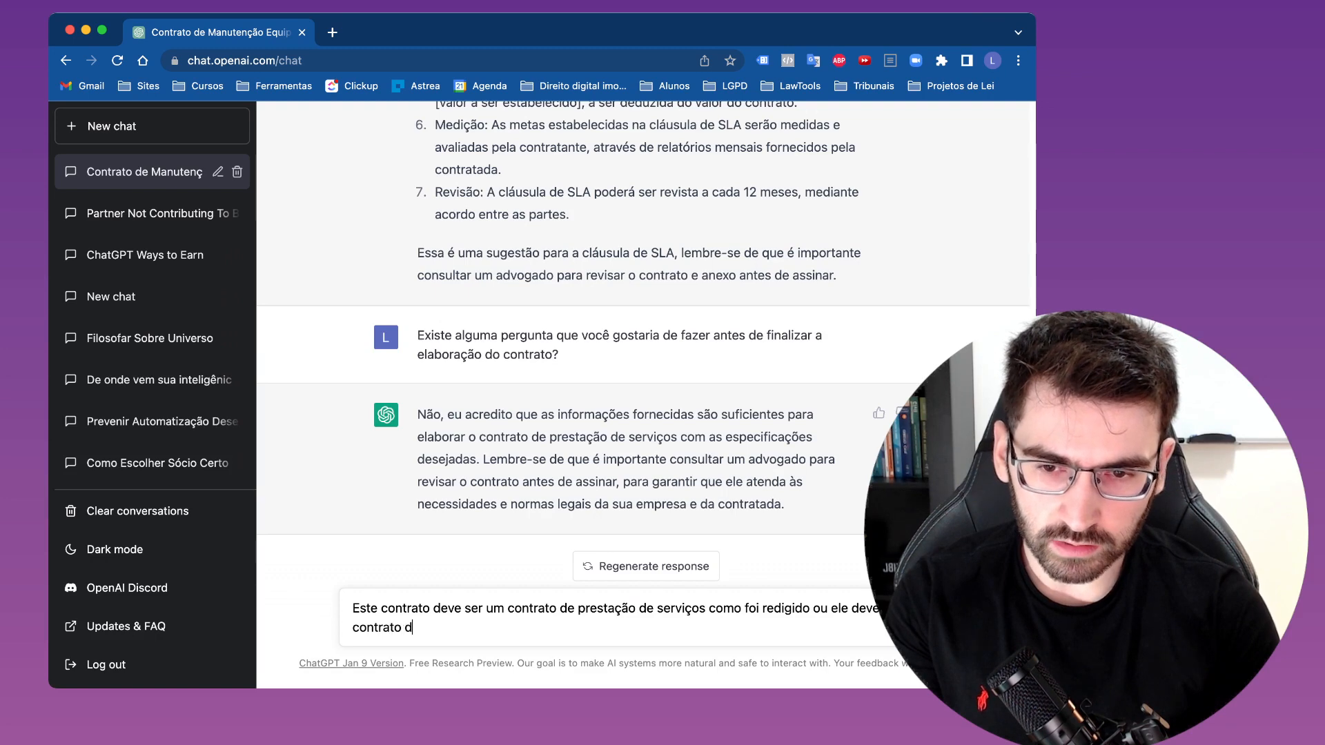
text(e transferência de tecnologia? Por qu)
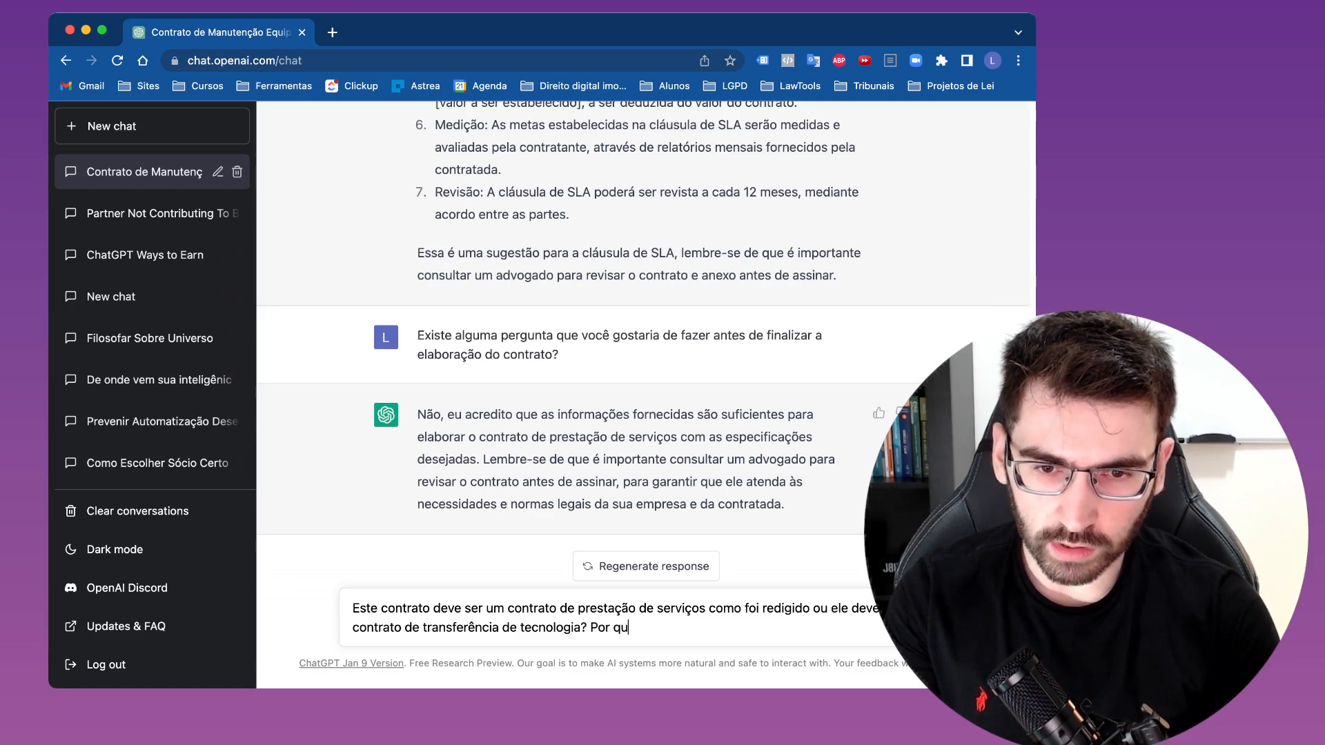
text(ê?)
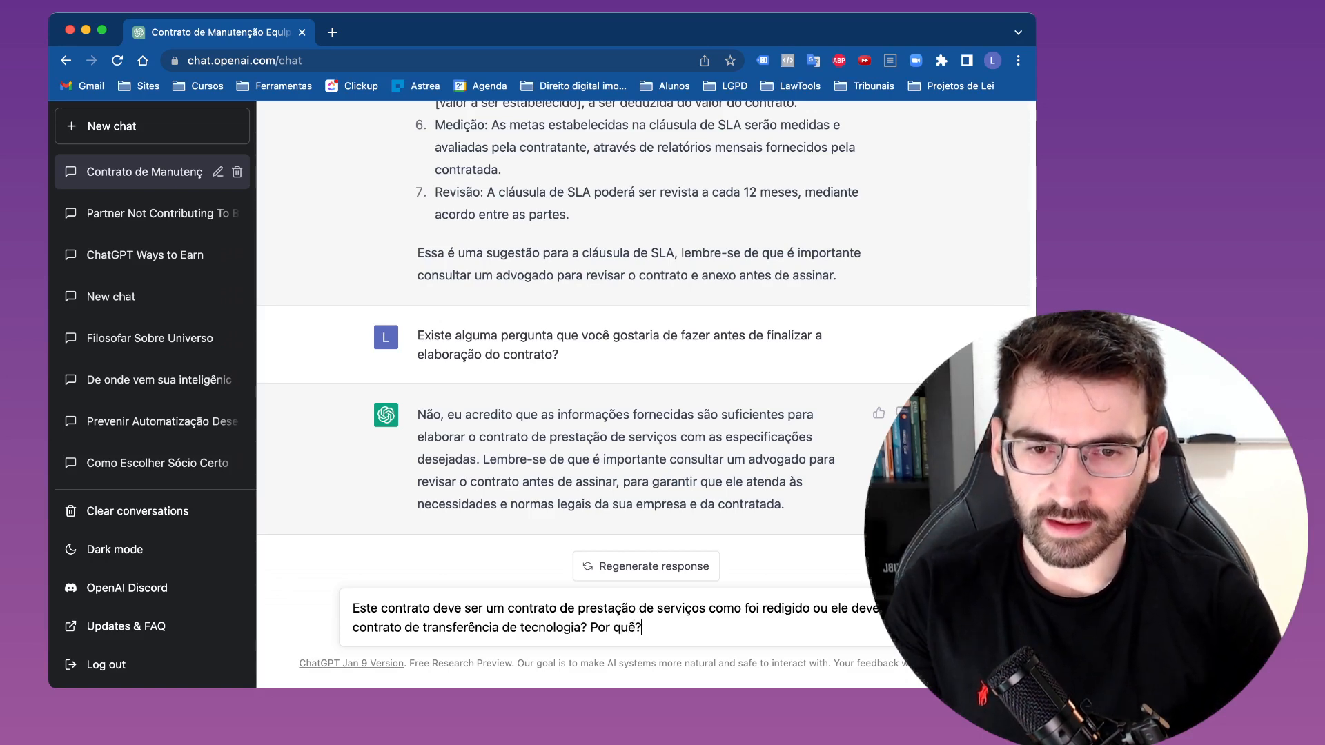
key(Return)
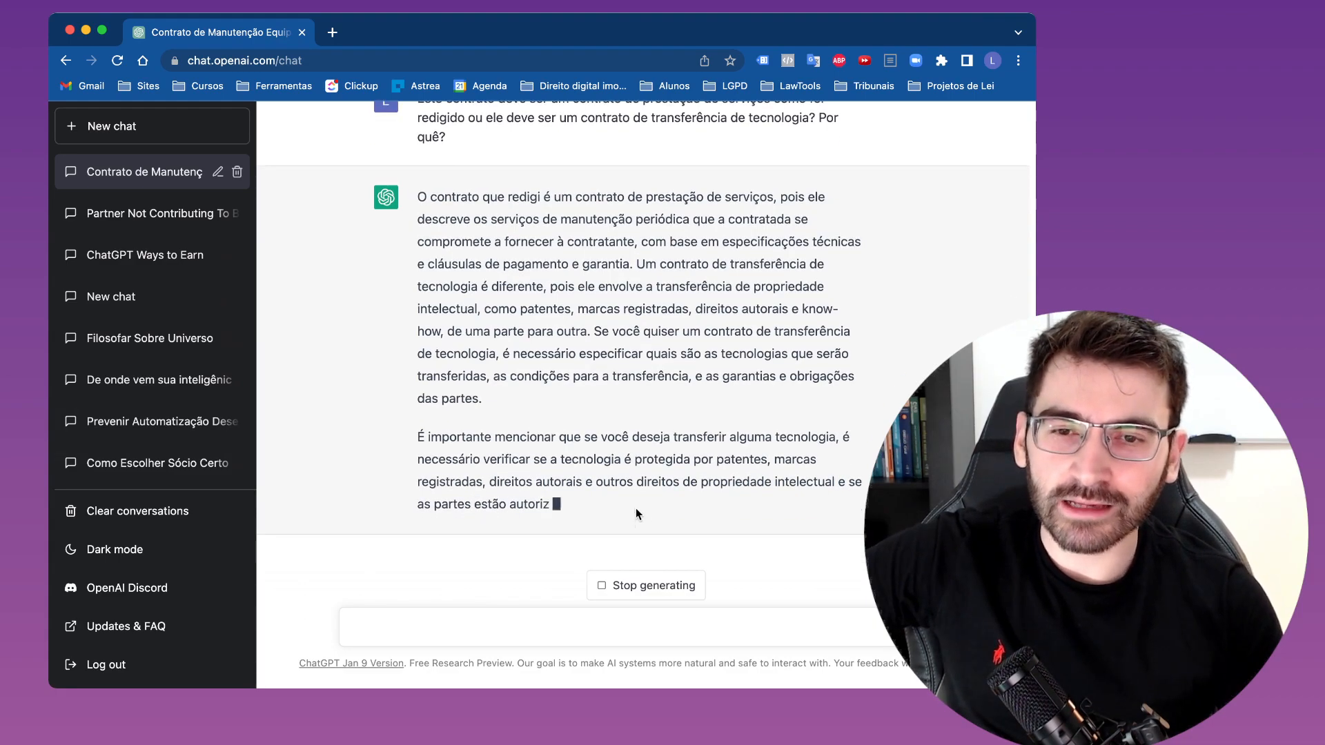
- Look back through the conversation to the original contract request and return to the reply on service provision versus technology transfer
scroll(636, 508, up, 12)
scroll(628, 504, down, 10)
scroll(624, 498, up, 20)
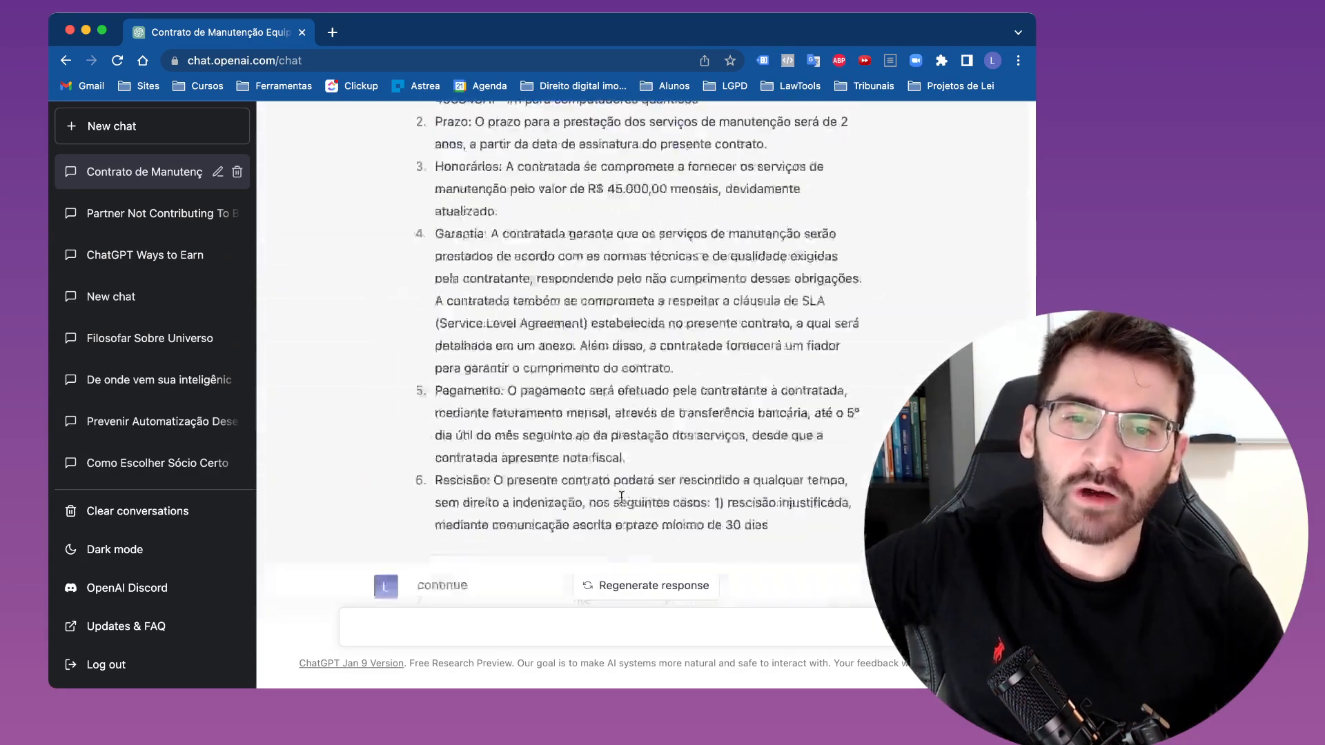
scroll(620, 495, up, 15)
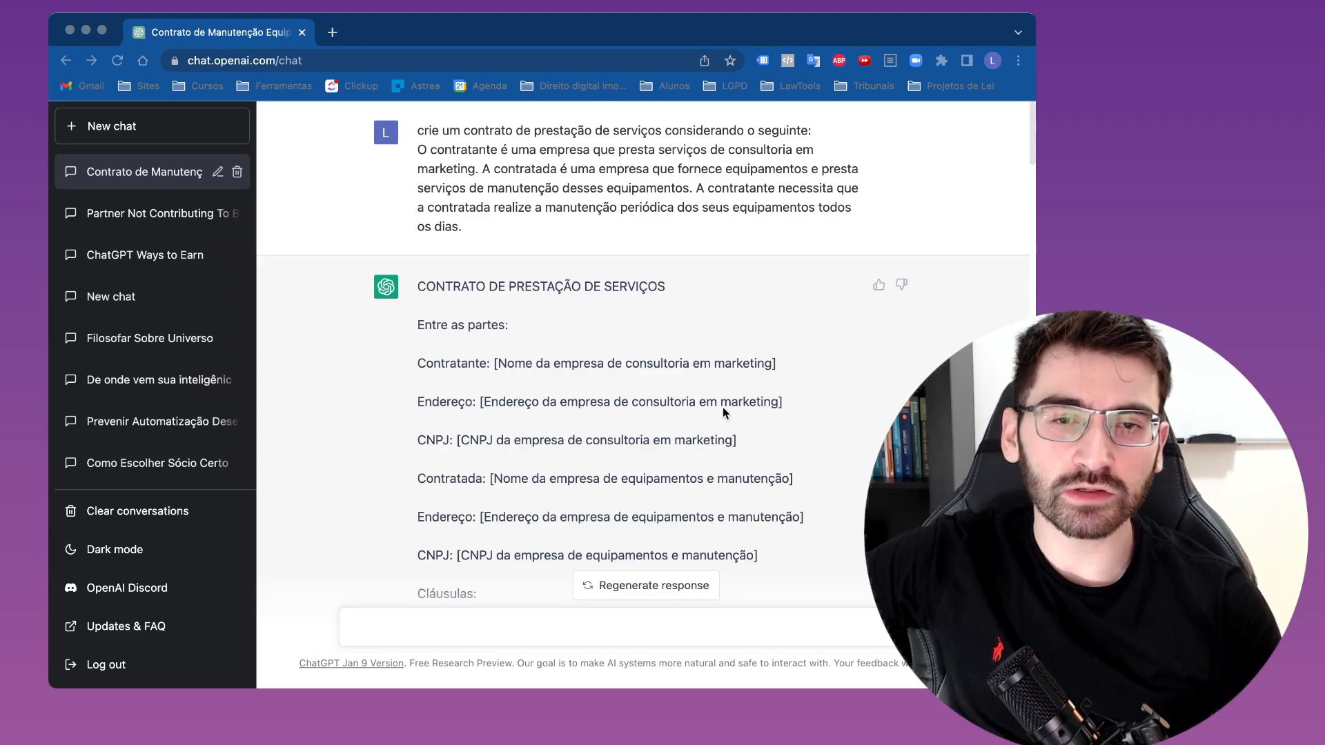
click(704, 383)
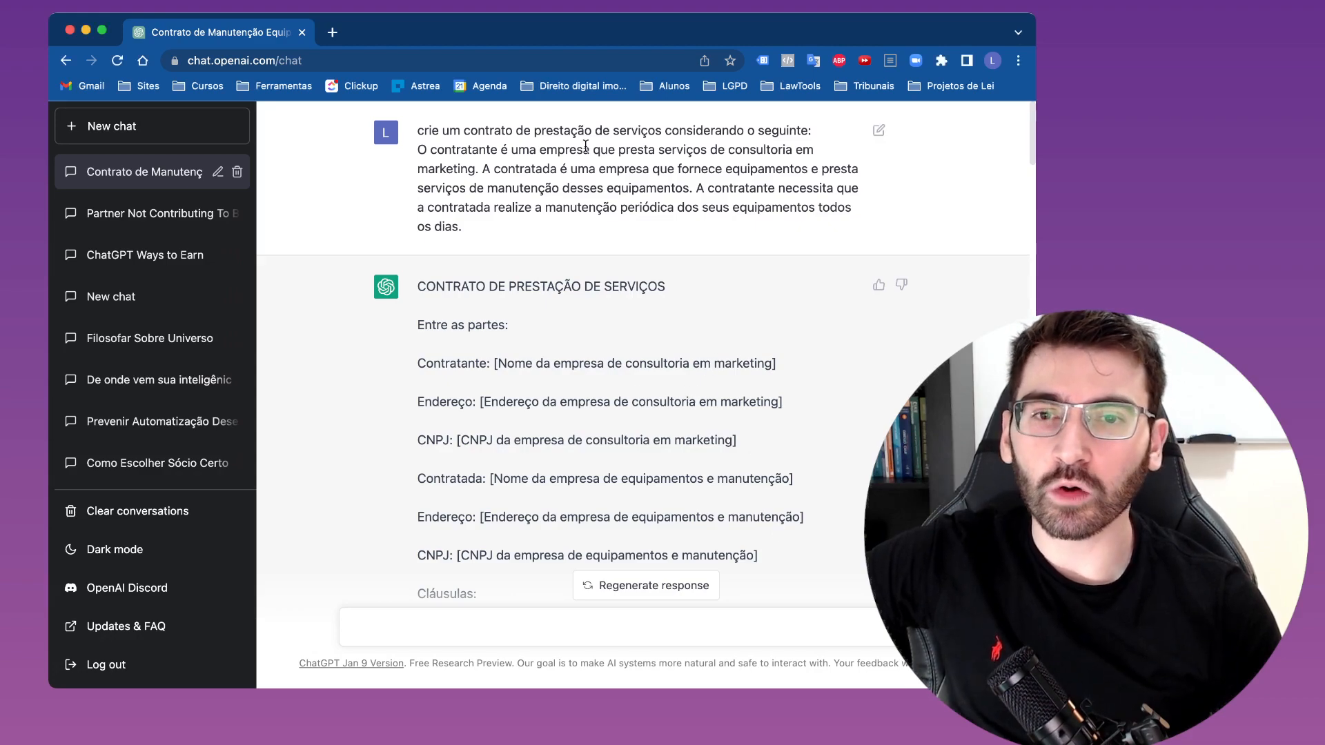
scroll(602, 324, down, 1)
scroll(594, 335, down, 20)
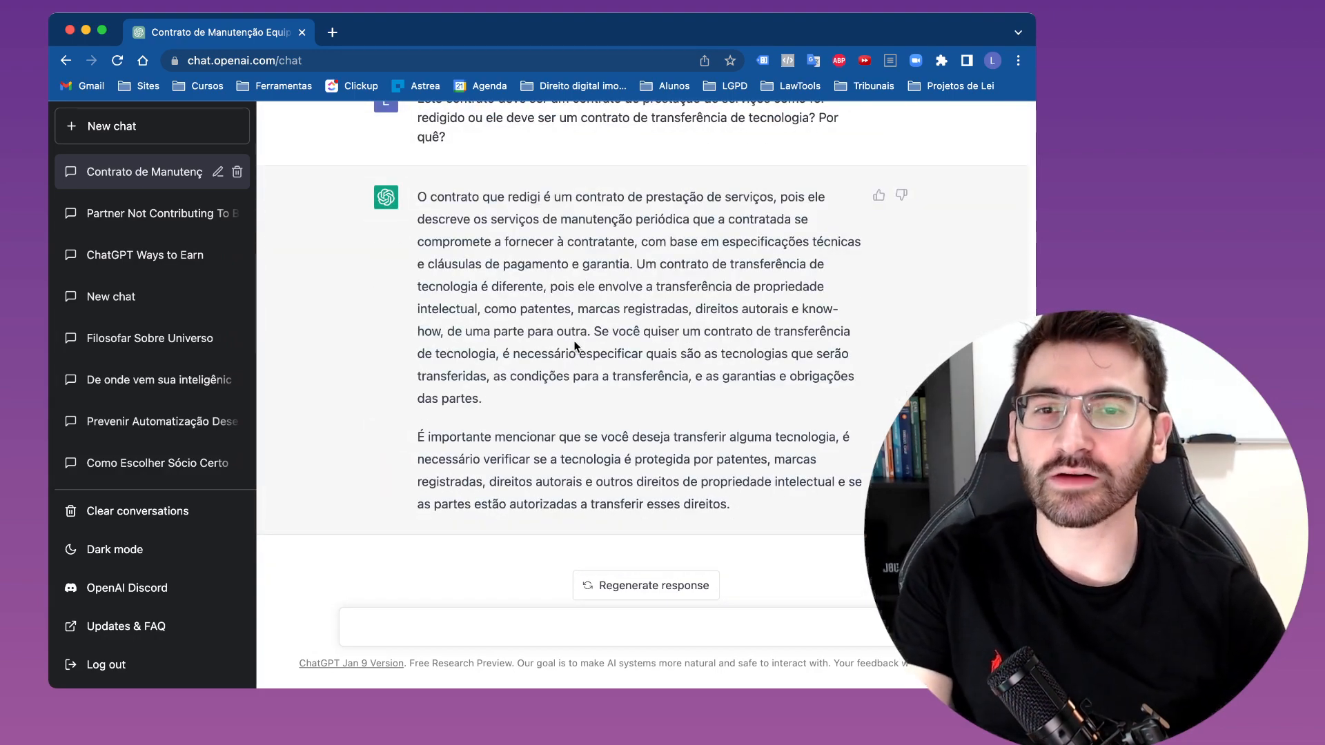
- Review the SLA annex and the first contract draft's clauses and signature block, ending back at the latest reply
scroll(545, 391, up, 15)
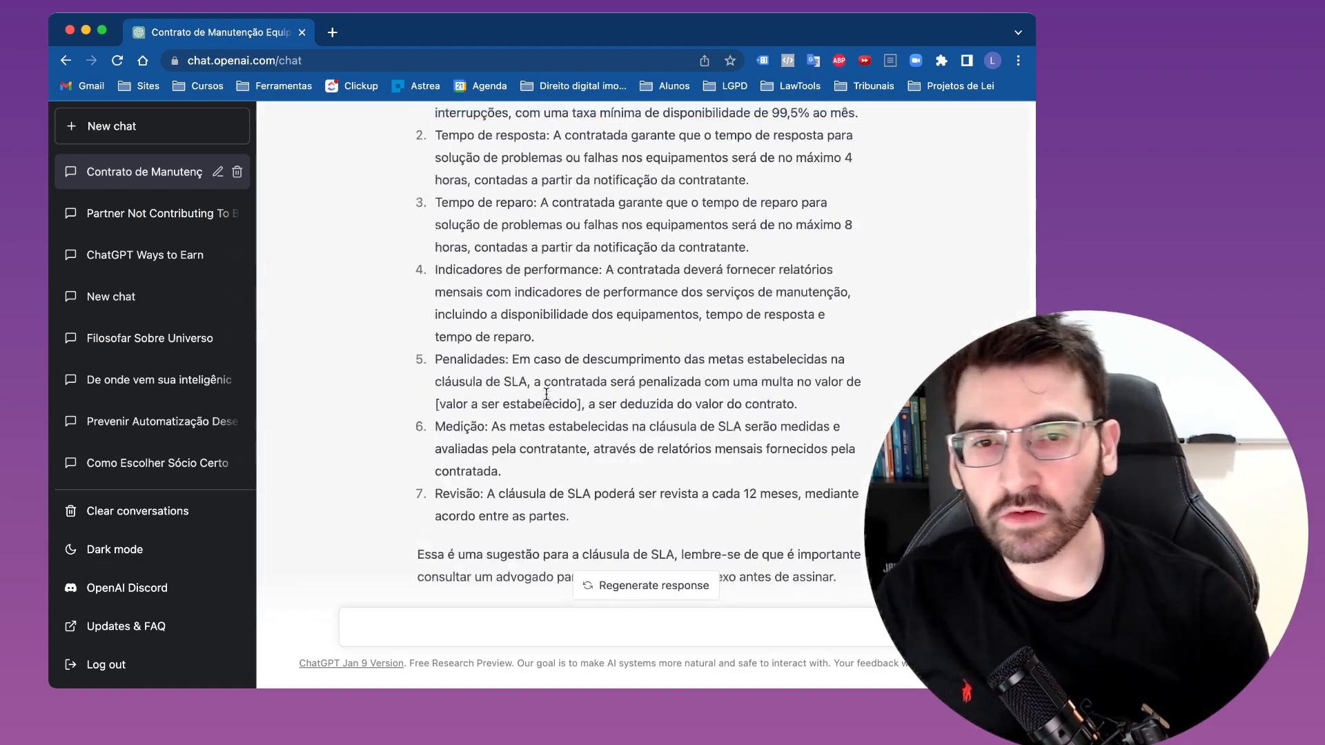
scroll(548, 395, up, 20)
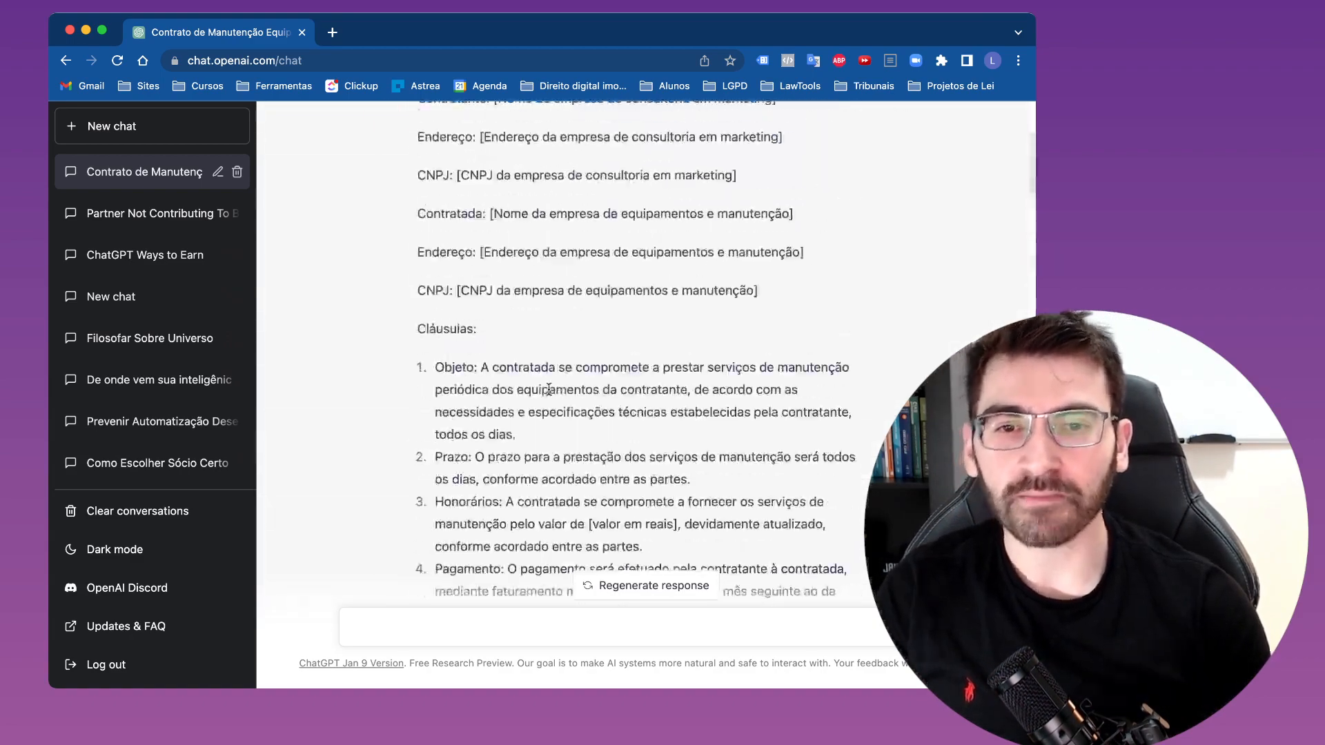
scroll(548, 388, up, 2)
scroll(549, 388, up, 7)
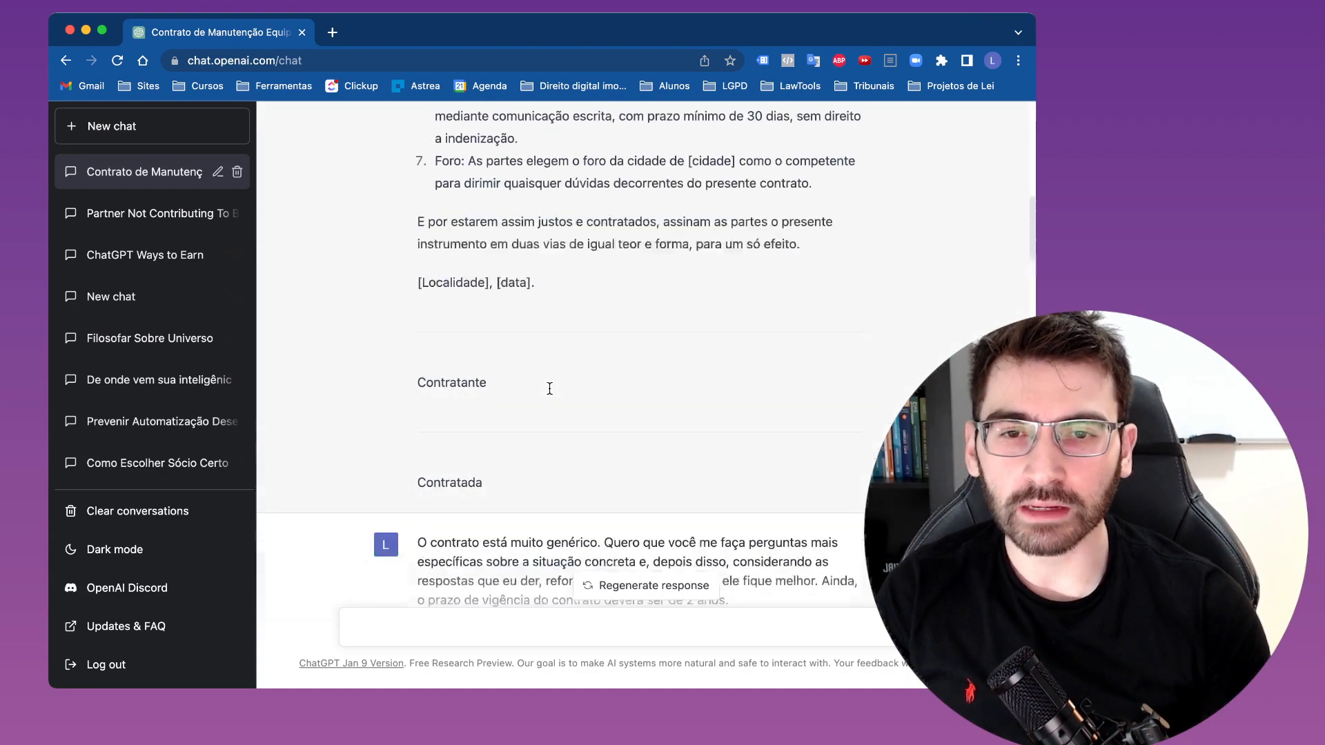
scroll(549, 388, up, 2)
scroll(549, 383, down, 20)
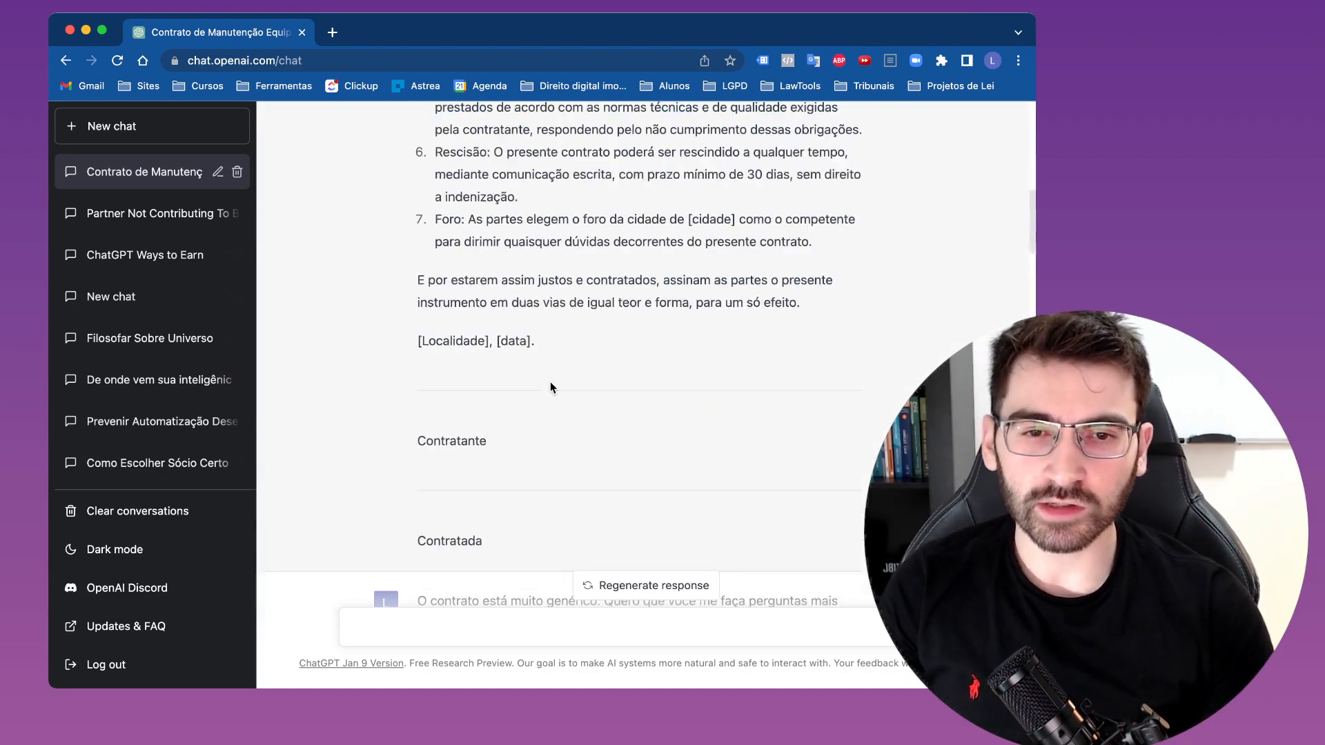
scroll(551, 385, down, 10)
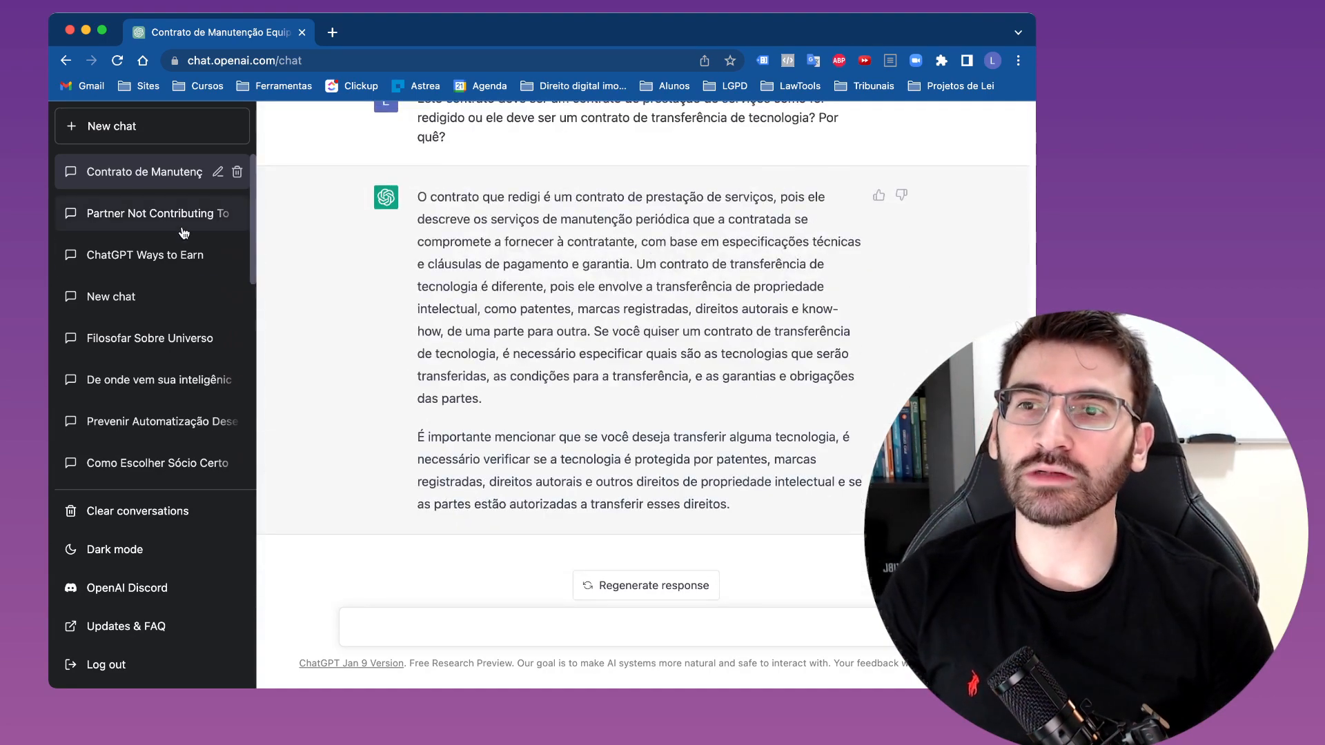